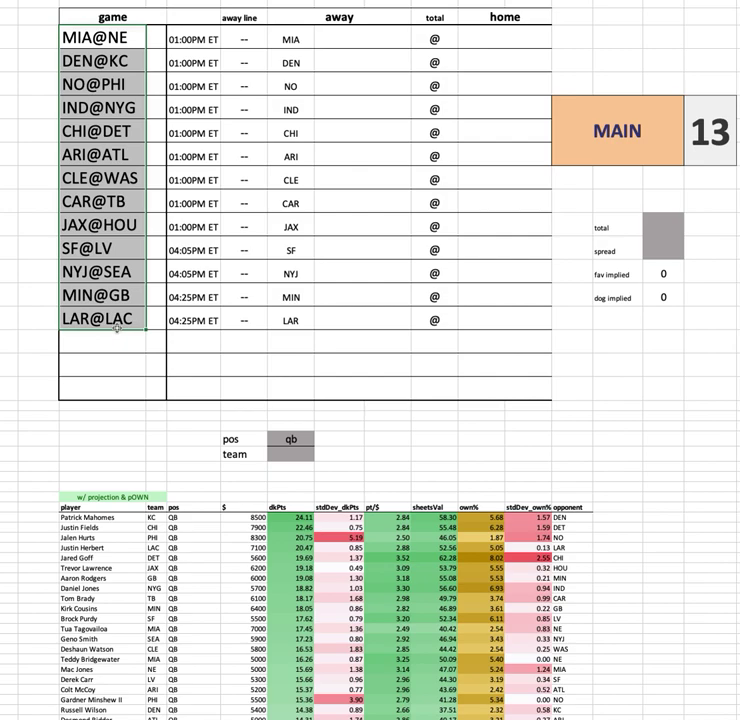
- Review the main-slate game list and kickoff times, comparing the 01:00PM games with the 04:05PM and 04:25PM games
left_click_drag(203, 45, 190, 320)
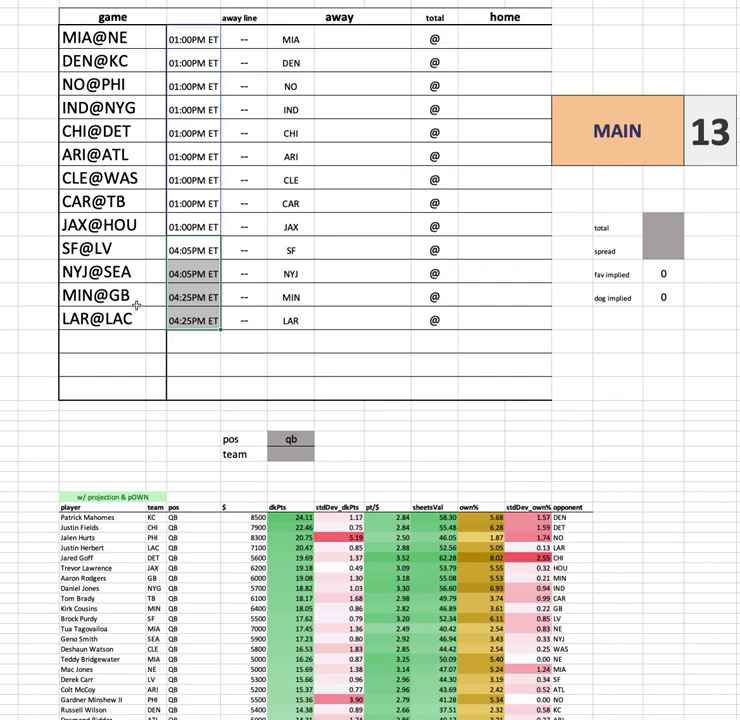
left_click(140, 132)
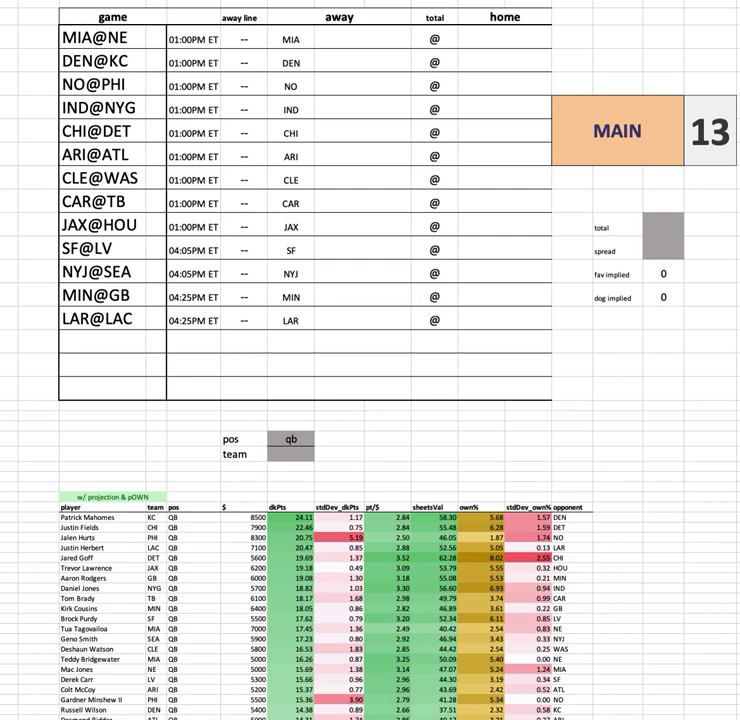
left_click_drag(95, 38, 95, 319)
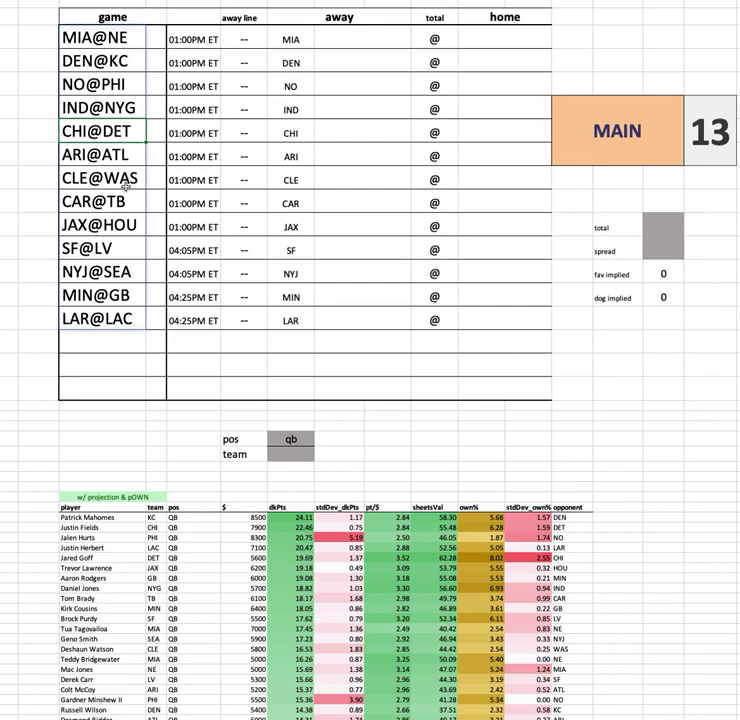
left_click_drag(122, 268, 125, 314)
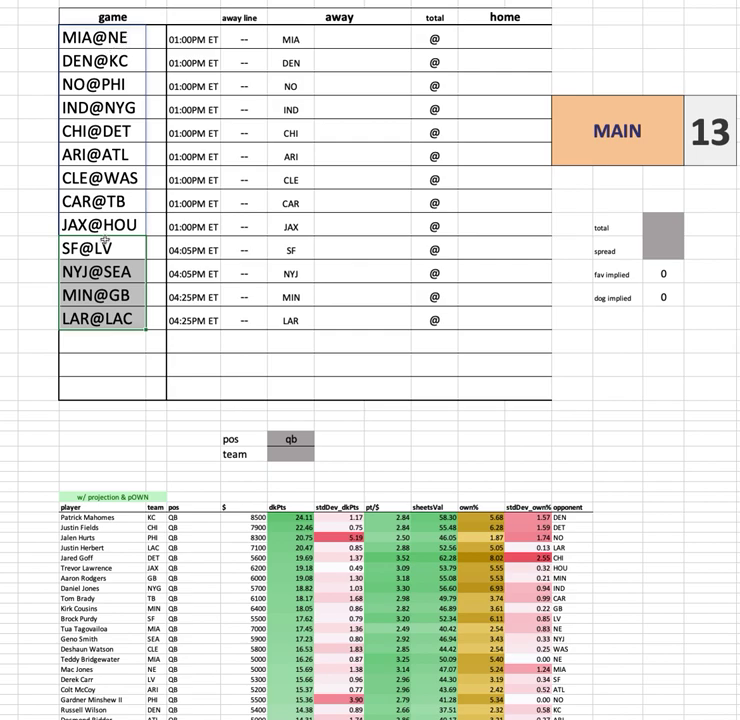
left_click_drag(128, 252, 531, 327)
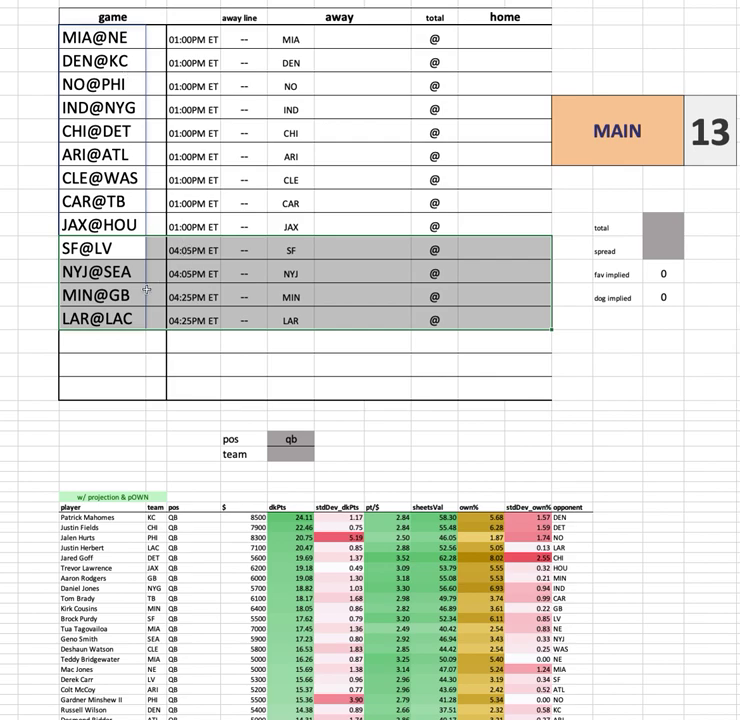
left_click(100, 141)
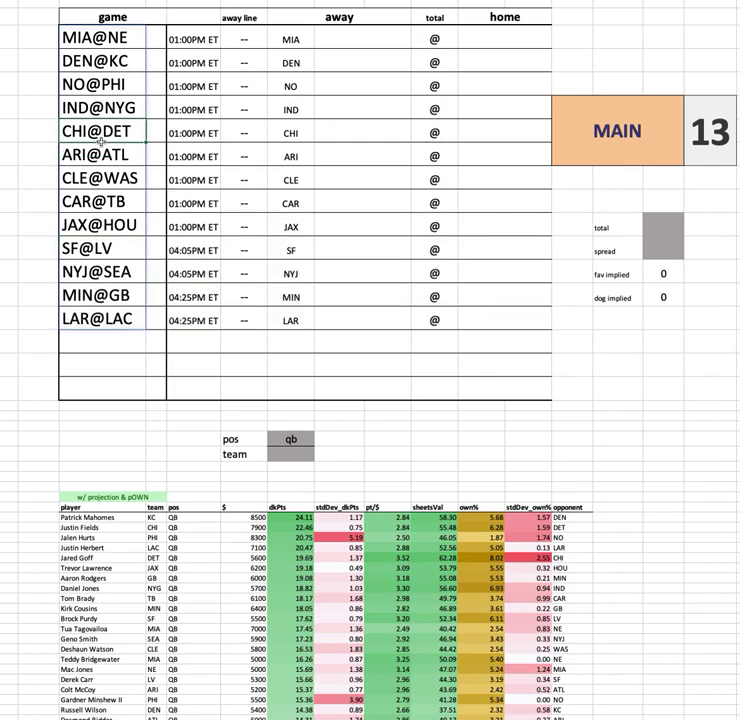
left_click_drag(100, 201, 99, 38)
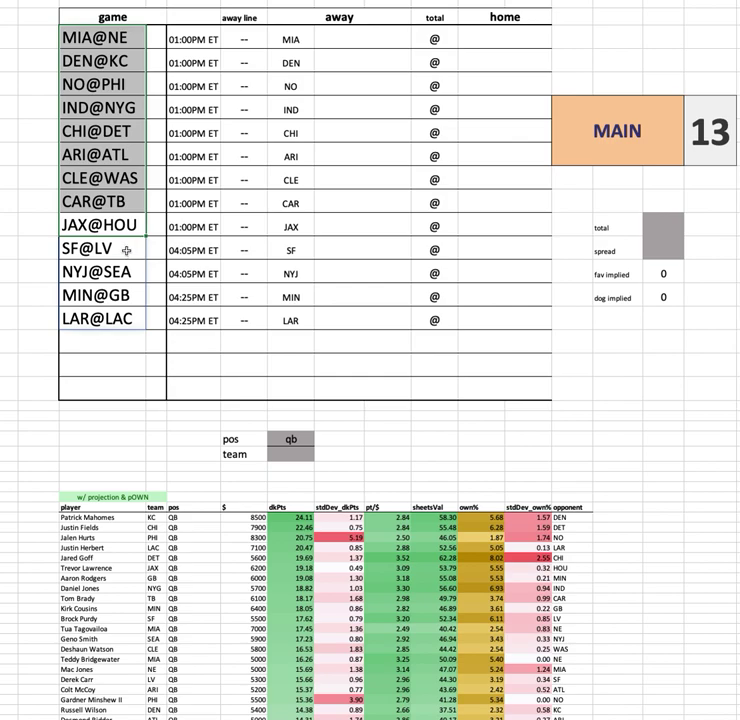
left_click_drag(110, 272, 115, 320)
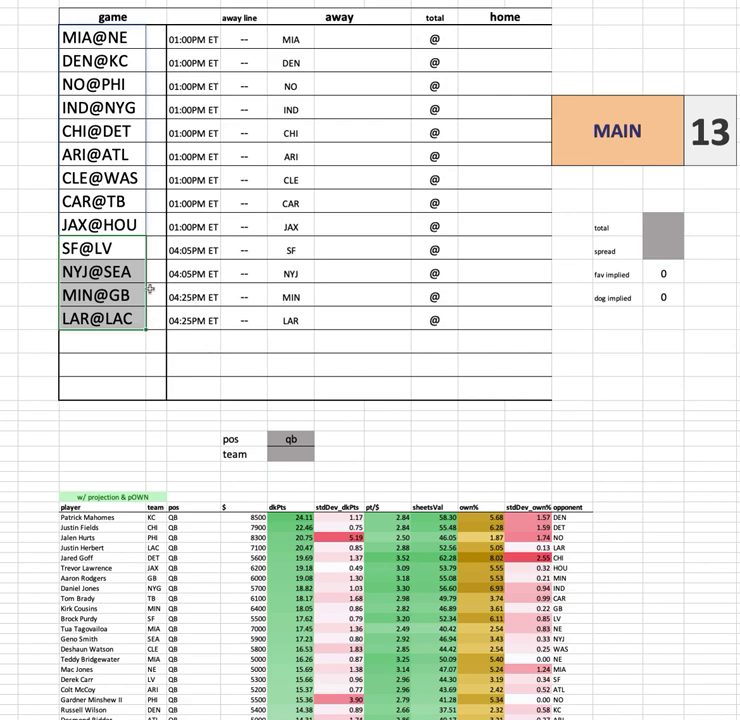
left_click(86, 292)
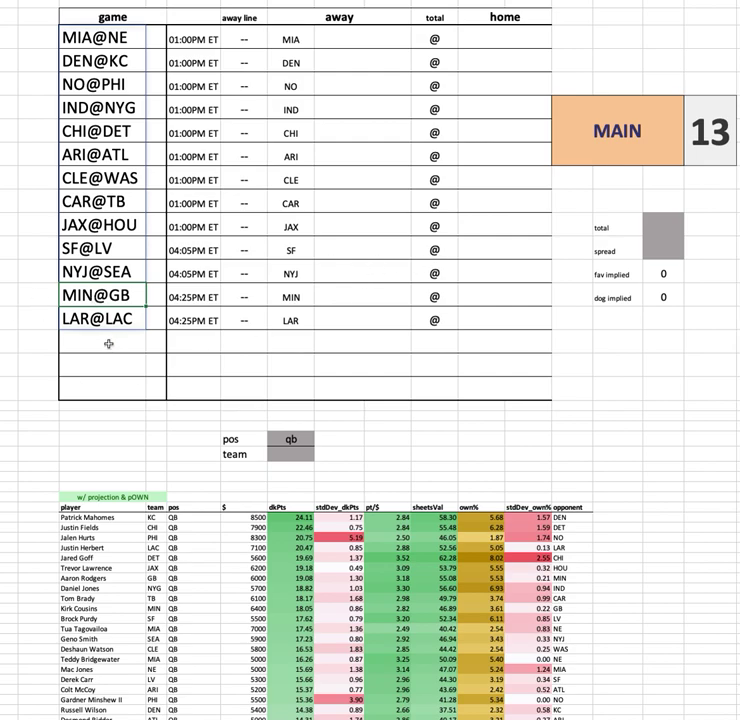
left_click(109, 268)
left_click(90, 322)
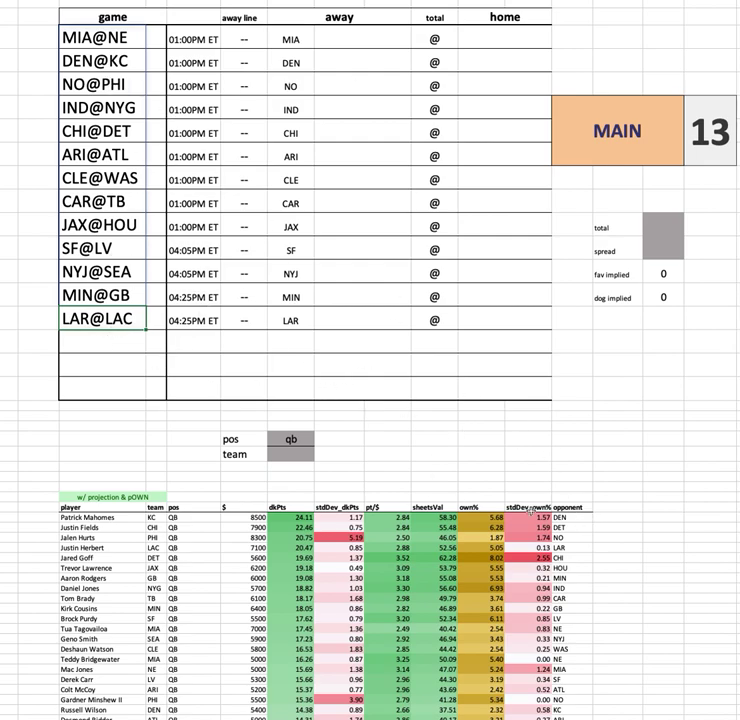
- Examine the projection and ownership rows of the two Philadelphia quarterbacks, Jalen Hurts and Gardner Minshew II
scroll(567, 349, "down", 3)
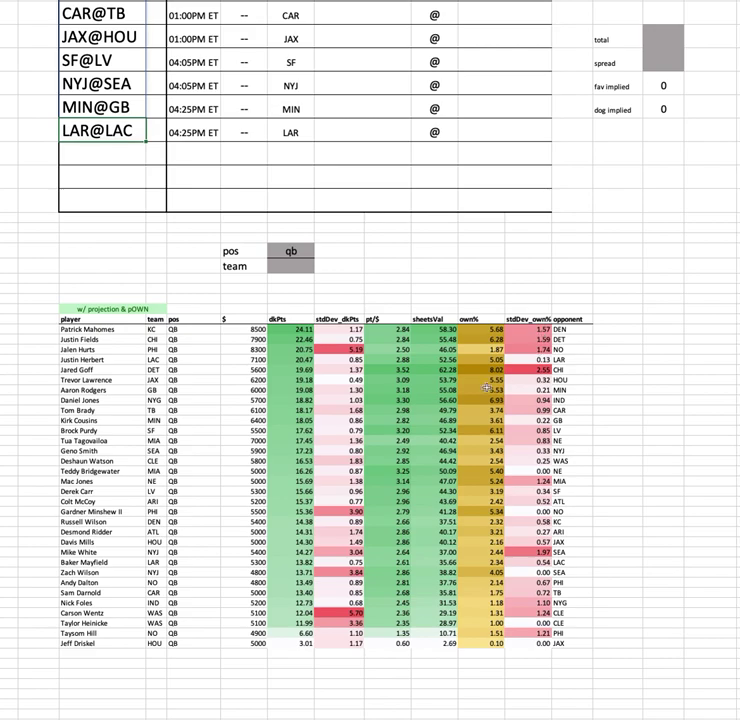
left_click_drag(102, 349, 590, 352)
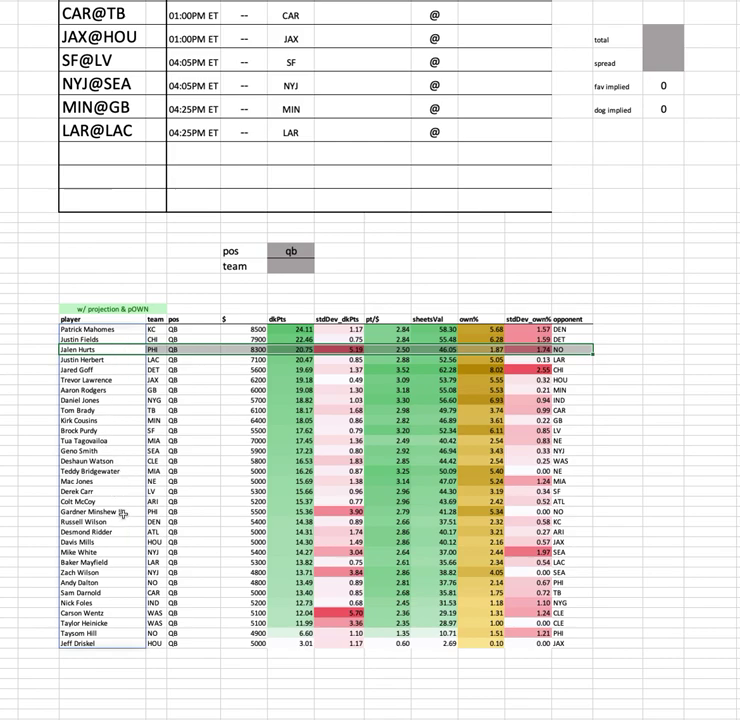
left_click_drag(123, 511, 594, 503)
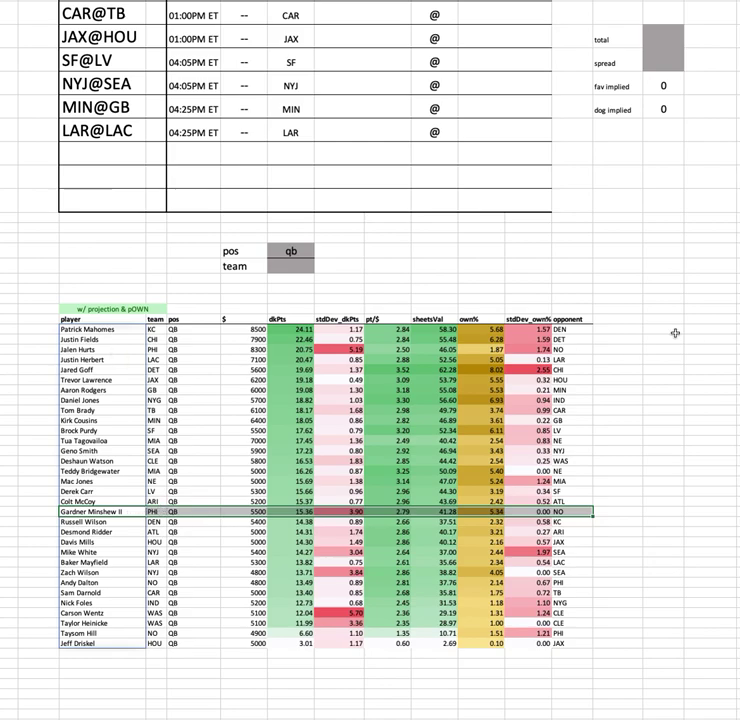
scroll(618, 285, "up", 1)
scroll(618, 283, "up", 5)
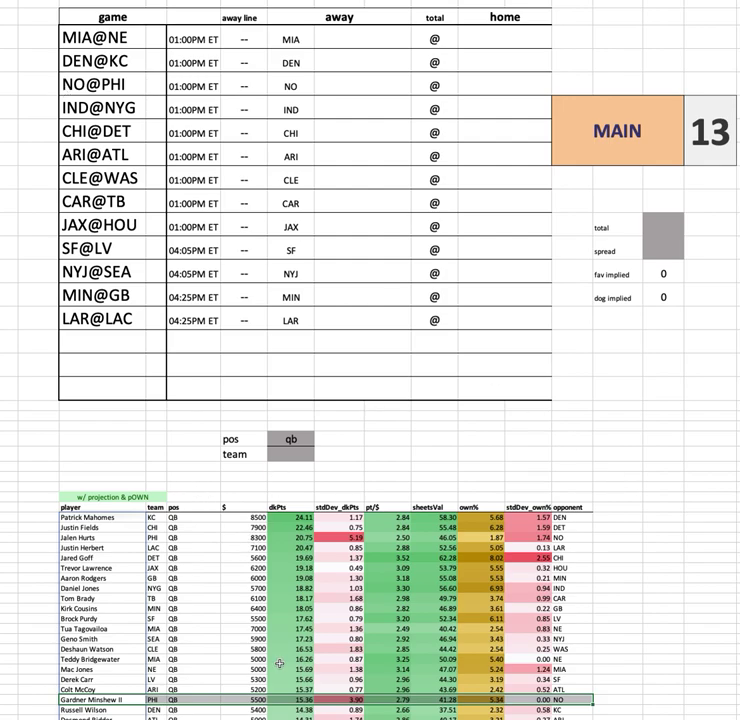
- Examine the projection and ownership rows of the Washington quarterbacks, Taylor Heinicke and Carson Wentz
scroll(223, 479, "down", 1)
scroll(226, 477, "down", 1)
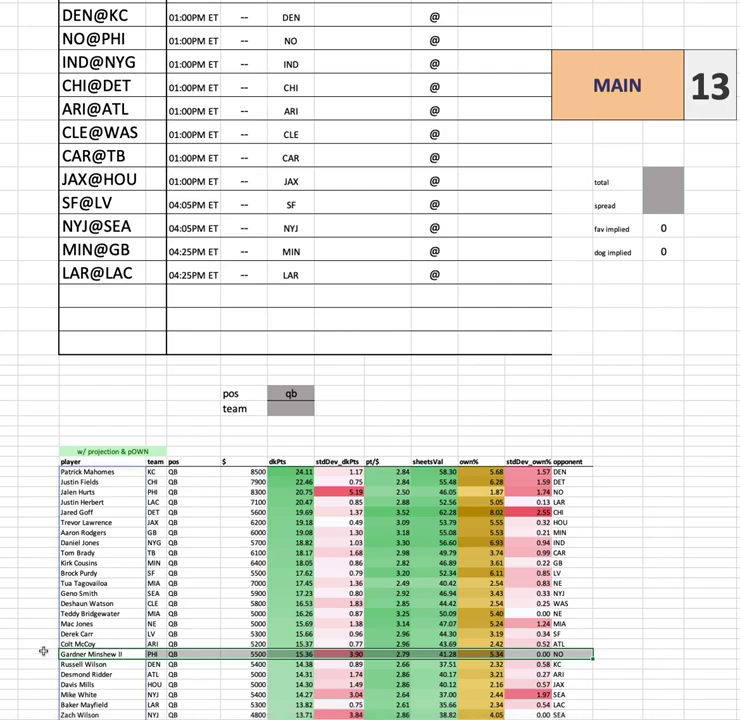
scroll(183, 365, "down", 3)
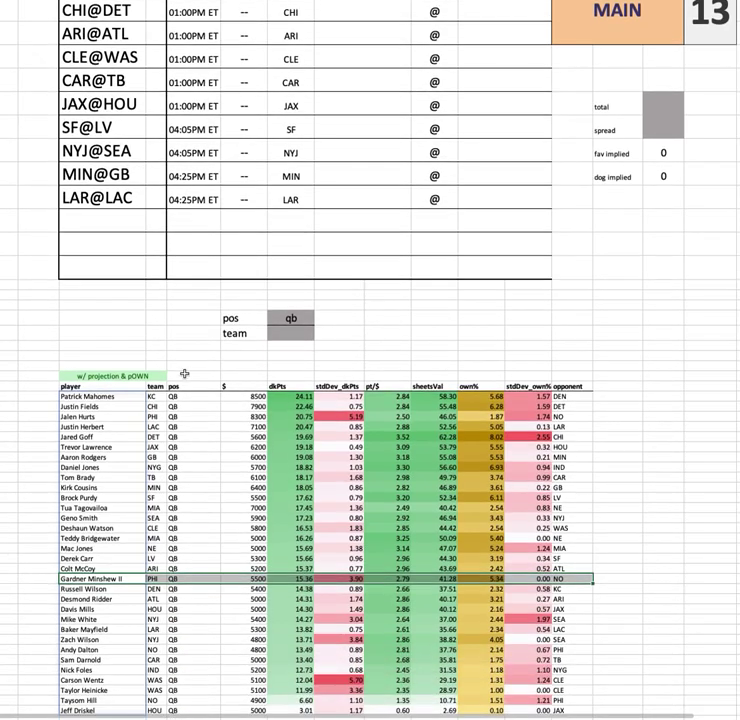
scroll(187, 305, "down", 3)
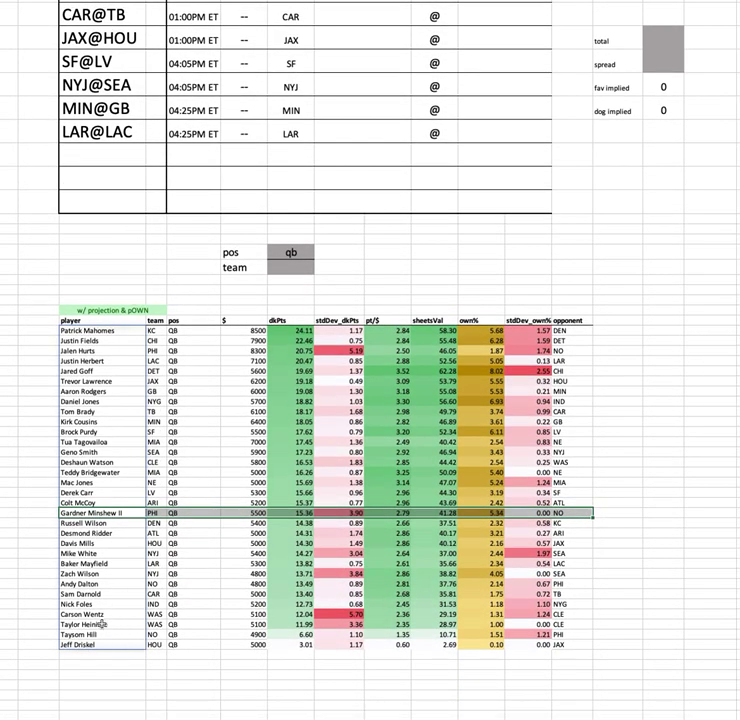
left_click_drag(104, 624, 695, 626)
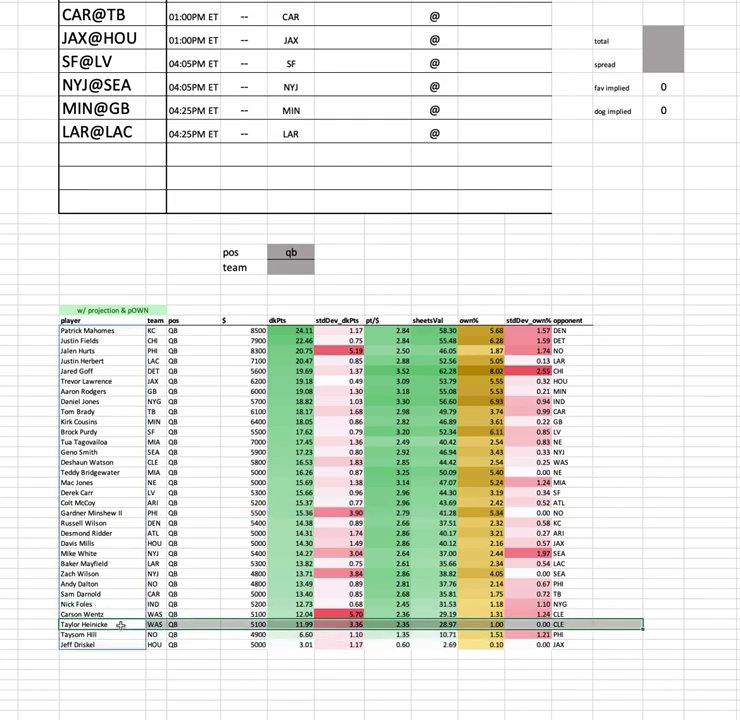
left_click(612, 613, "shift")
left_click(612, 613)
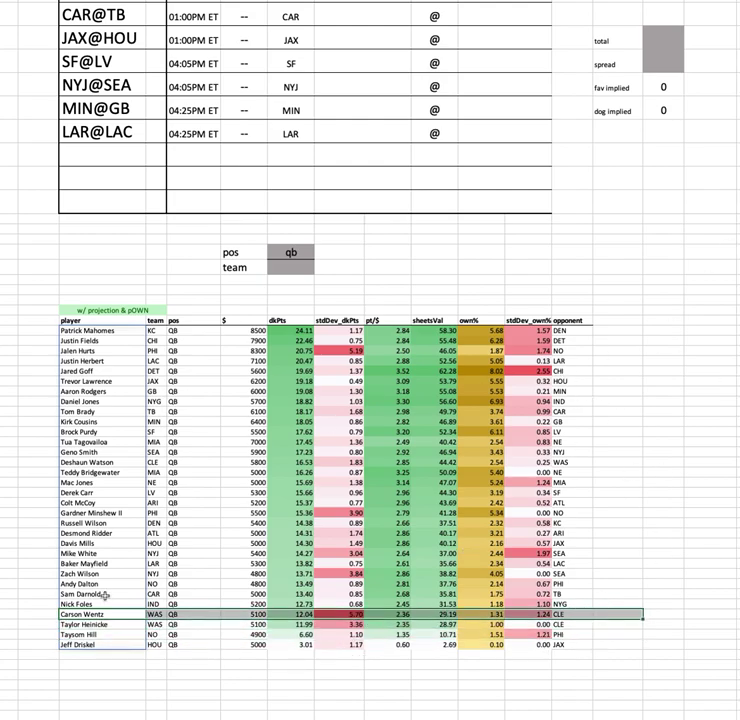
- Check the Arizona quarterback's row and compare the rows of the two Miami quarterbacks
left_click(100, 502)
left_click_drag(581, 501, 613, 503)
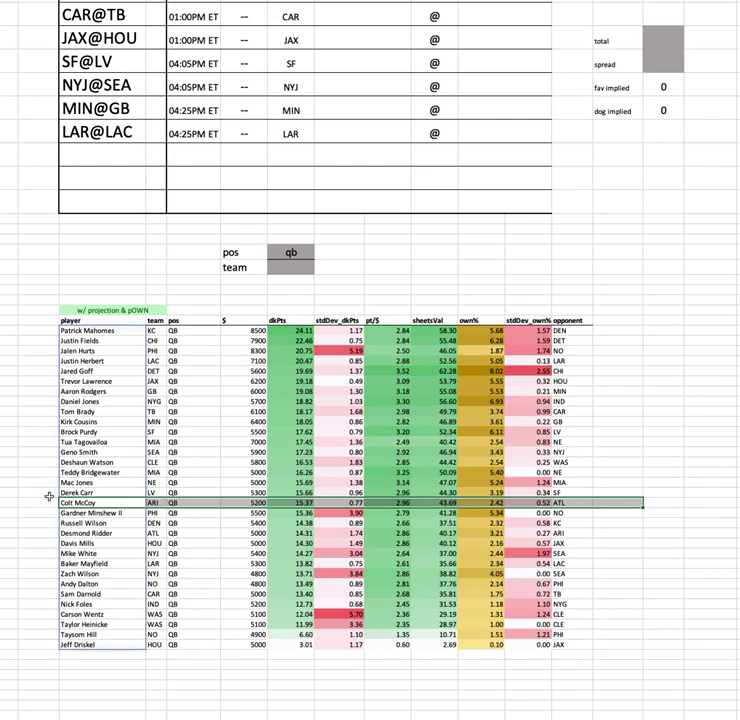
left_click(100, 472)
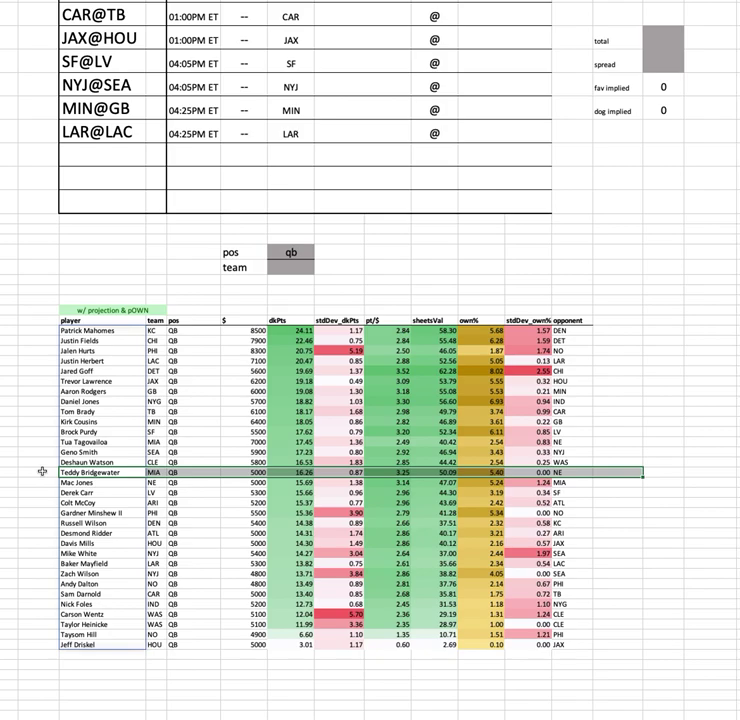
left_click_drag(101, 442, 620, 426)
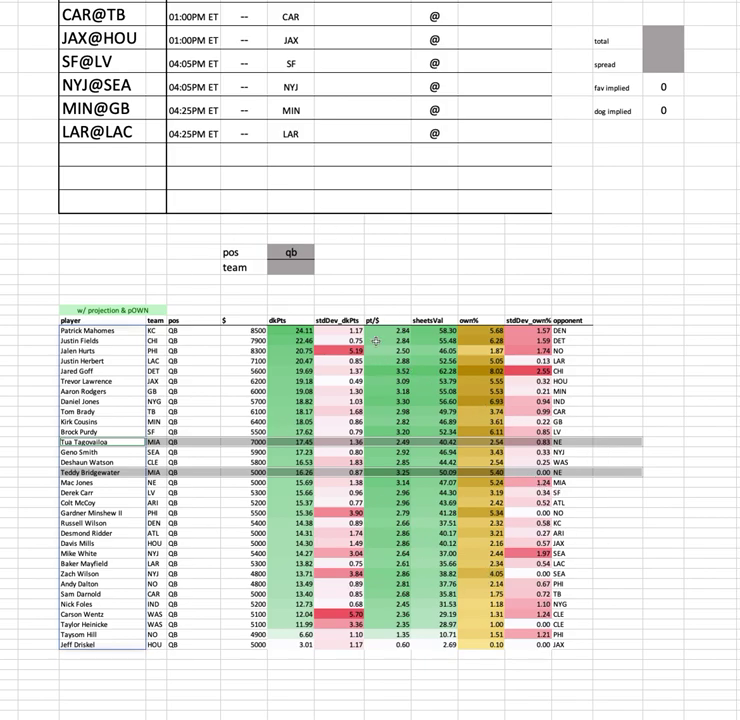
- Filter the player projections to team mia and clear the position filter to include all positions
scroll(327, 291, "up", 2)
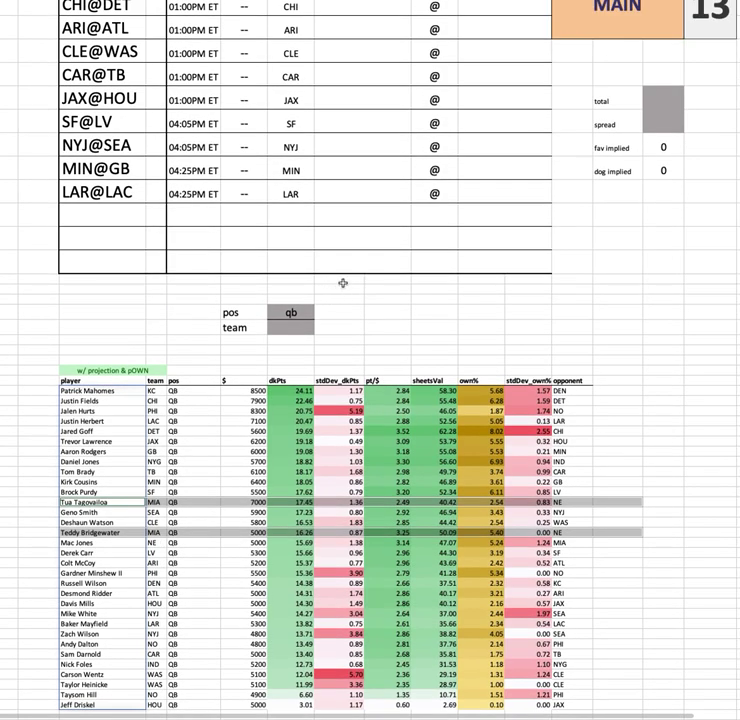
scroll(329, 265, "up", 5)
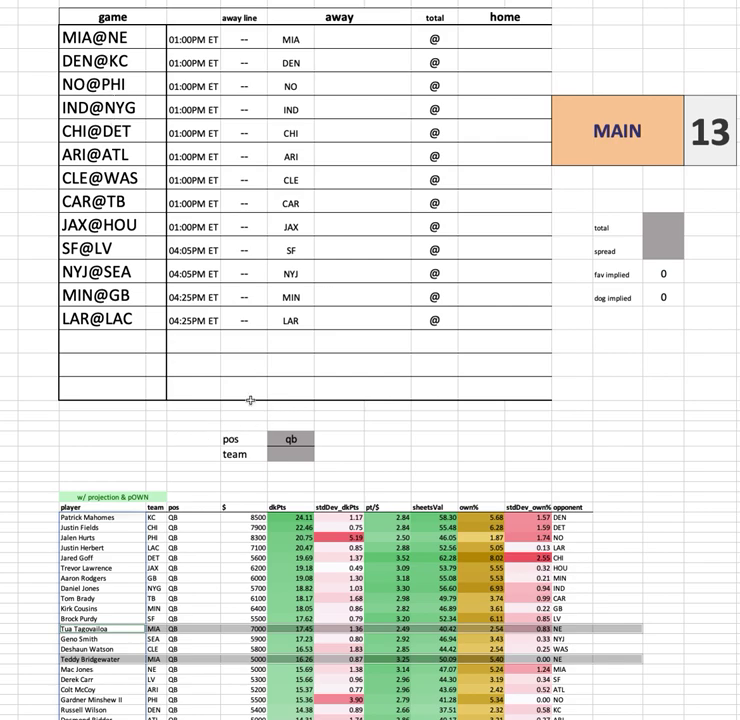
left_click(292, 455)
type("mia")
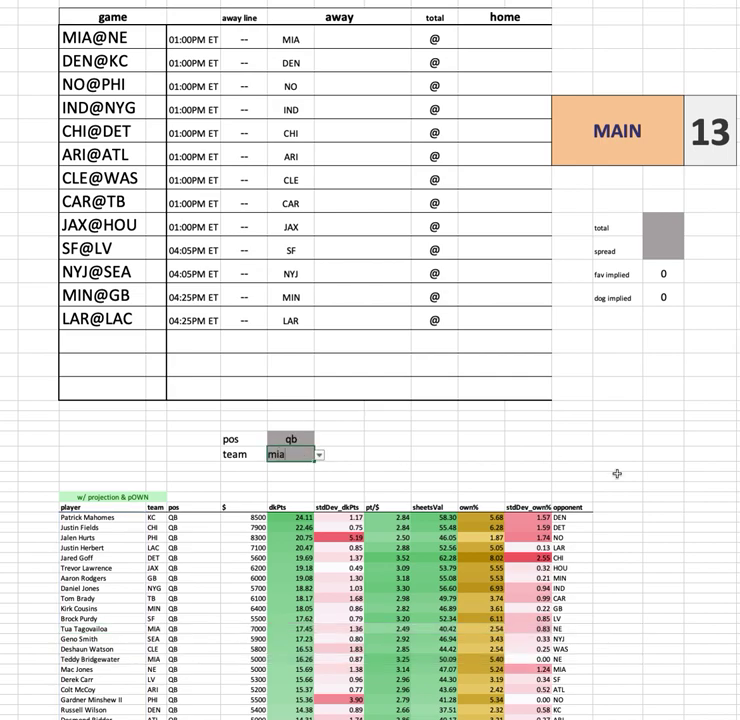
key("Up")
key("Delete")
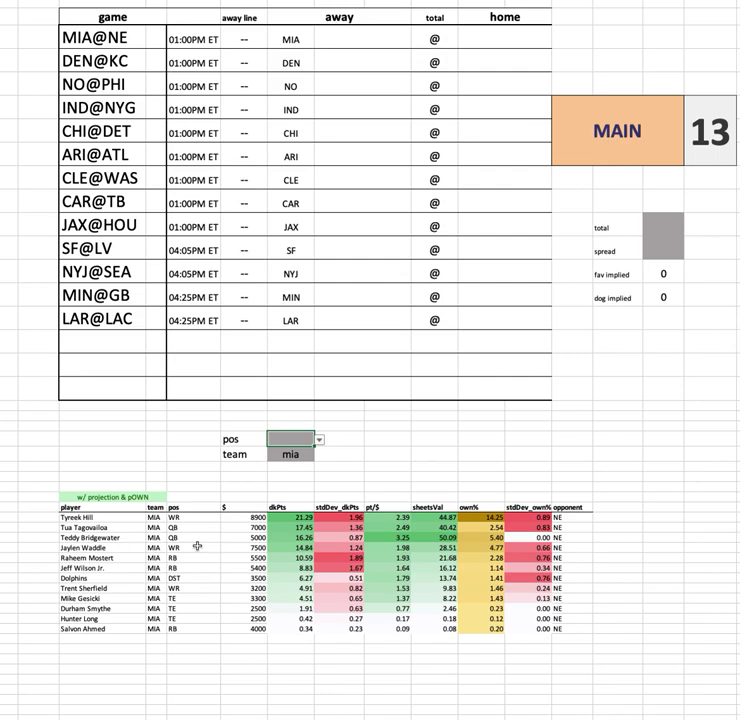
- Examine the projection rows of Teddy Bridgewater and the Miami running backs Raheem Mostert and Jeff Wilson Jr
left_click_drag(110, 537, 590, 537)
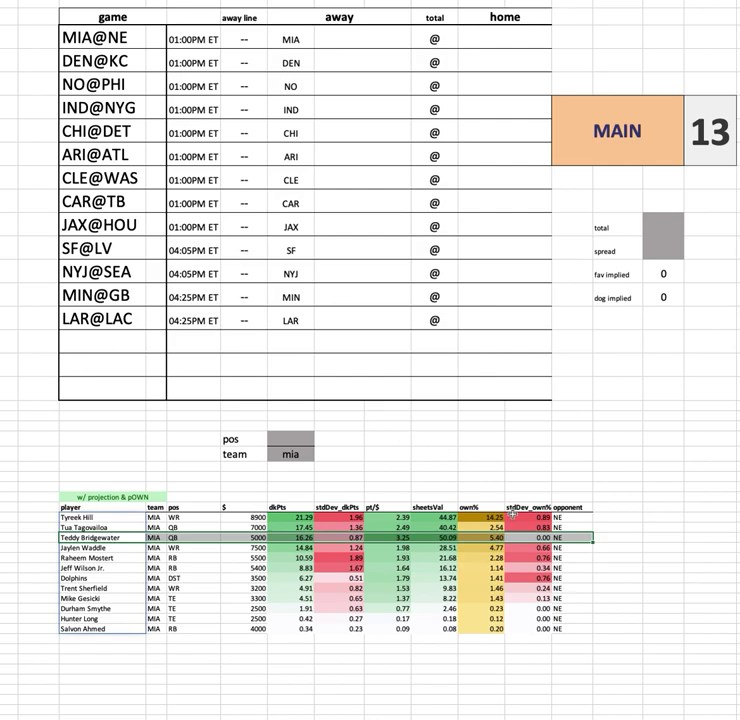
left_click(124, 560)
left_click_drag(124, 560, 592, 568)
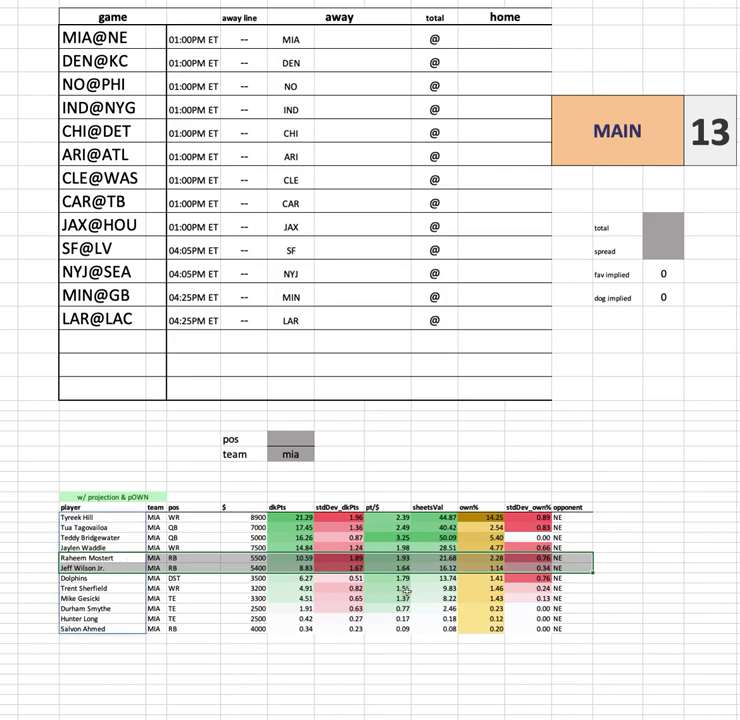
left_click(102, 658)
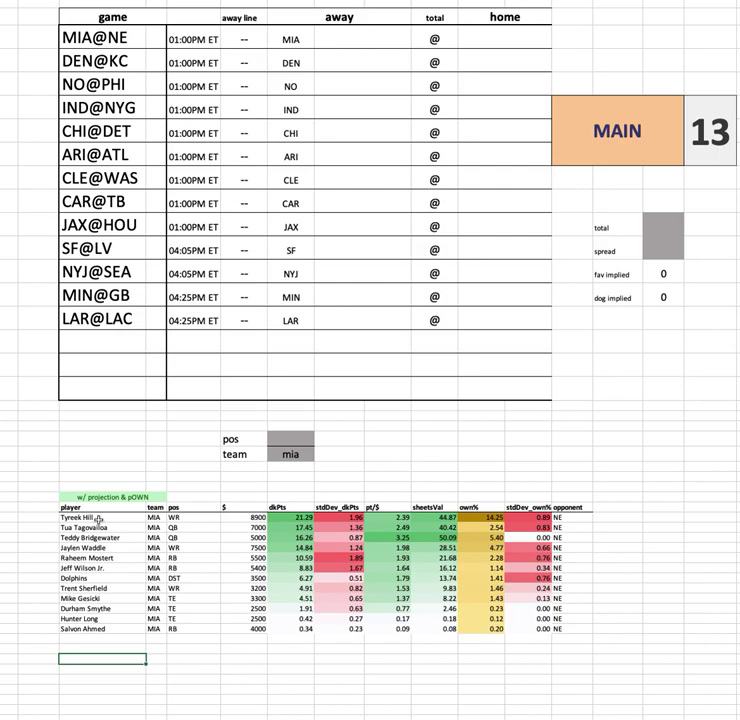
- Compare the rows and salaries of Tyreek Hill and Jaylen Waddle, and check the third Miami wide receiver, Trent Sherfield
left_click_drag(100, 518, 578, 519)
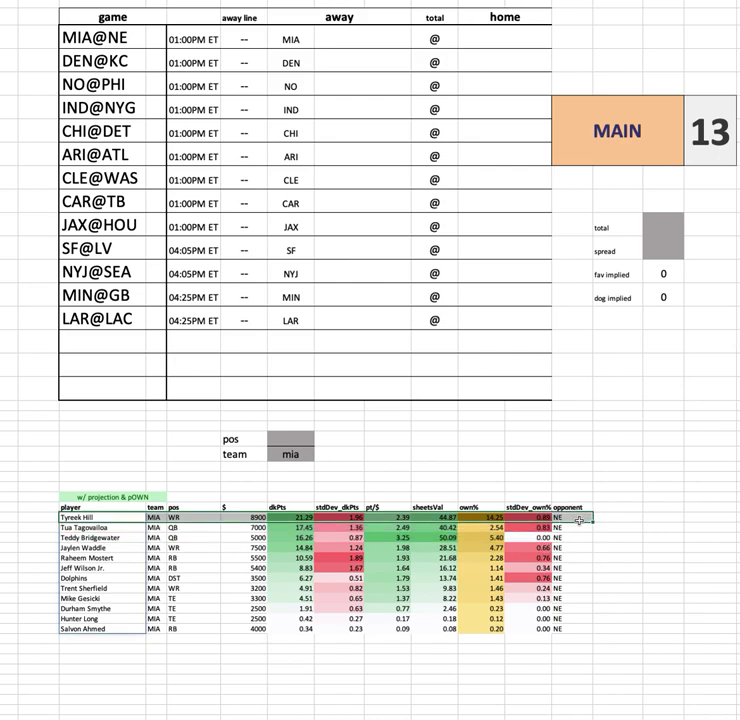
left_click_drag(91, 548, 573, 547)
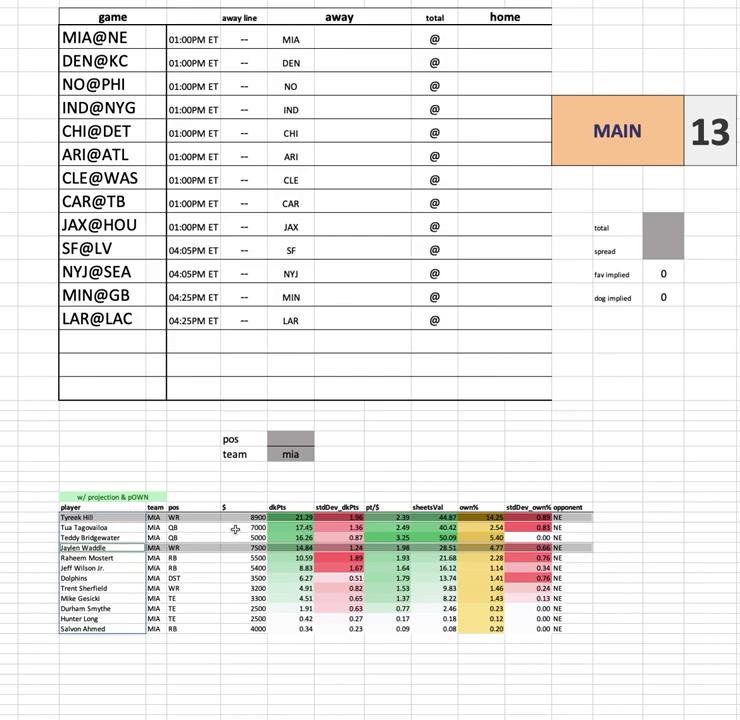
left_click(46, 517)
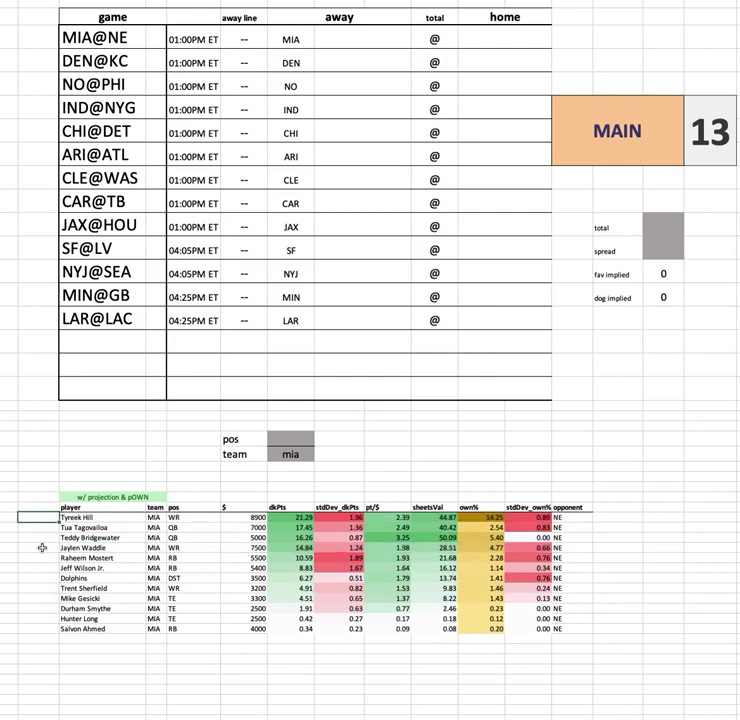
left_click(37, 546, "super")
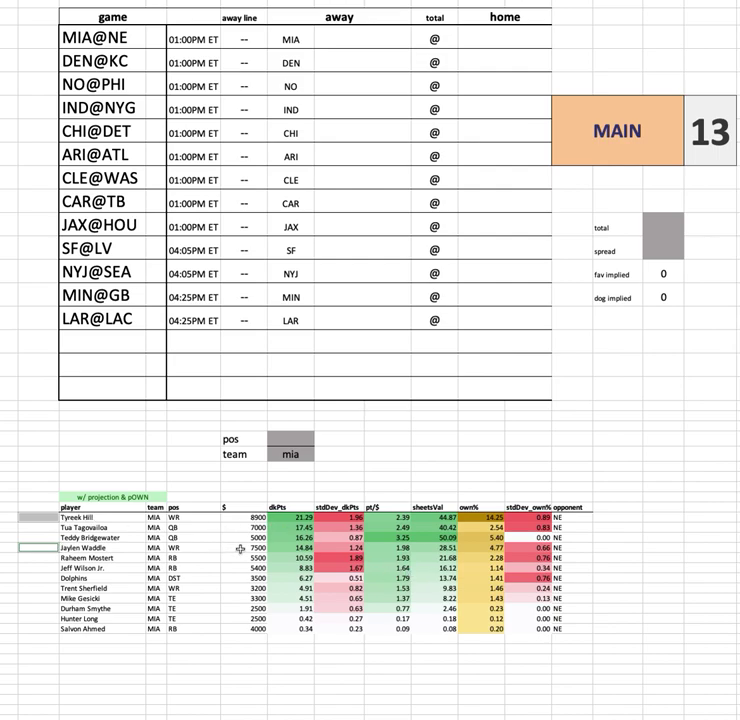
left_click_drag(243, 548, 251, 516)
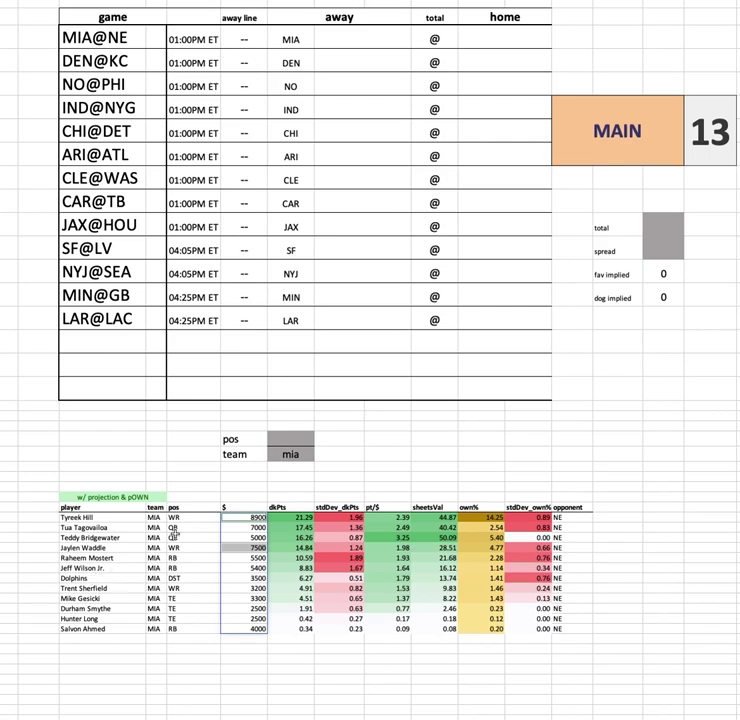
left_click(90, 588)
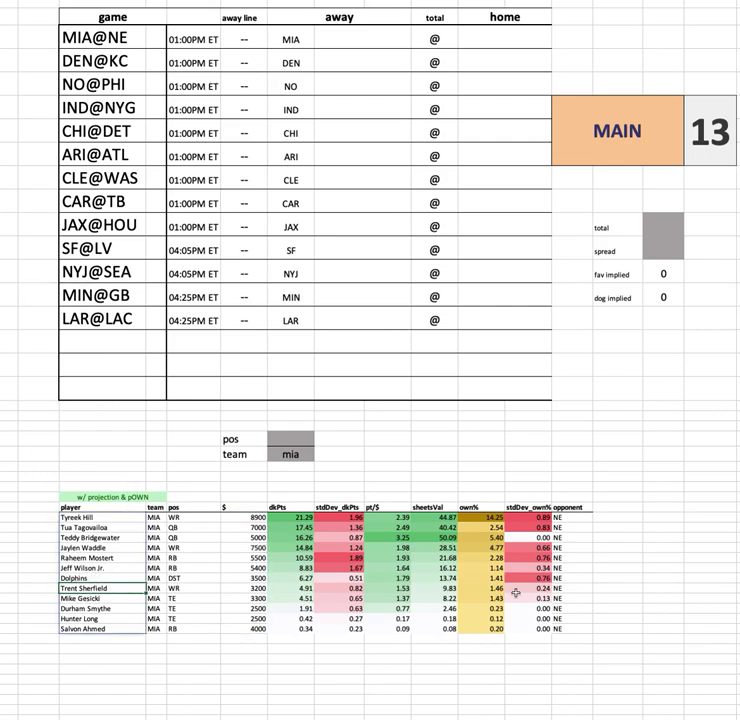
- Check the rest of Trent Sherfield's row and filter the player projections to team ne
left_click(610, 591, "shift")
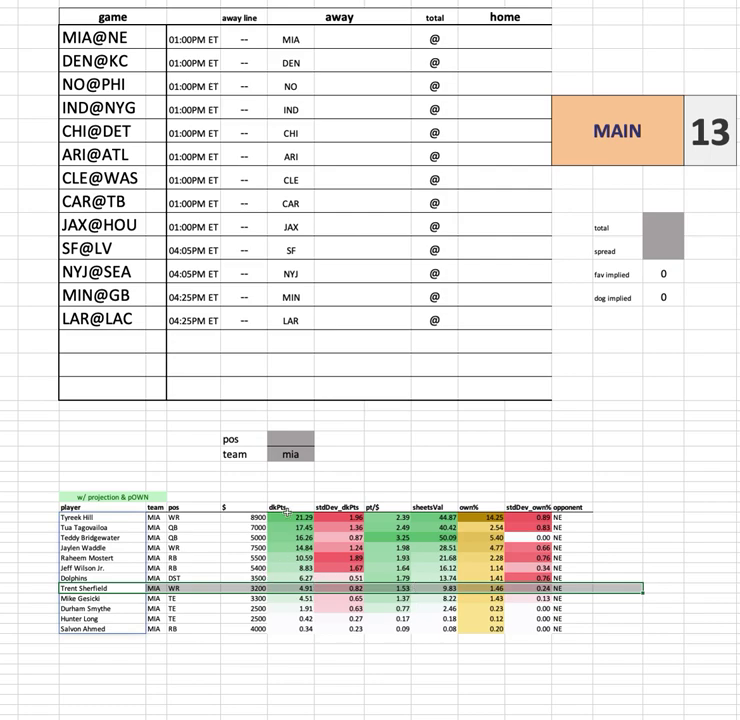
left_click(296, 453)
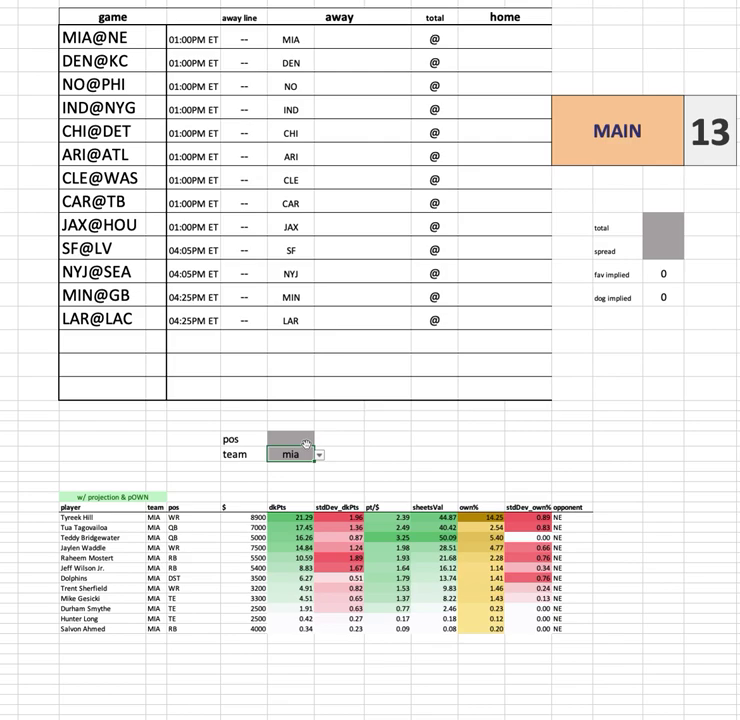
type("ne")
key("Return")
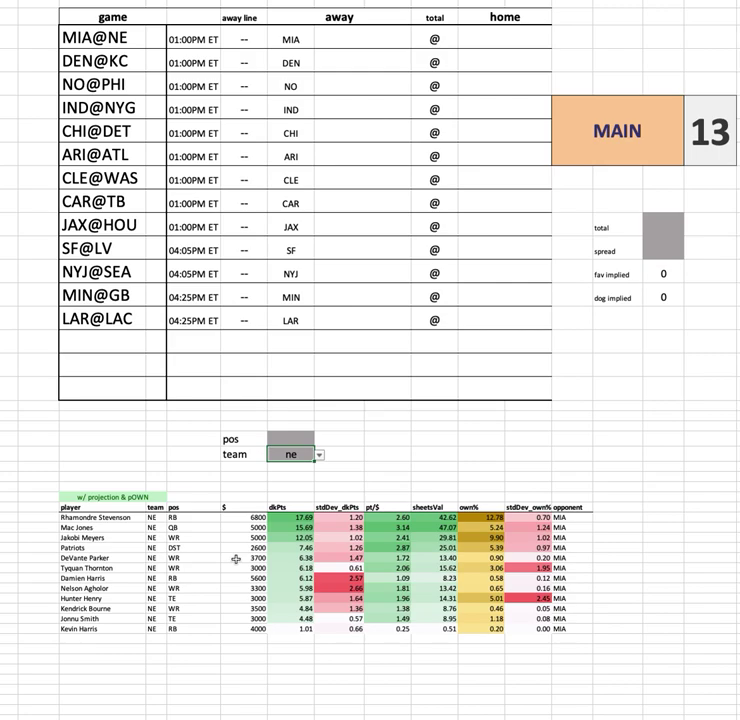
- Examine Mac Jones's projection row and salary, along with the rows of wide receivers Jakobi Meyers and Kendrick Bourne
left_click_drag(111, 529, 600, 527)
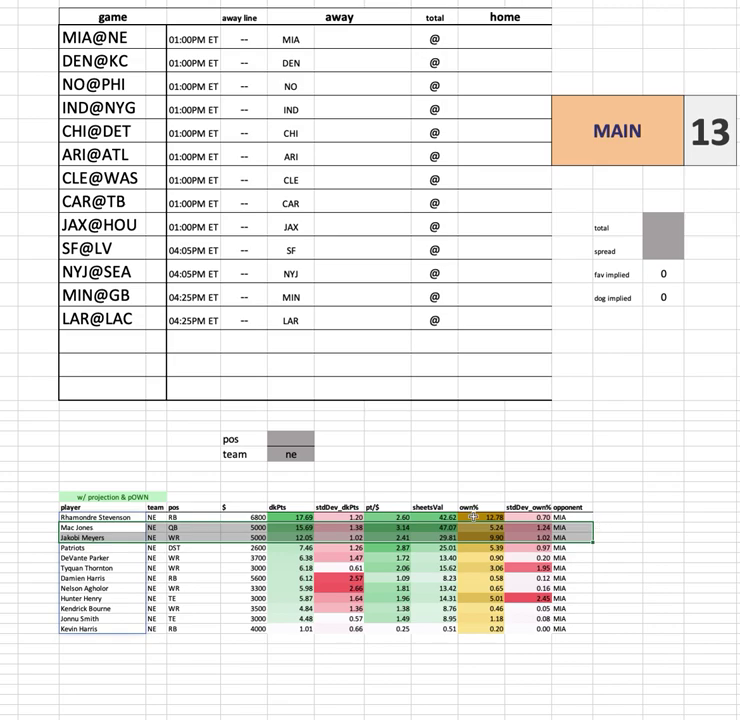
left_click(240, 528)
key("ctrl+shift+Down")
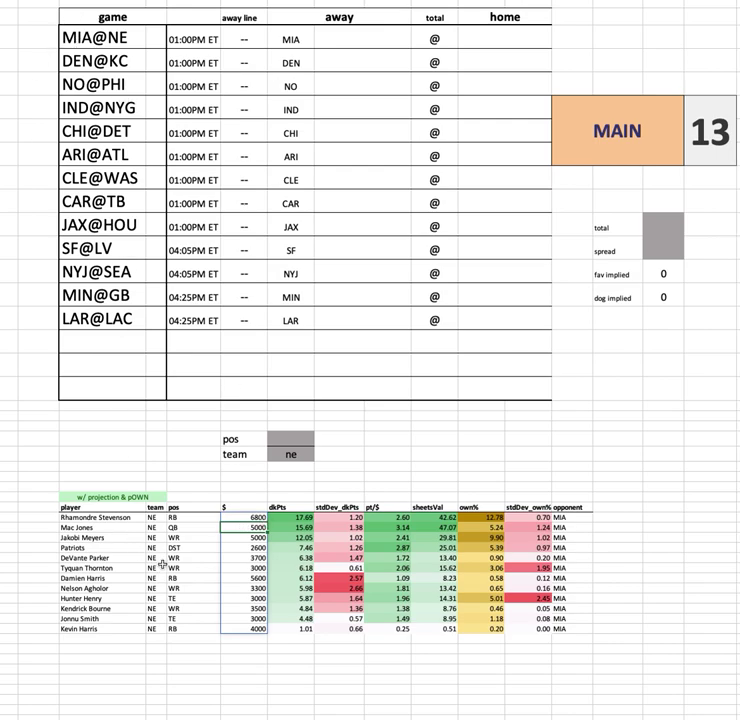
left_click_drag(114, 541, 594, 543)
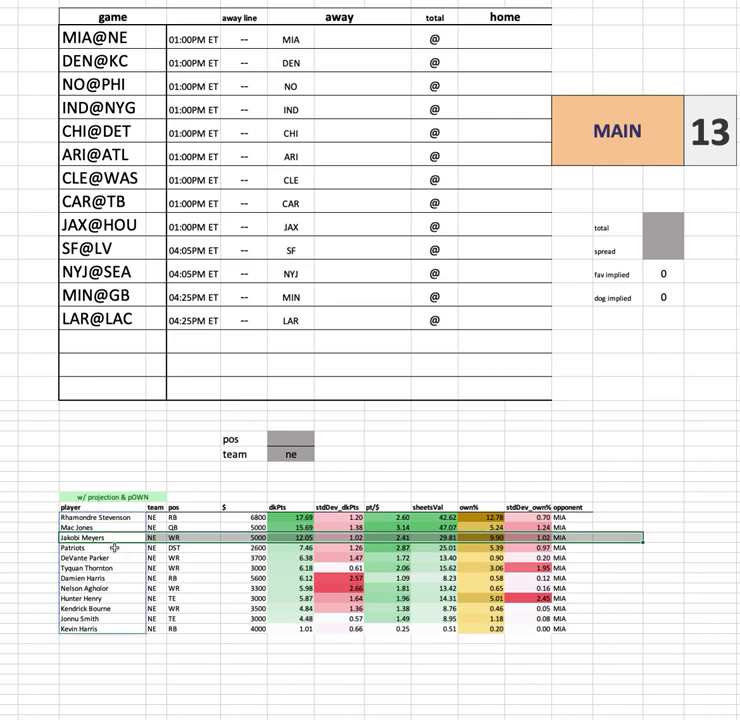
left_click(509, 610)
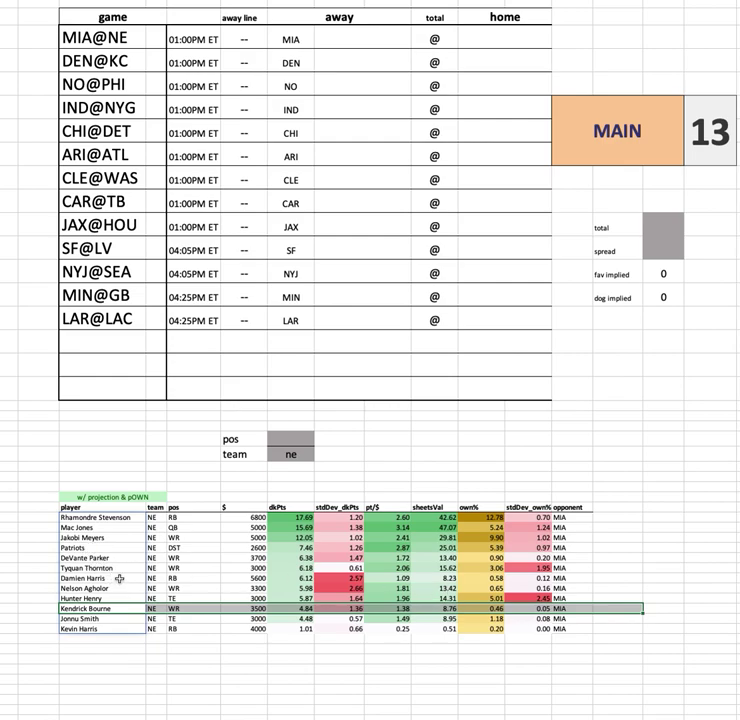
- Compare the rows of running backs Damien Harris and Rhamondre Stevenson, and look over the New England salaries
left_click(605, 579)
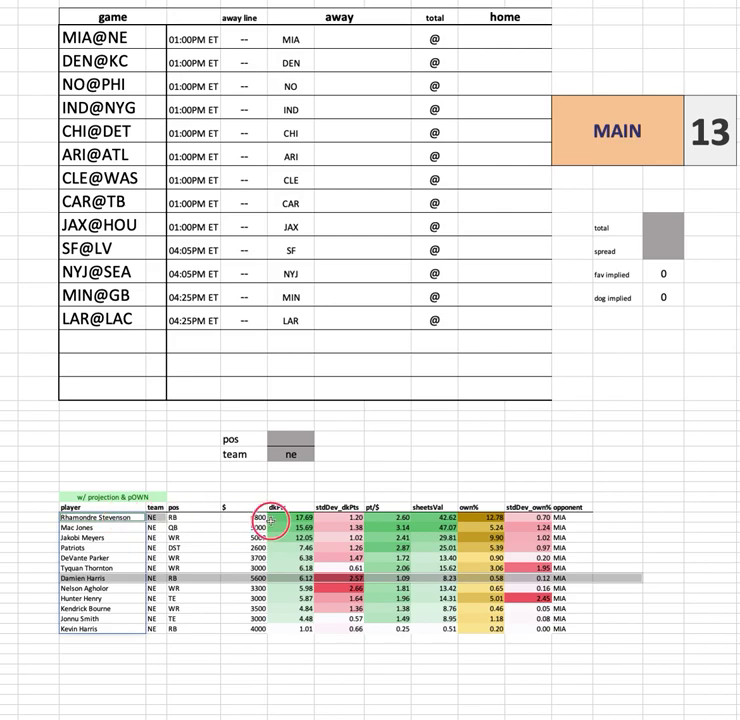
left_click(612, 517)
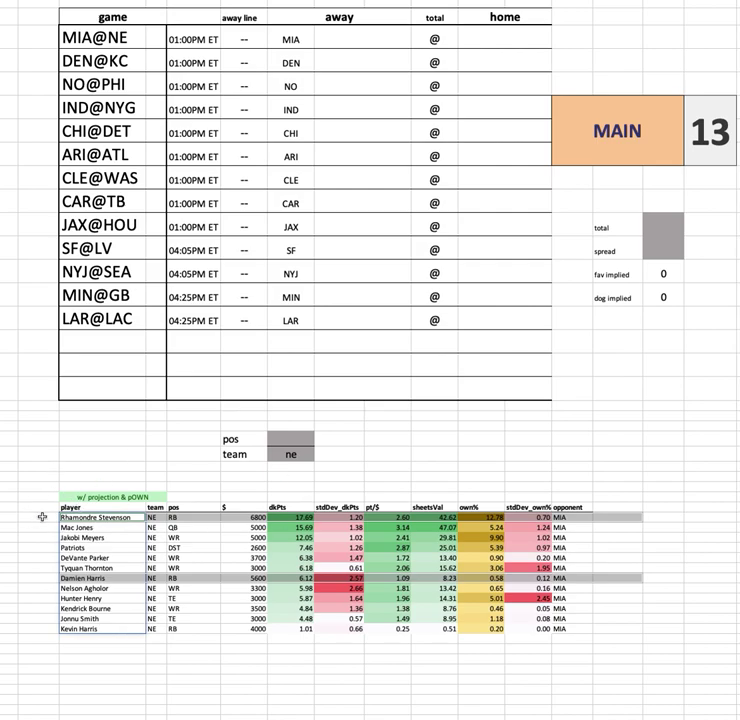
left_click(42, 517)
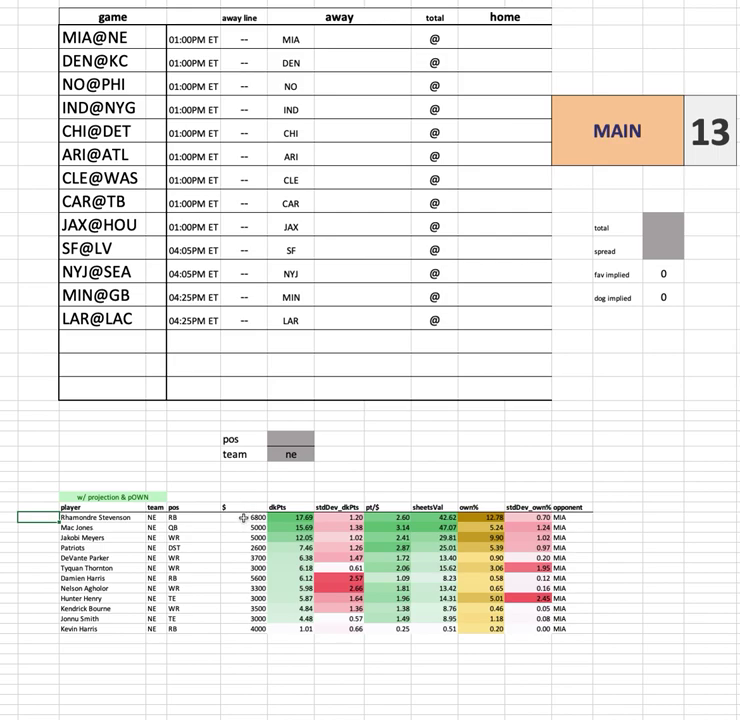
left_click_drag(241, 519, 245, 628)
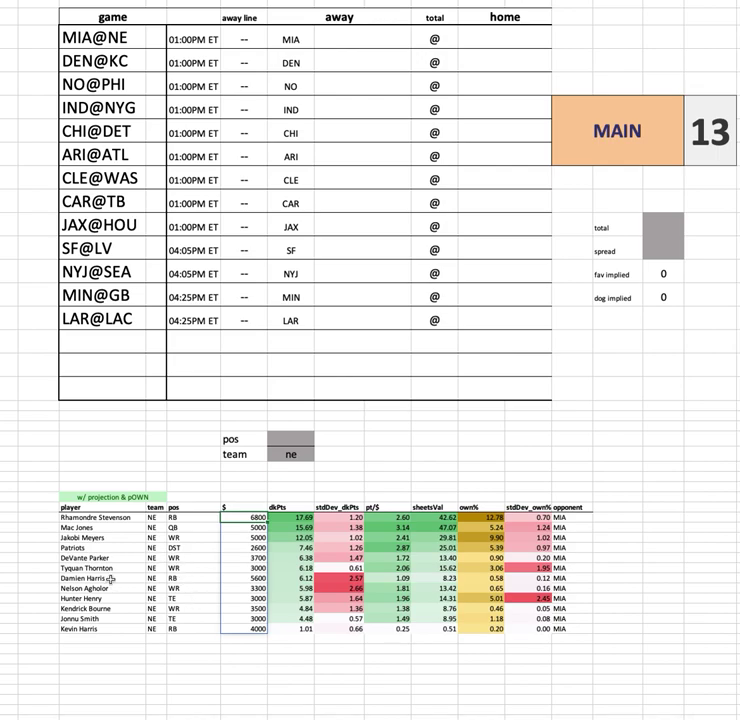
- Review Mac Jones's row again alongside Jakobi Meyers and Kendrick Bourne as his possible receivers
left_click_drag(110, 530, 610, 527)
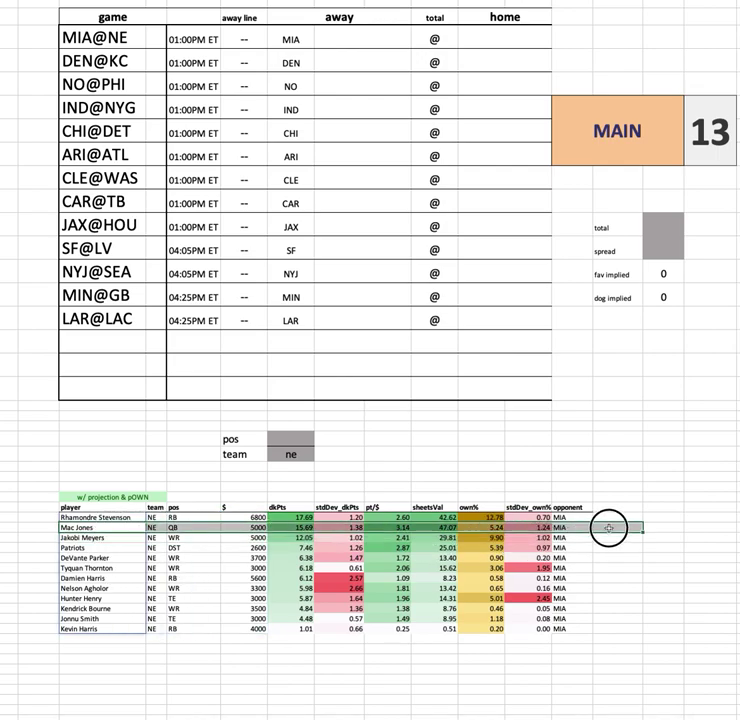
left_click(111, 538)
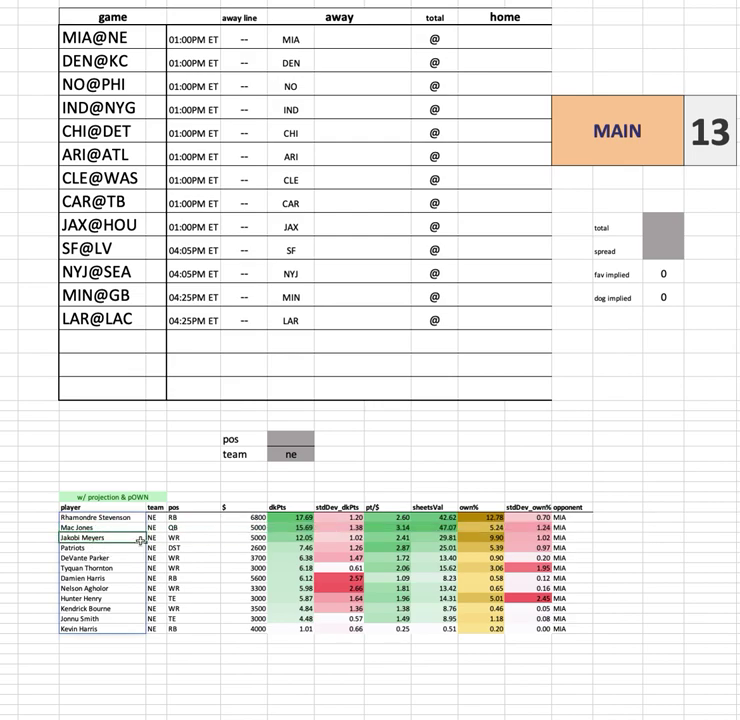
left_click_drag(109, 609, 690, 608)
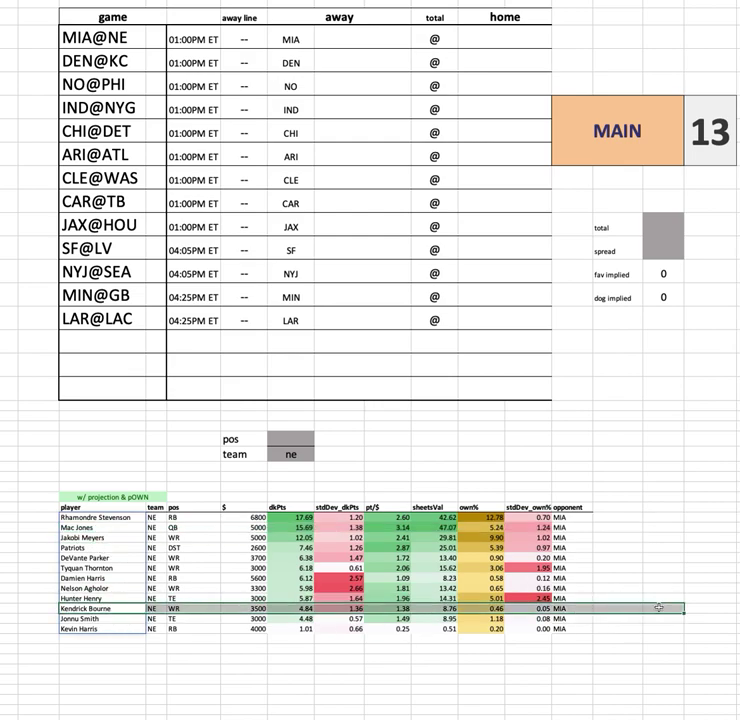
- Examine the Patriots defense row, including its salary, points per dollar and sheetsVal figures
left_click(292, 455)
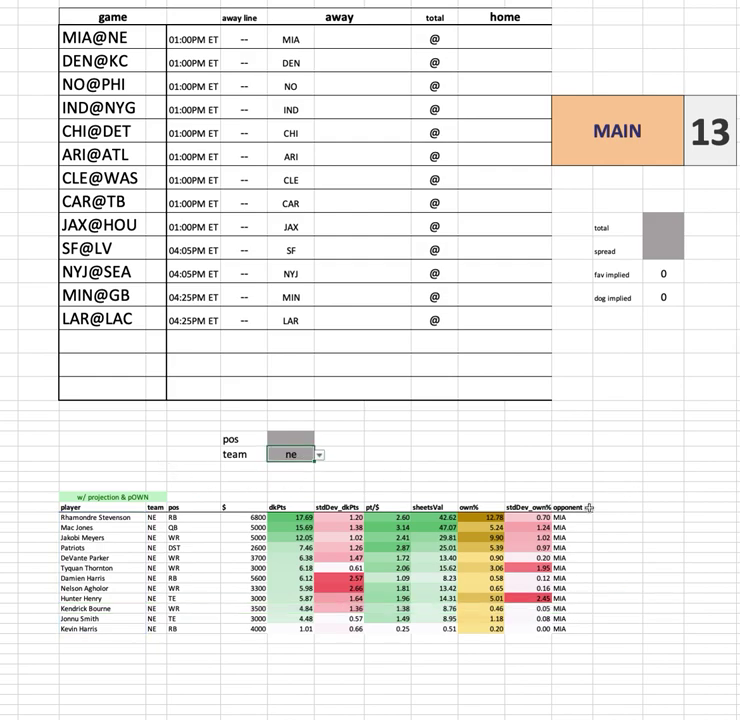
left_click_drag(119, 550, 645, 550)
left_click(408, 551)
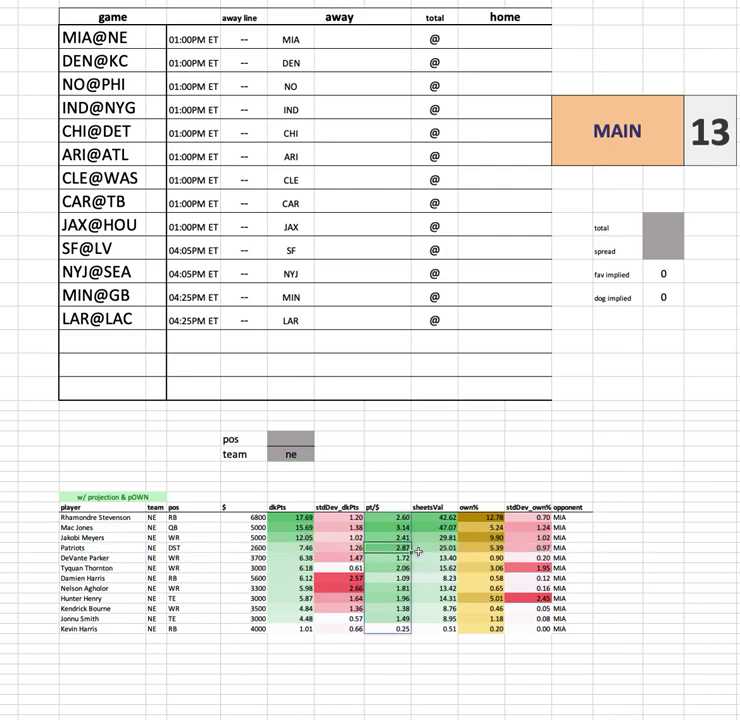
left_click_drag(392, 548, 457, 553)
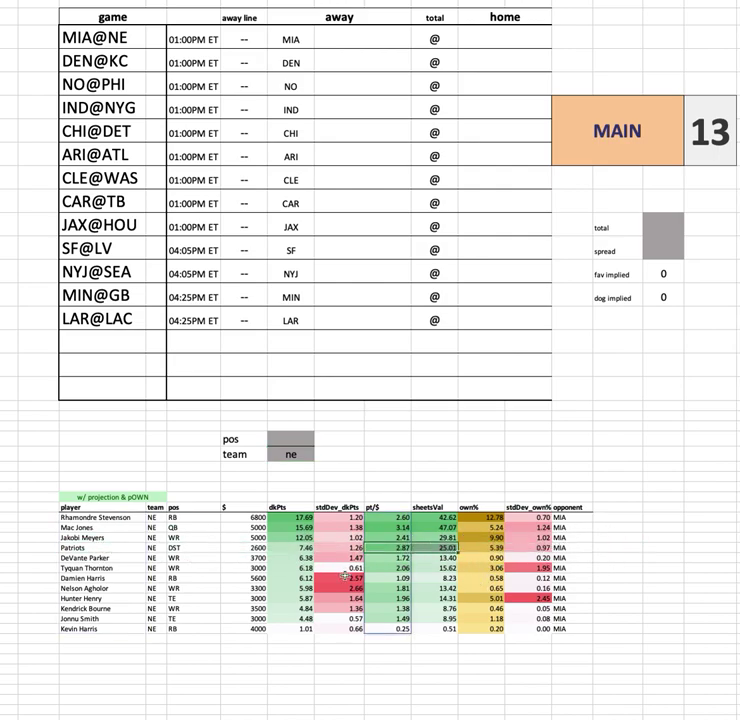
left_click(246, 548)
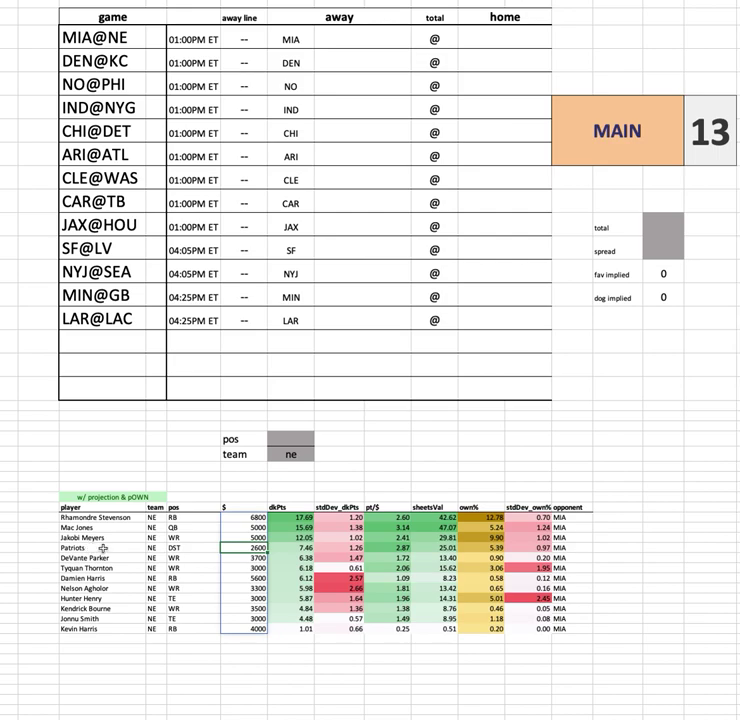
left_click(103, 548)
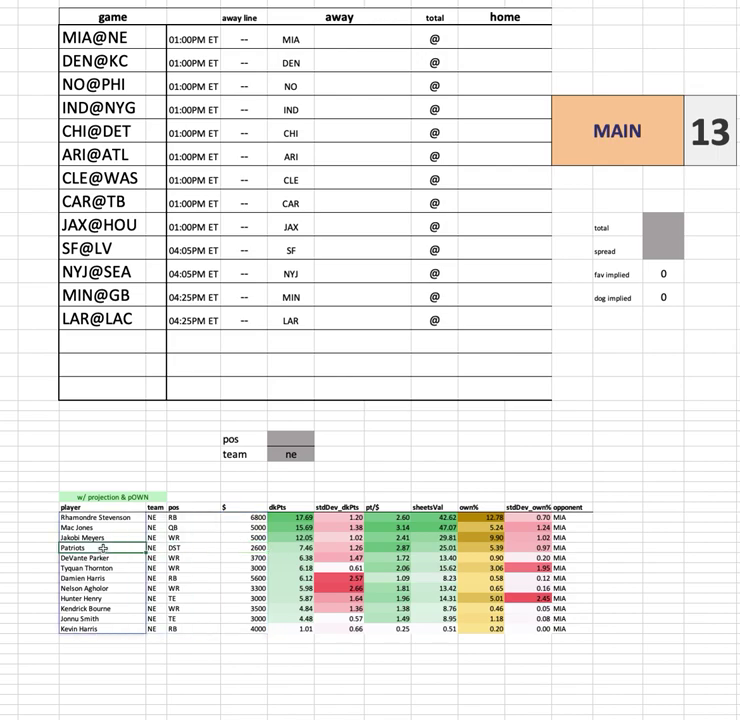
left_click(609, 547, "shift")
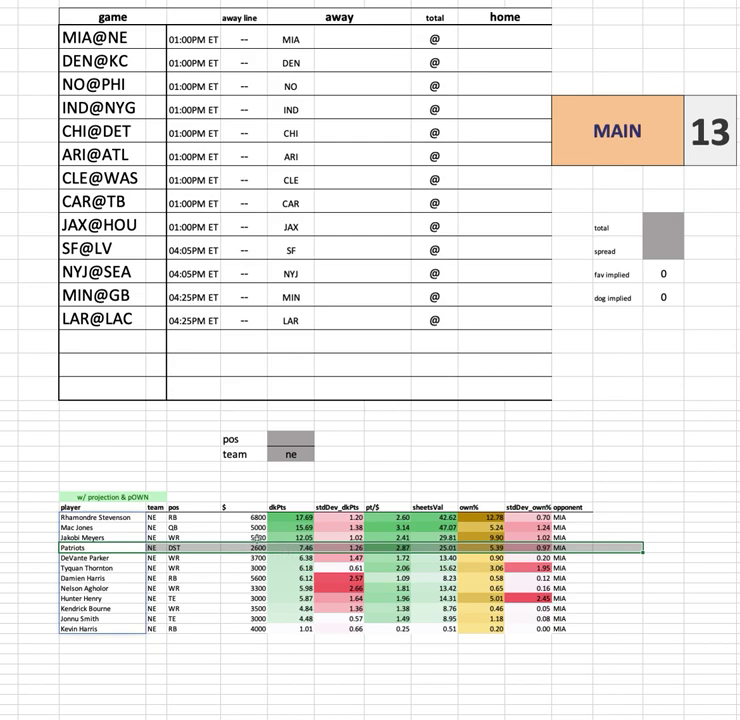
- Filter the player projections to team den
left_click(305, 455)
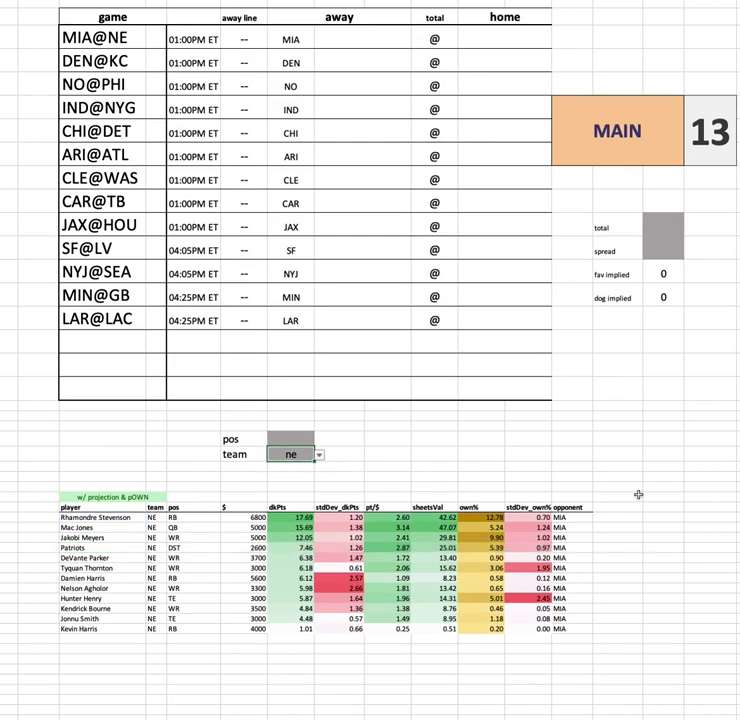
type("de")
key("Return")
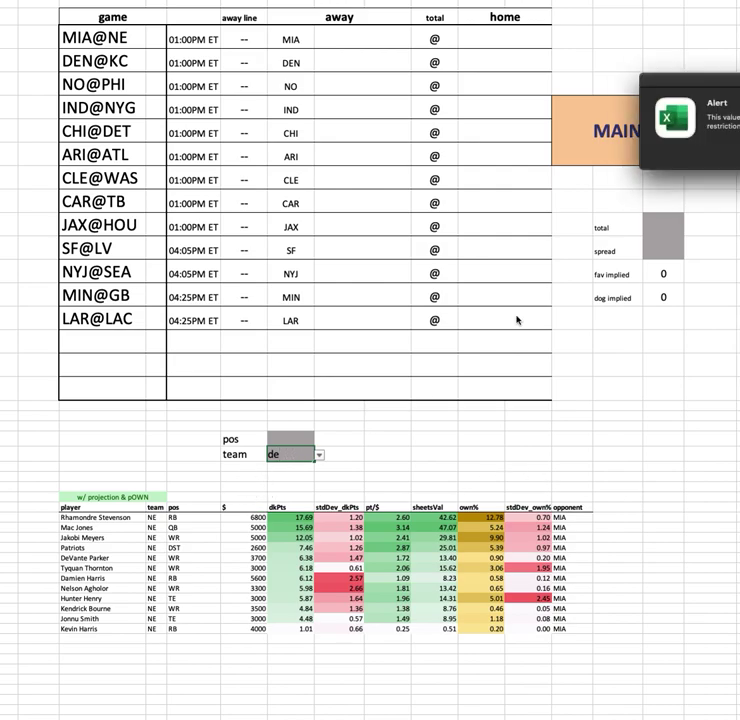
key("Return")
type("den")
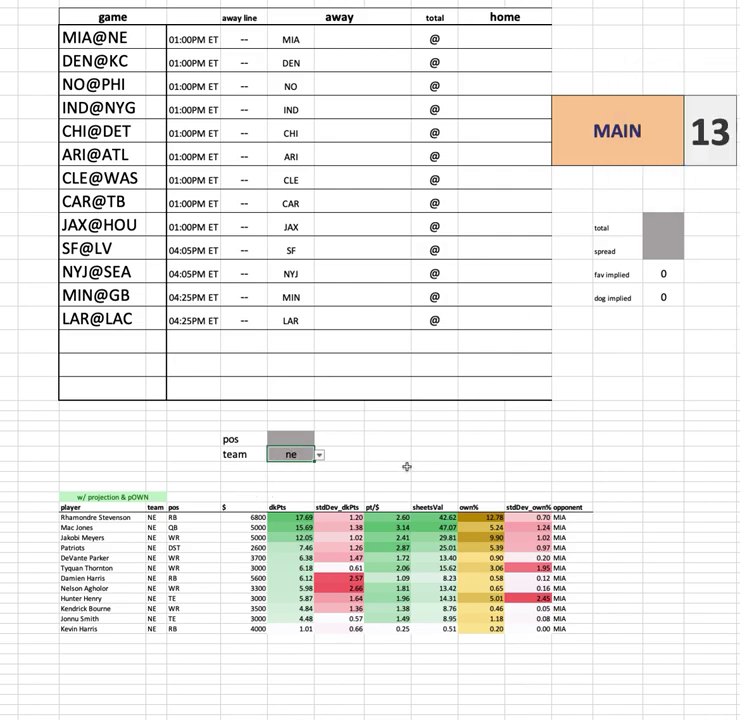
key("Return")
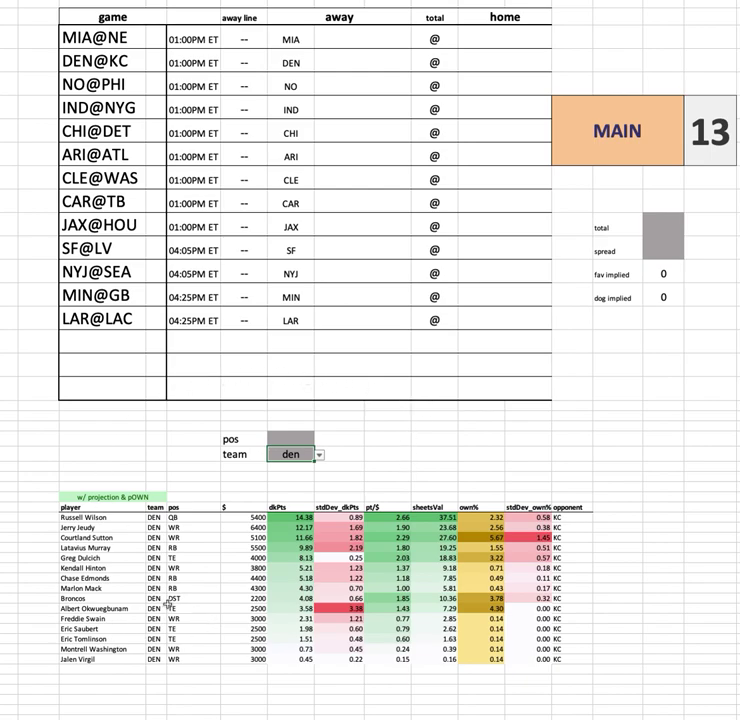
- Check tight end Greg Dulcich's row and pick out wide receivers Kendall Hinton, Jerry Jeudy and Courtland Sutton
left_click_drag(116, 557, 641, 557)
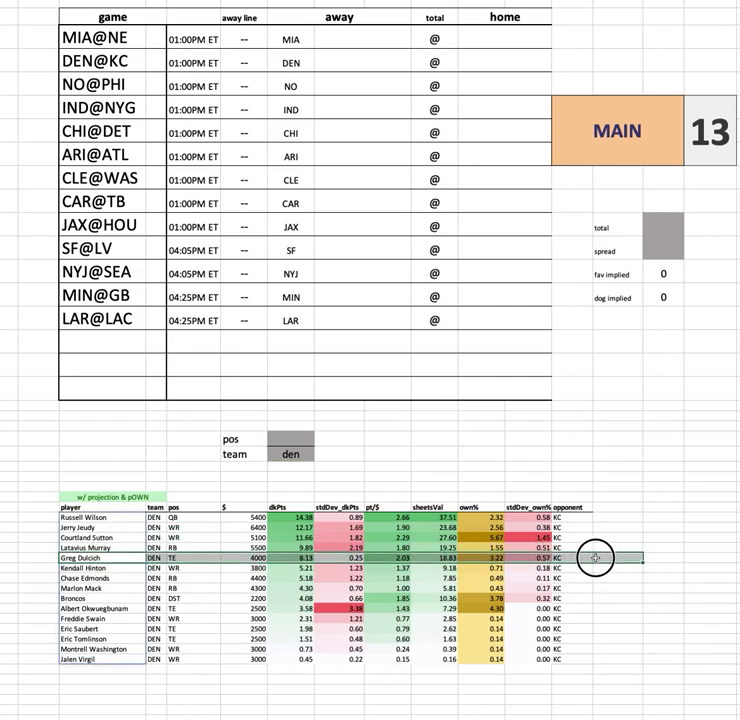
left_click(97, 568)
left_click(83, 527, "ctrl")
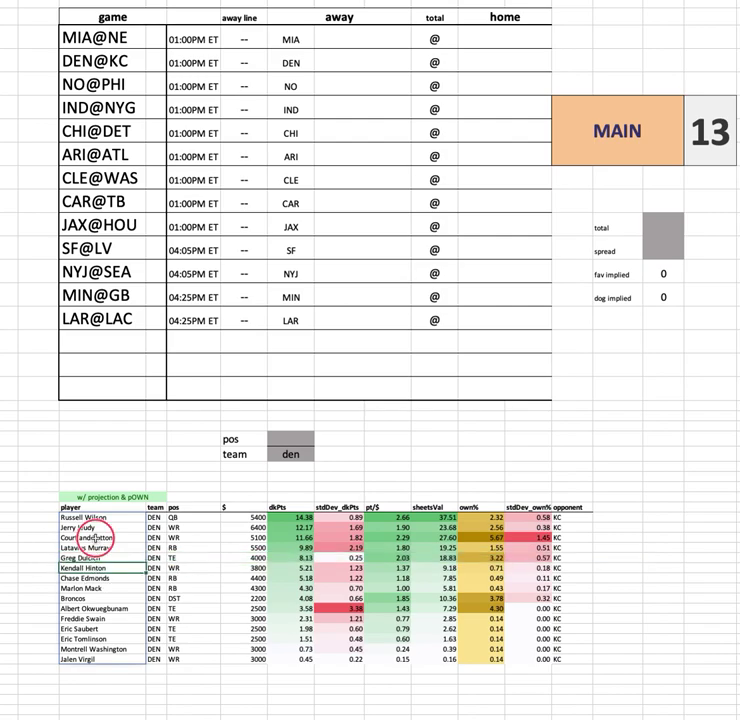
left_click(83, 537, "ctrl")
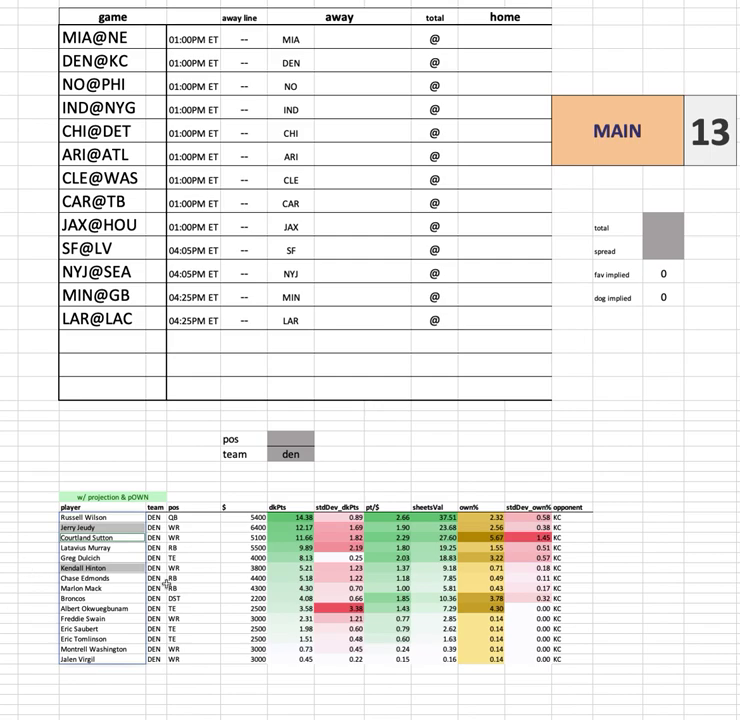
- Examine Greg Dulcich's full projection row again and check his salary
left_click(118, 558)
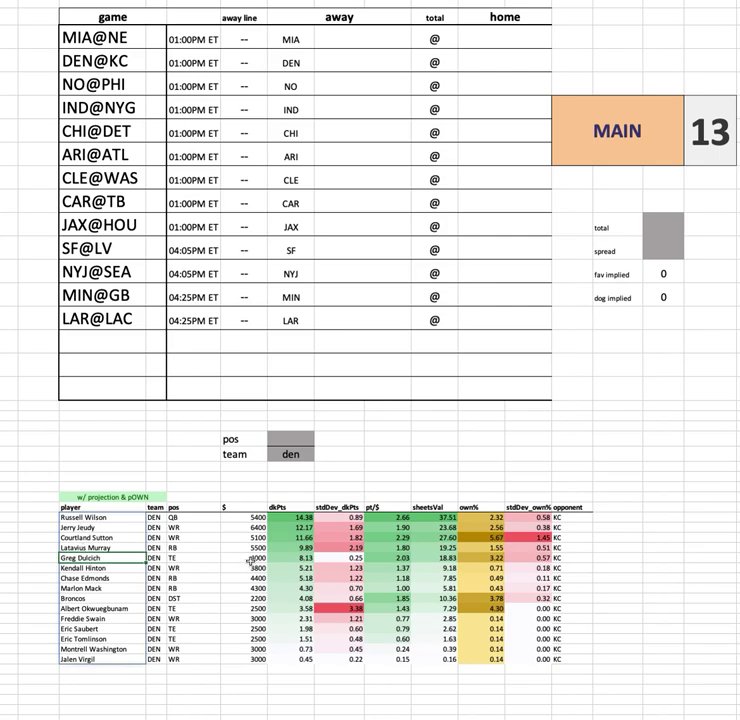
left_click(610, 560, "shift")
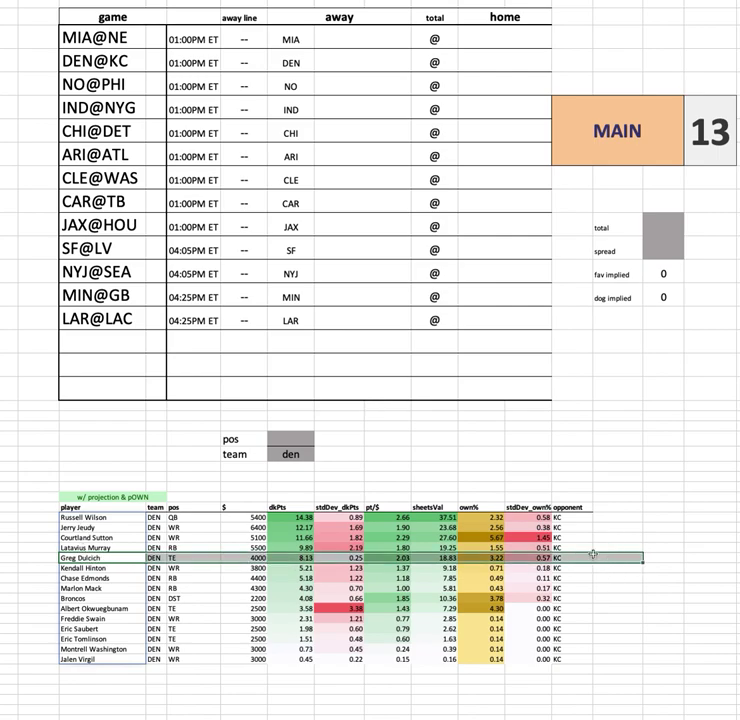
left_click(490, 38)
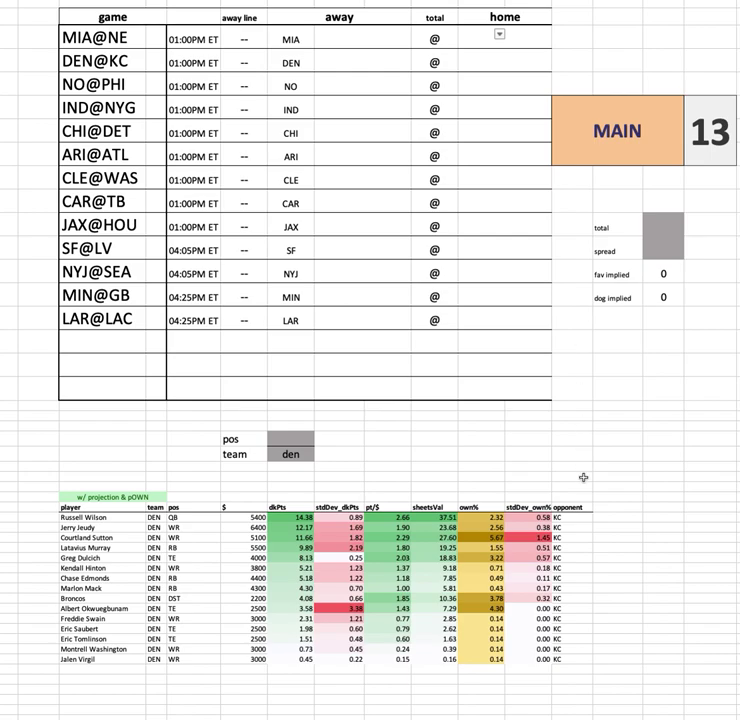
left_click(40, 558)
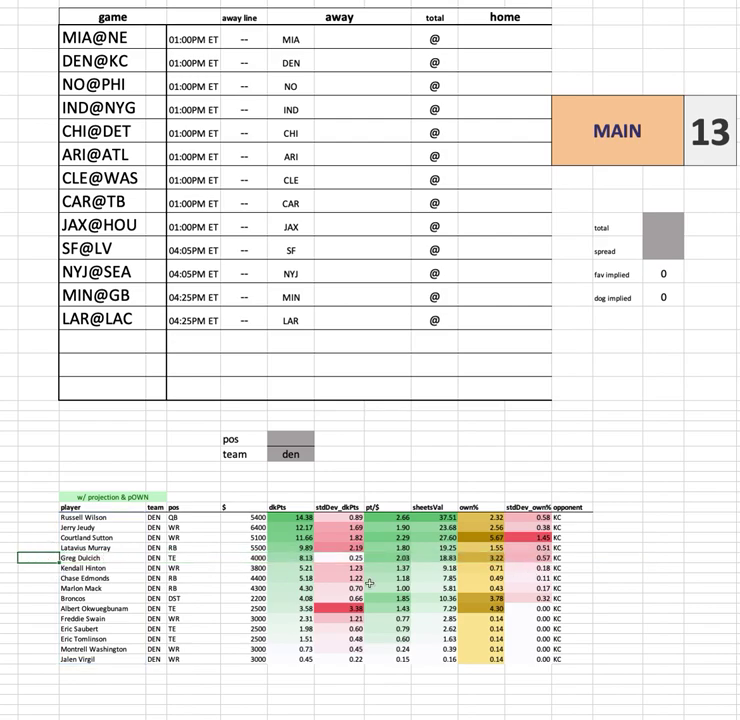
left_click(243, 562)
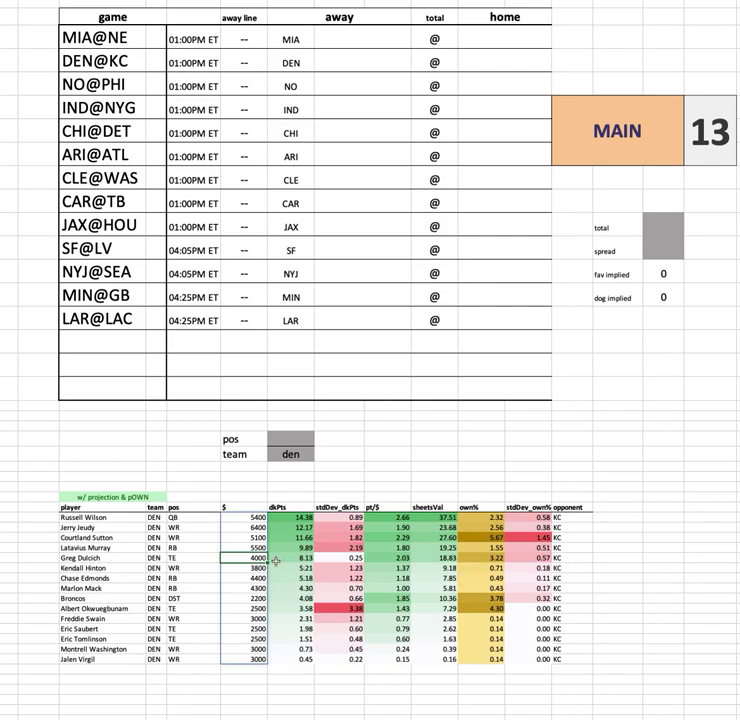
- Examine the projection rows of quarterback Russell Wilson and wide receiver Jerry Jeudy
left_click_drag(101, 517, 601, 519)
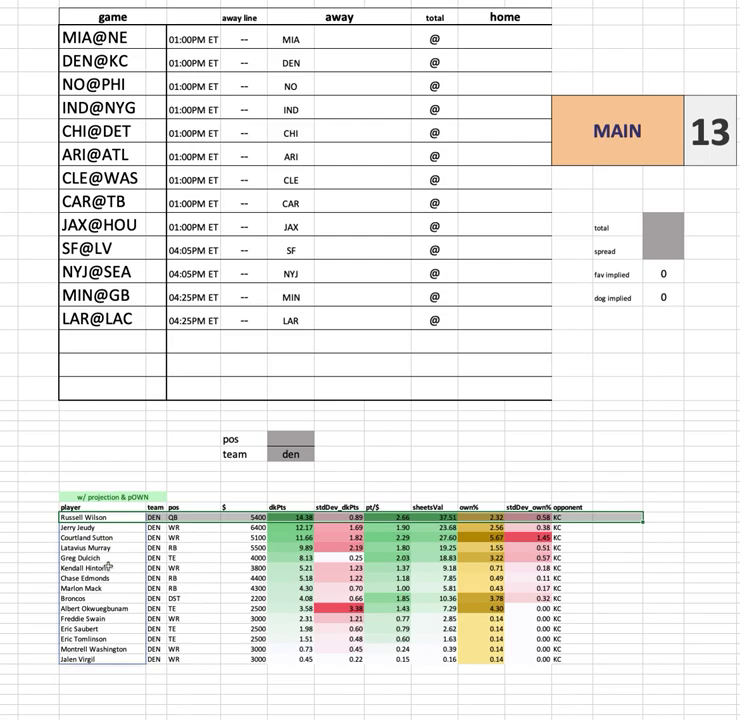
left_click(38, 517)
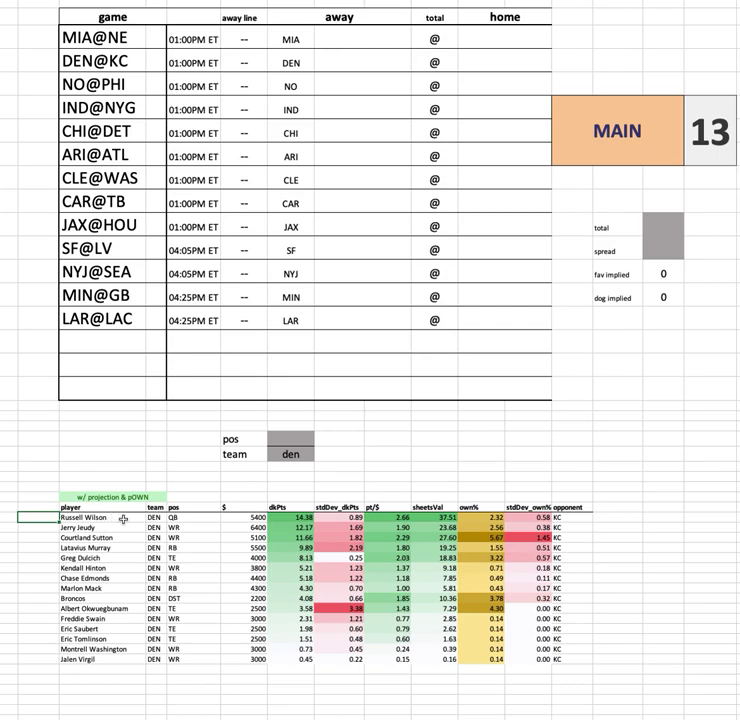
left_click_drag(128, 537, 630, 527)
left_click_drag(100, 517, 611, 526)
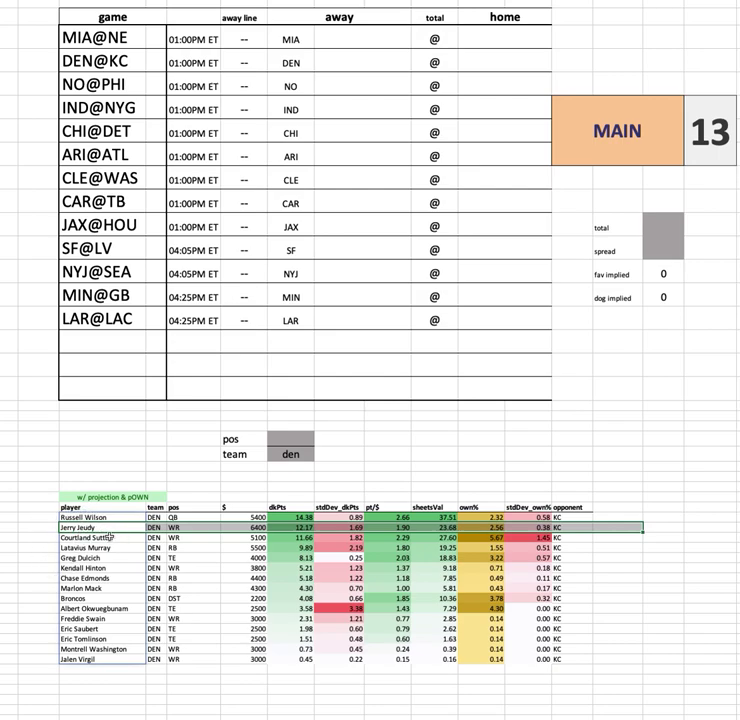
- Examine the full projection rows of wide receiver Courtland Sutton, tight end Greg Dulcich and the Broncos defense
left_click(72, 537)
left_click(616, 537, "shift")
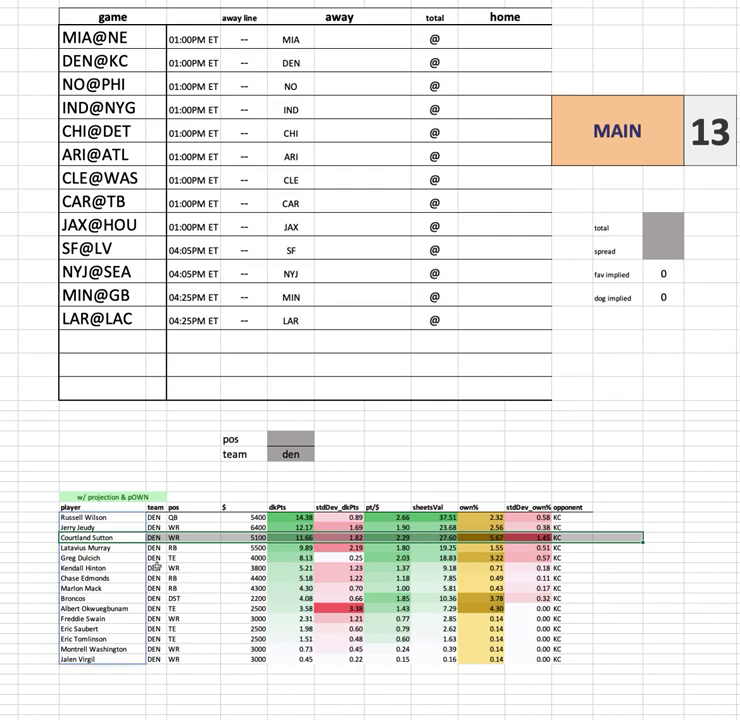
left_click(83, 558)
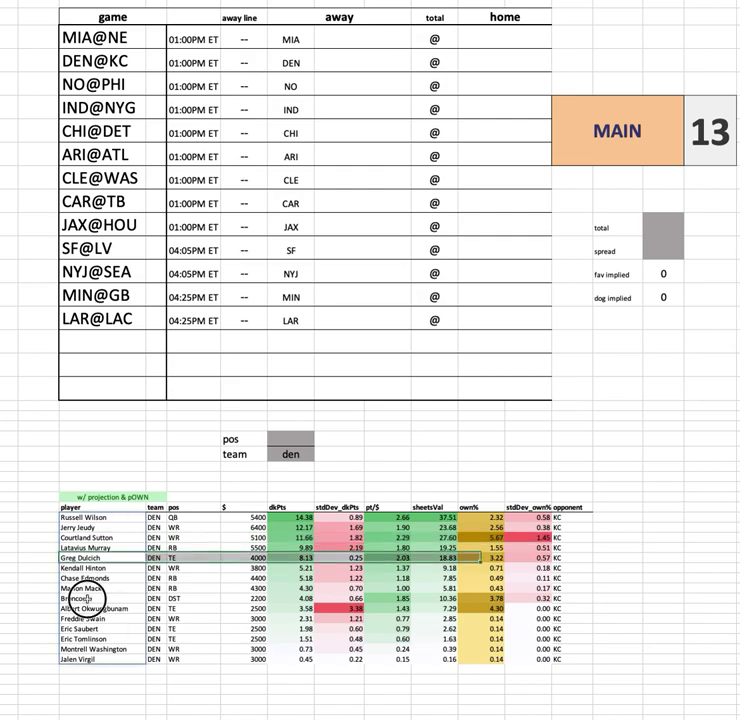
left_click(610, 599)
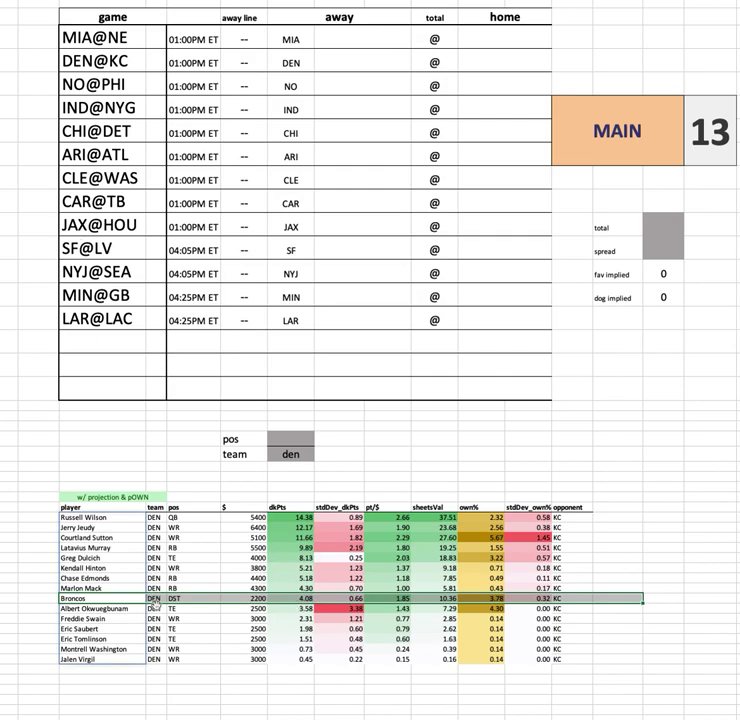
- Filter the player projections to team kc
left_click(290, 454)
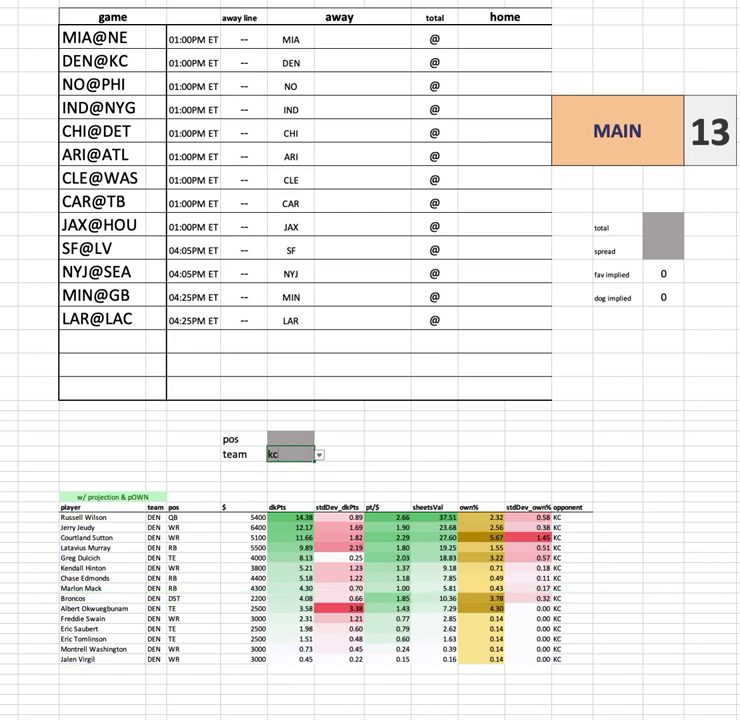
key("Return")
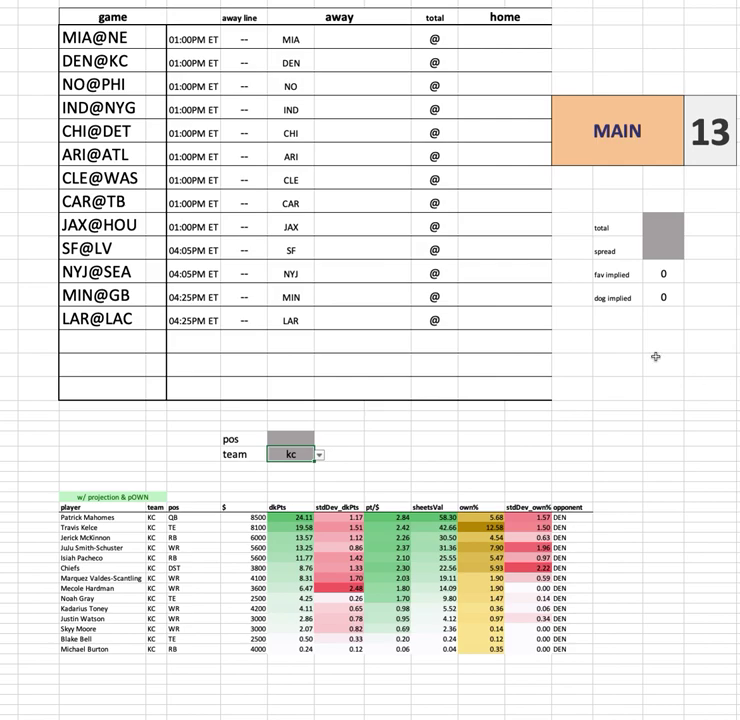
- Pick out running backs Isiah Pacheco and Jerick McKinnon and check the salary of each
left_click(112, 547)
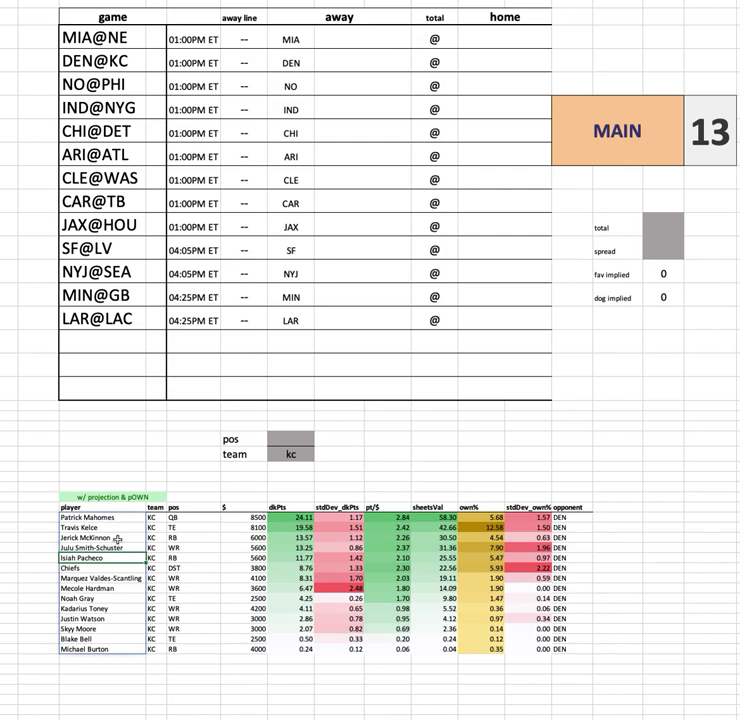
left_click(118, 538)
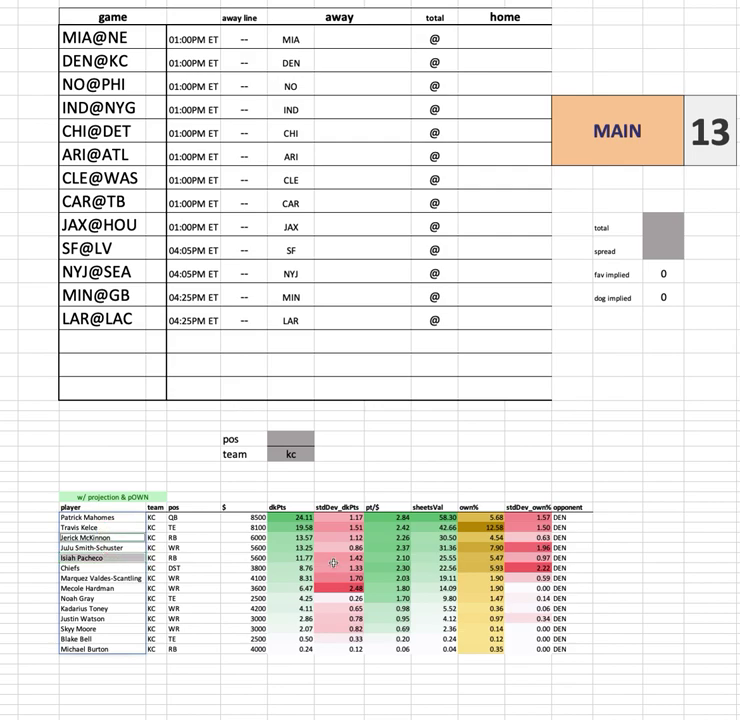
left_click(259, 538)
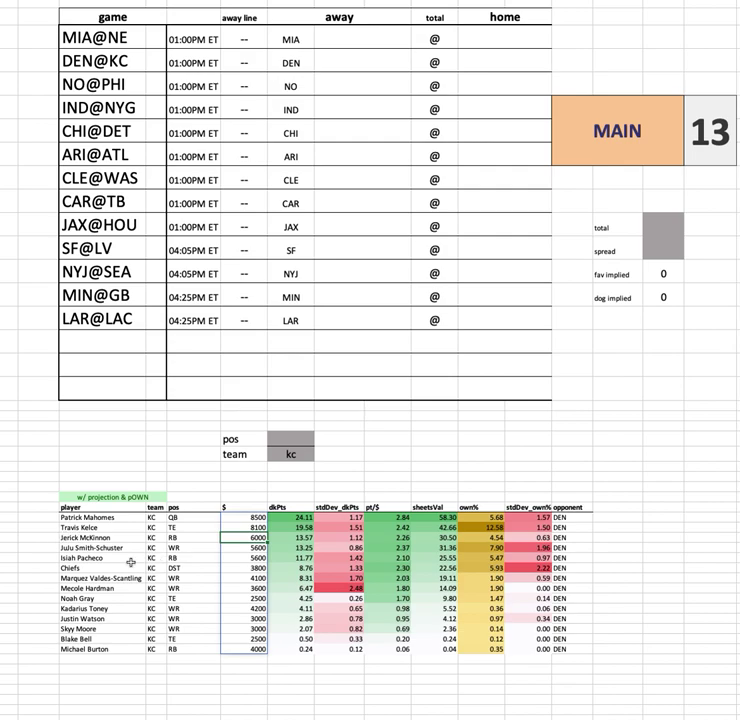
left_click(245, 558)
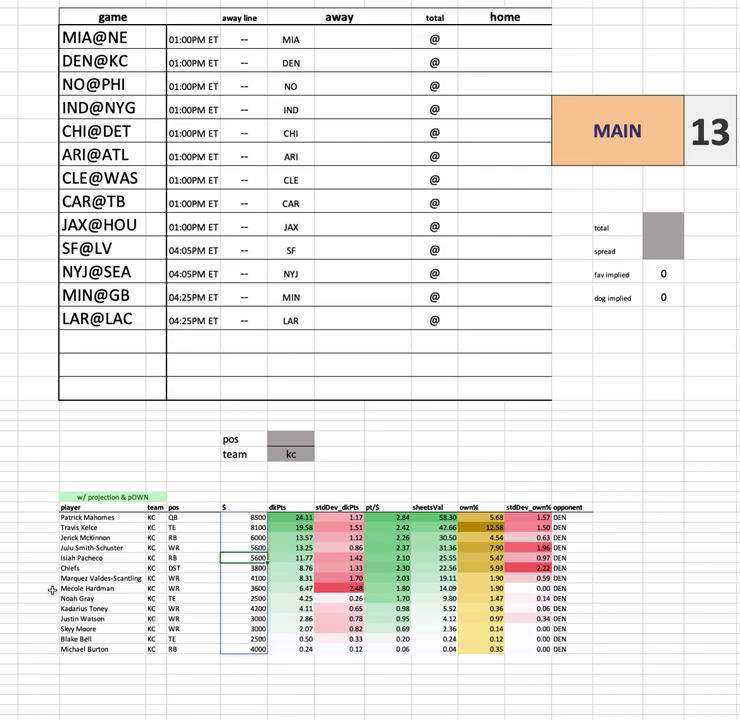
- Pick out wide receivers Mecole Hardman, Kadarius Toney, Marquez Valdes-Scantling and JuJu Smith-Schuster in the Kansas City player list
left_click_drag(100, 517, 100, 648)
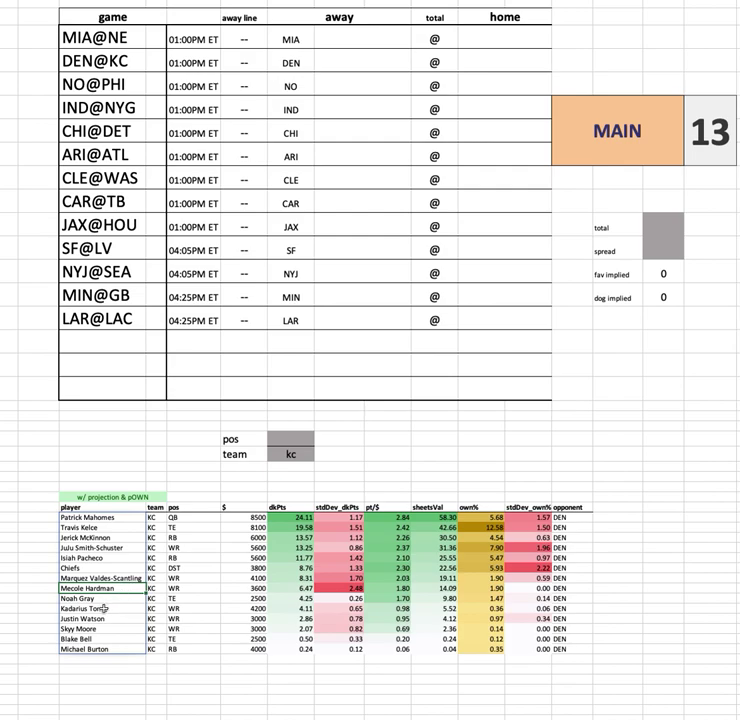
left_click_drag(103, 609, 133, 578)
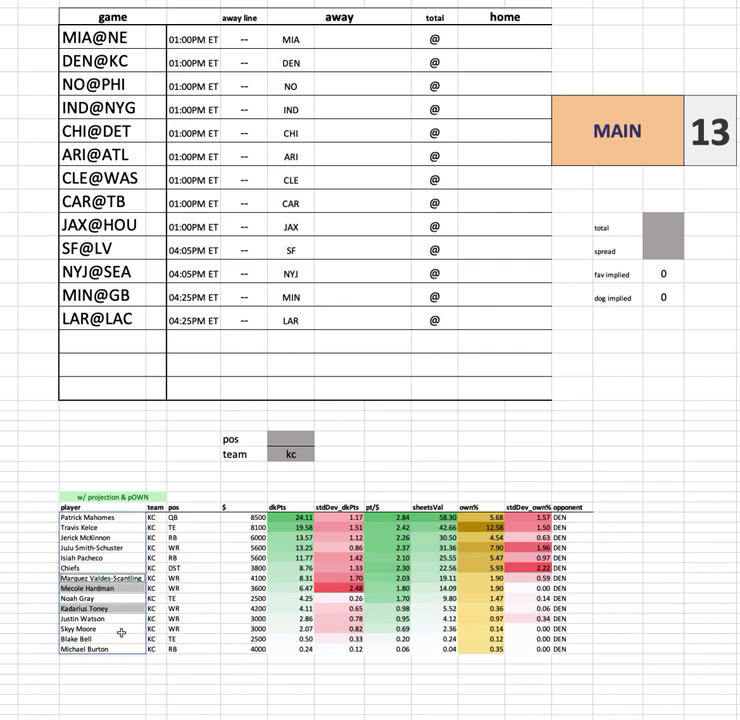
left_click(100, 547)
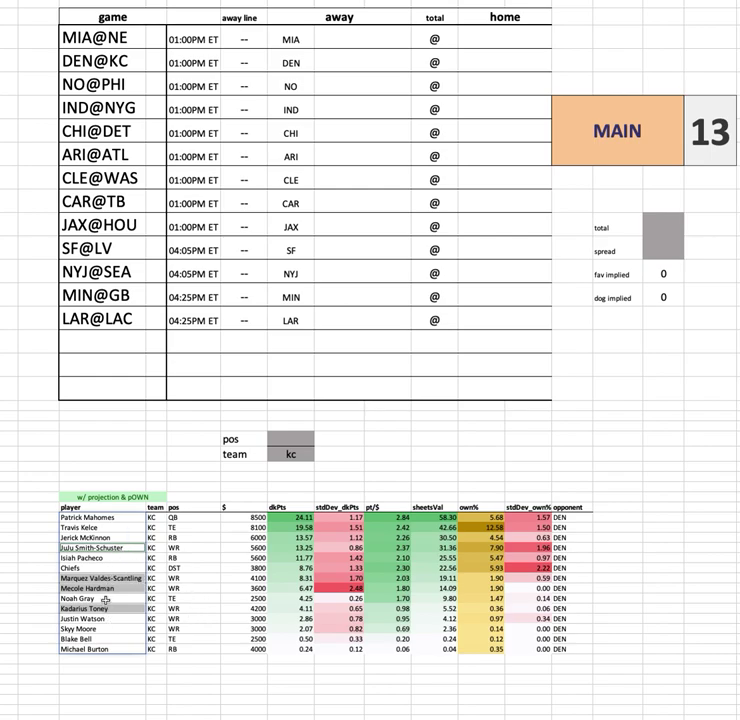
left_click(44, 548)
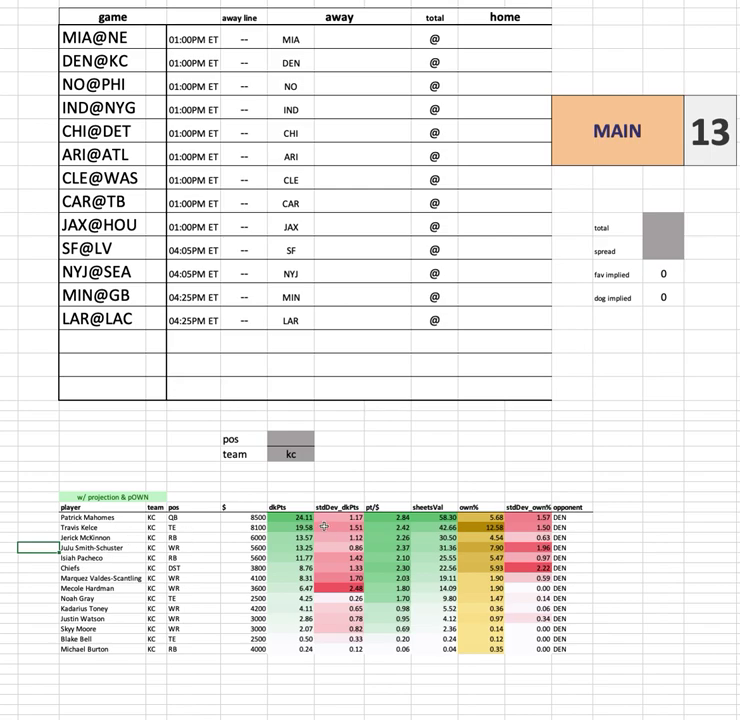
- Check Patrick Mahomes's salary and his figures from dkPts to sheetsVal, plus Travis Kelce's salary
left_click(253, 517)
key("ctrl+shift+Down")
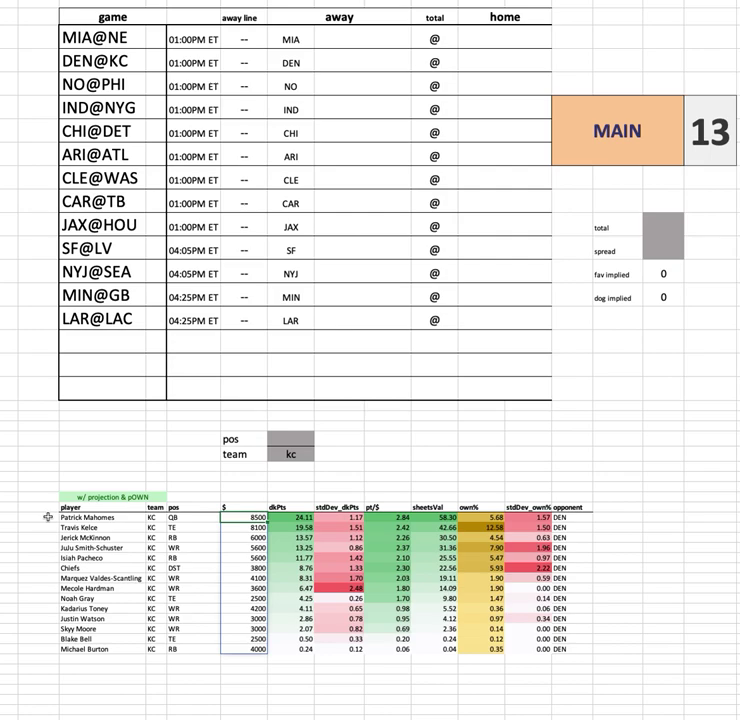
left_click(274, 517)
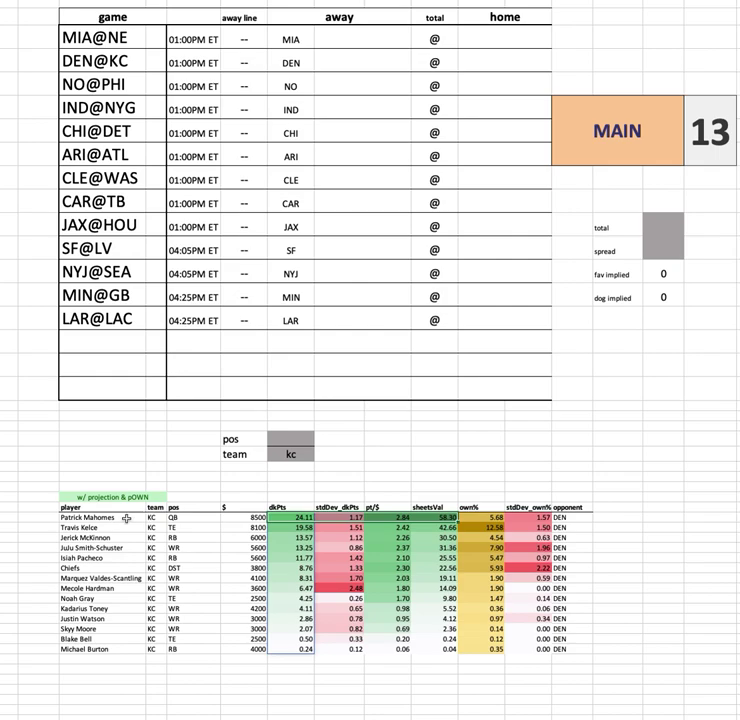
left_click(241, 517)
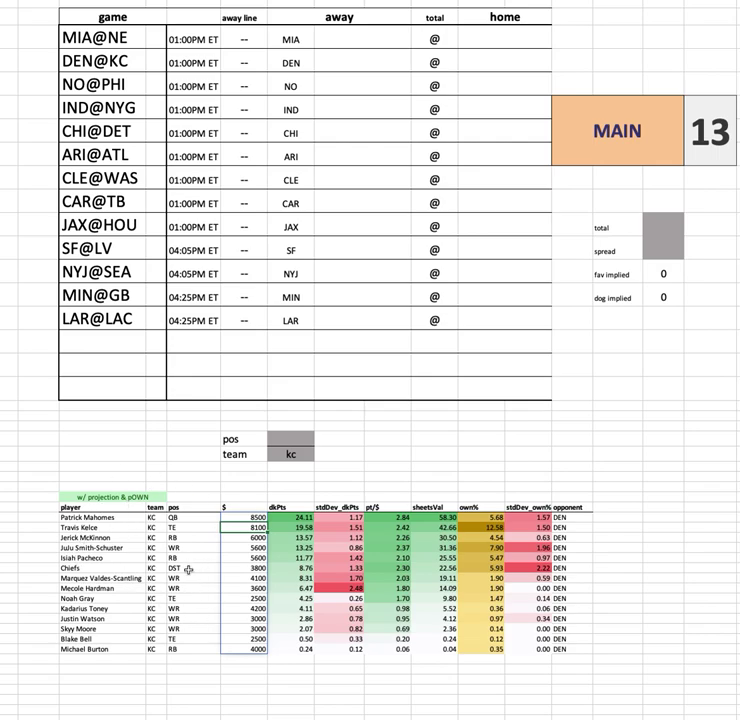
- Pick out Travis Kelce, Jerick McKinnon and Patrick Mahomes as a group and check Mahomes's projected ownership
left_click_drag(97, 517, 97, 649)
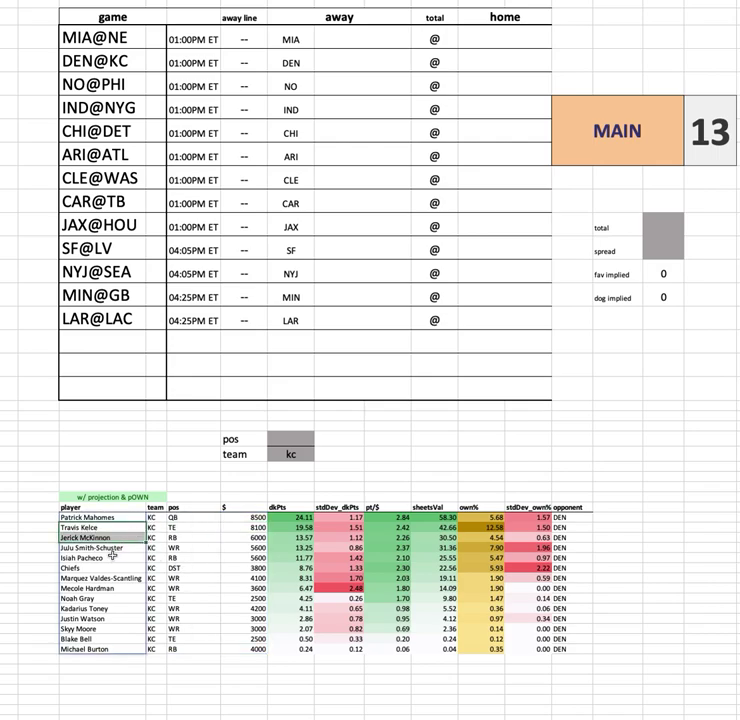
left_click(127, 556)
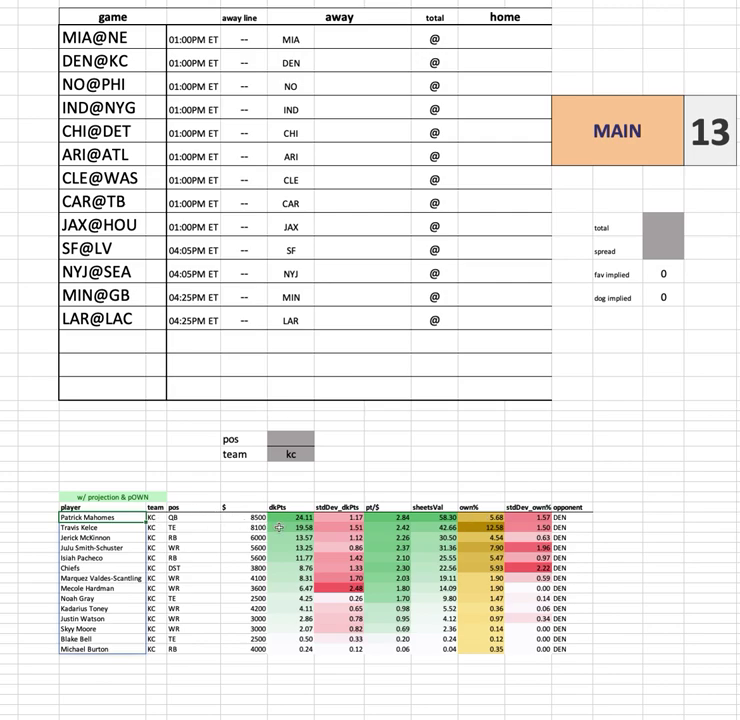
left_click(470, 503)
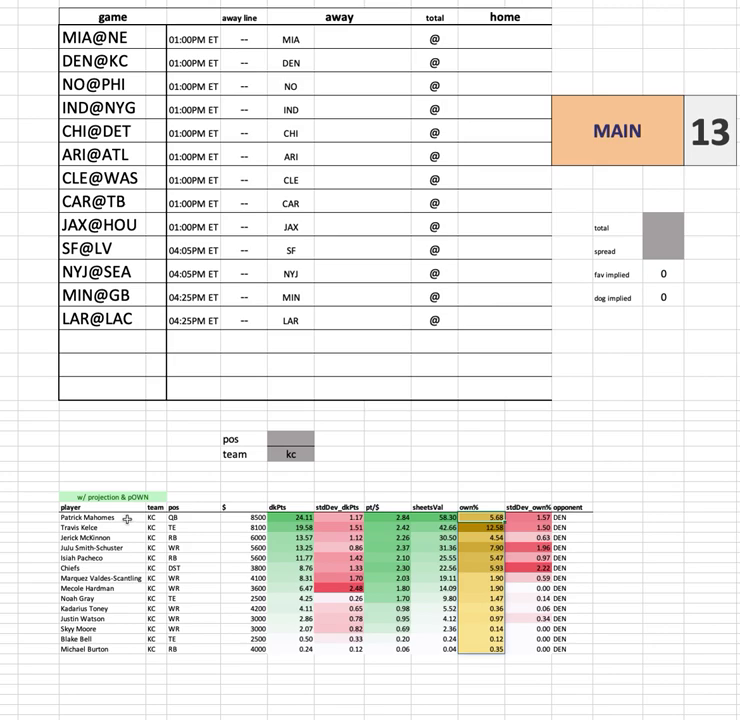
- Examine the Chiefs defense's projection row, from its salary across to its opponent
left_click(277, 455)
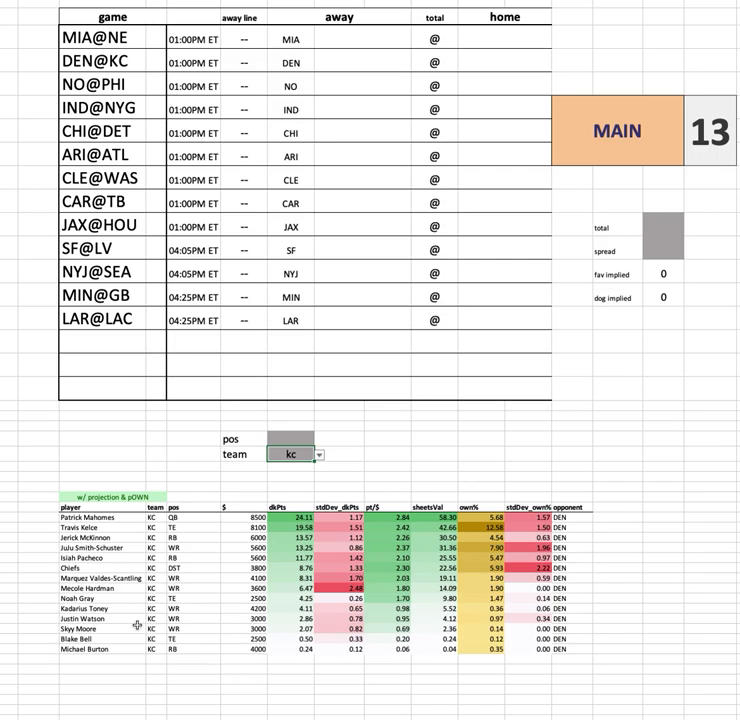
left_click_drag(100, 648, 100, 517)
left_click(650, 570)
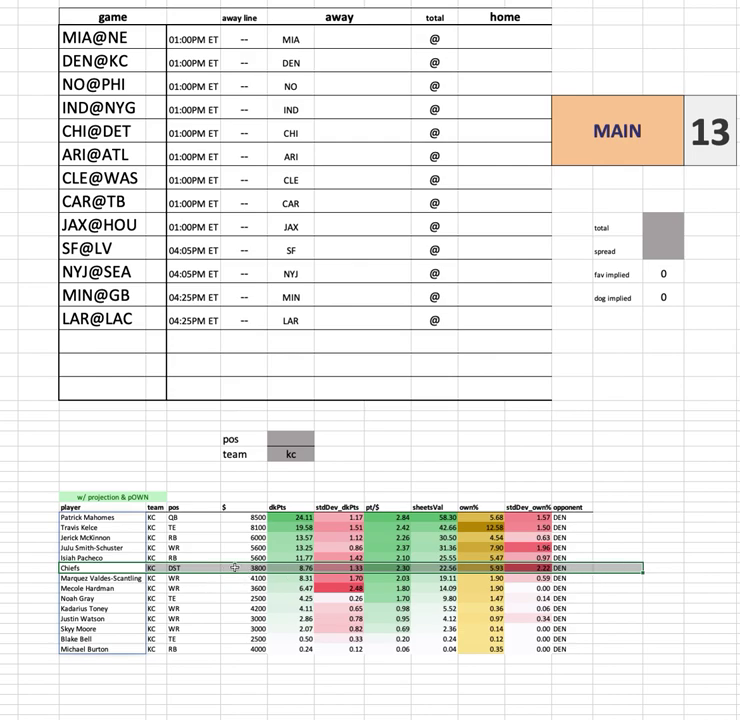
left_click_drag(234, 568, 592, 569)
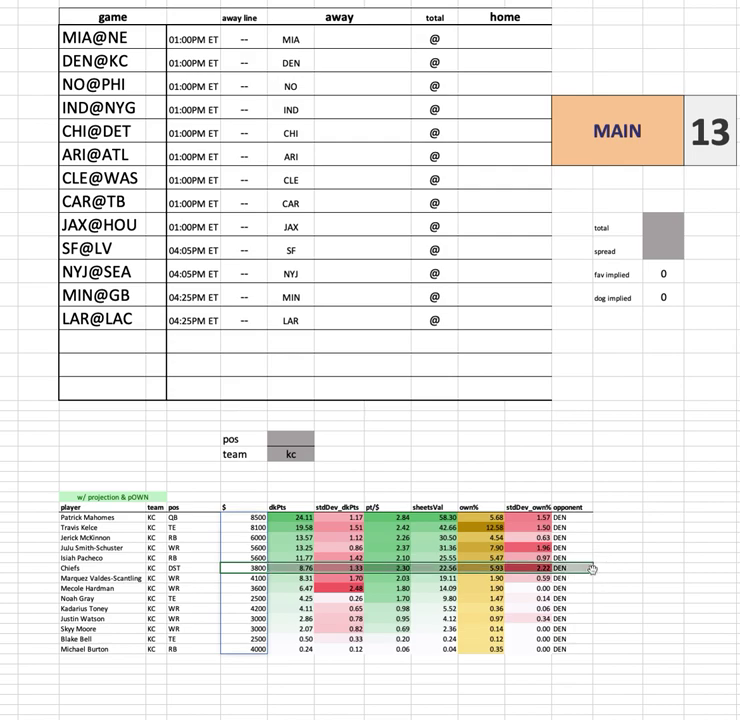
- Filter the player projections to team no
left_click(312, 456)
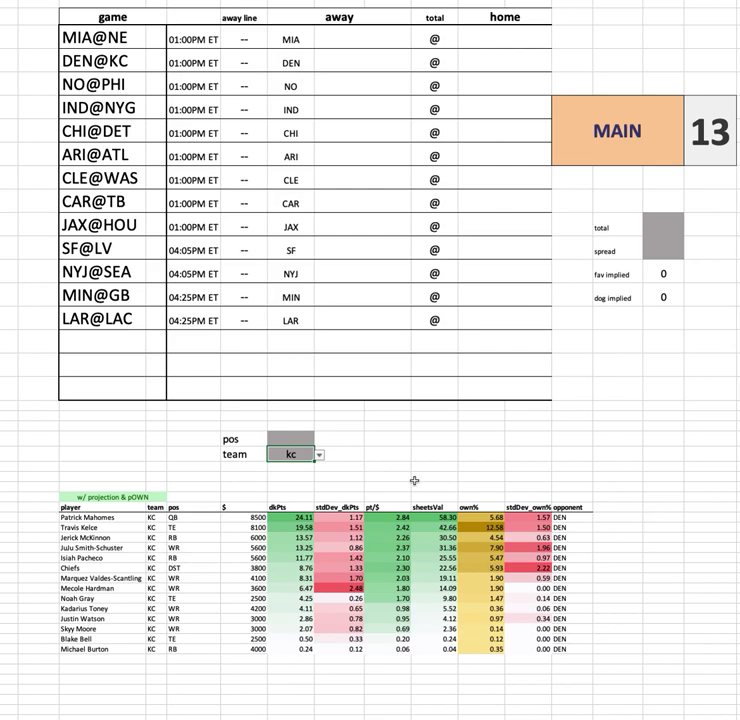
type("no")
key("Return")
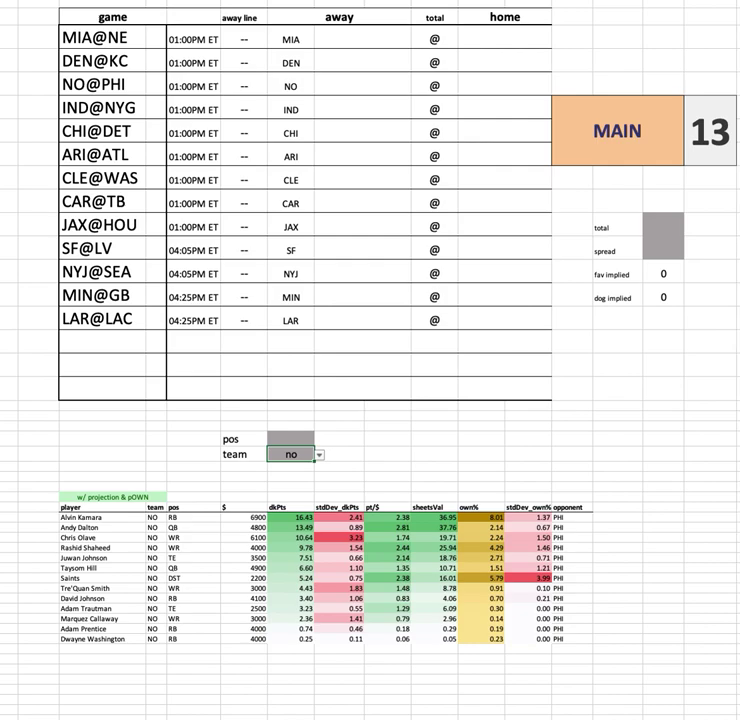
- Compare the salaries and full projection rows of quarterbacks Andy Dalton and Taysom Hill
left_click(404, 440)
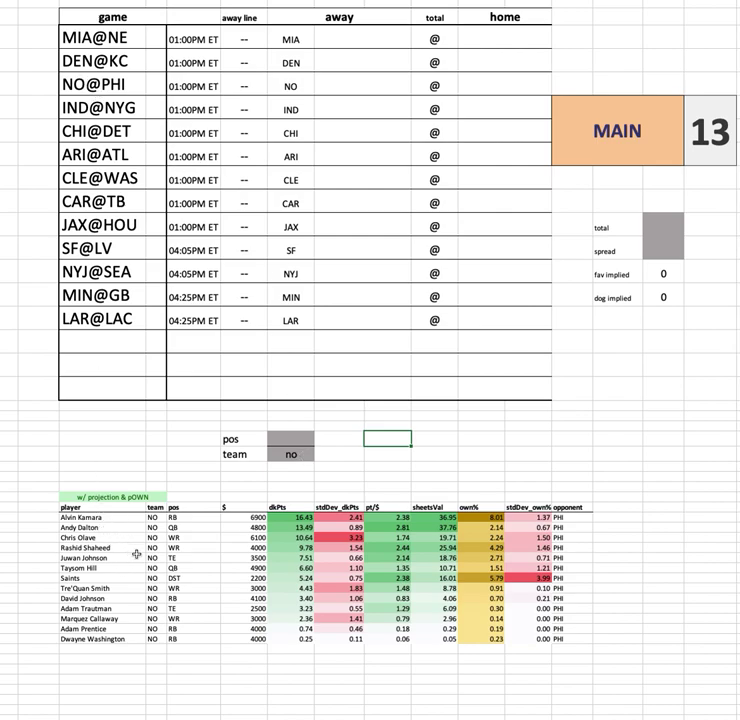
left_click(266, 567)
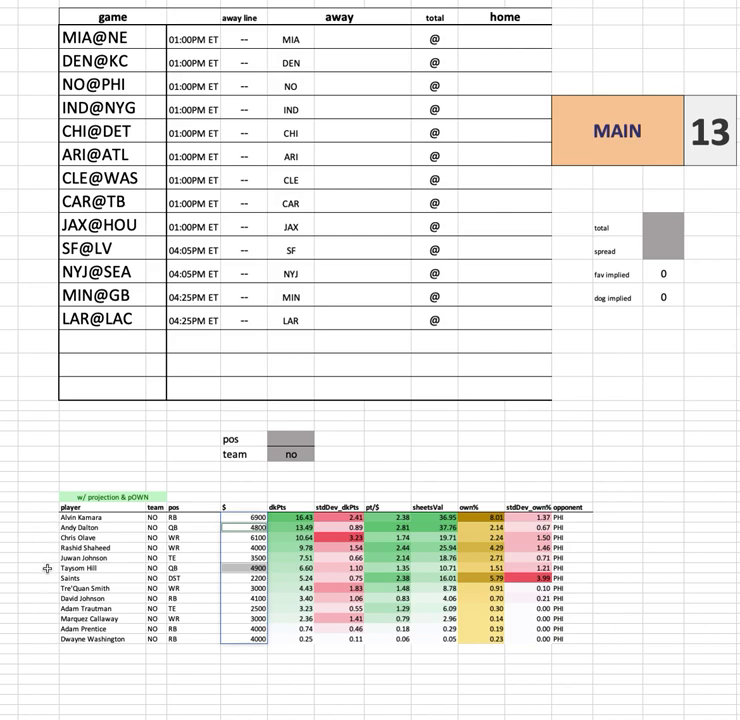
left_click_drag(53, 527, 597, 526)
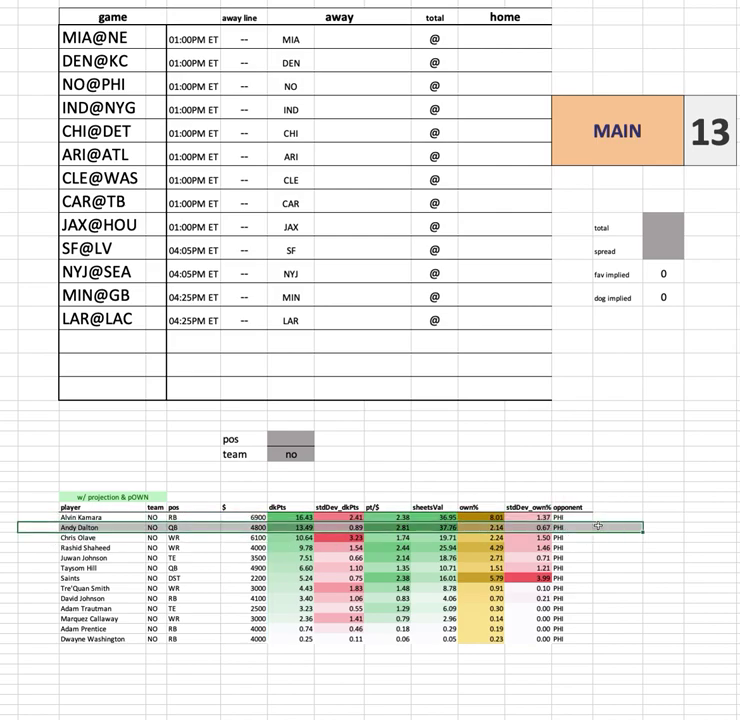
left_click_drag(48, 566, 611, 567)
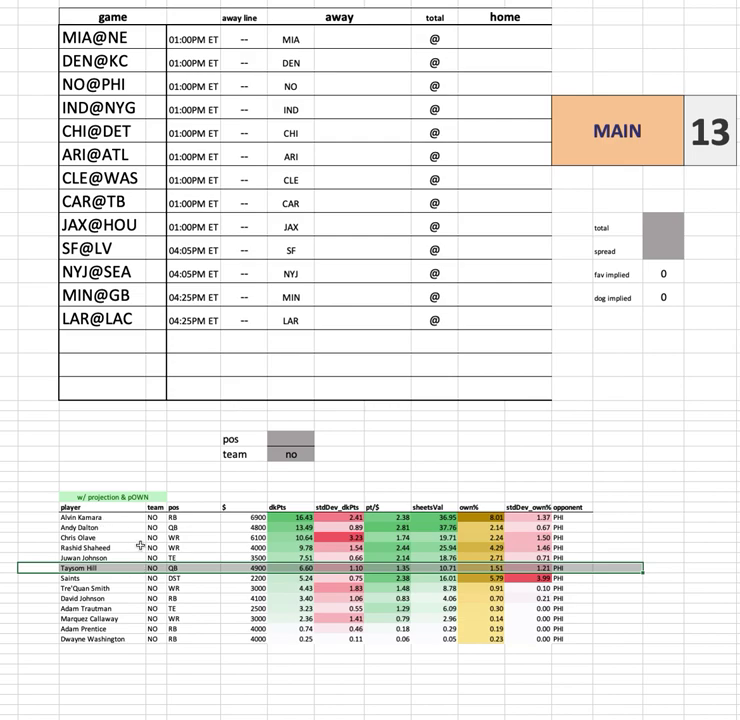
- Examine the full projection rows of running back Alvin Kamara and wide receiver Chris Olave
left_click(97, 517)
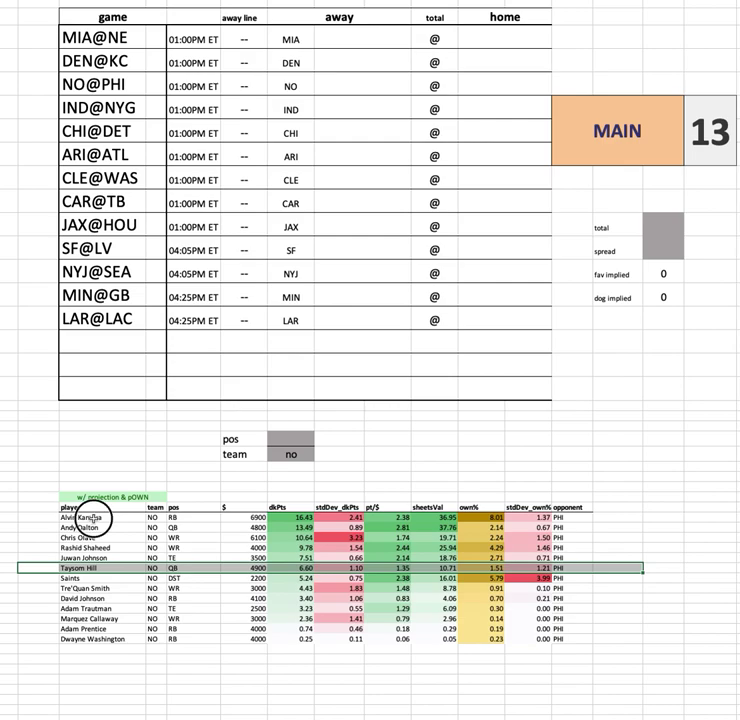
left_click(632, 519, "shift")
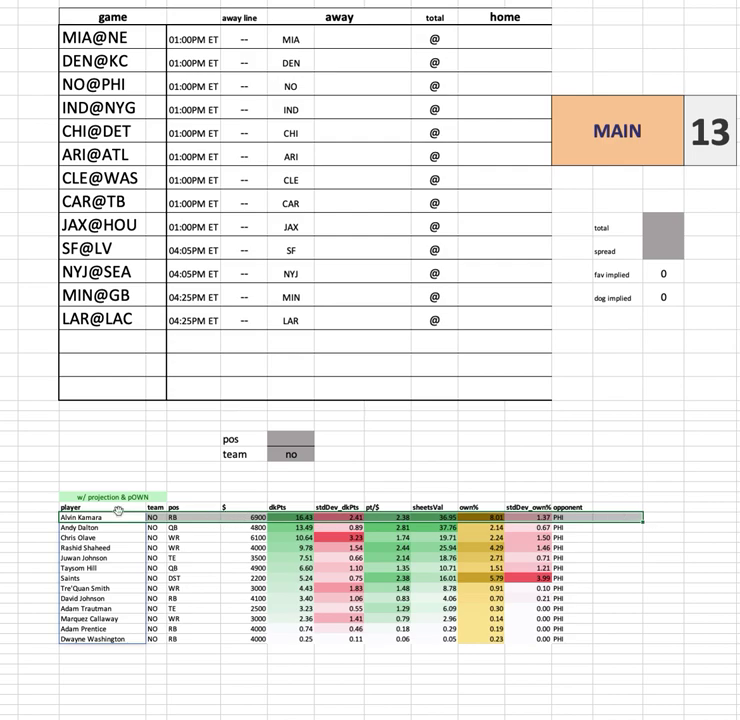
left_click(490, 454)
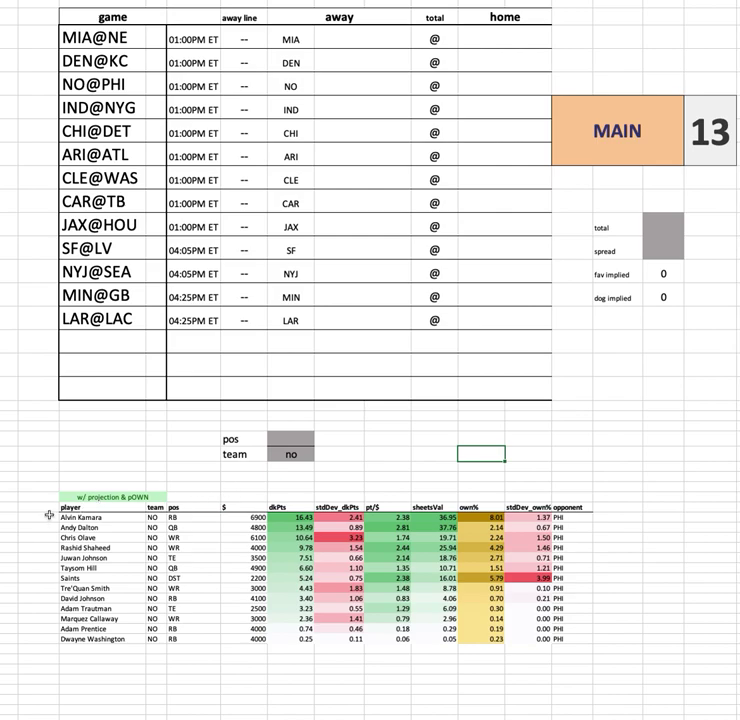
left_click(82, 537)
left_click(603, 540, "shift")
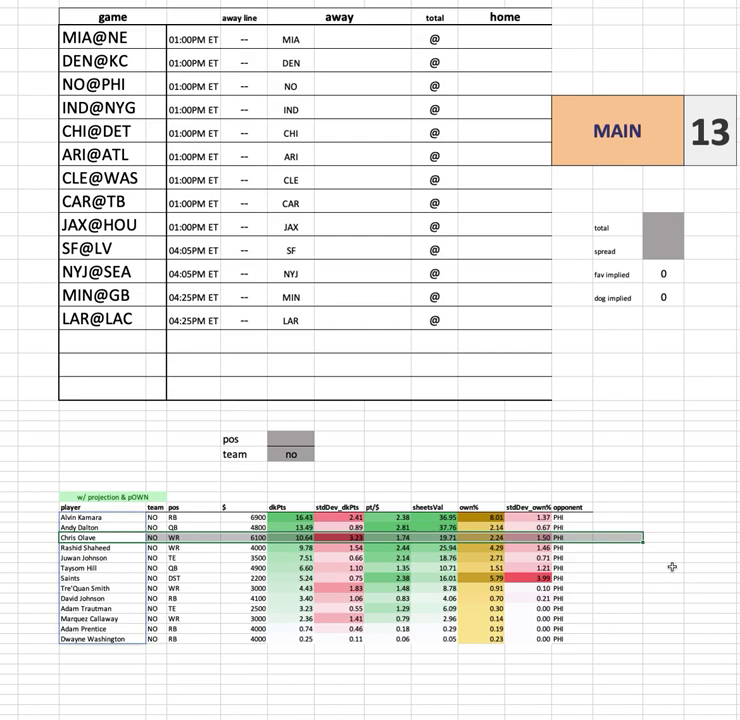
- Revisit Andy Dalton in the New Orleans list and check Taysom Hill's row up to stdDev_dkPts
left_click(101, 527)
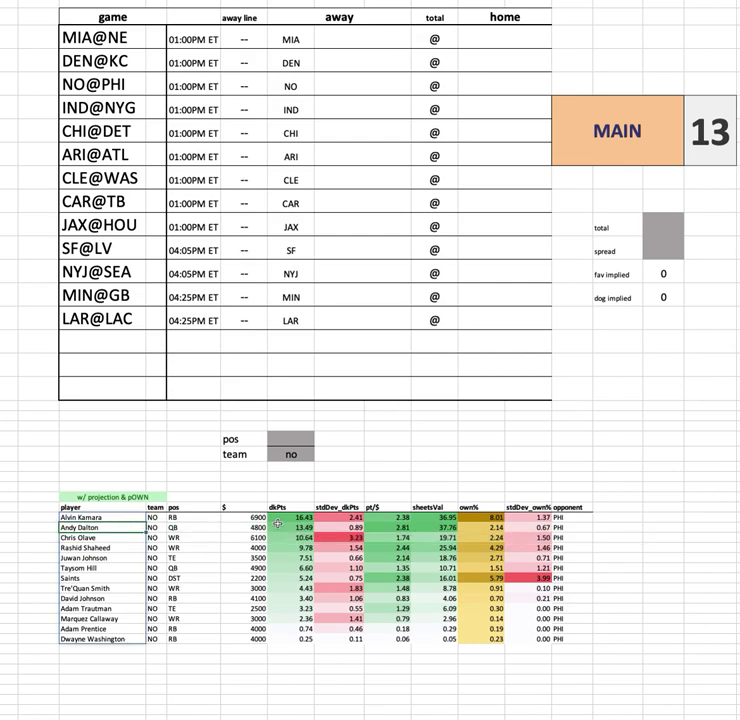
left_click_drag(100, 567, 326, 567)
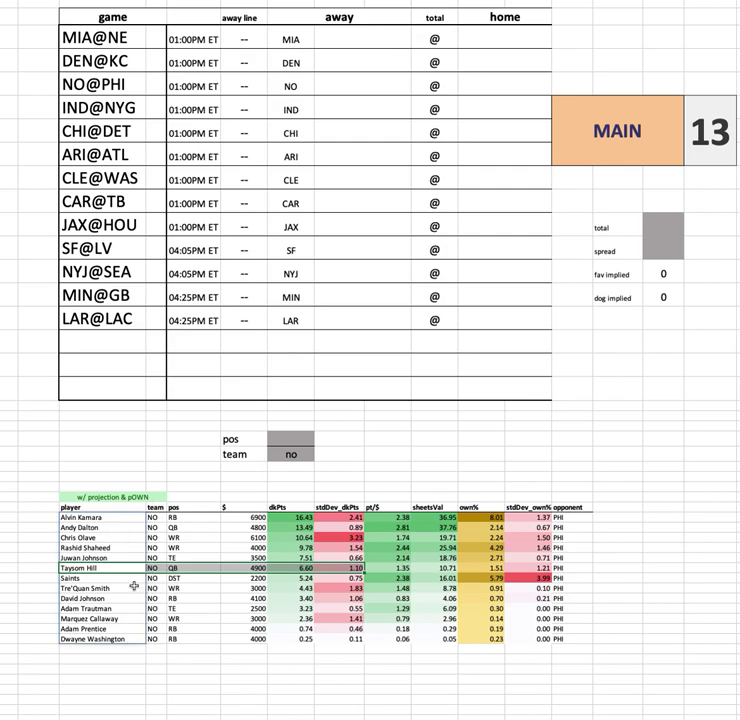
left_click(478, 39)
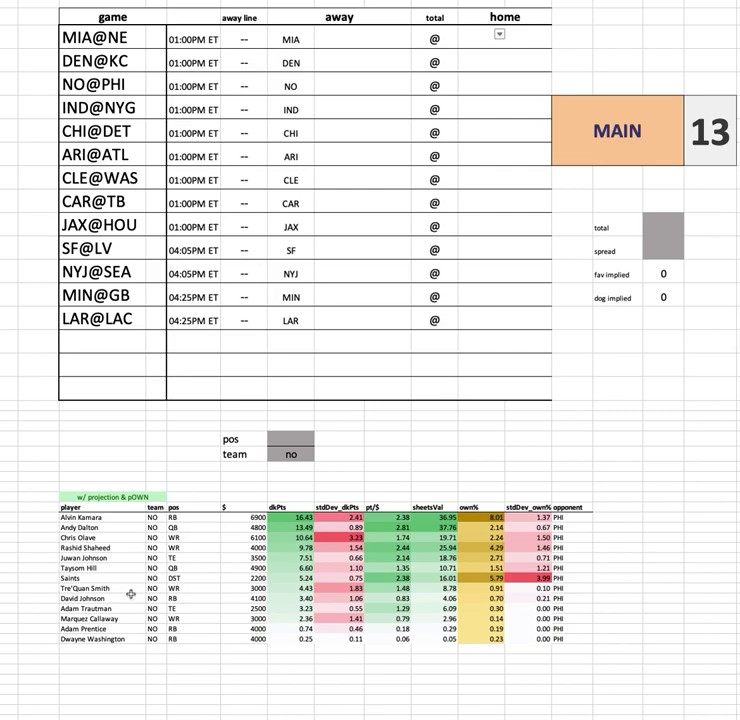
- Check Taysom Hill's row up to stdDev_dkPts and tight end Juwan Johnson's full row, focusing on his dkPts through sheetsVal
left_click_drag(62, 567, 364, 567)
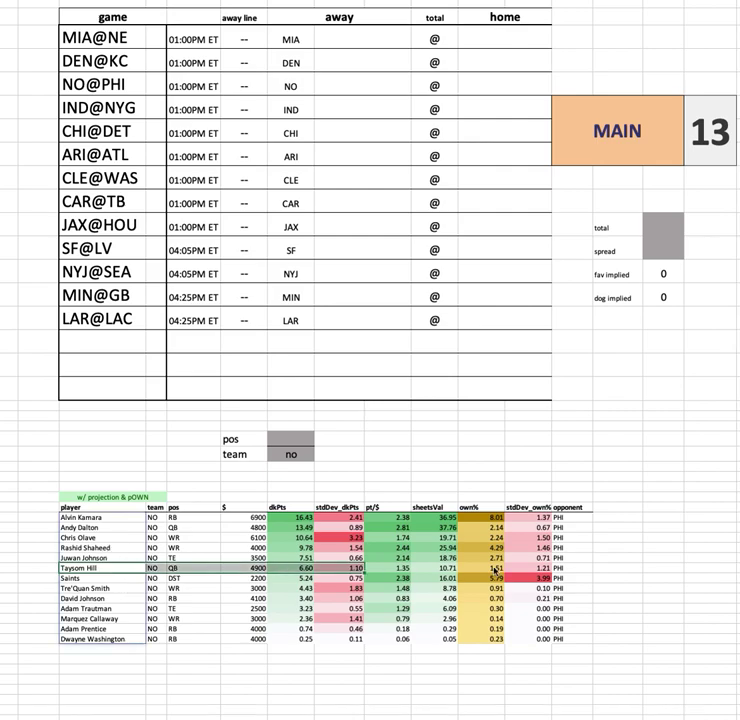
left_click(112, 558)
left_click(640, 558, "shift")
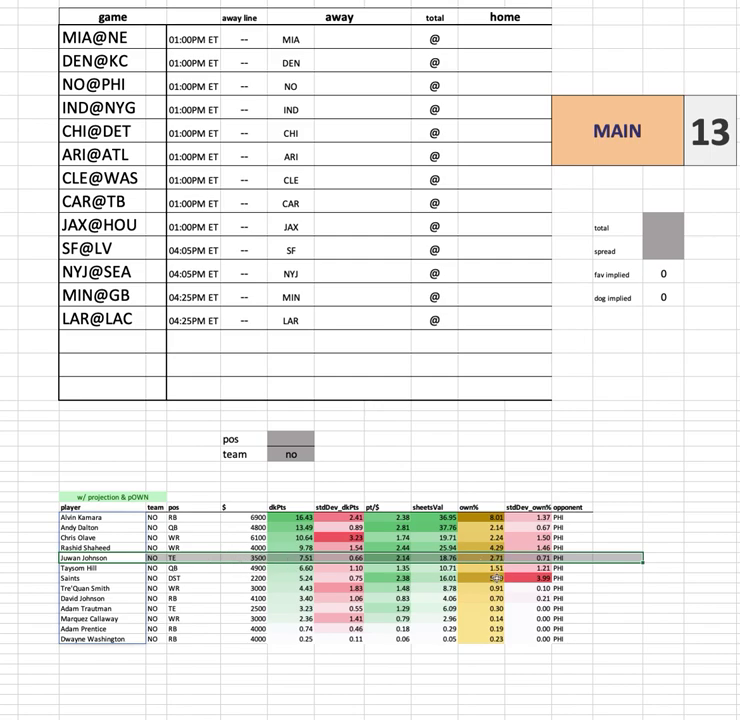
left_click(296, 561)
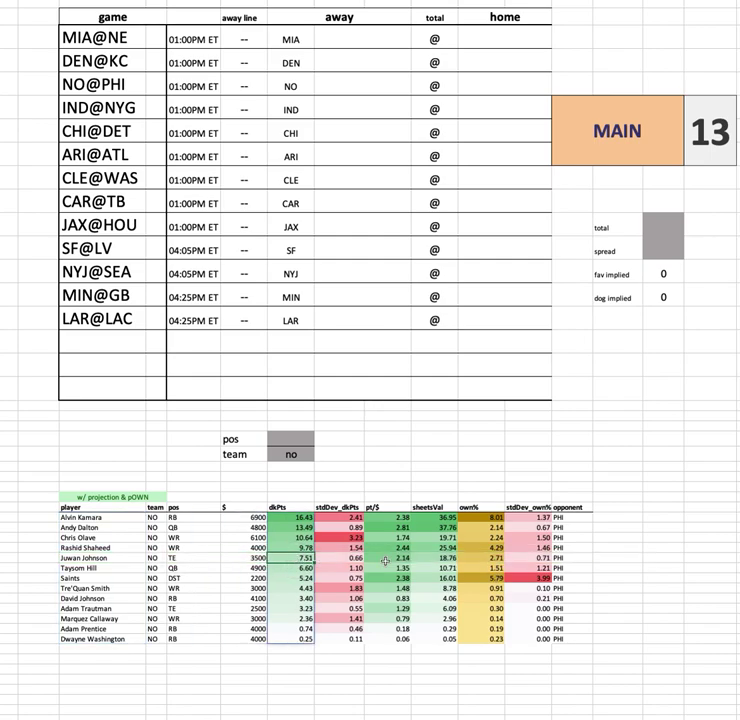
left_click(452, 559, "shift")
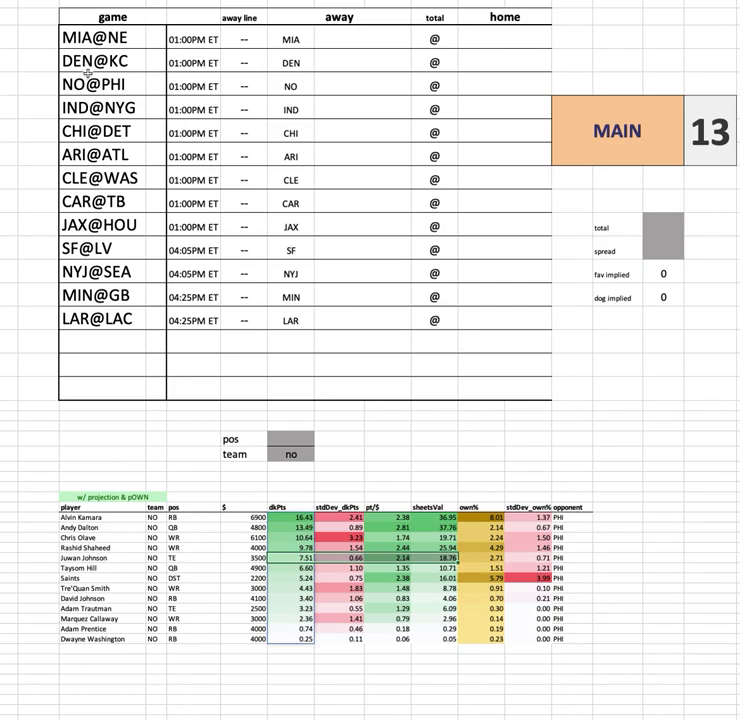
- Examine the full projection row of the Saints defense
left_click(290, 454)
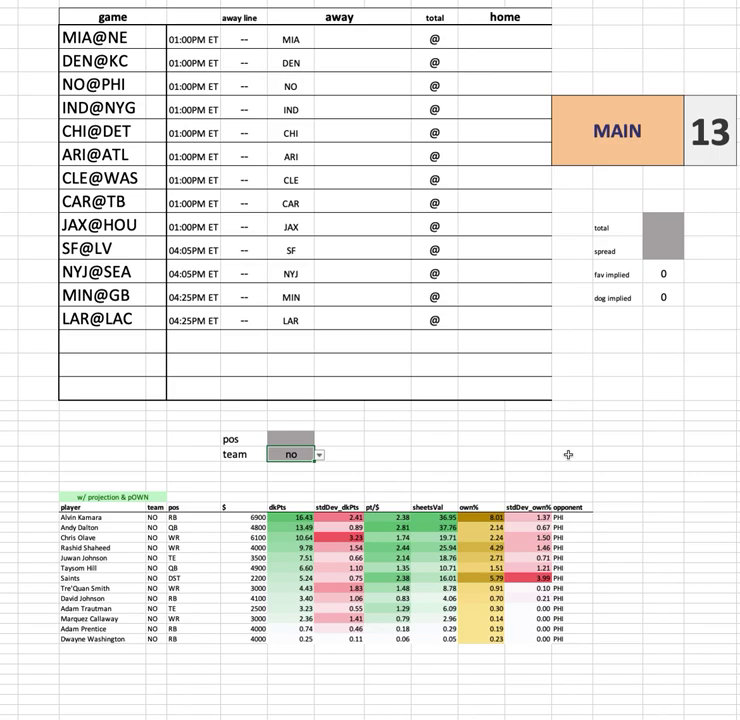
left_click(104, 578)
left_click(600, 578, "shift")
left_click(608, 578, "shift")
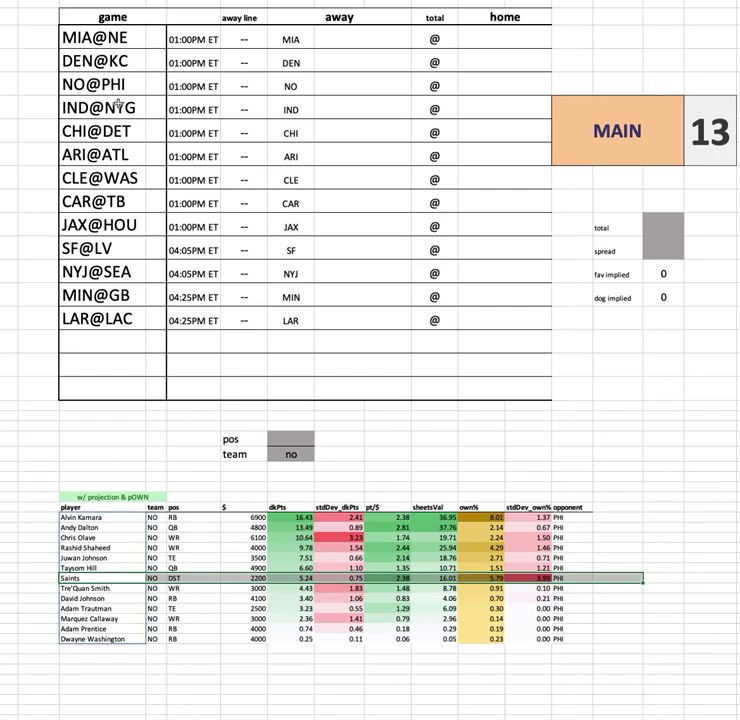
- Filter the player projections to team phi
left_click(290, 456)
type("phi")
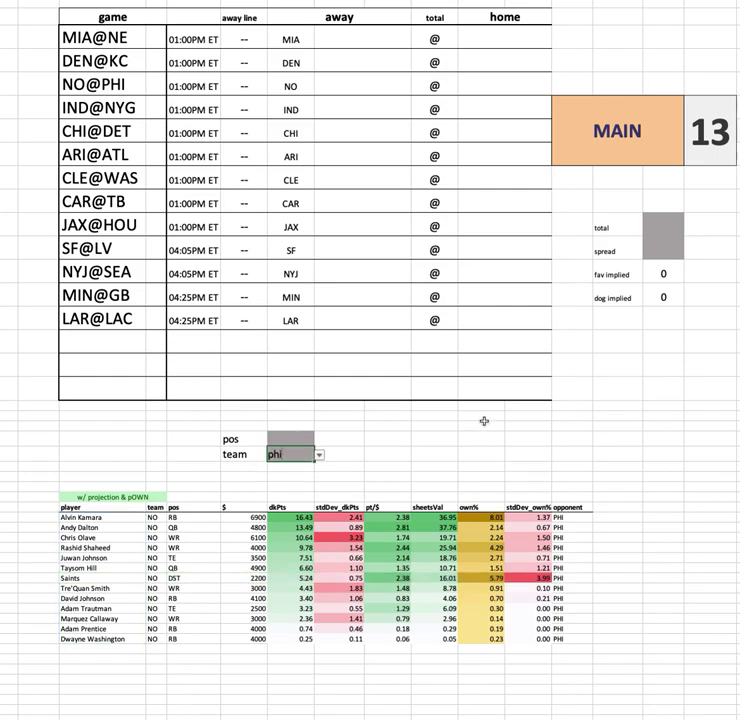
key("Return")
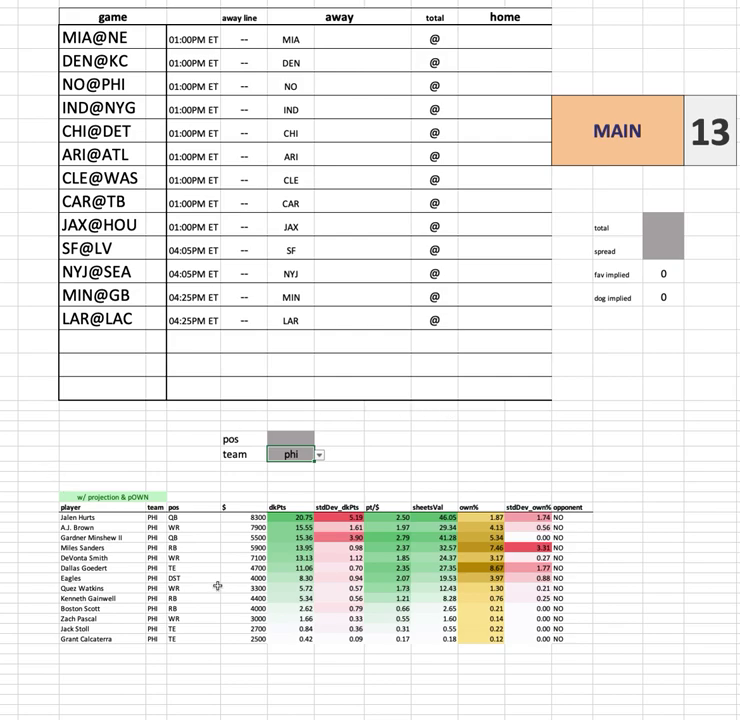
- Examine quarterback Gardner Minshew II's full projection row in the Philadelphia list
left_click_drag(120, 540, 670, 541)
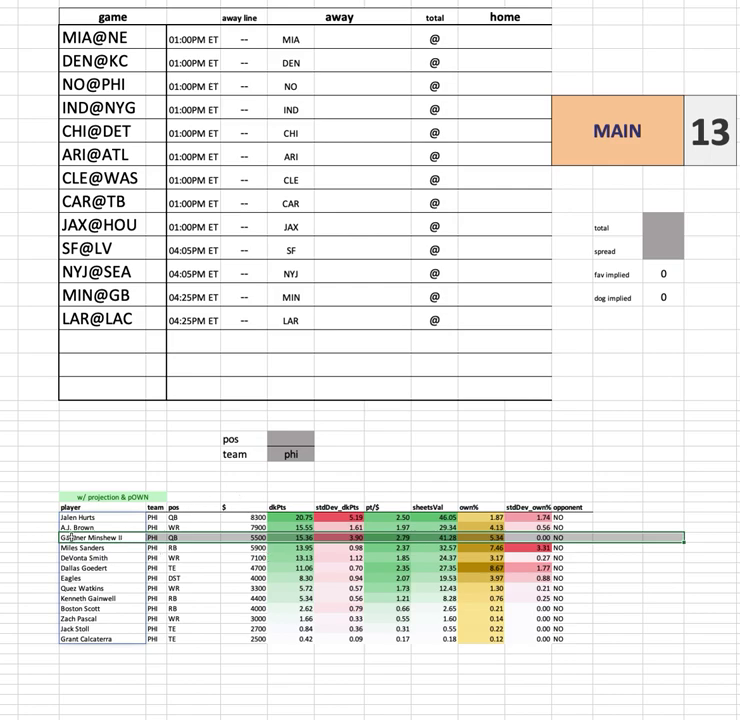
left_click(31, 538)
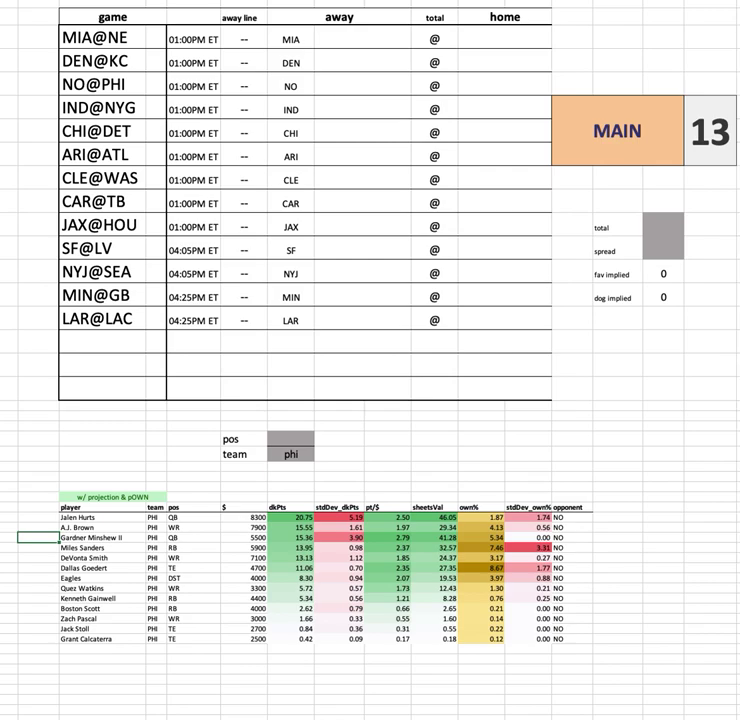
left_click(480, 438)
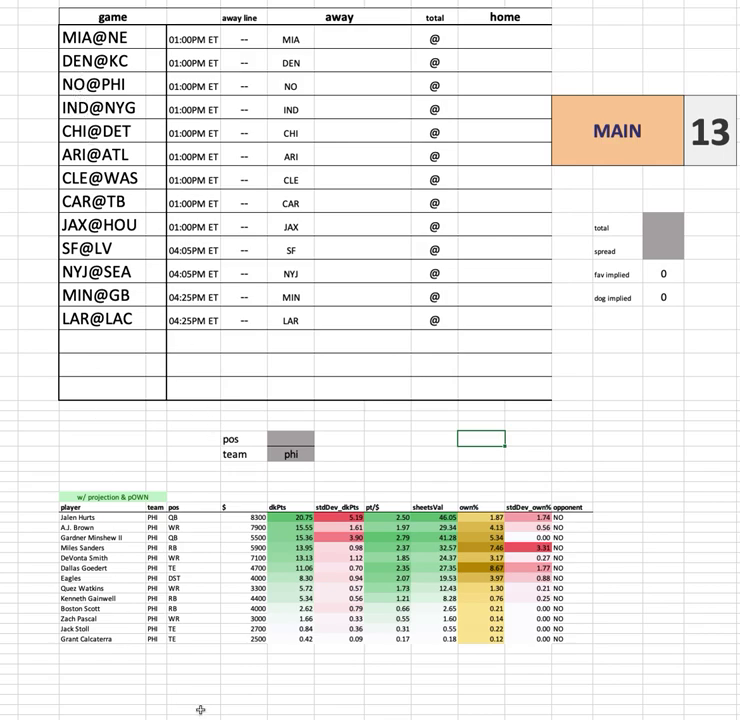
- Examine the full projection rows of the Eagles defense and tight end Dallas Goedert
left_click(291, 454)
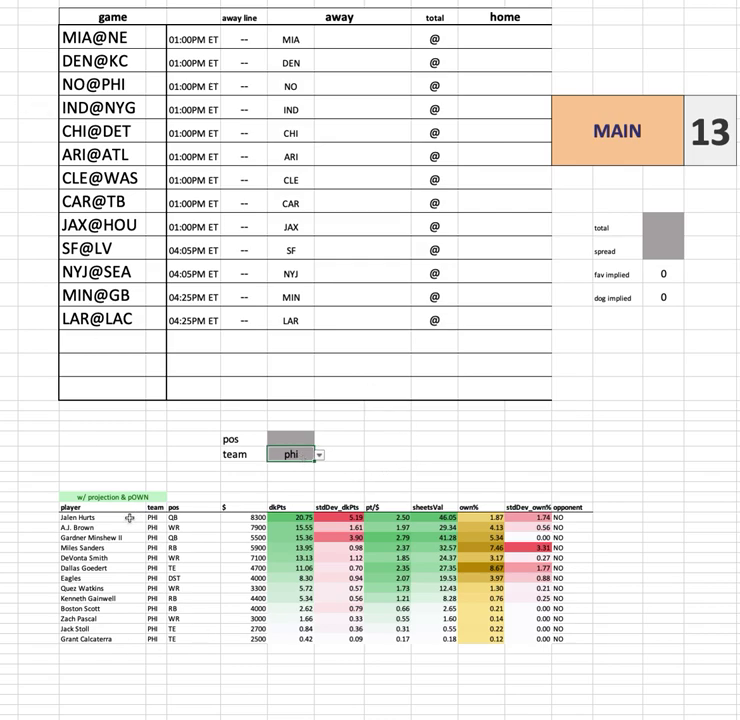
left_click_drag(100, 578, 610, 577)
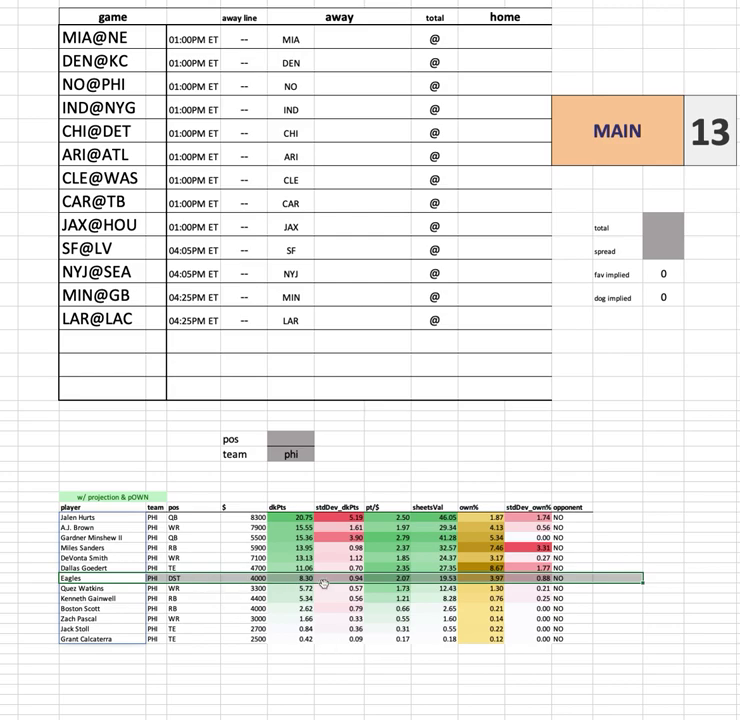
left_click(111, 567)
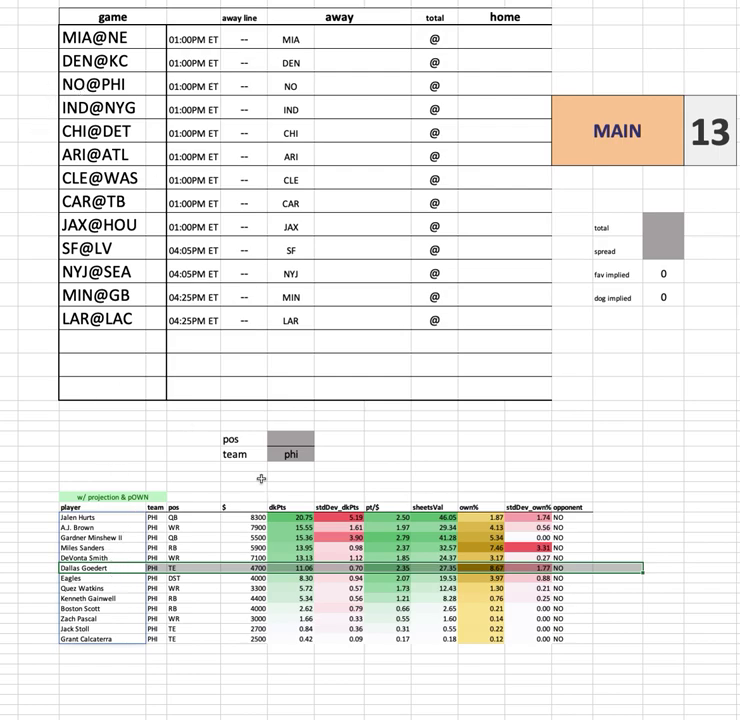
- Compare the rows of DeVonta Smith and Miles Sanders, and the salaries of receivers A.J. Brown and DeVonta Smith
left_click(121, 557)
left_click(500, 547)
left_click(580, 557)
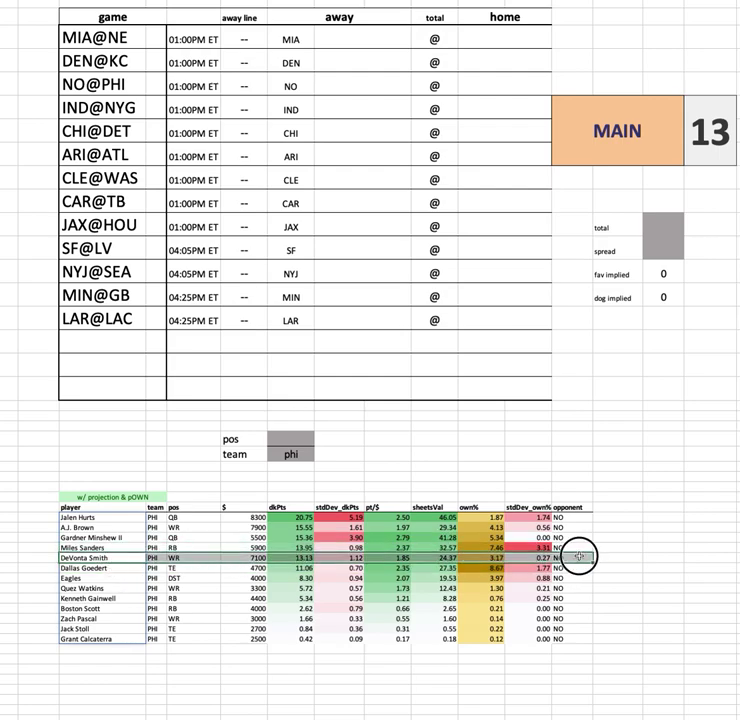
left_click_drag(580, 557, 580, 547)
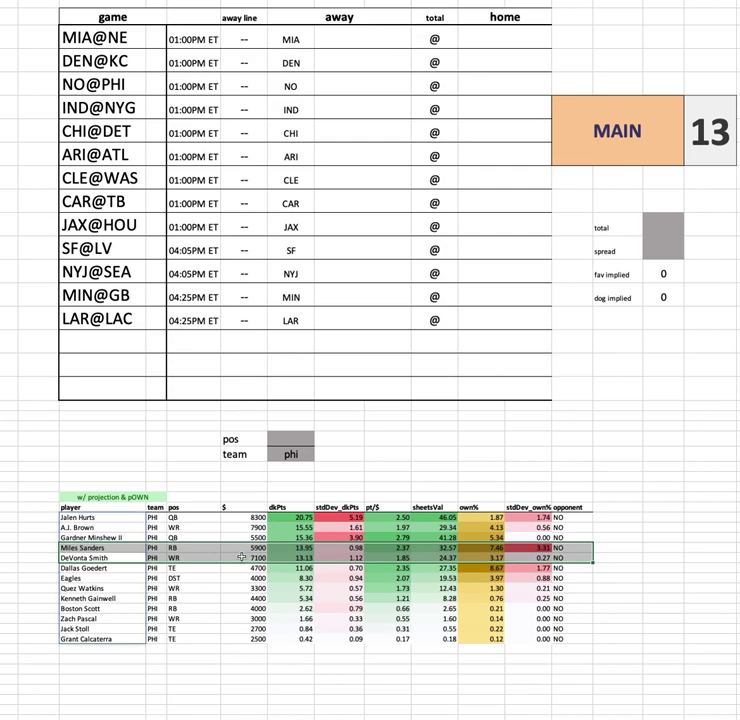
left_click(107, 529)
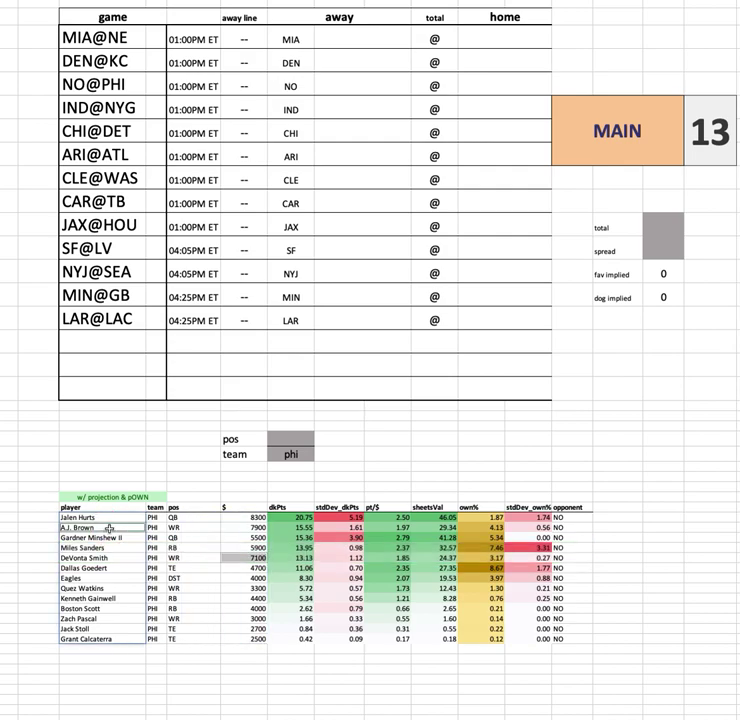
left_click(258, 528)
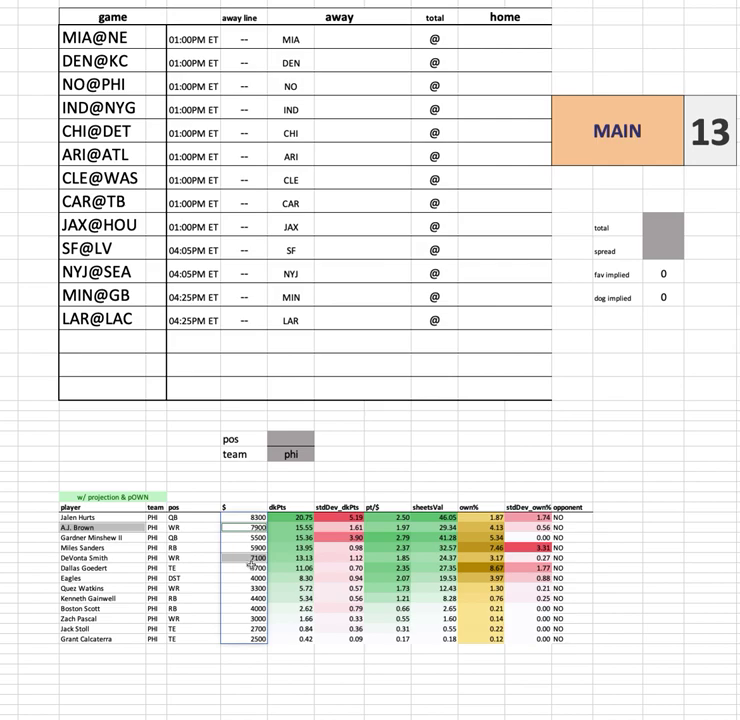
left_click(244, 528)
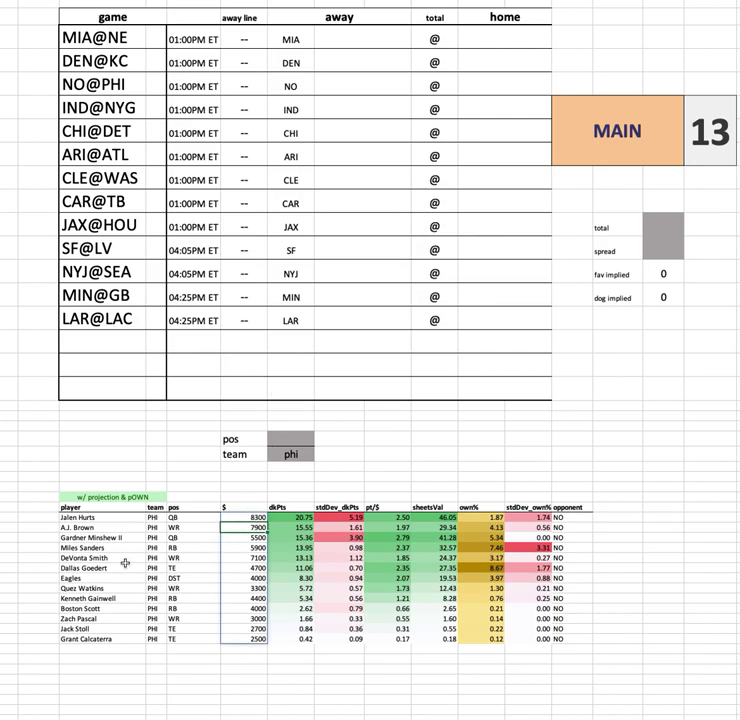
- Examine running back Miles Sanders' full projection row and his projected ownership
left_click_drag(100, 548, 588, 549)
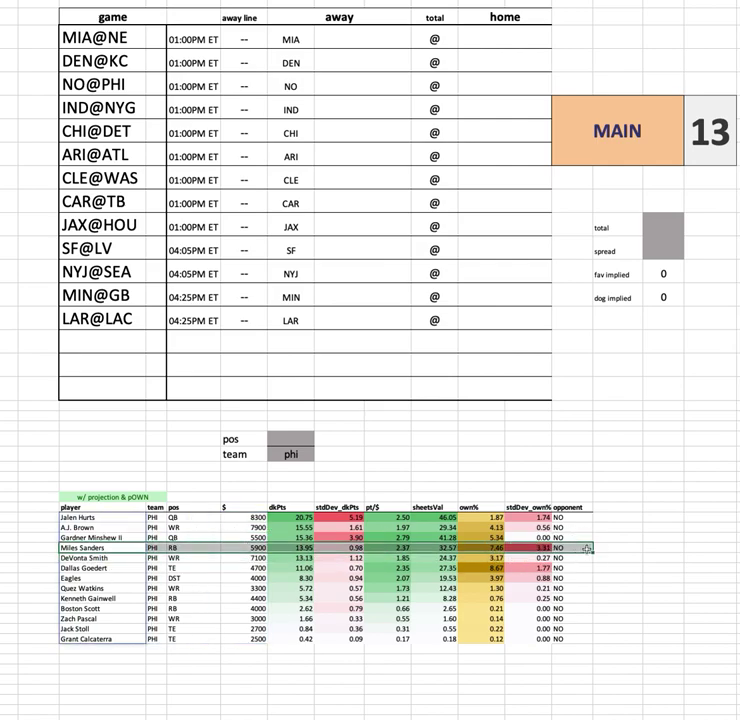
left_click(476, 547)
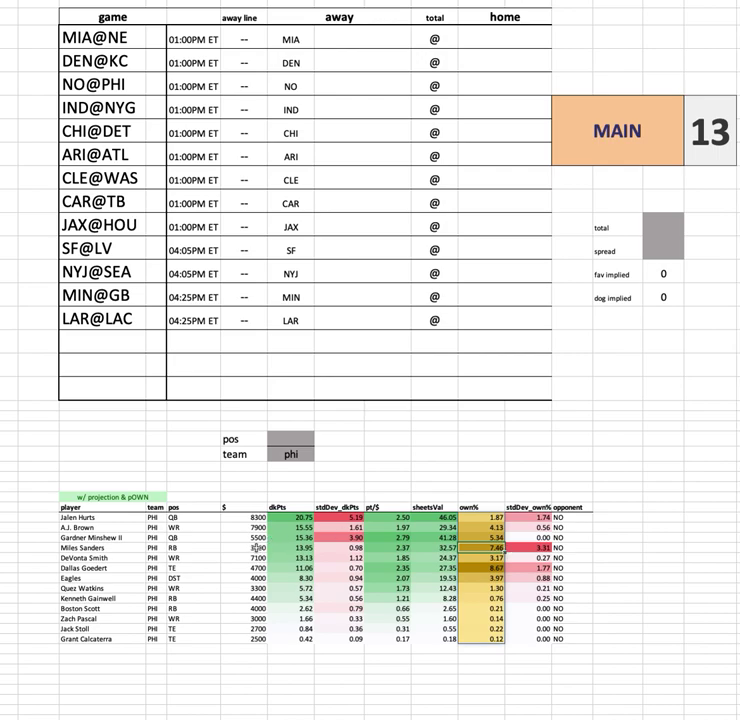
left_click(90, 548)
left_click(595, 550, "shift")
key("shift+Right")
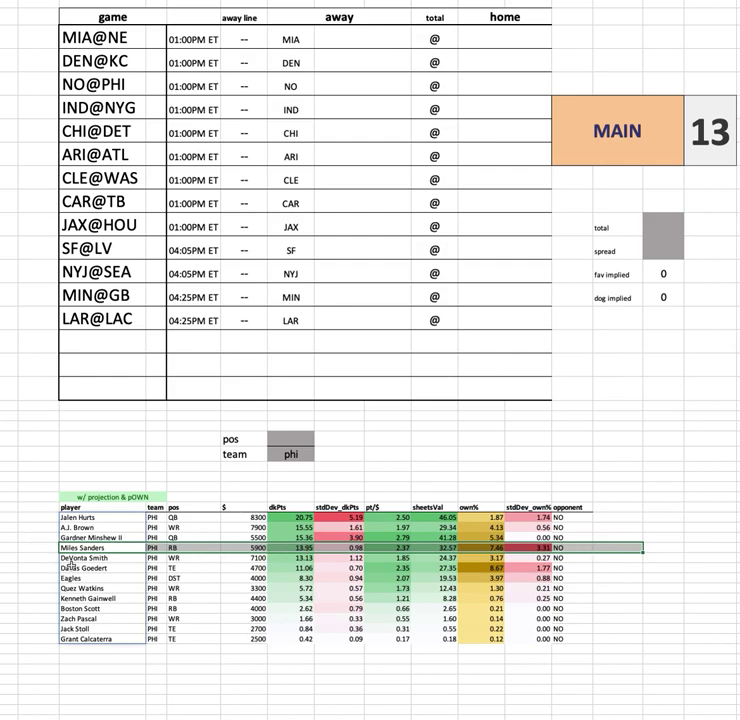
left_click(415, 472)
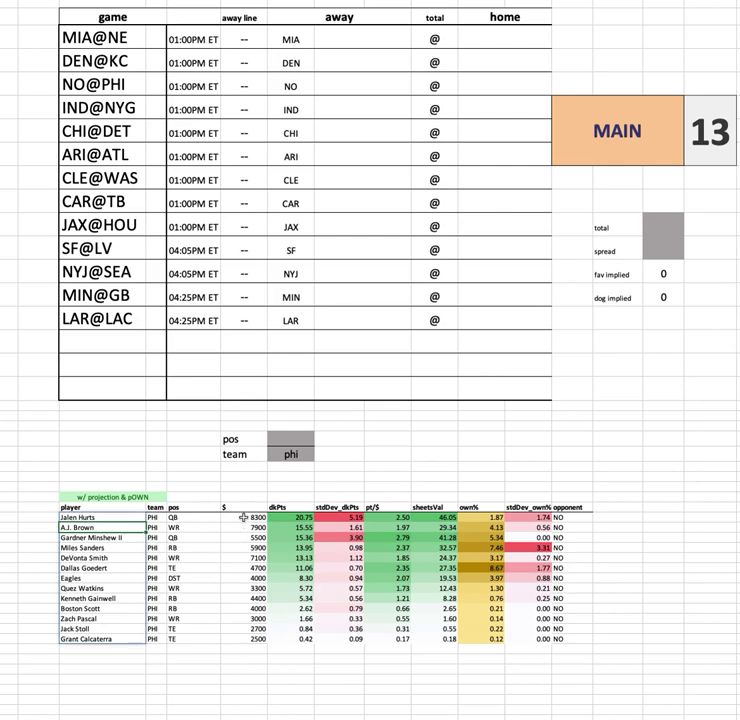
- Filter the player projections to team ind
left_click(290, 454)
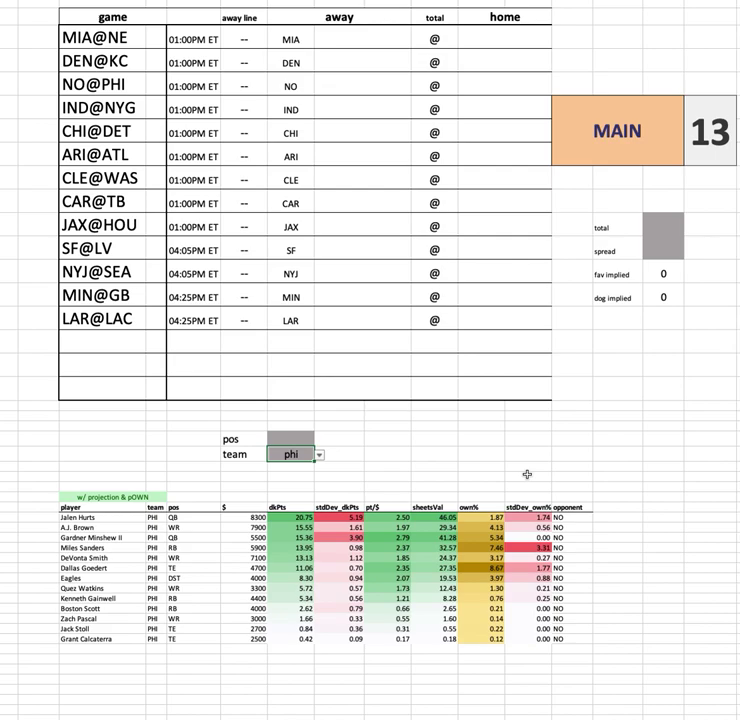
type("in")
key("Return")
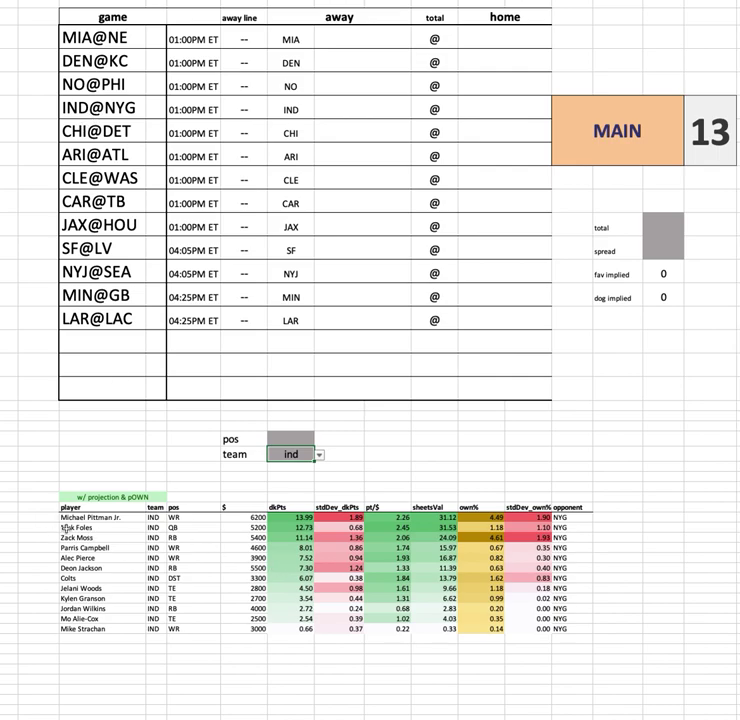
- Examine quarterback Nick Foles' full projection row and his salary in the Indianapolis list
left_click_drag(70, 518, 90, 628)
key("shift+space")
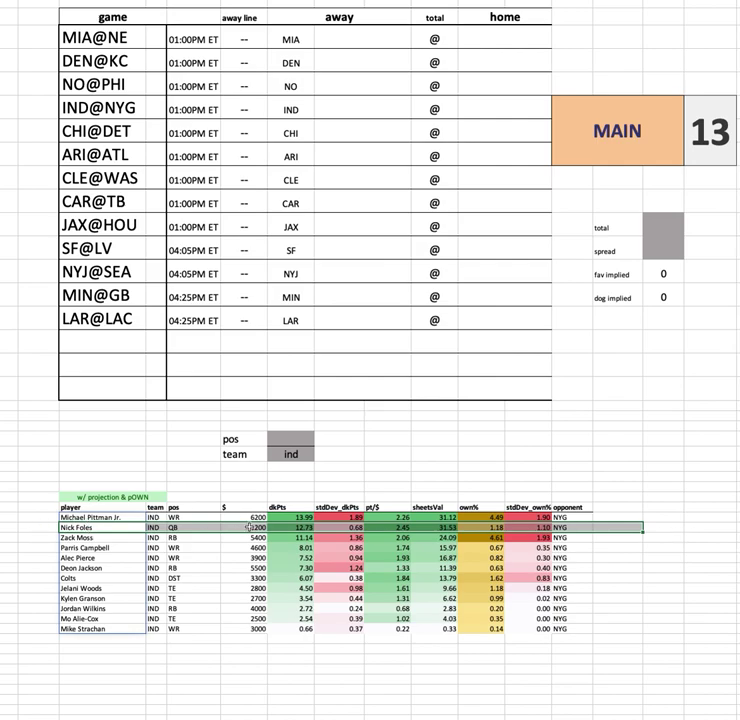
left_click(239, 527)
key("ctrl+shift+Down")
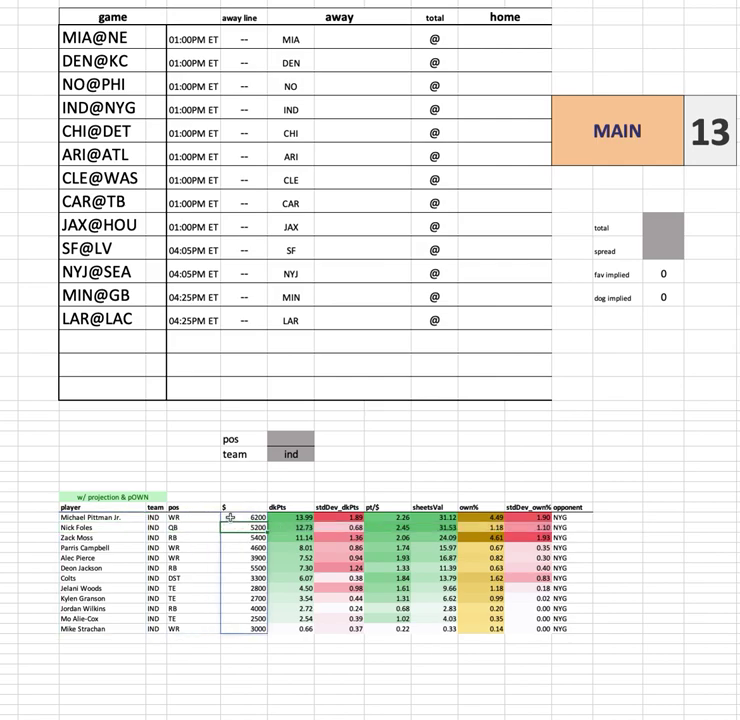
- Compare the salaries of Michael Pittman Jr., Alec Pierce and Jelani Woods by selecting them together
left_click(226, 518, "shift")
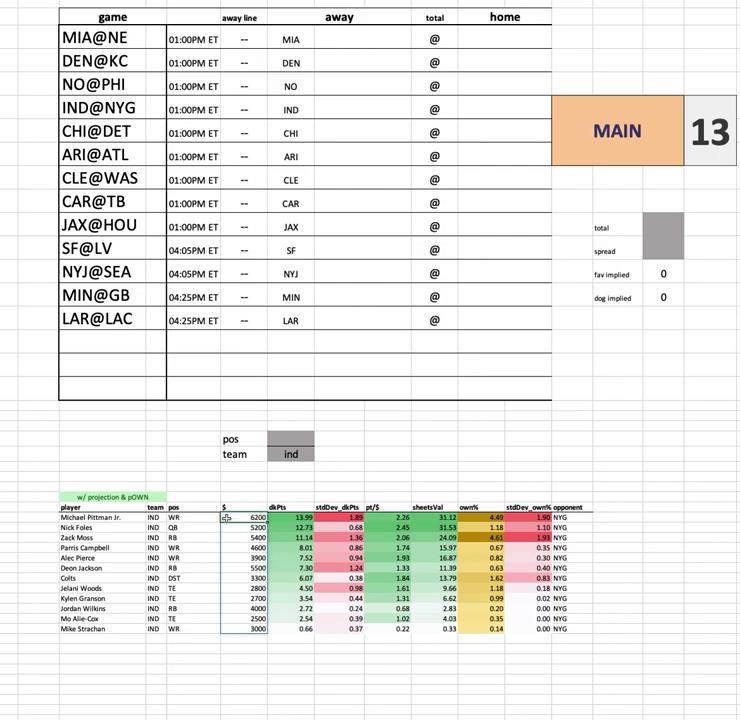
left_click(245, 557, "super")
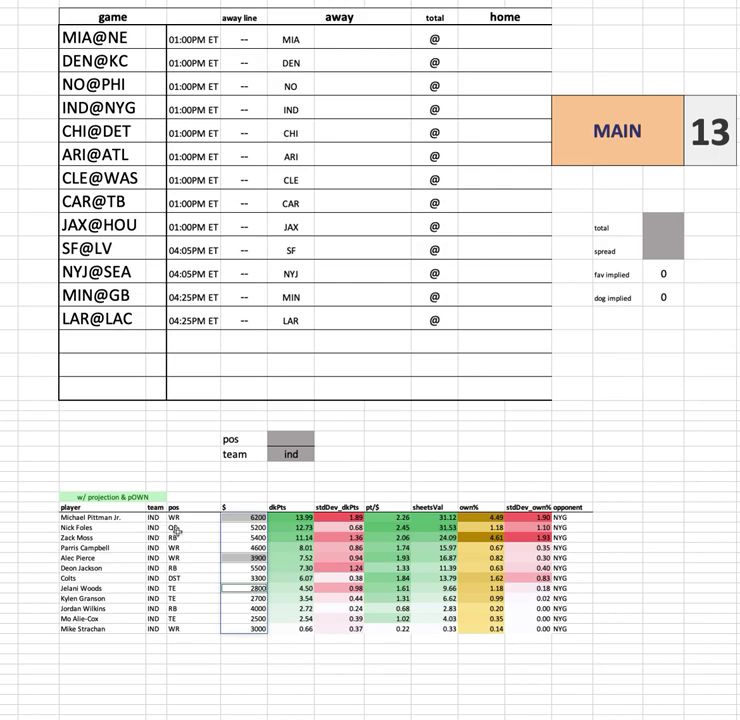
left_click(503, 38)
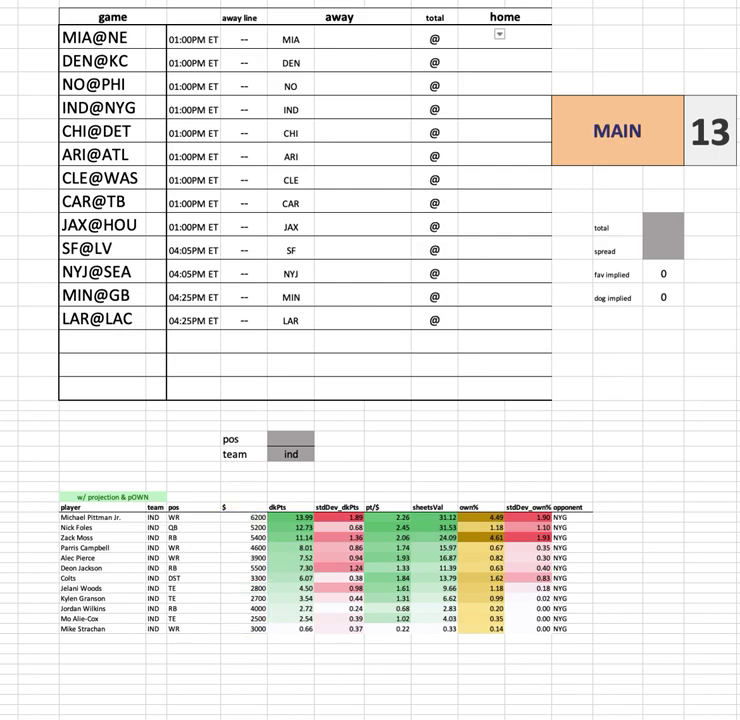
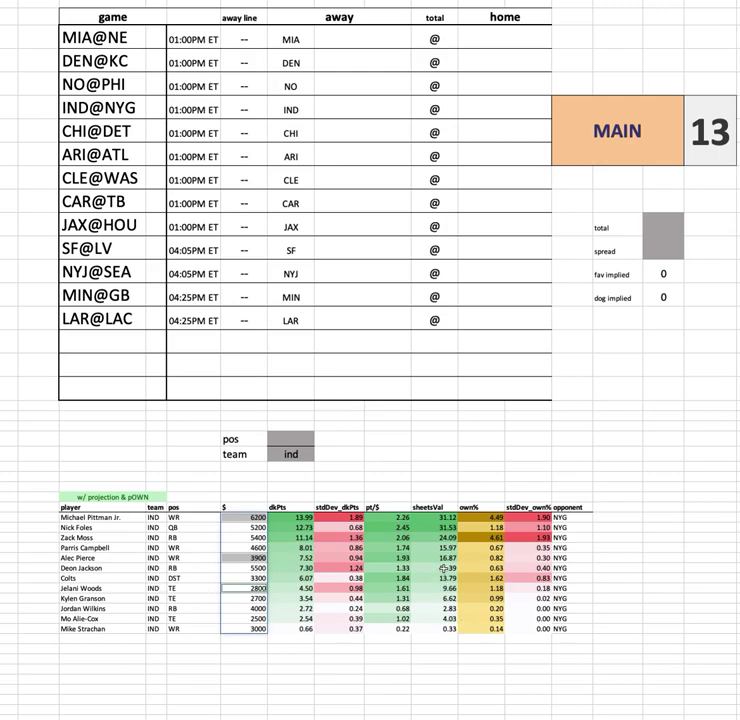
- Filter the player projections to team nyg
left_click(291, 456)
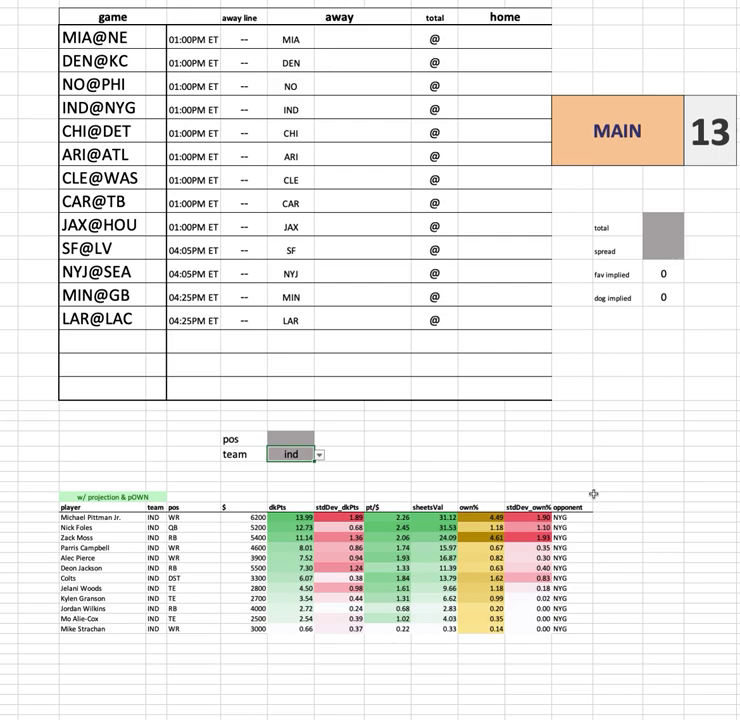
type("nyg")
key("Return")
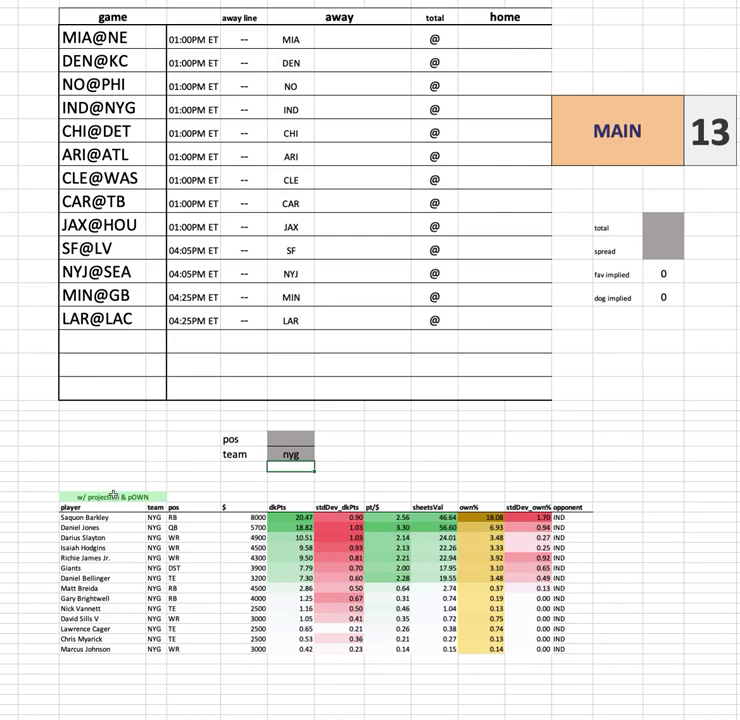
- Examine the full projection rows of Saquon Barkley and Daniel Jones together
left_click_drag(100, 517, 620, 532)
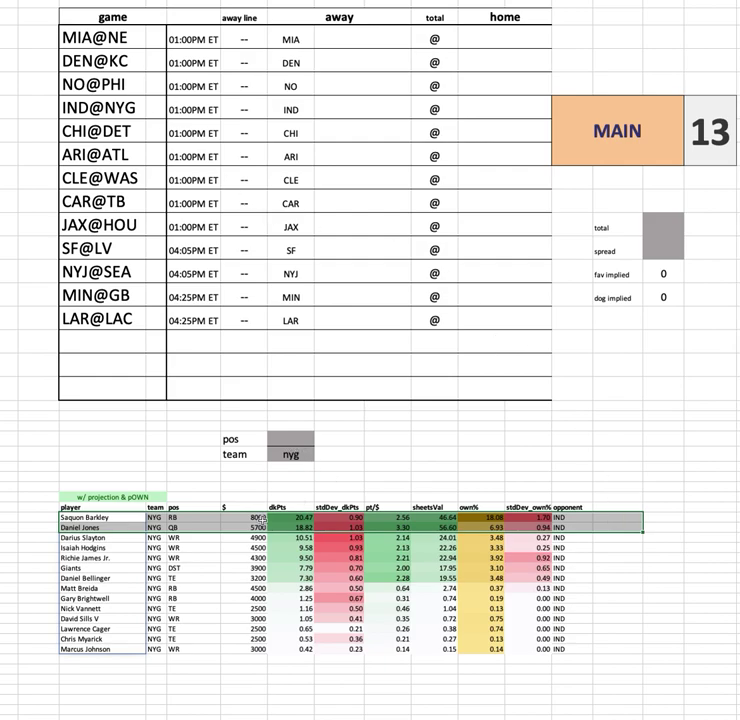
left_click(335, 668)
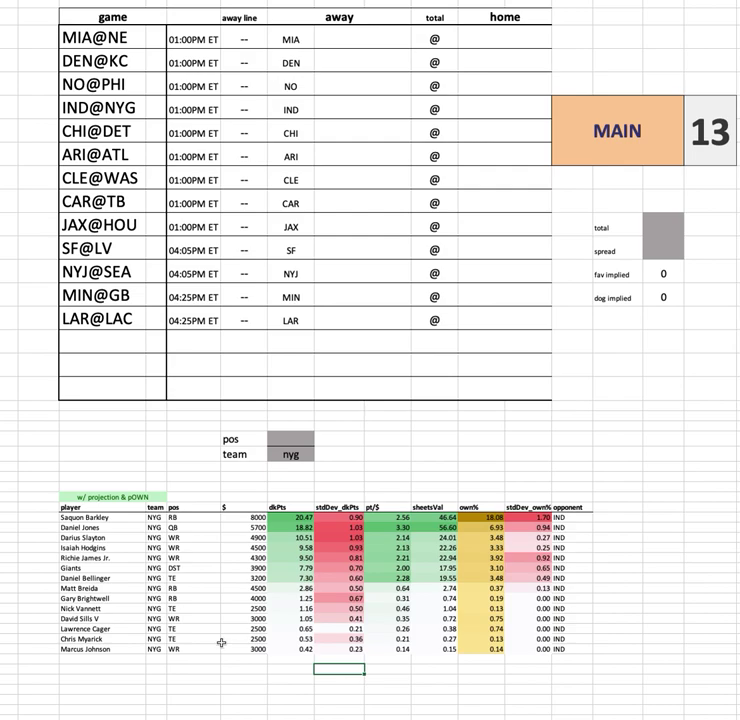
- Examine Saquon Barkley's full projection row and his salary in the Giants list
left_click(70, 517)
key("ctrl+shift+Down")
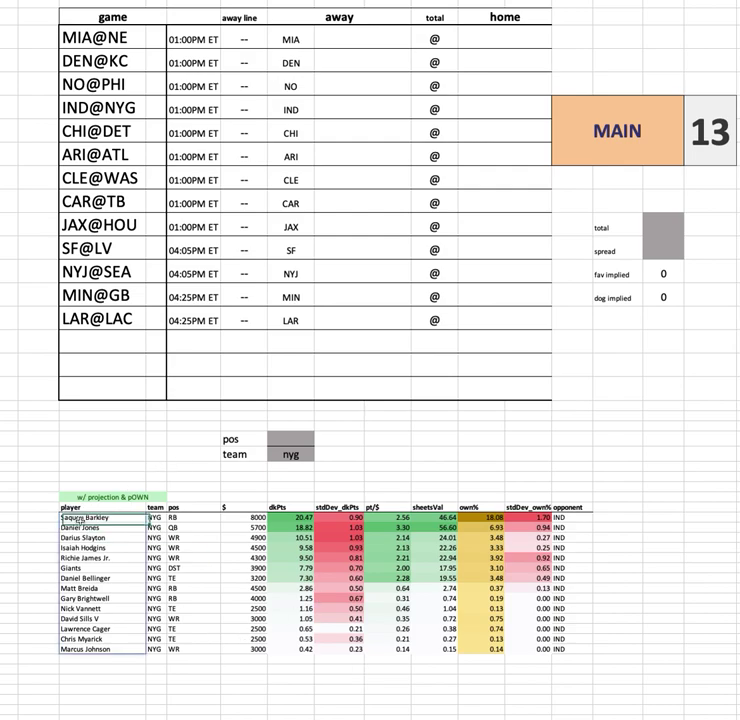
left_click(609, 518, "shift")
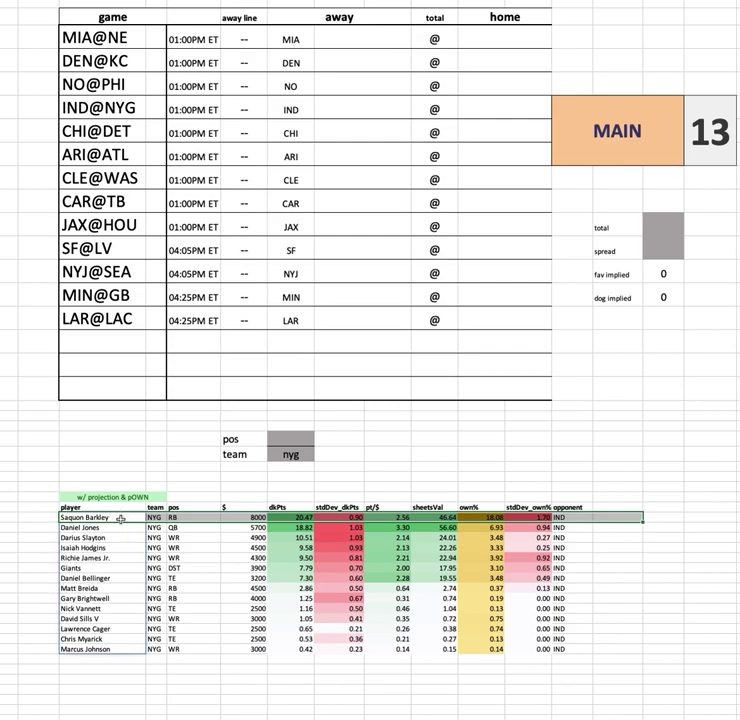
left_click(252, 517)
key("ctrl+shift+Down")
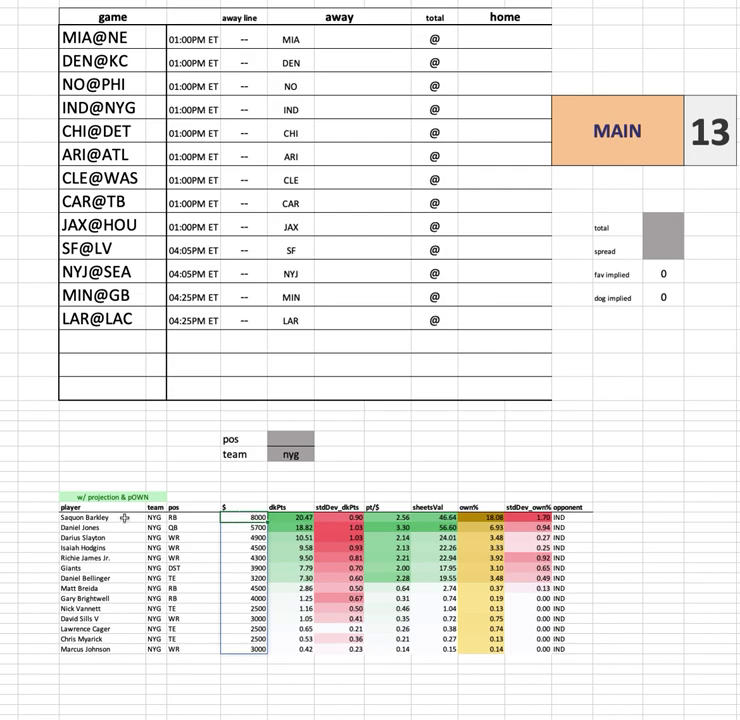
- Examine Daniel Jones' full projection row, from his projected points across to his opponent
left_click_drag(112, 527, 640, 528)
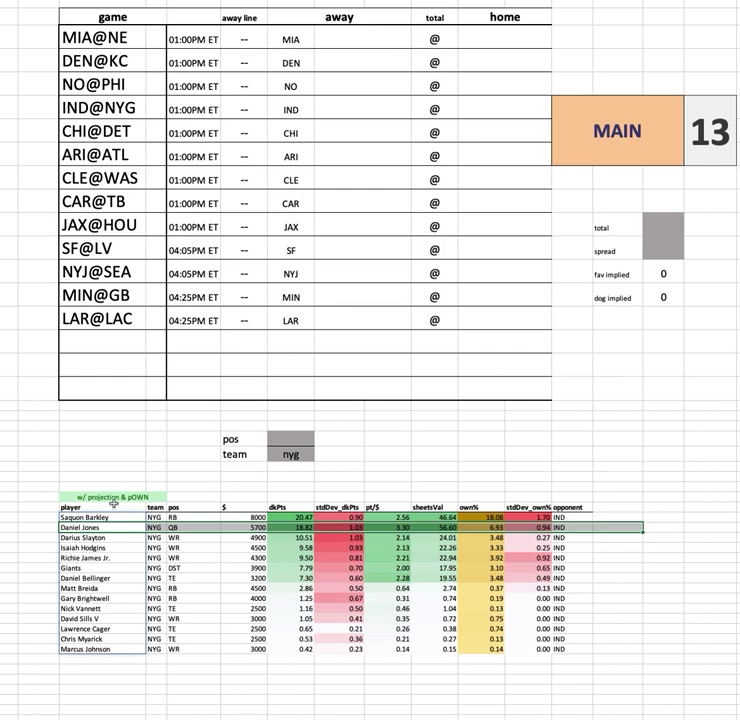
left_click(302, 519)
key("ctrl+shift+Down")
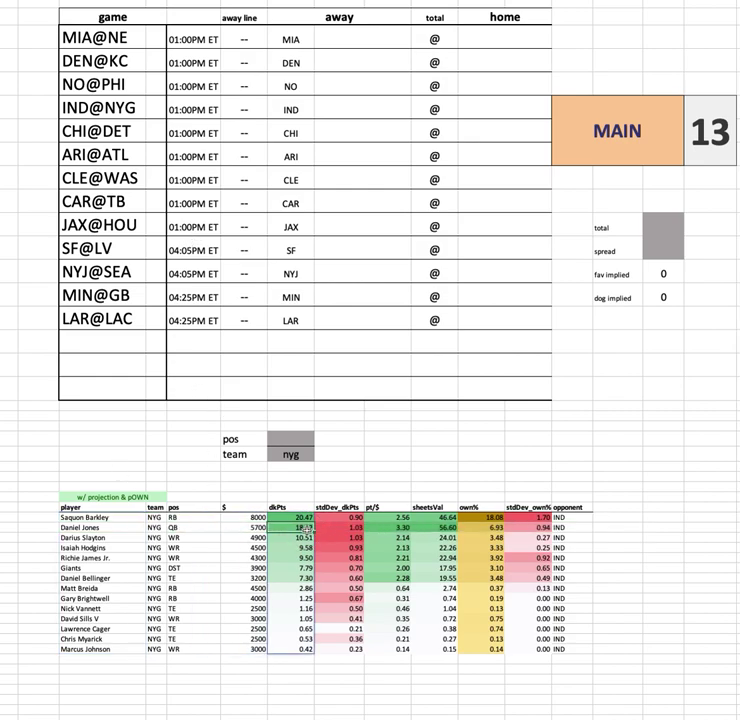
left_click(613, 530, "shift")
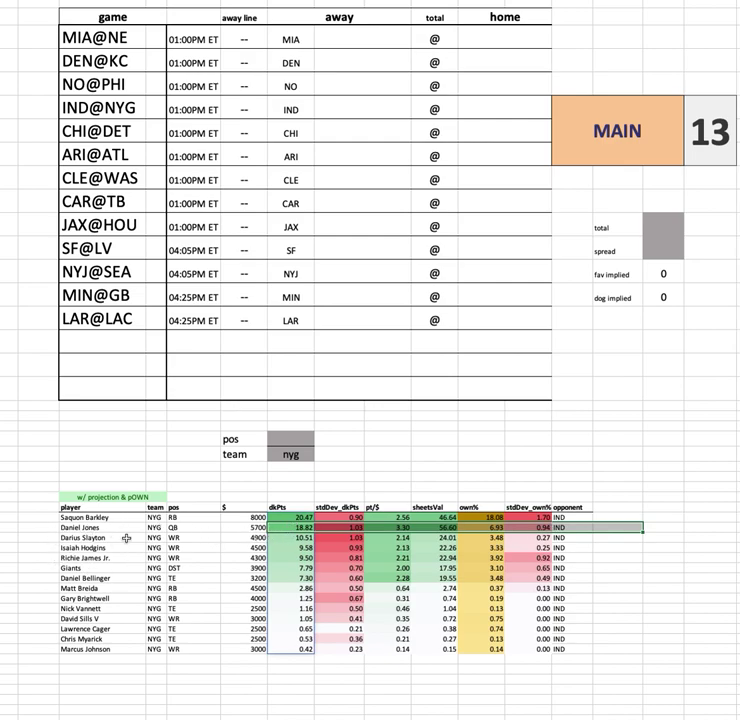
- Compare Giants receivers Darius Slayton, Isaiah Hodgins and Richie James Jr. from salary through sheetsVal, and check the Giants defense's salary
mouse_move(104, 537)
left_mouse_down()
mouse_move(112, 560)
mouse_move(111, 552)
left_mouse_up()
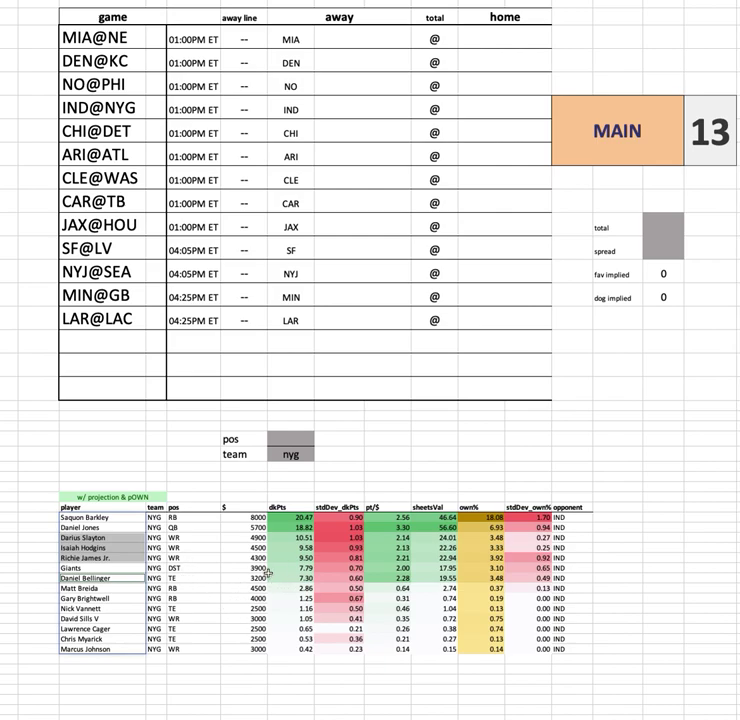
left_click(119, 557)
left_click_drag(119, 552, 120, 561)
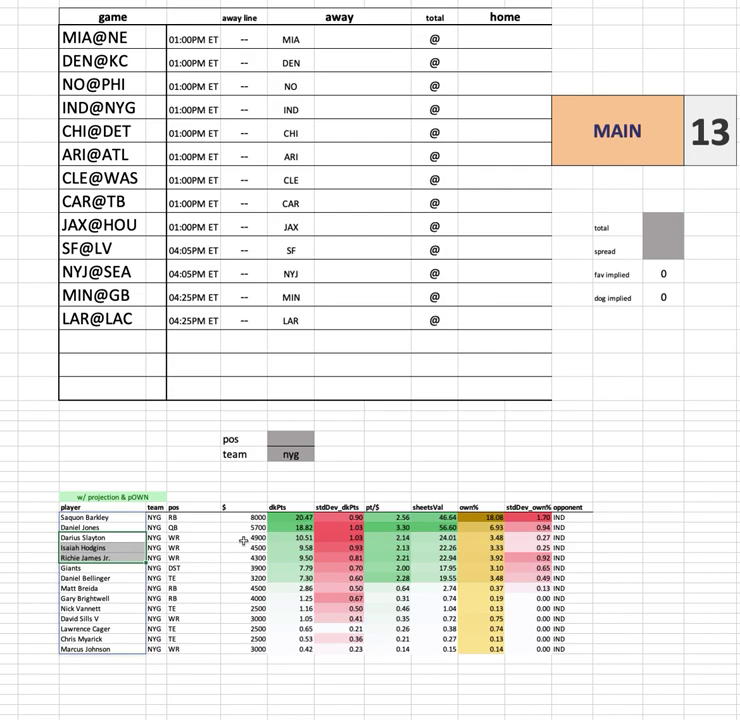
left_click_drag(243, 541, 432, 560)
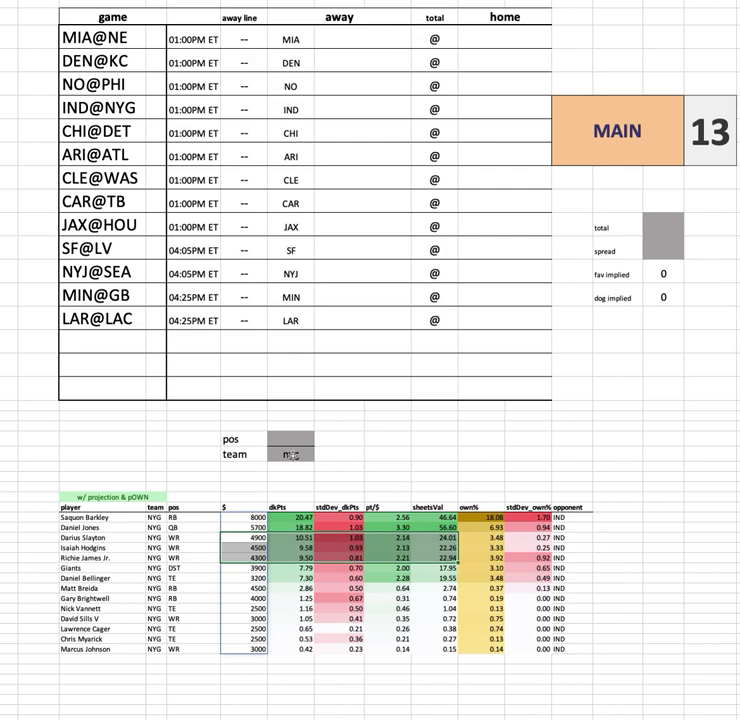
left_click(244, 567)
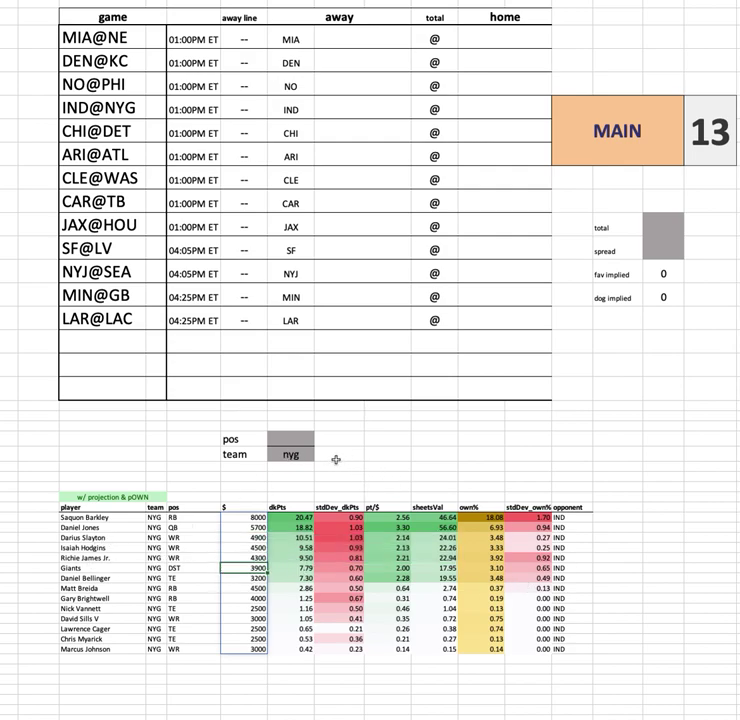
- Filter the player projections to team chi
left_click(290, 454)
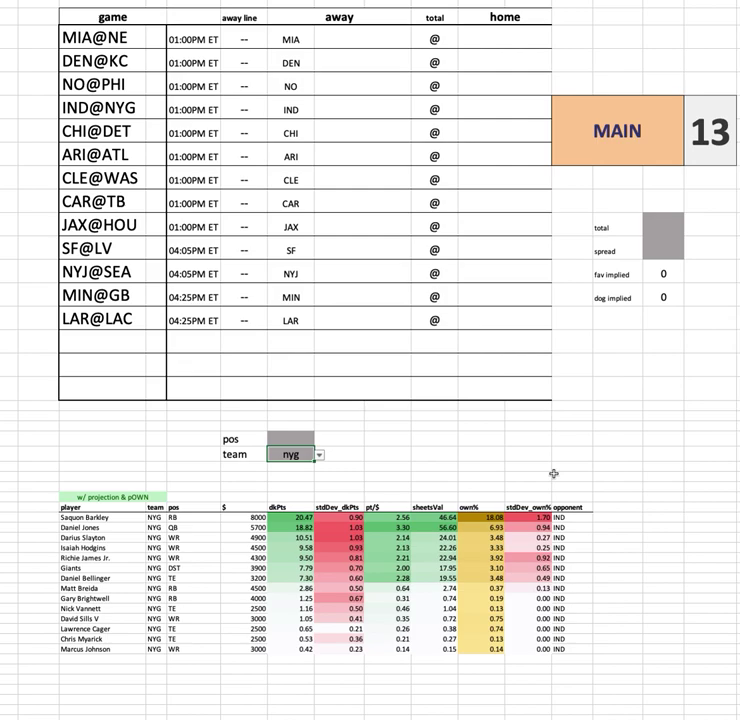
type("chi")
key("Return")
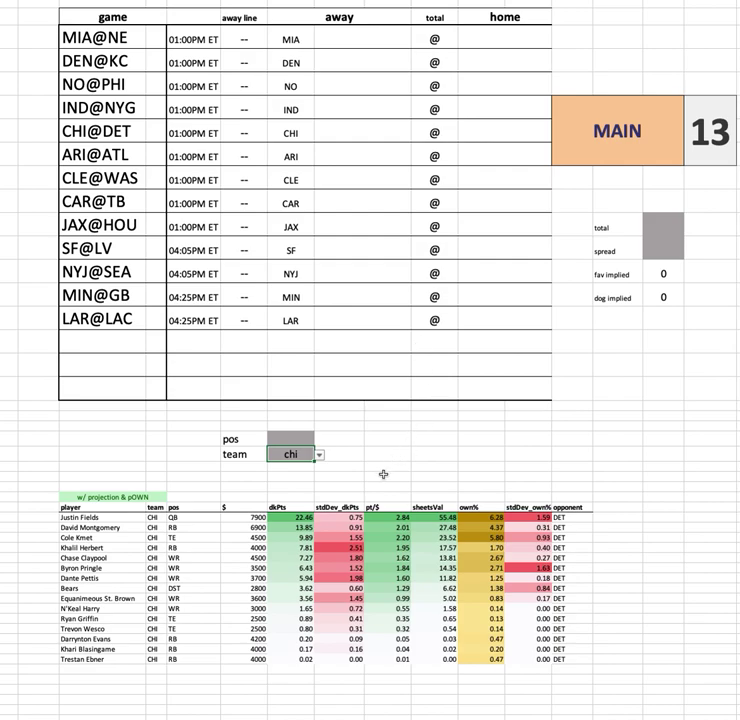
left_click(449, 467)
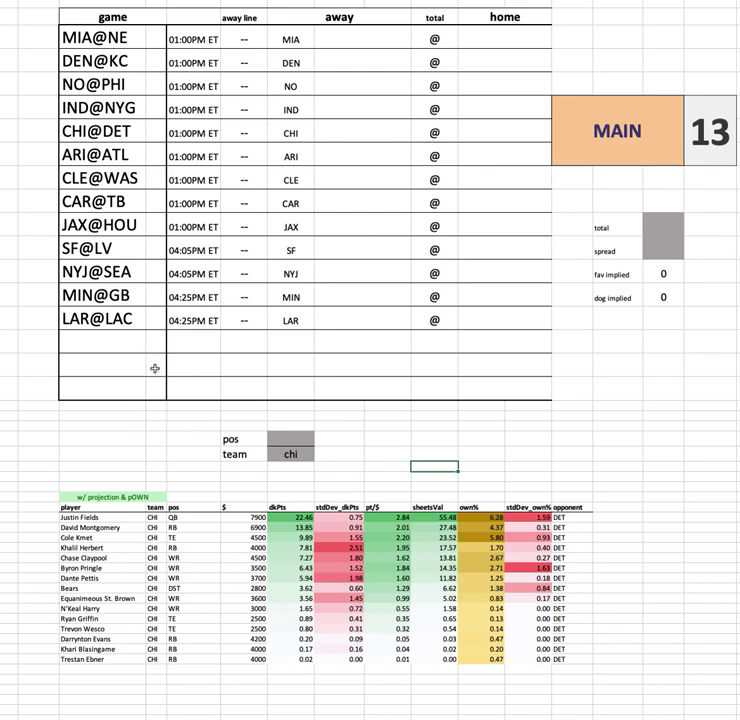
- Examine quarterback Justin Fields' full projection row, his ownership and his projected points in the Chicago list
left_click_drag(62, 517, 617, 518)
left_click(478, 507)
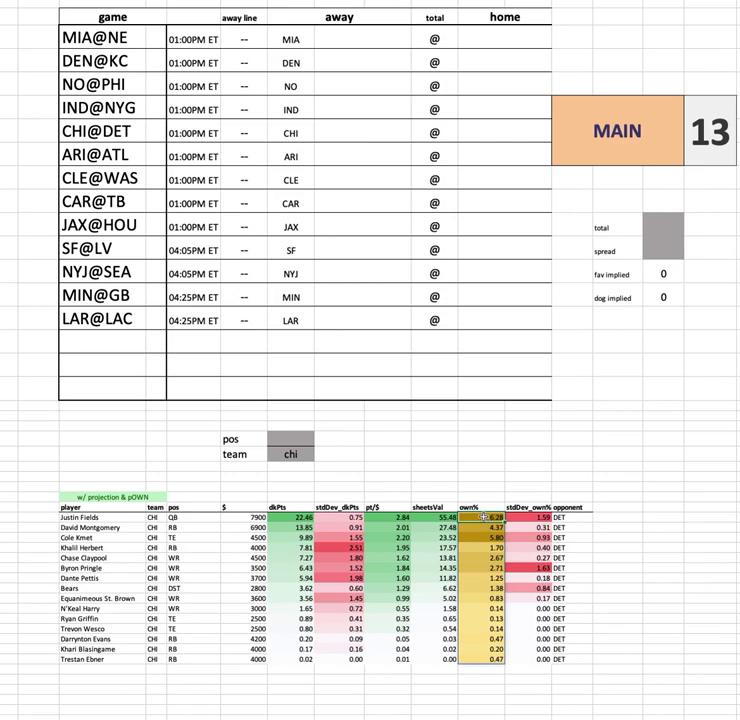
left_click_drag(100, 517, 640, 517)
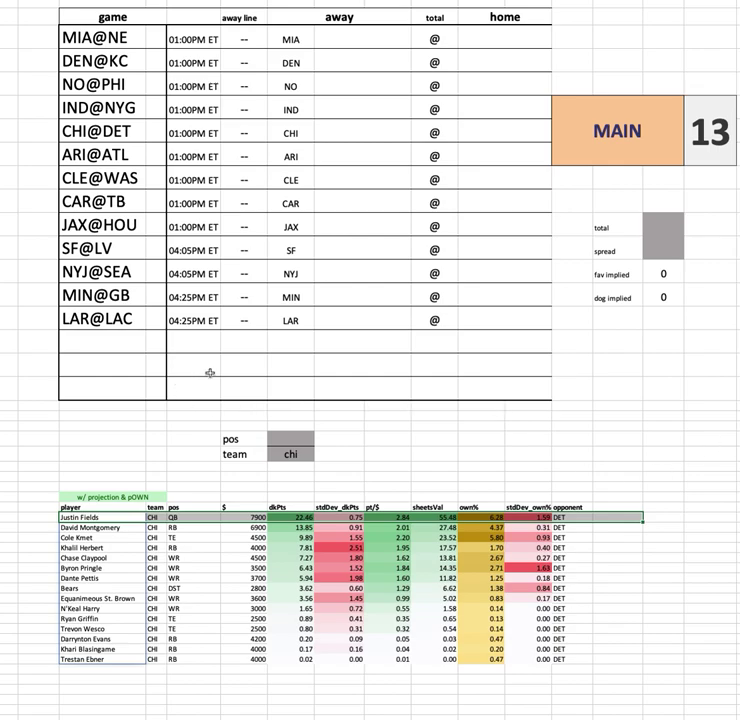
left_click(481, 465)
left_click_drag(286, 518, 286, 659)
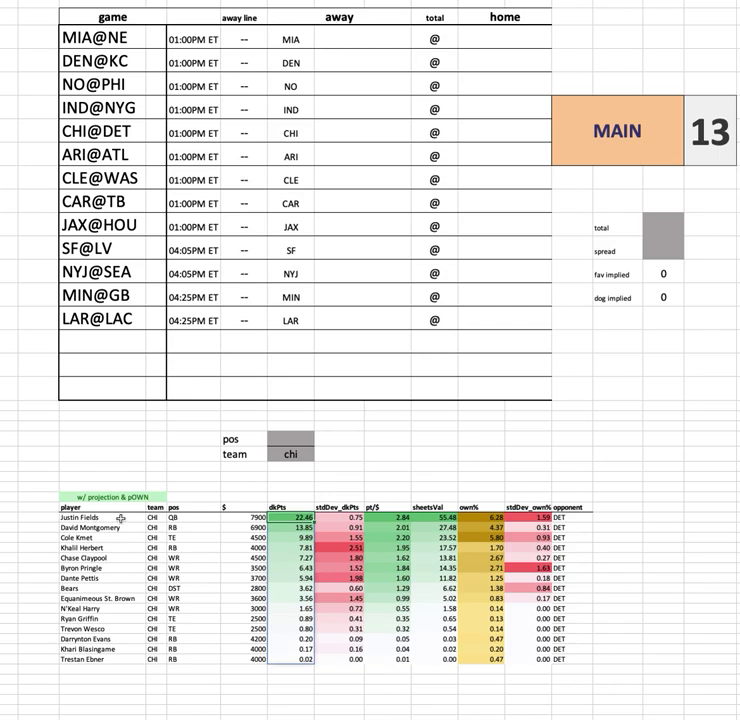
left_click_drag(120, 518, 507, 517)
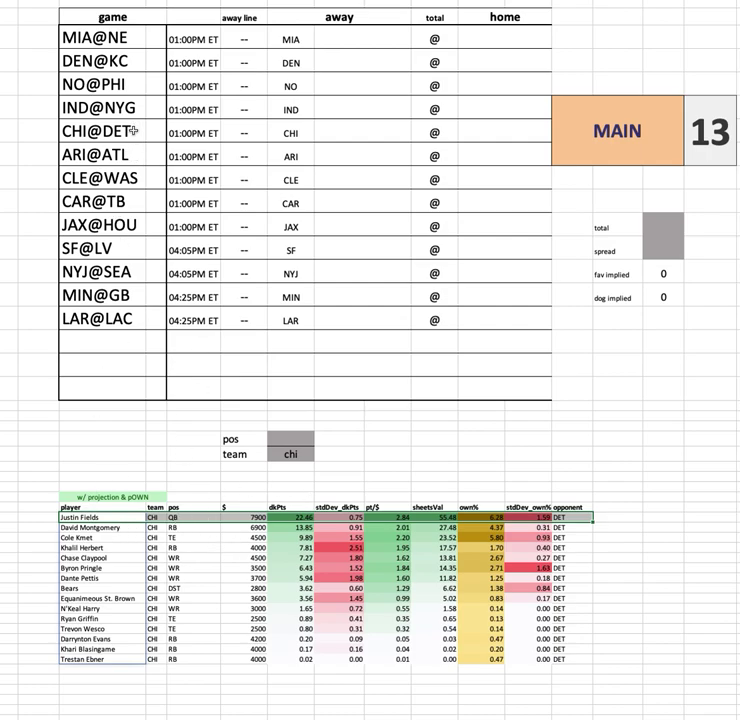
left_click(500, 37)
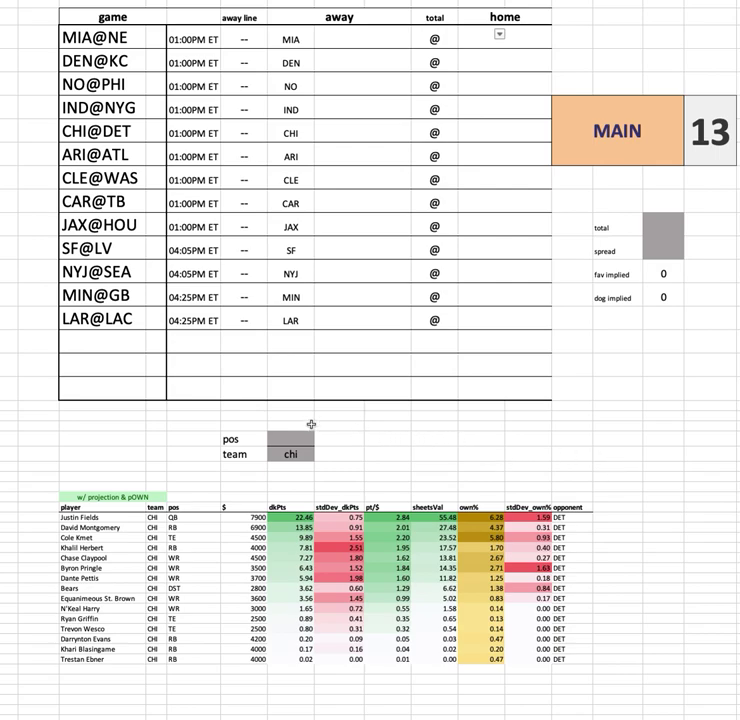
left_click(104, 519)
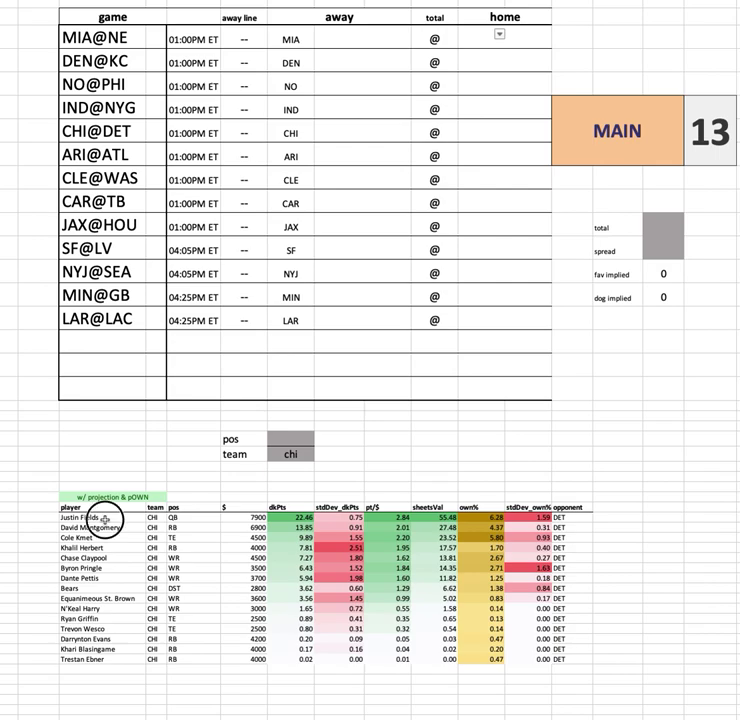
- Compare the salaries of Chicago running backs David Montgomery and Khalil Herbert
left_click(241, 529)
key("ctrl+shift+Down")
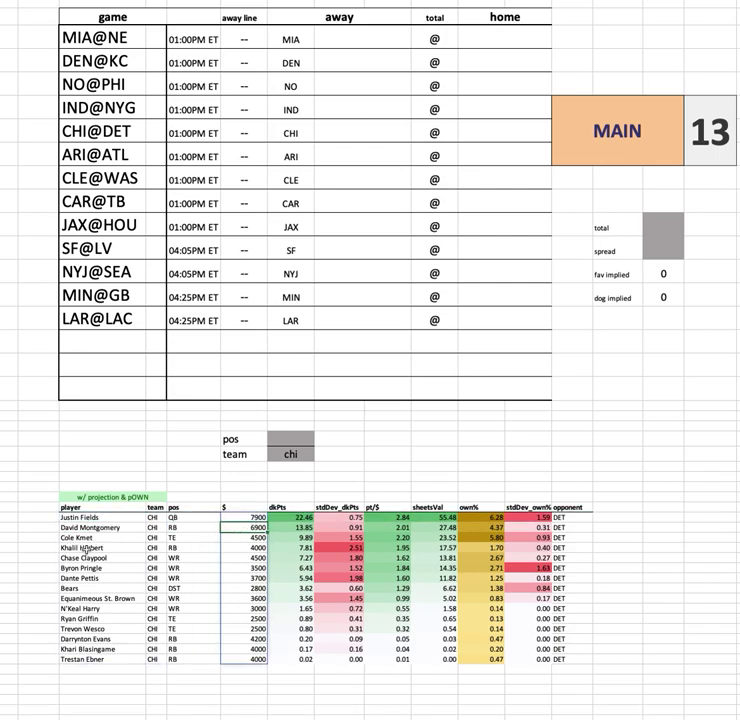
left_click_drag(102, 548, 255, 548)
left_click(258, 527)
key("ctrl+shift+Down")
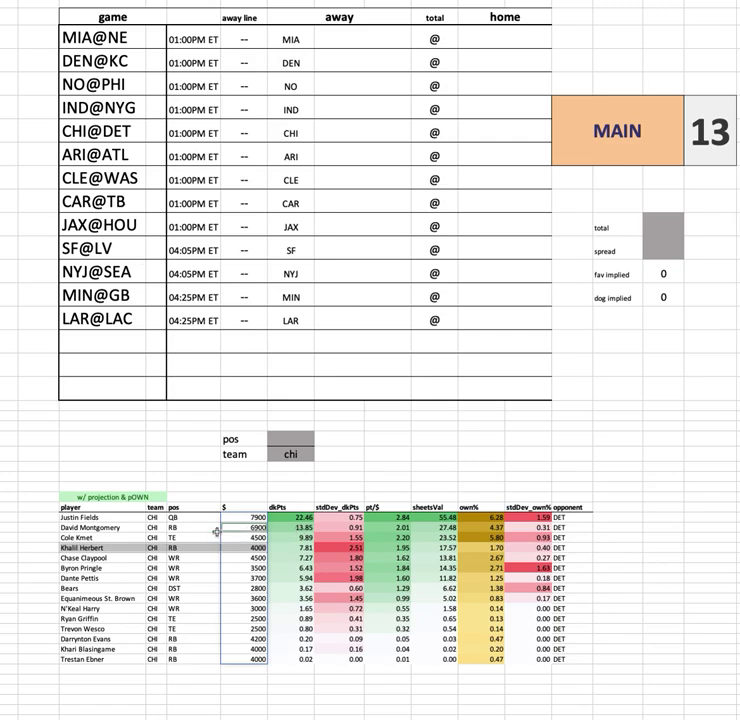
left_click(91, 517)
key("ctrl+shift+Down")
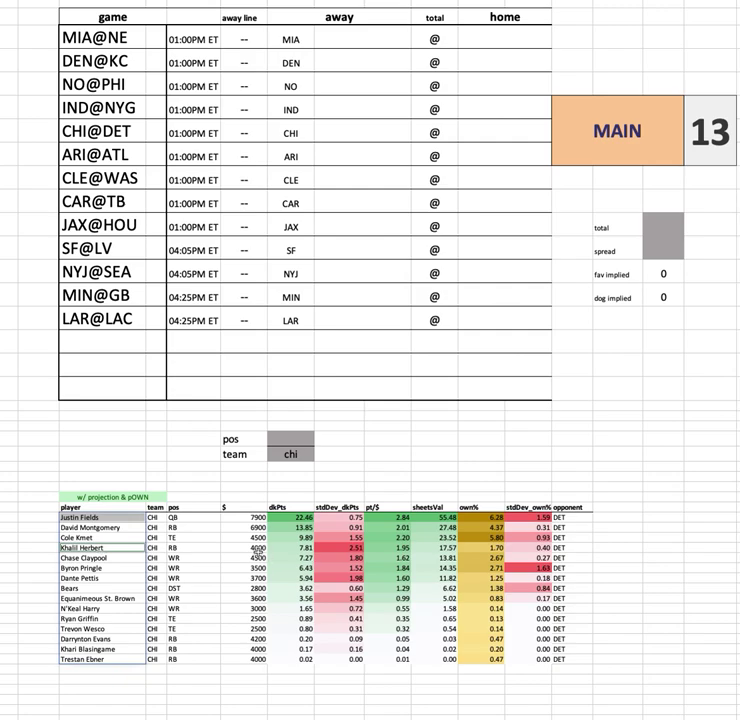
left_click(240, 531, "ctrl")
key("ctrl+shift+Down")
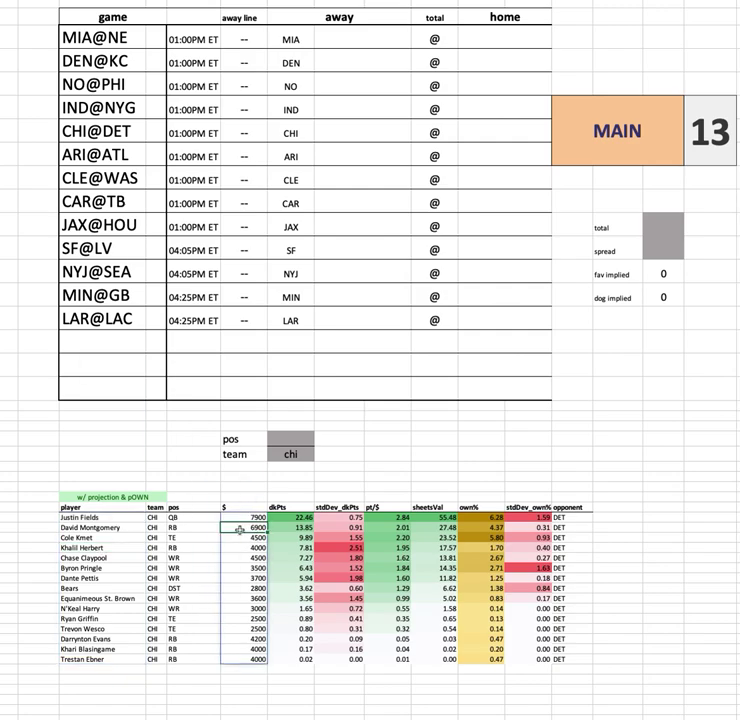
- Examine the full projection rows of Justin Fields and David Montgomery together, including Montgomery's salary and ownership
left_click_drag(106, 518, 600, 528)
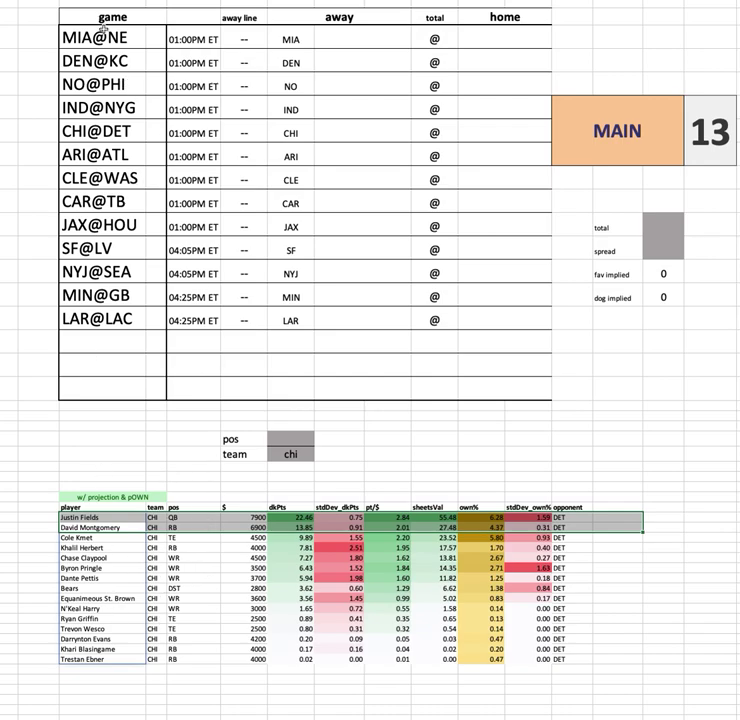
left_click(257, 521)
key("ctrl+shift+Down")
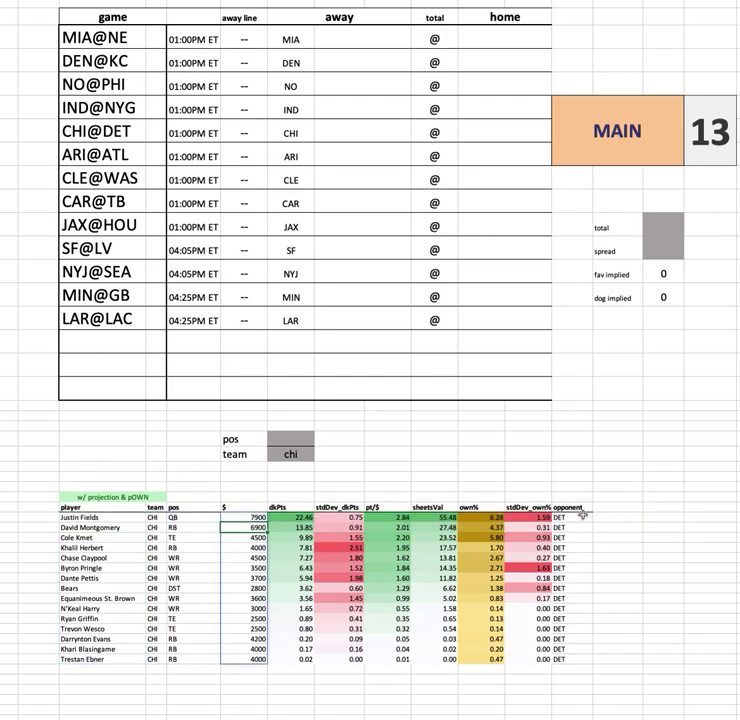
left_click(482, 517)
key("ctrl+shift+Down")
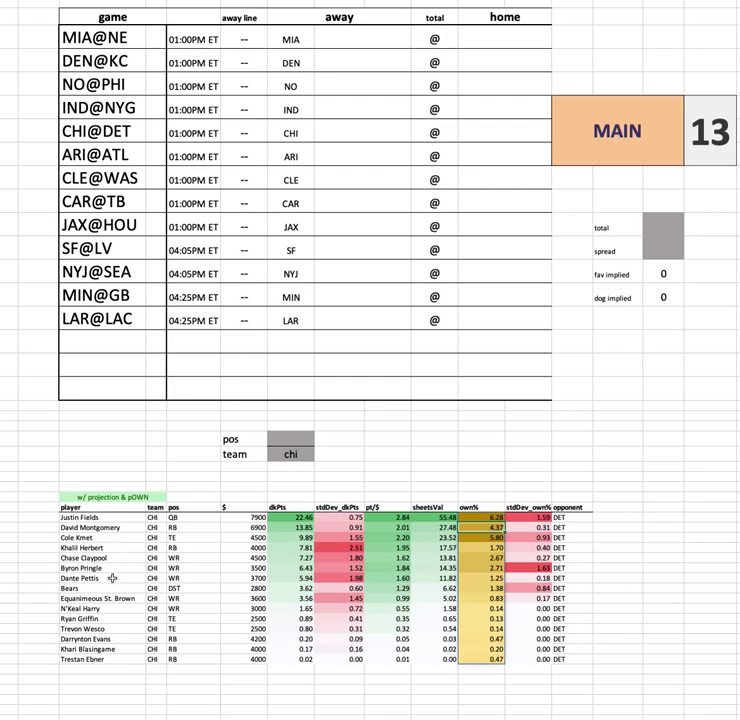
- Examine tight end Cole Kmet's full projection row as a pairing option for Justin Fields
left_click(113, 521)
key("ctrl+shift+Down")
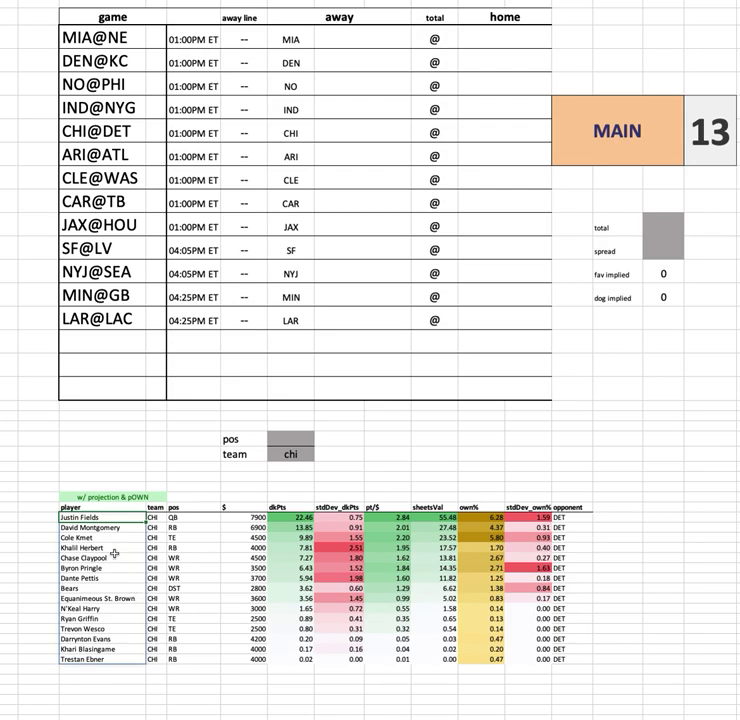
left_click_drag(85, 537, 580, 537)
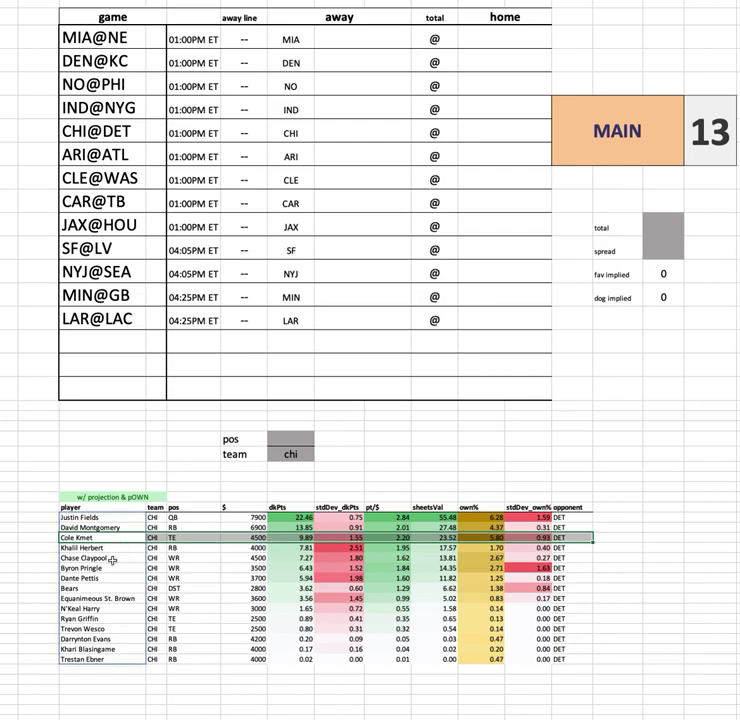
- Examine the full projection rows of Chase Claypool, Dante Pettis and the Bears defense
left_click(195, 557)
left_click(597, 558)
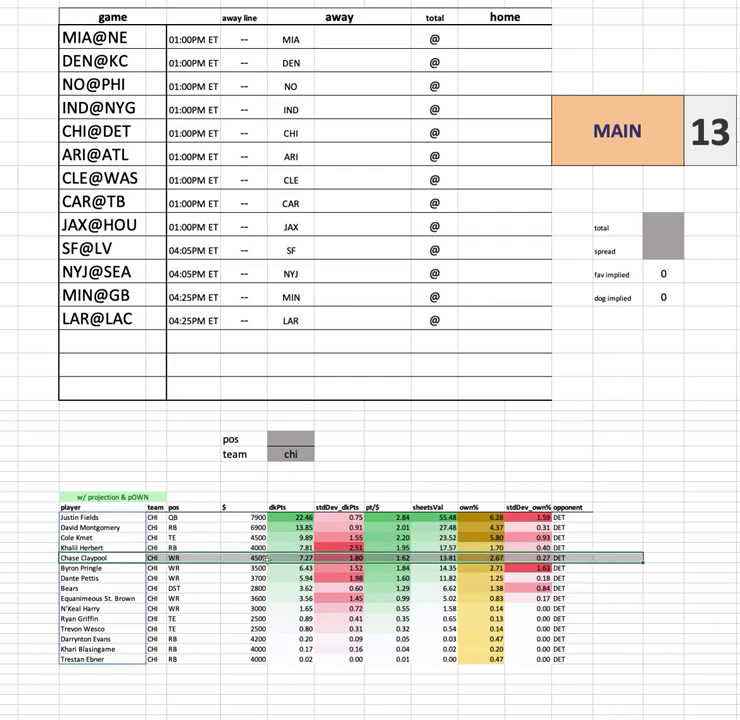
left_click(88, 578)
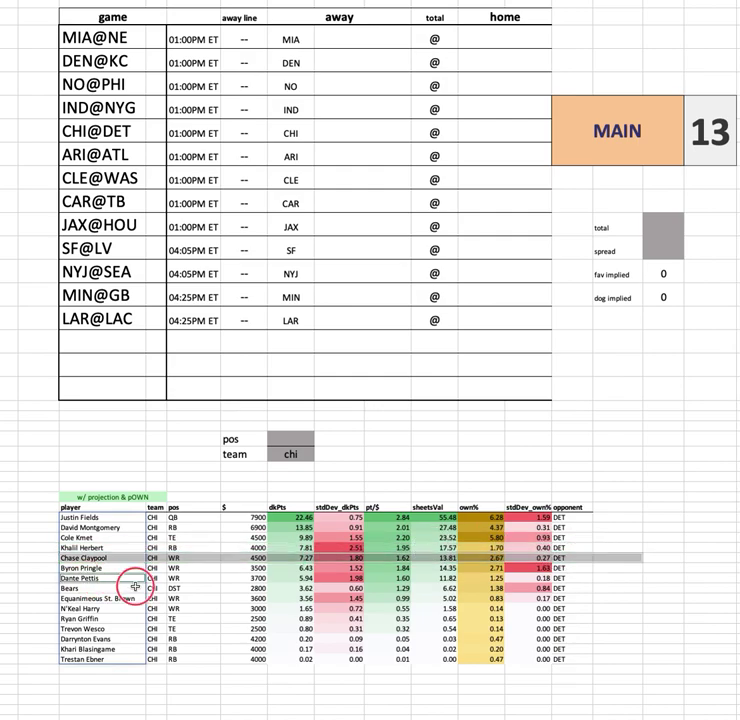
left_click(600, 578)
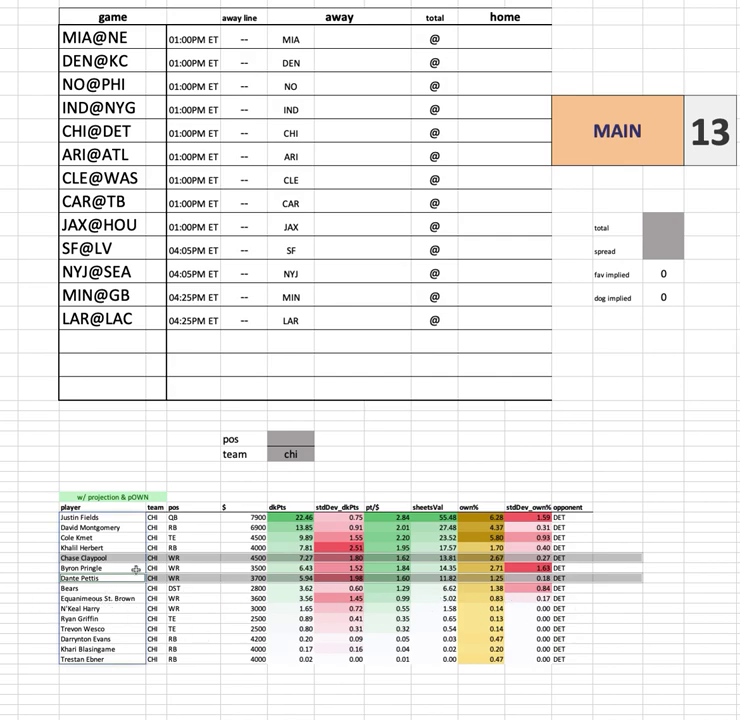
left_click(529, 590)
left_click_drag(529, 590, 605, 590)
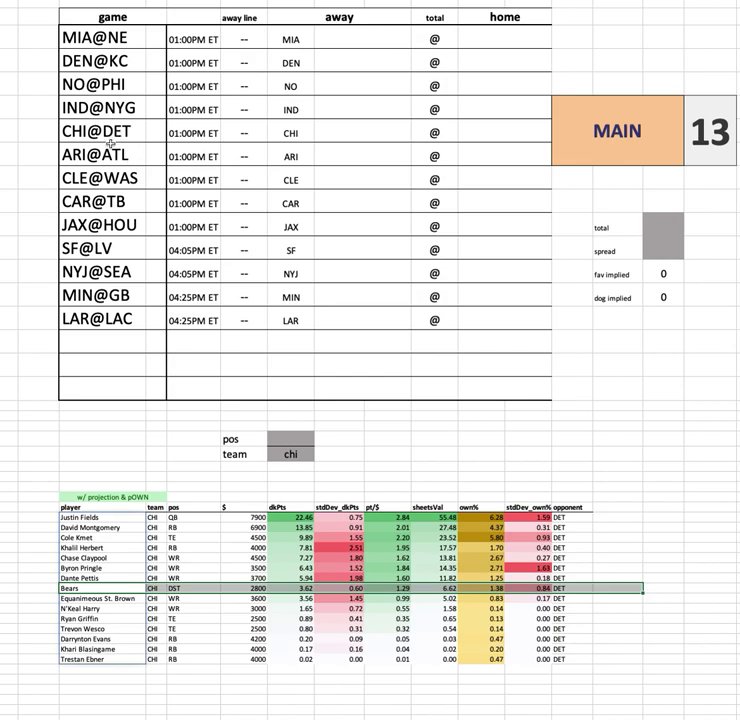
- Highlight Justin Fields, Cole Kmet, Chase Claypool and Dante Pettis together as a Chicago stack
left_click(96, 517)
left_click_drag(107, 541, 107, 557)
left_click(102, 537, "ctrl")
left_click(100, 557, "ctrl")
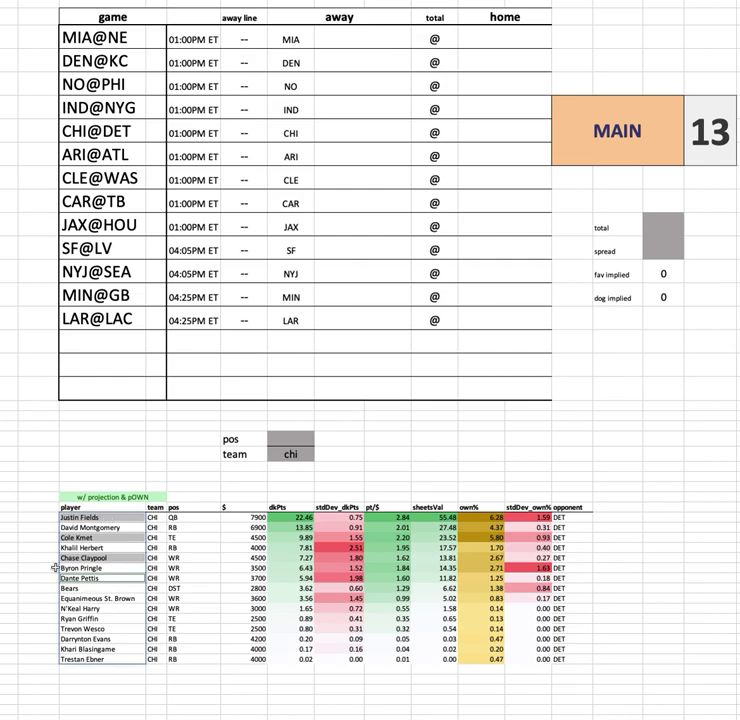
- Filter the player projections to team det and check Jared Goff's salary
left_click(292, 455)
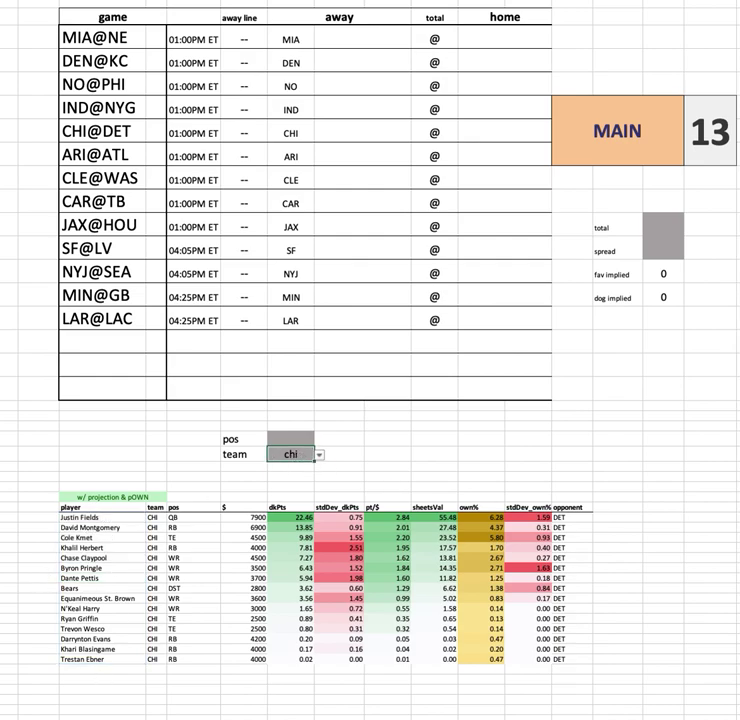
type("det")
key("Return")
left_click(245, 517)
key("ctrl+shift+Down")
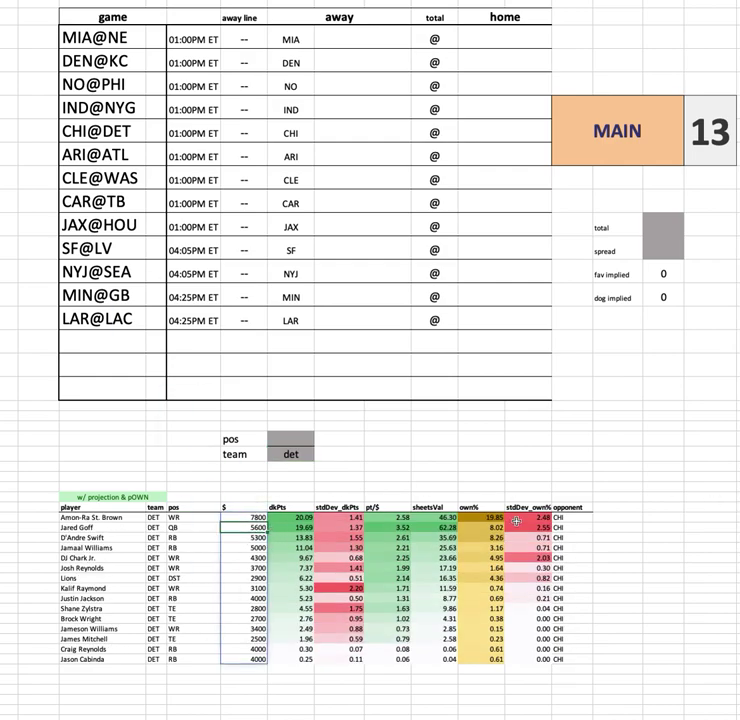
- Examine Amon-Ra St. Brown's projected points and ownership for the CHI@DET game
left_click(292, 517)
key("ctrl+shift+Down")
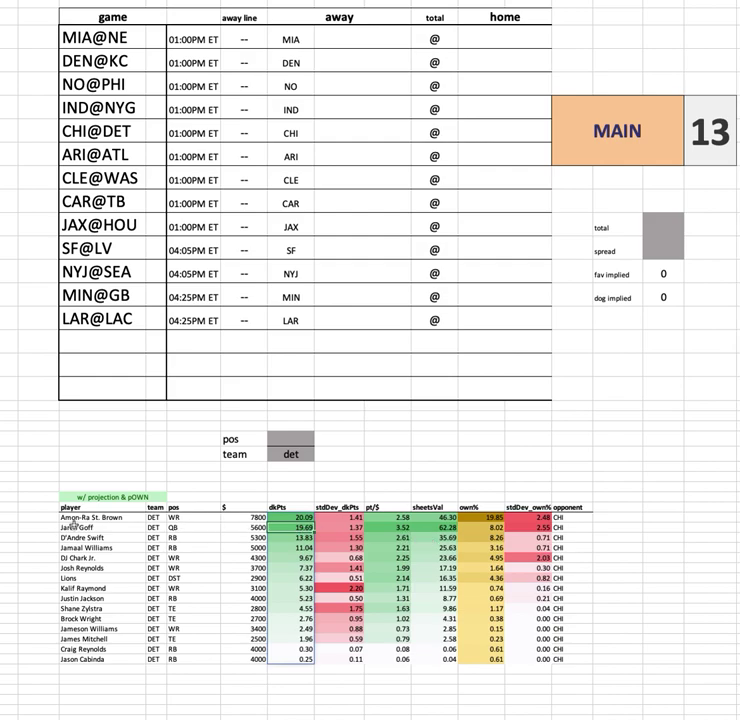
left_click(106, 132)
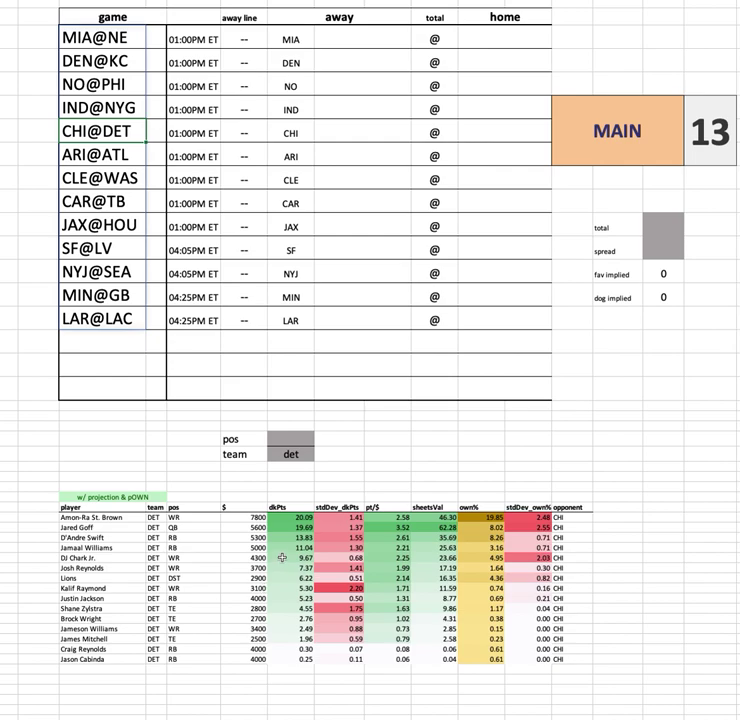
left_click_drag(481, 517, 481, 660)
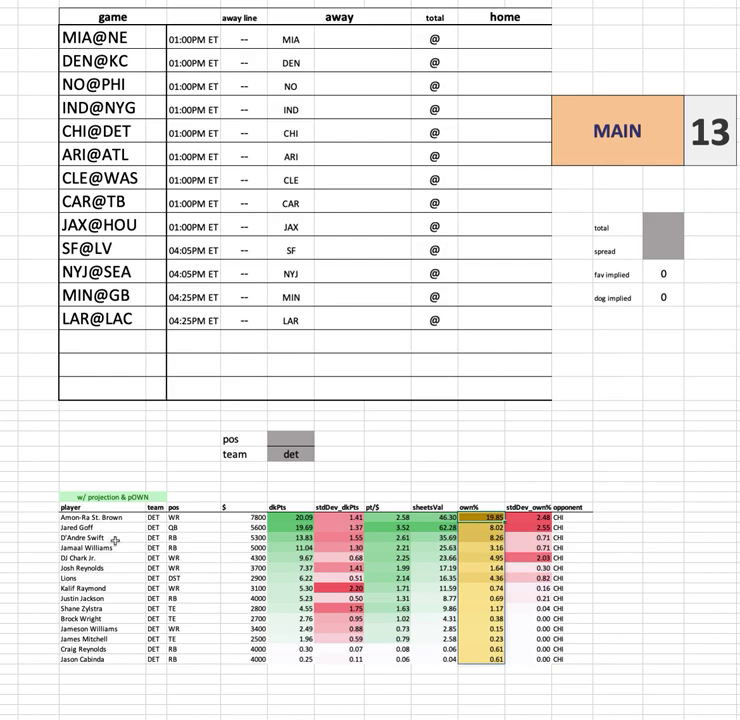
- Compare Detroit's pass catchers, examining DJ Chark Jr., Shane Zylstra, Jameson Williams and Amon-Ra St. Brown
left_click_drag(104, 560, 604, 557)
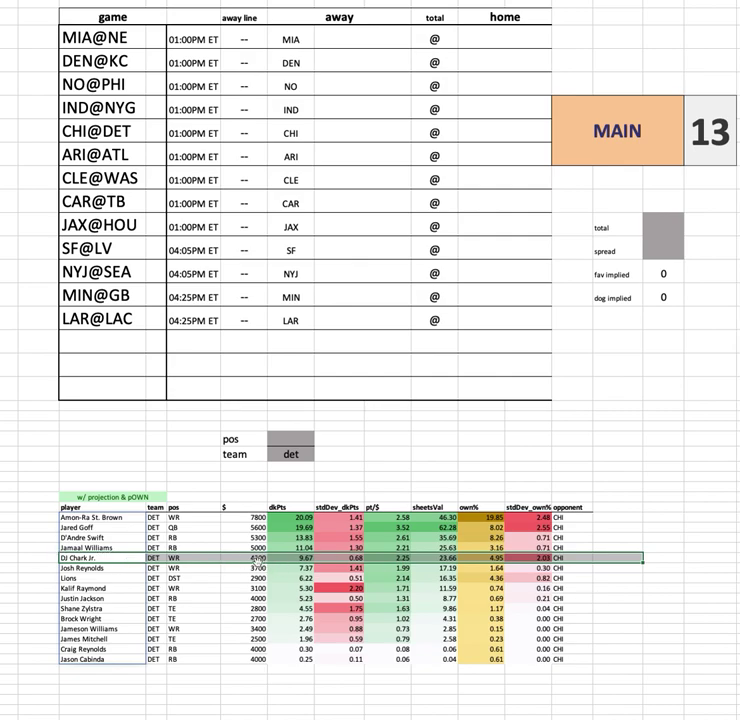
left_click(107, 610)
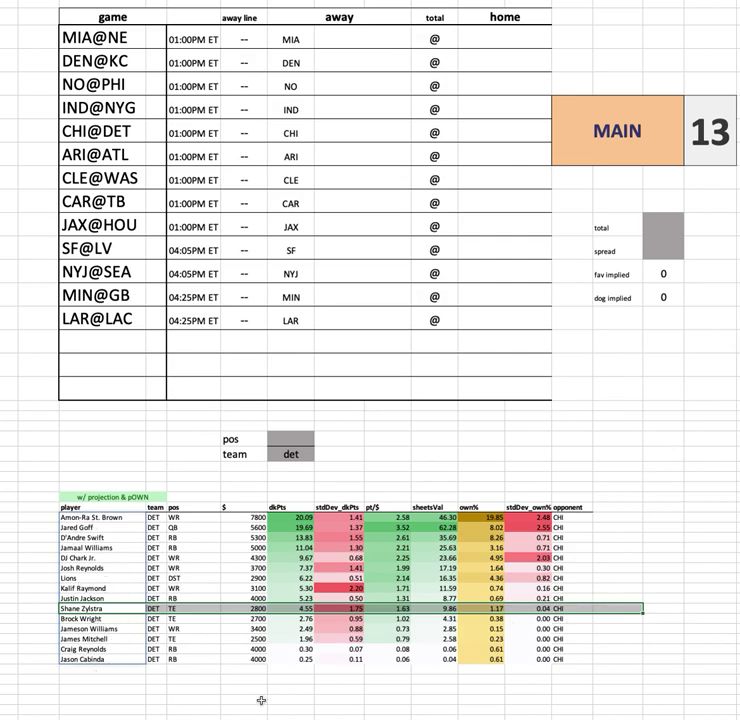
left_click_drag(79, 633, 648, 628)
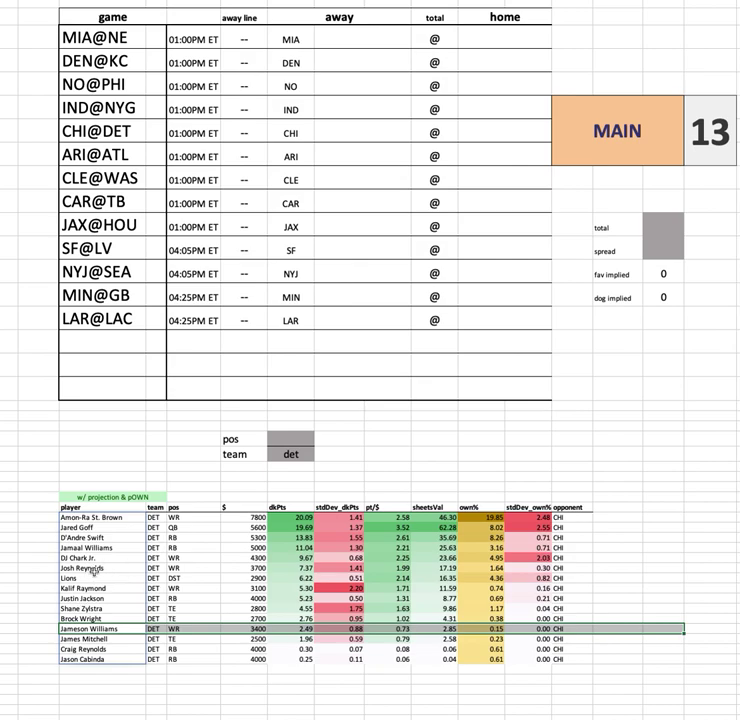
left_click(129, 557)
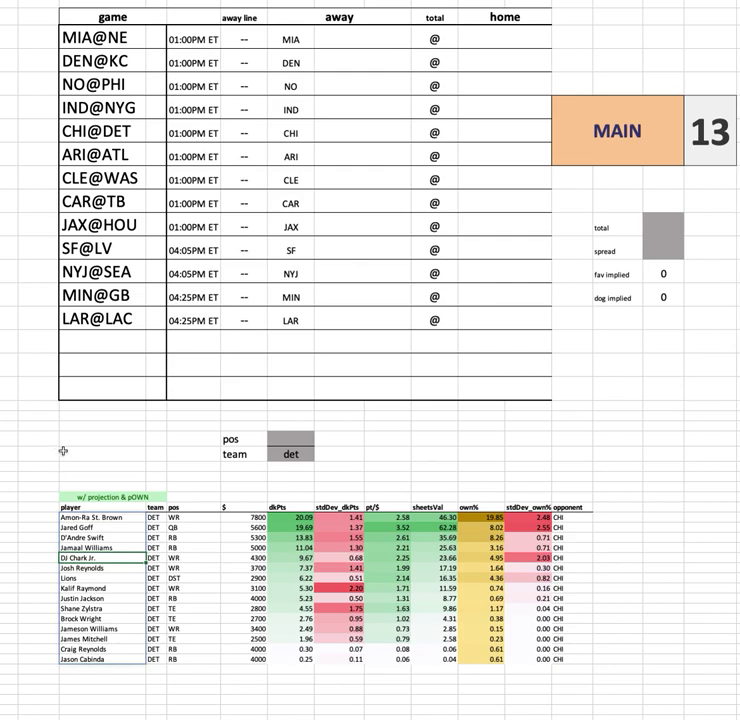
left_click(128, 517)
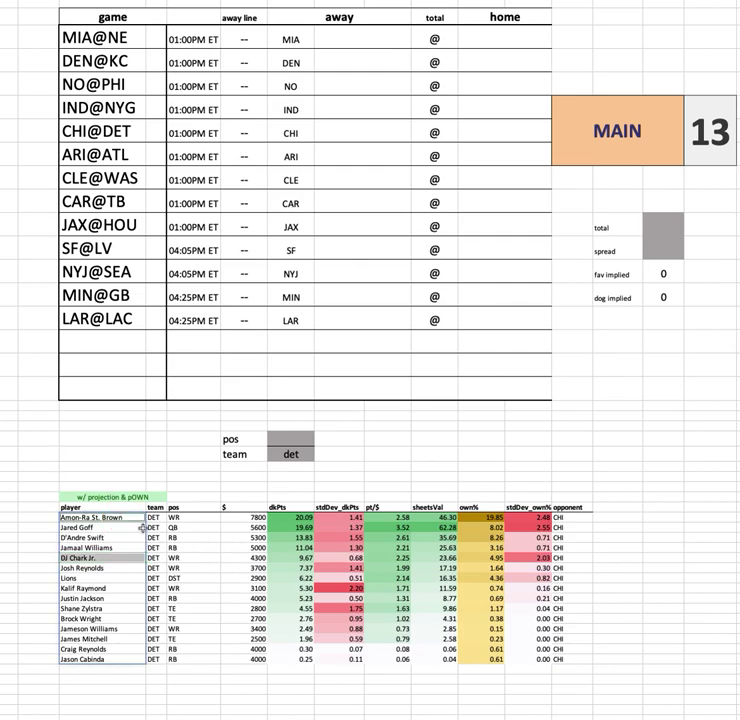
- Highlight running backs D'Andre Swift, Jamaal Williams and Justin Jackson, plus receivers Amon-Ra St. Brown and DJ Chark Jr
left_click(104, 547)
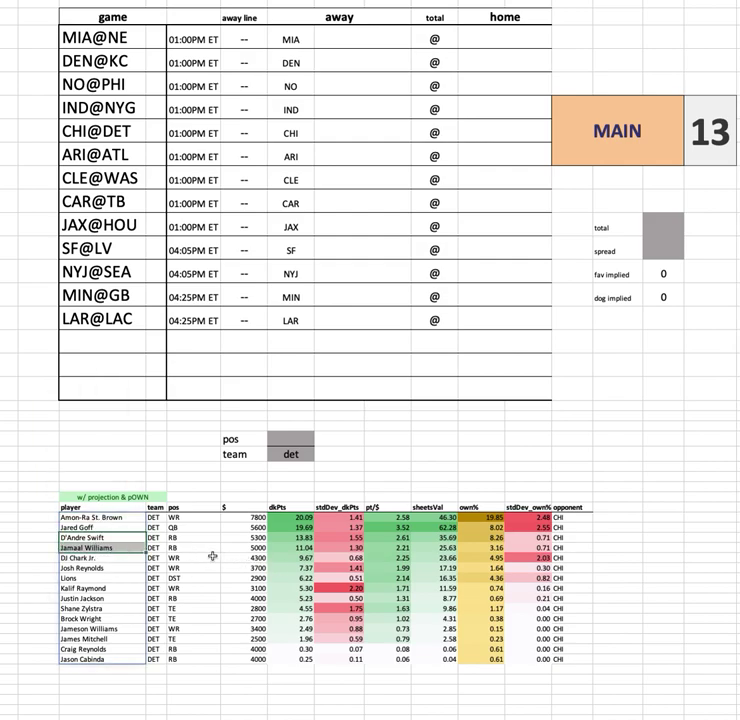
key("shift+Up")
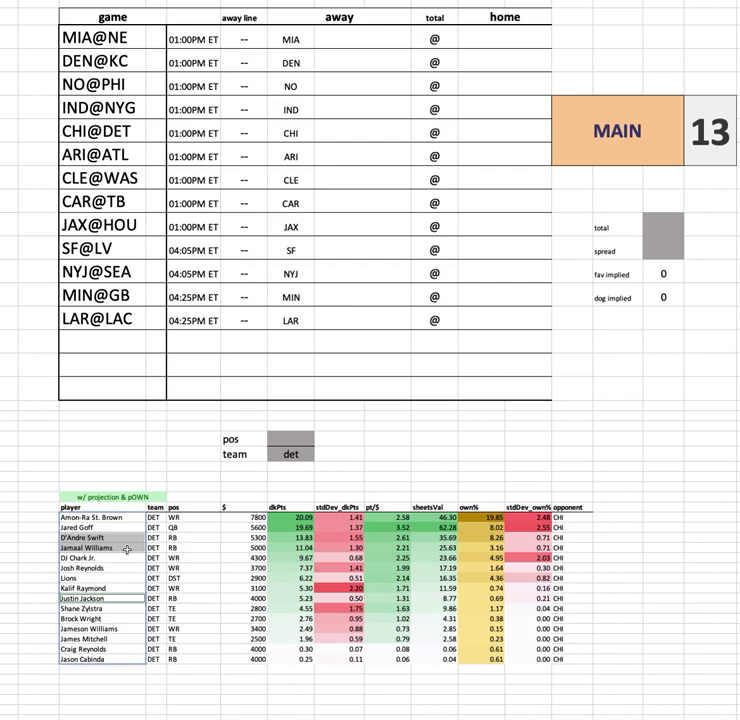
left_click(65, 547)
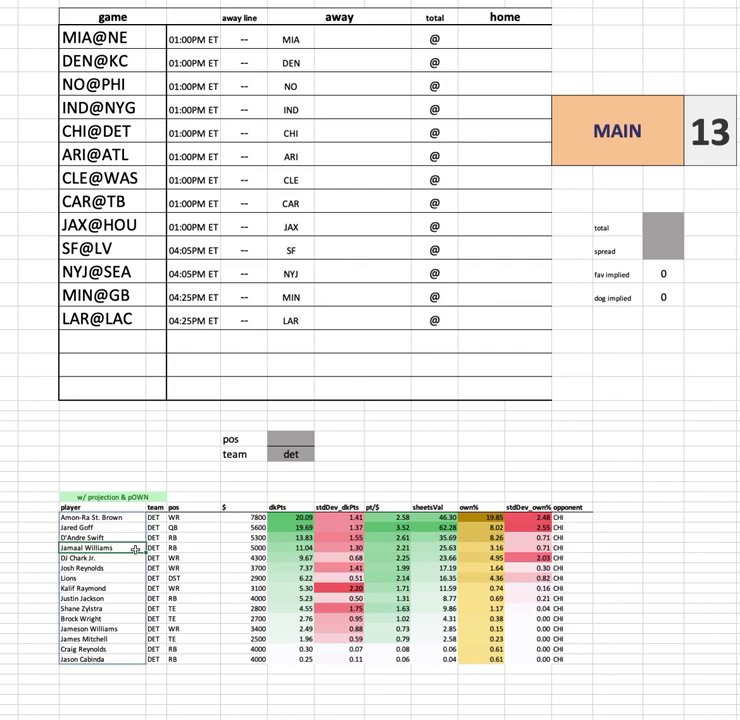
left_click(125, 537)
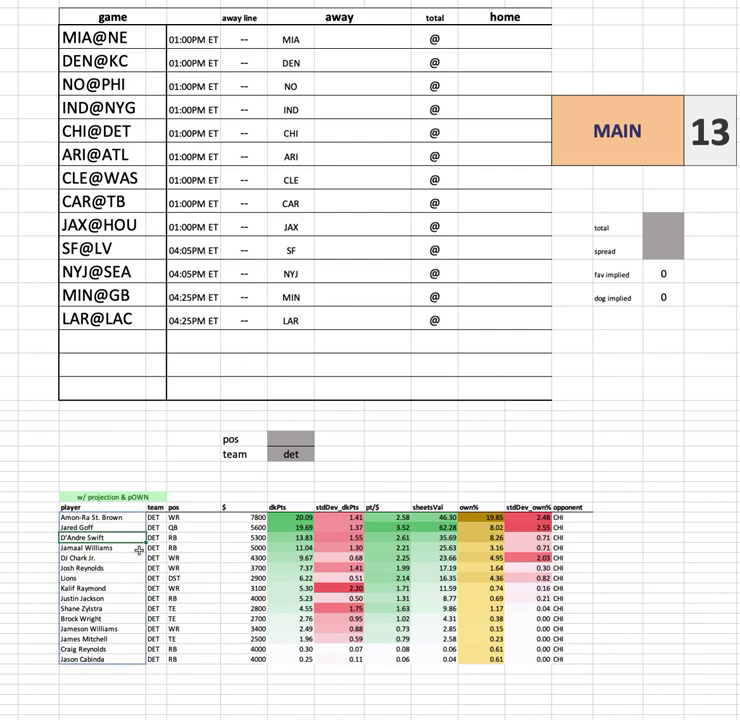
left_click(97, 520)
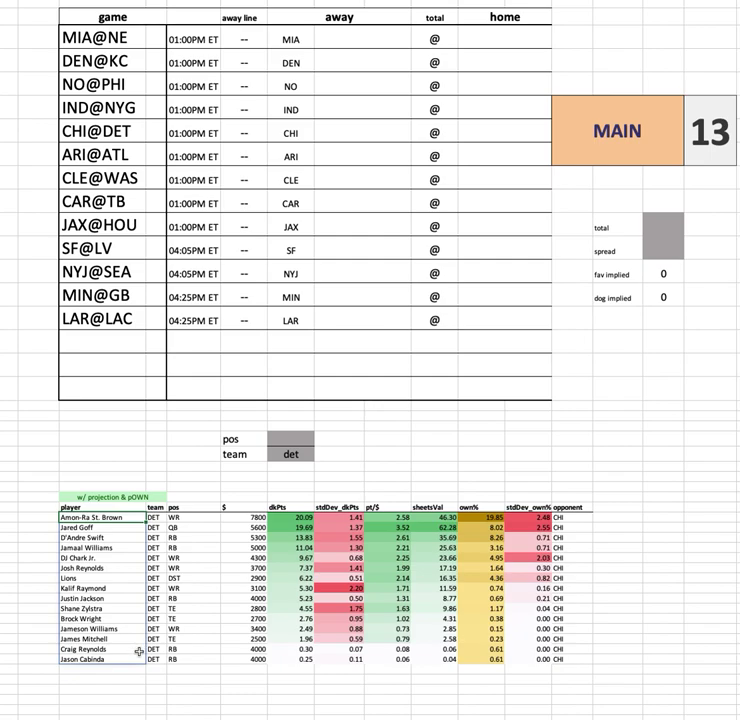
left_click(79, 558, "super")
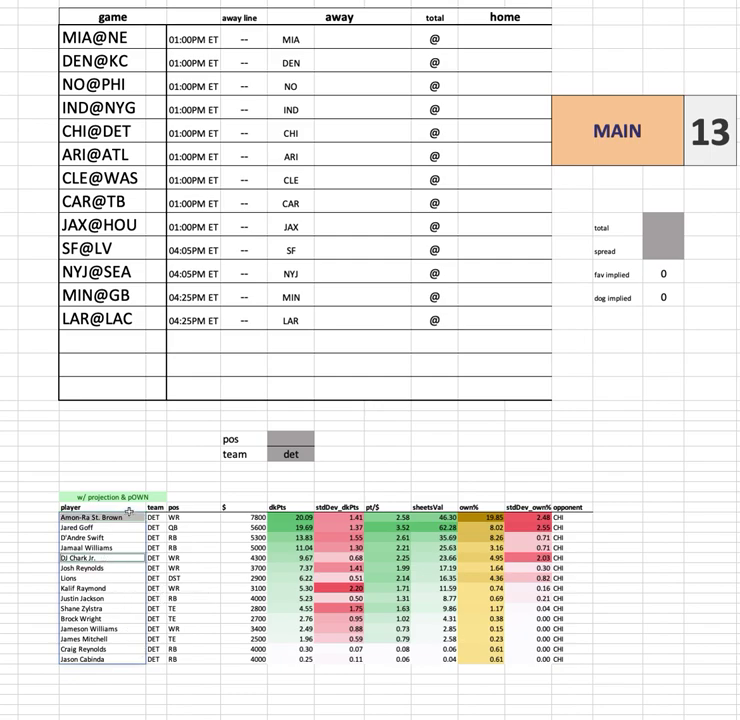
- Examine the full projection rows of Detroit running backs Jamaal Williams and Justin Jackson
left_click_drag(108, 537, 611, 547)
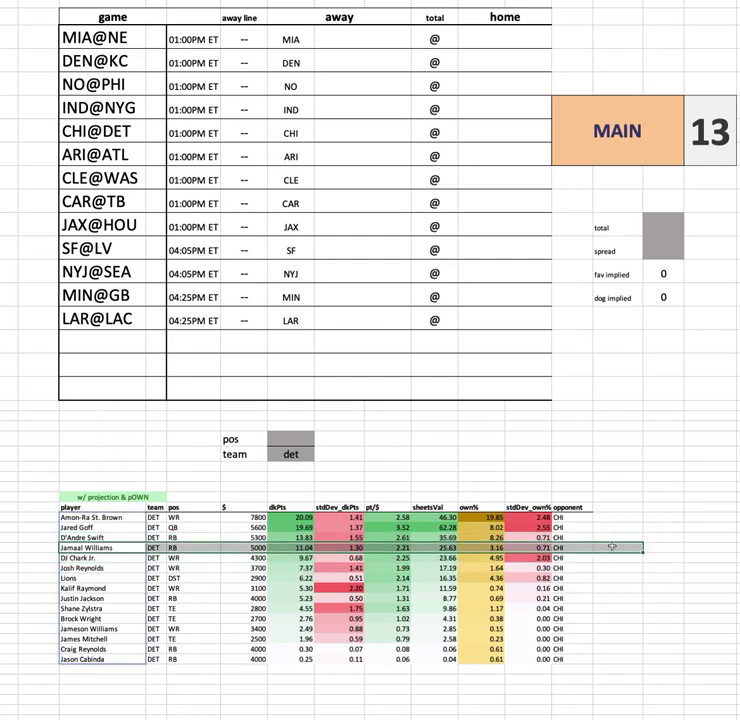
left_click(101, 598)
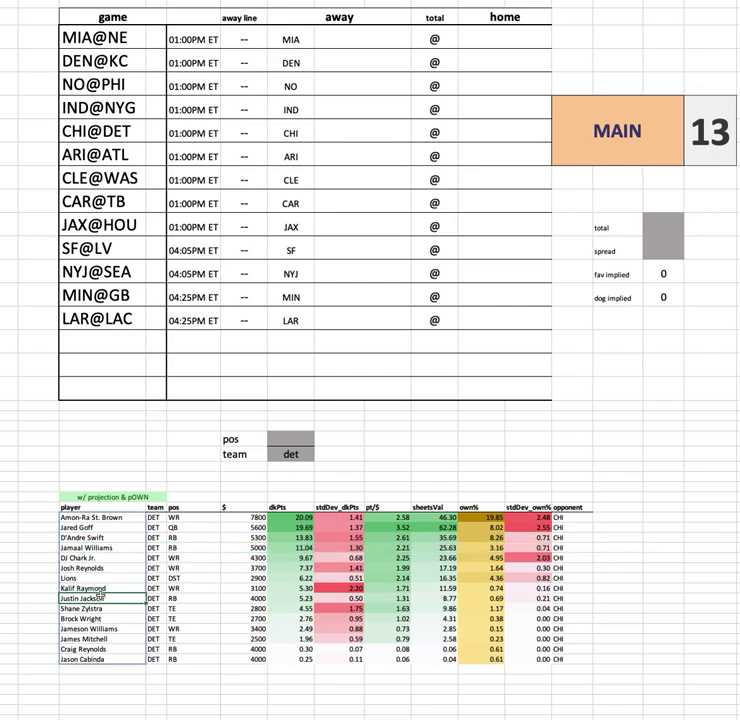
left_click_drag(119, 548, 100, 528)
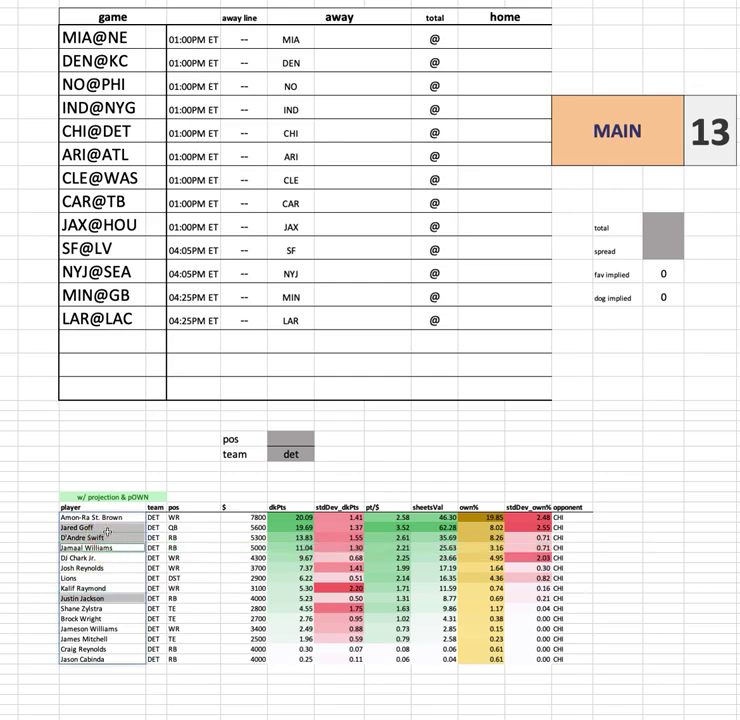
left_click(111, 599)
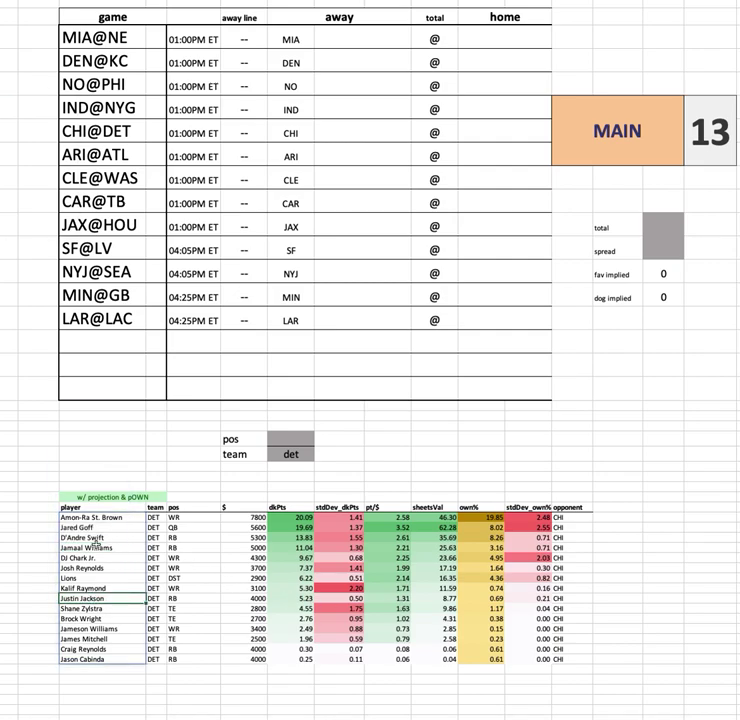
left_click(614, 598, "shift")
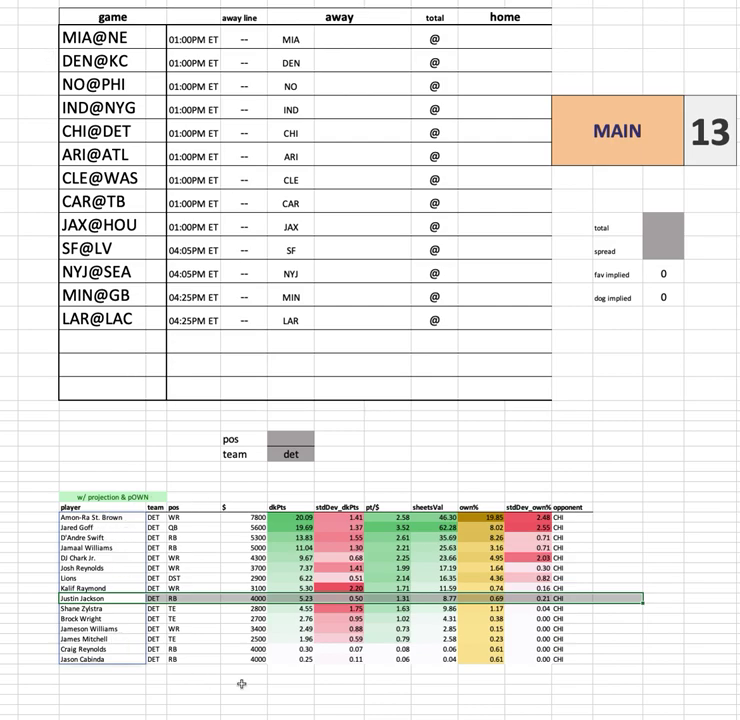
- Highlight Amon-Ra St. Brown with DJ Chark Jr. and check D'Andre Swift's salary
left_click(104, 519)
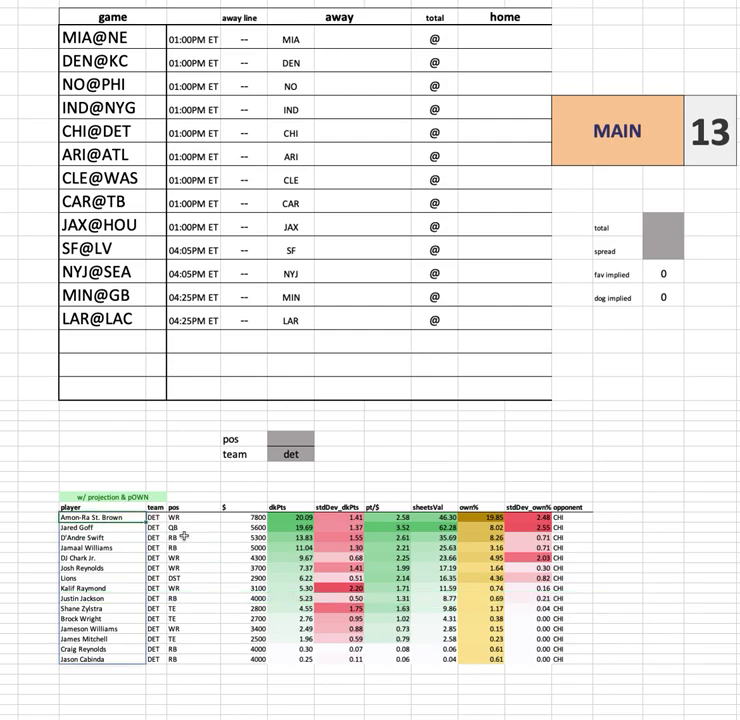
left_click(102, 557, "super")
left_click_drag(103, 538, 259, 539)
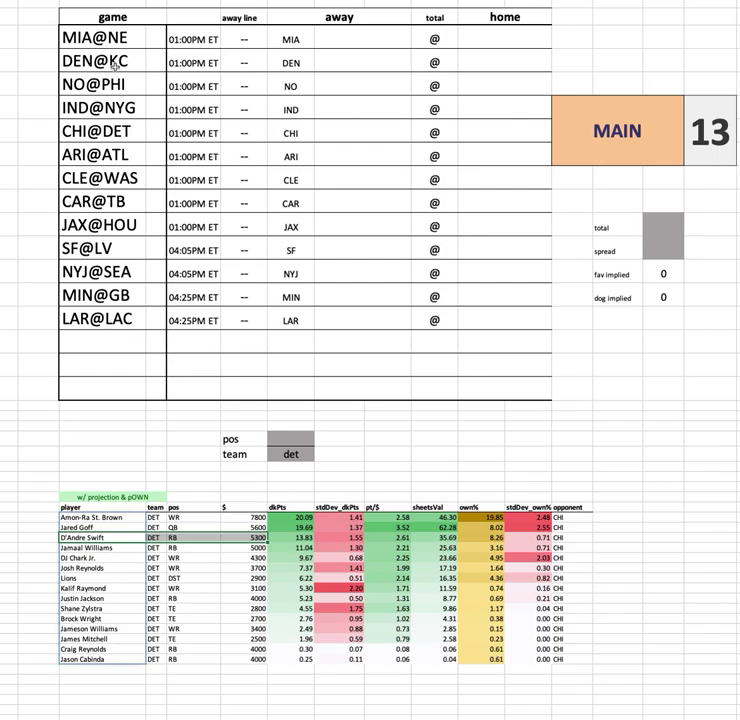
- Filter the player projections to team ari and examine quarterback Colt McCoy's full row
left_click(287, 452)
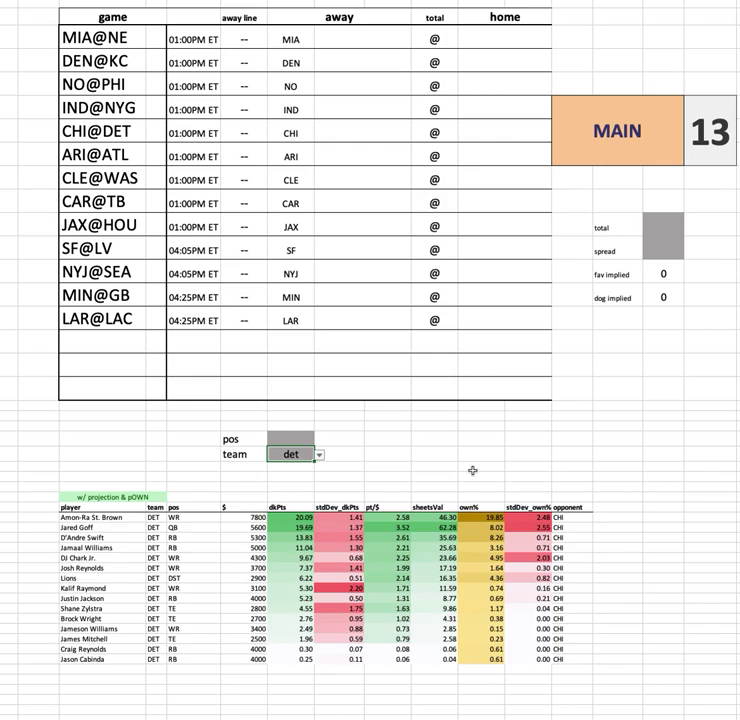
type("ri")
key("Home")
type("a")
key("Return")
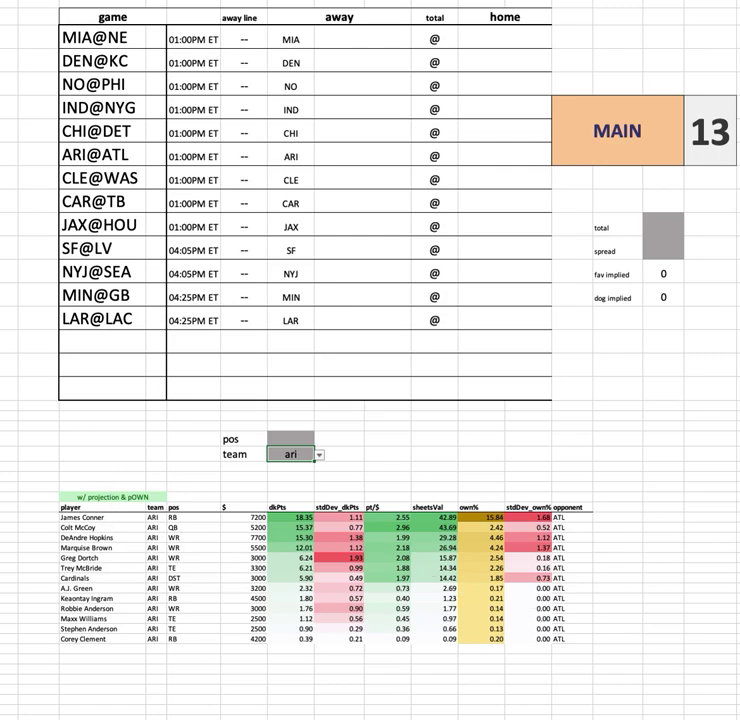
left_click_drag(96, 527, 630, 527)
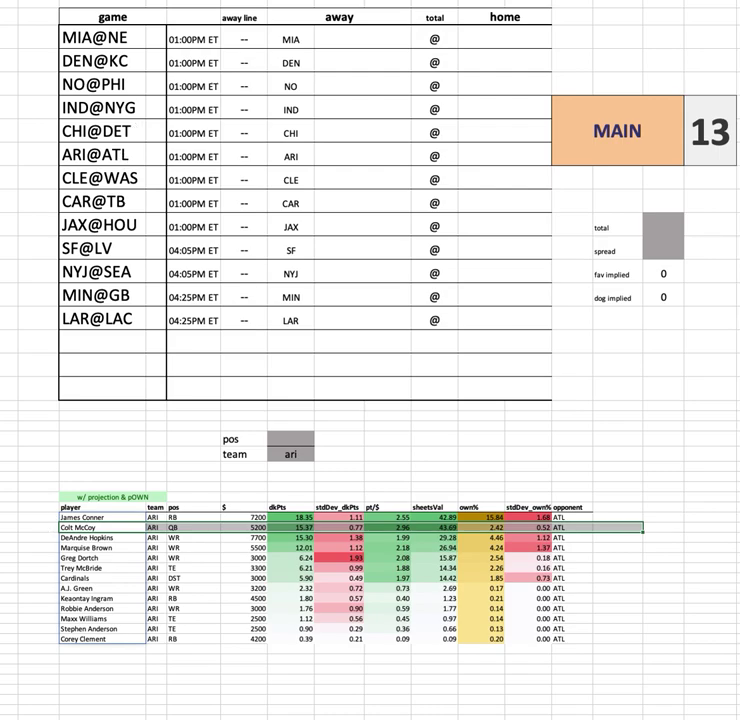
left_click(478, 38)
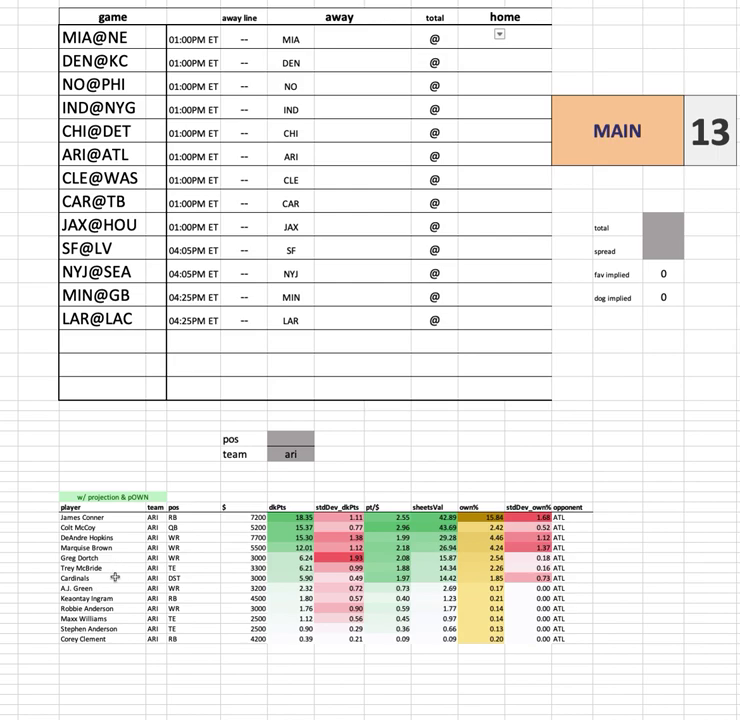
left_click(100, 527)
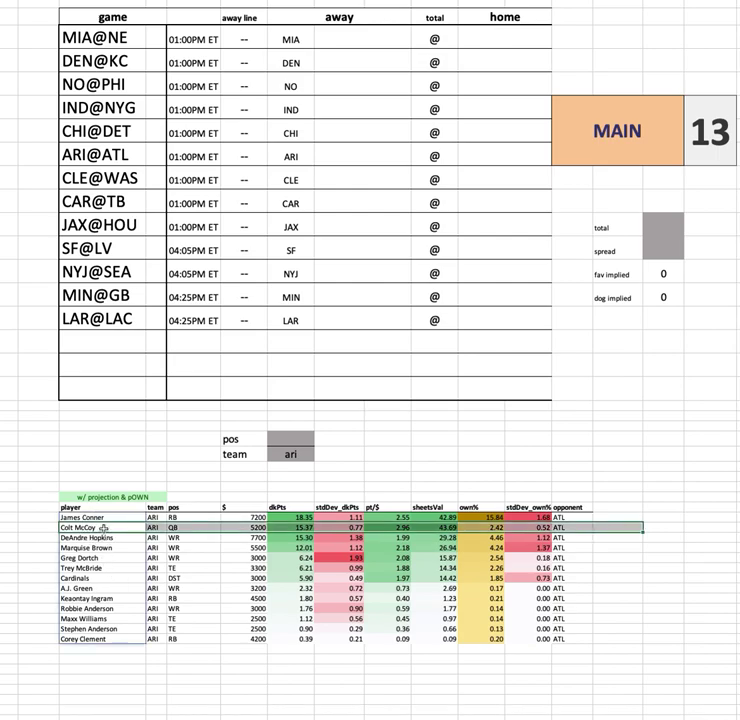
- Check DeAndre Hopkins's salary and projected ownership
left_click(98, 537)
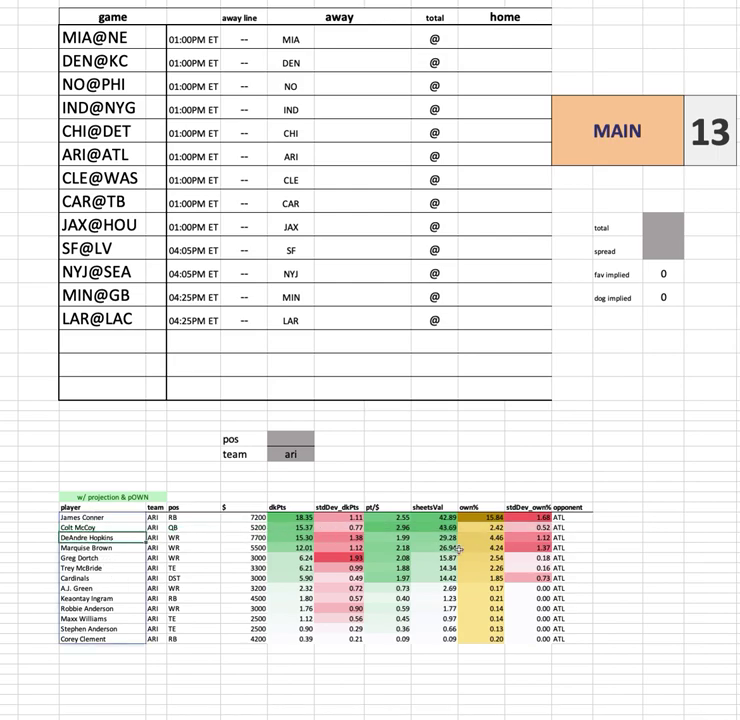
left_click_drag(250, 537, 245, 638)
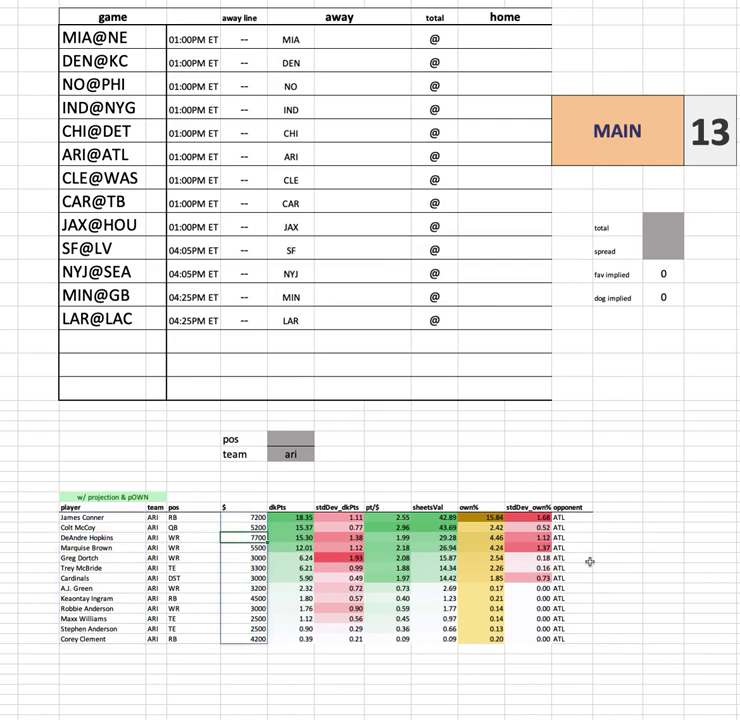
left_click_drag(482, 537, 482, 638)
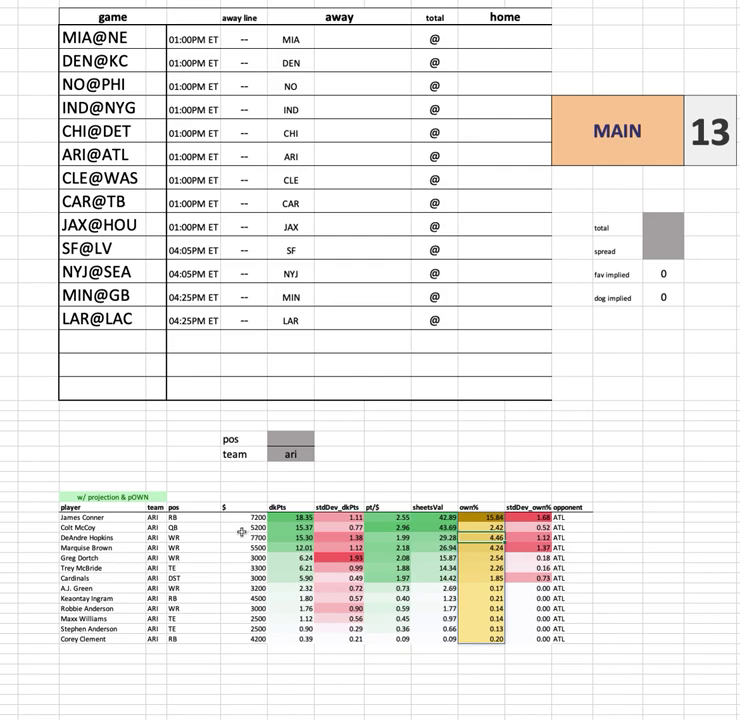
- Examine the full projection rows of Marquise Brown, Greg Dortch and James Conner in the Arizona table
left_click_drag(93, 548, 596, 548)
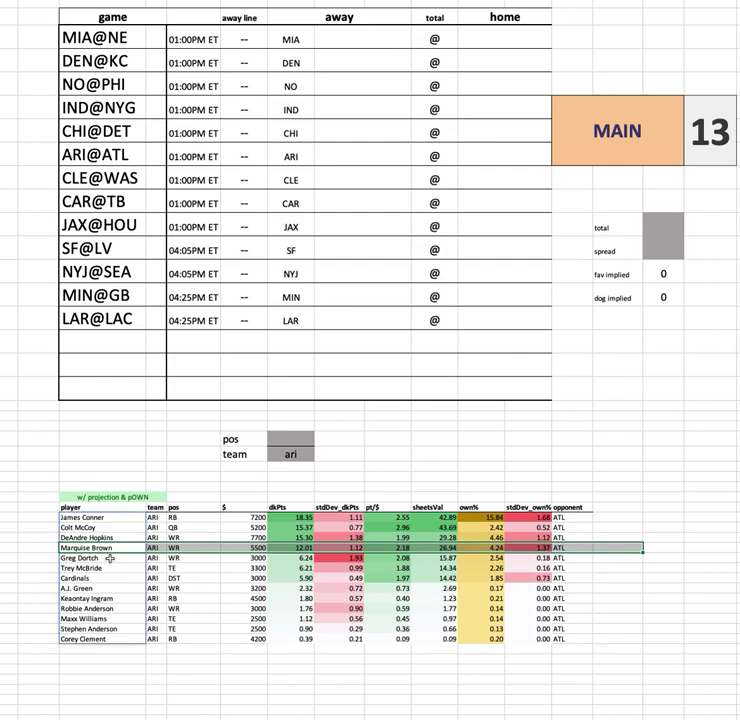
left_click(669, 556)
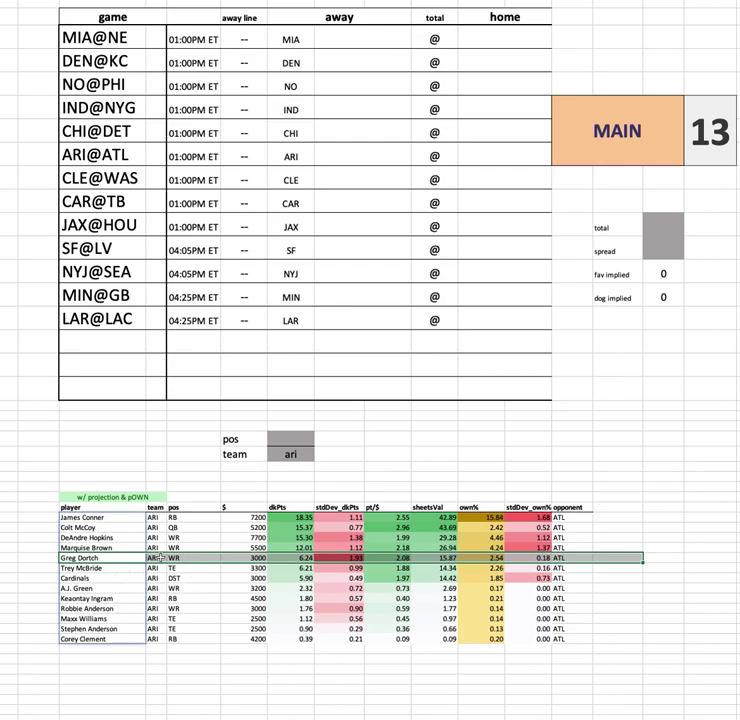
left_click(233, 558)
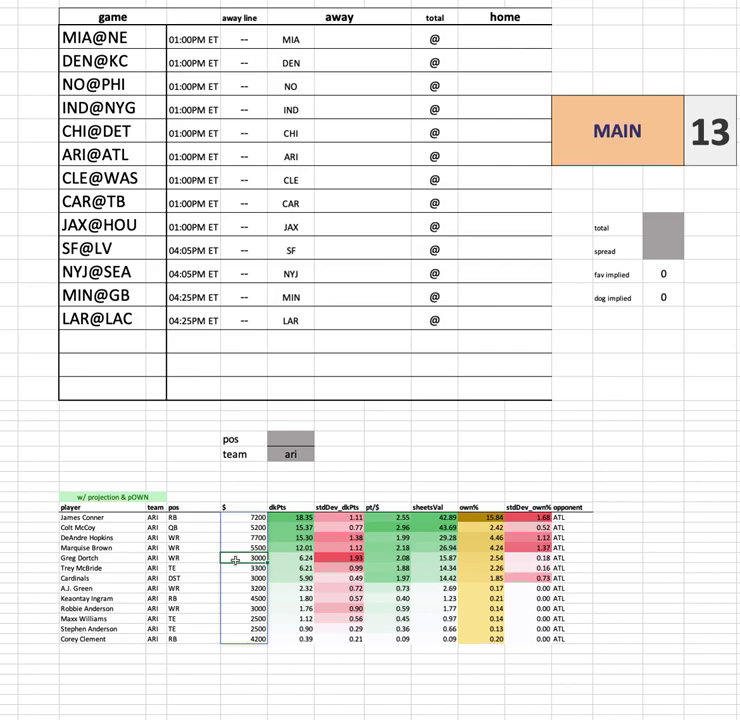
left_click_drag(112, 557, 537, 557)
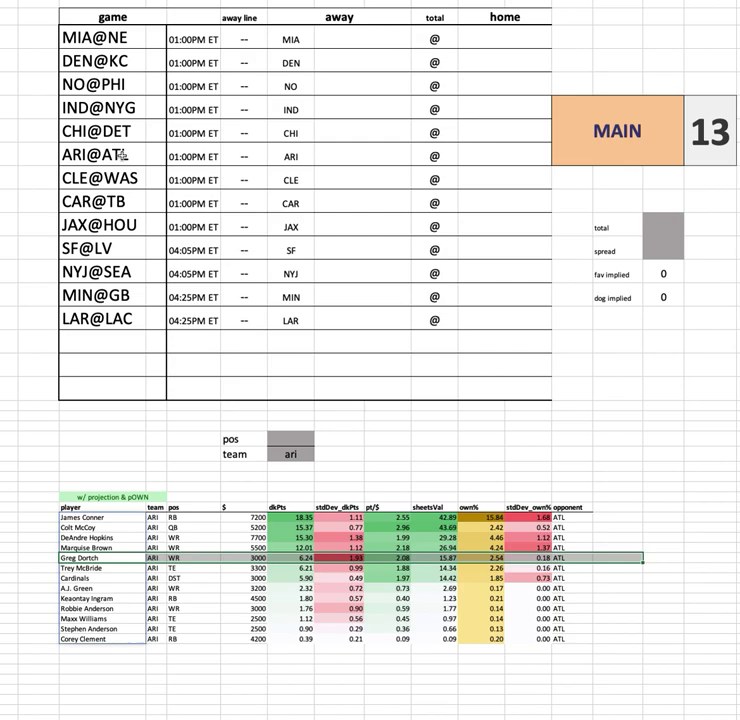
left_click_drag(41, 462, 572, 654)
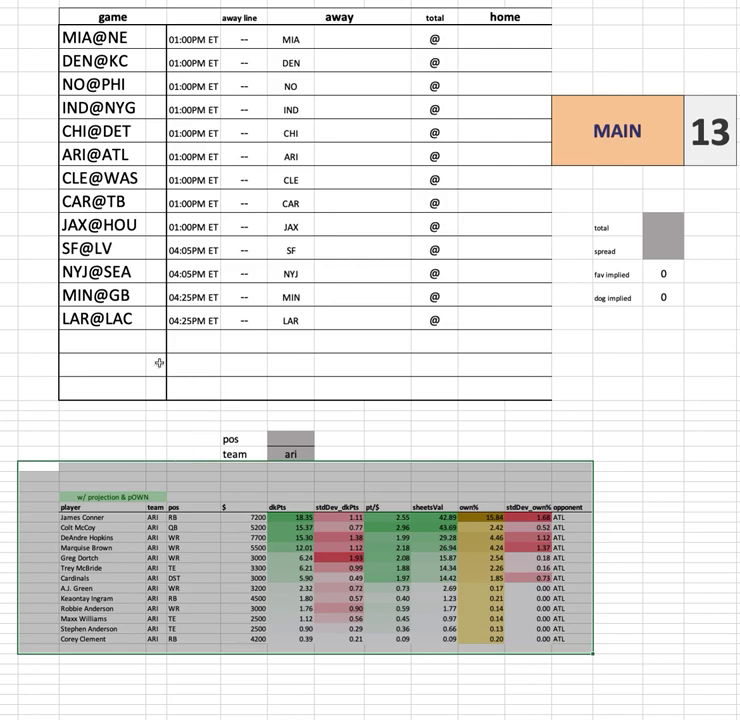
left_click_drag(104, 517, 585, 517)
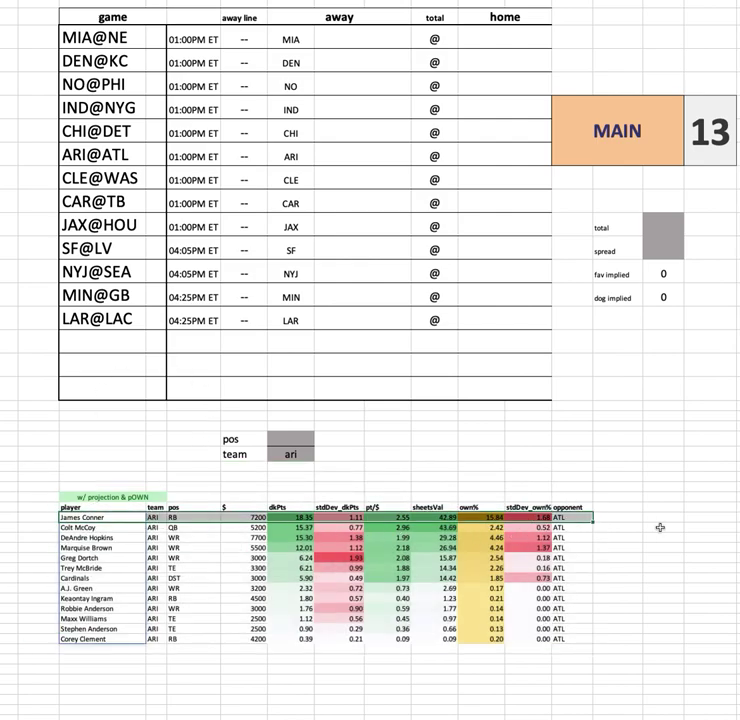
- Check James Conner's salary in the Arizona table
left_click(250, 488)
left_click_drag(245, 517, 245, 640)
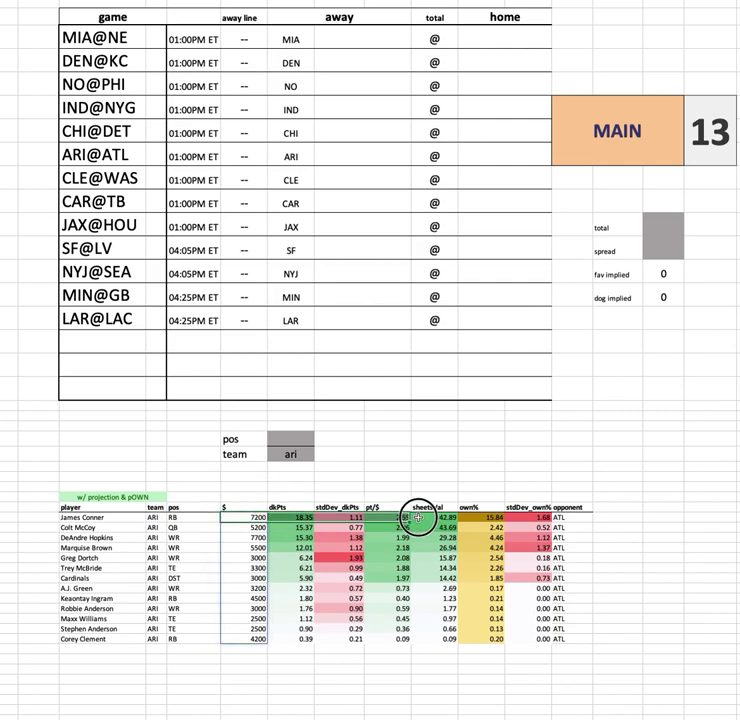
left_click(663, 487)
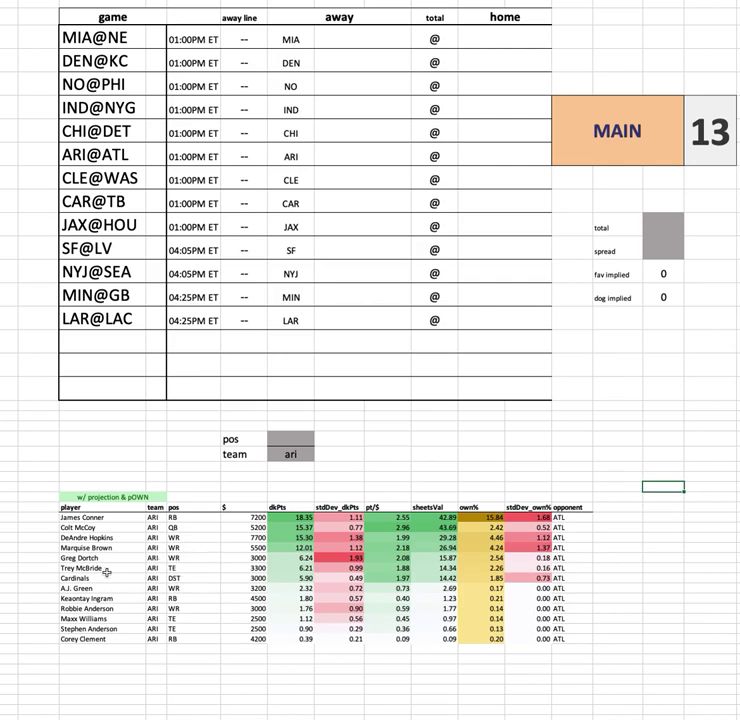
- Look over Arizona's wide receivers, tight end Trey McBride's full projection row and the Cardinals defense
left_click(100, 537)
left_click(128, 558)
left_click(129, 548)
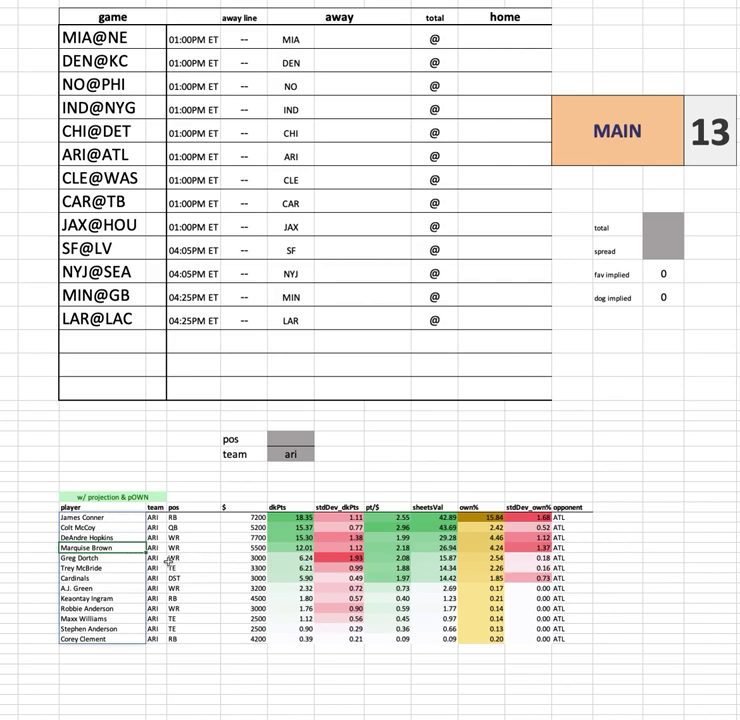
left_click_drag(112, 567, 572, 567)
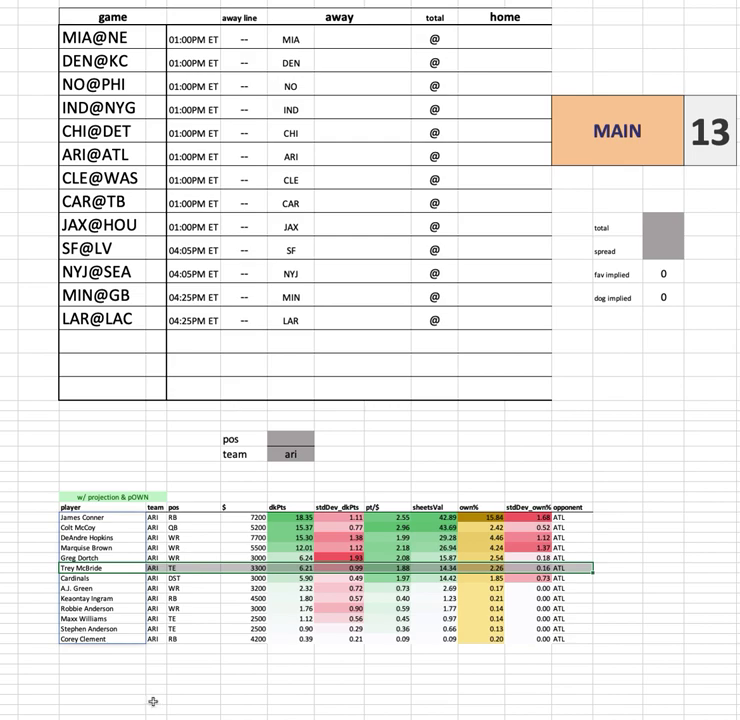
left_click(99, 580)
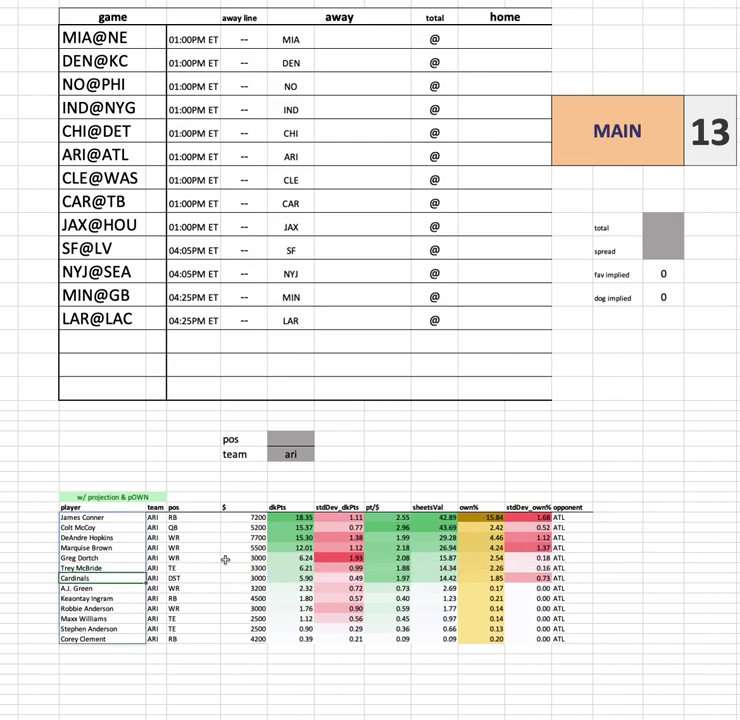
- Filter the player projections to team atl and compare running backs Tyler Allgeier and Cordarrelle Patterson, including Allgeier's salary
left_click(290, 454)
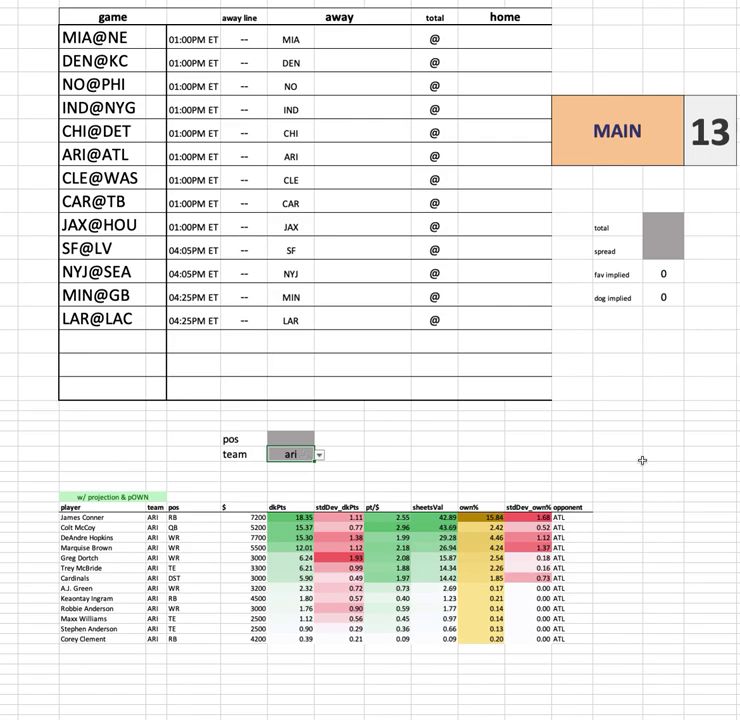
type("atl")
key("Return")
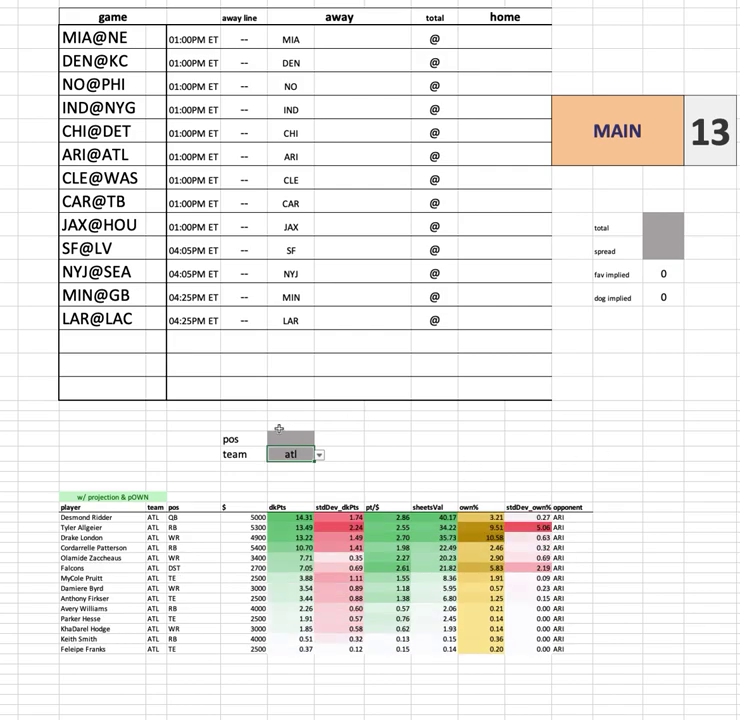
left_click_drag(95, 517, 577, 527)
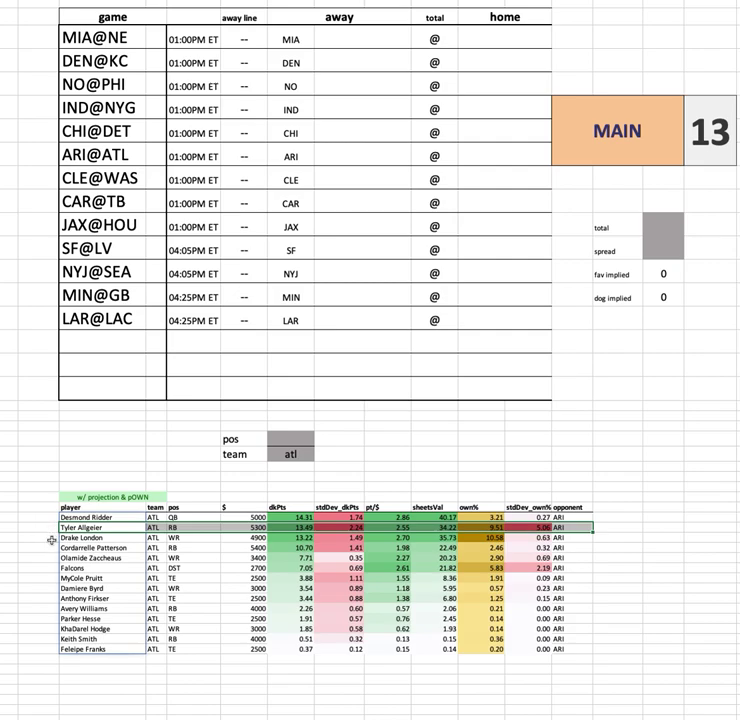
left_click_drag(55, 548, 610, 548)
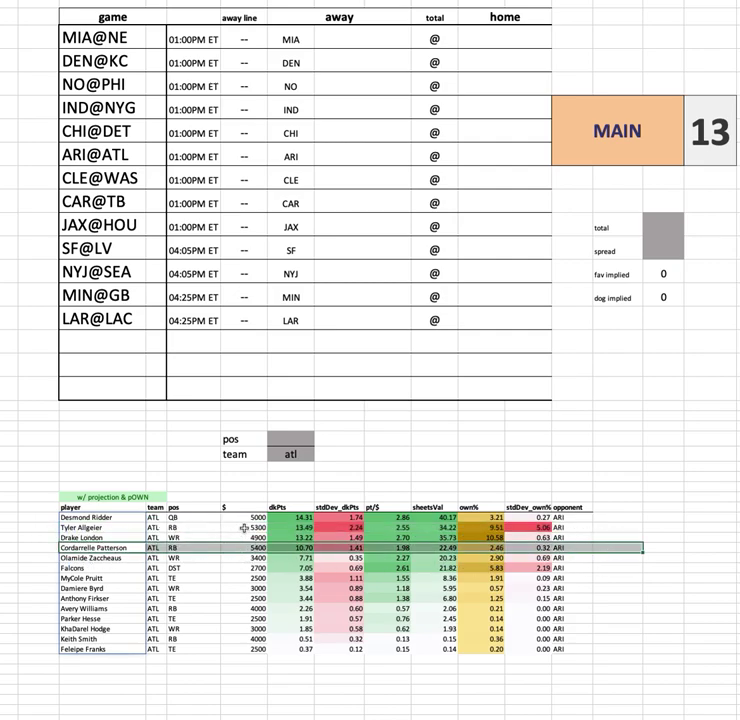
left_click_drag(244, 517, 244, 650)
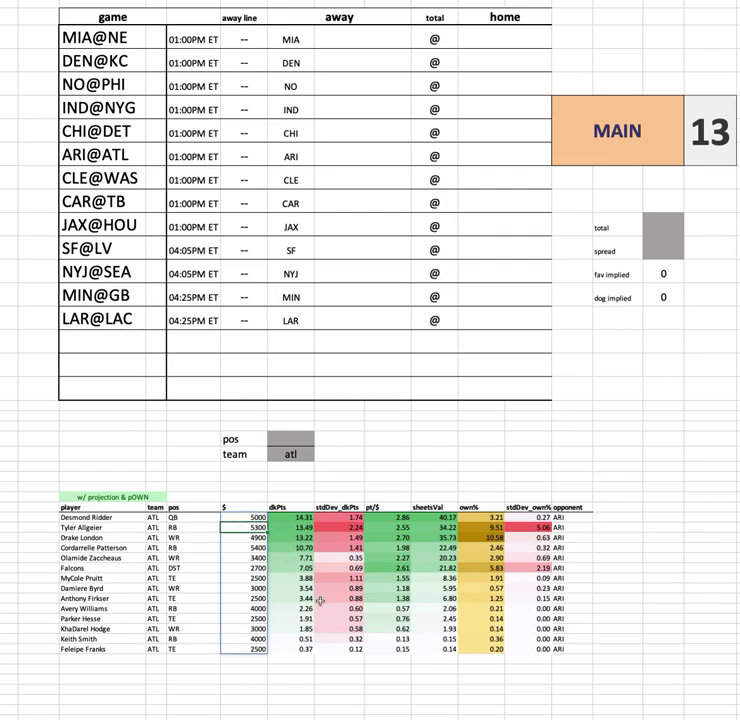
- Examine the Atlanta projections for Desmond Ridder, Drake London, Olamide Zaccheaus and the Falcons defense
left_click(121, 519)
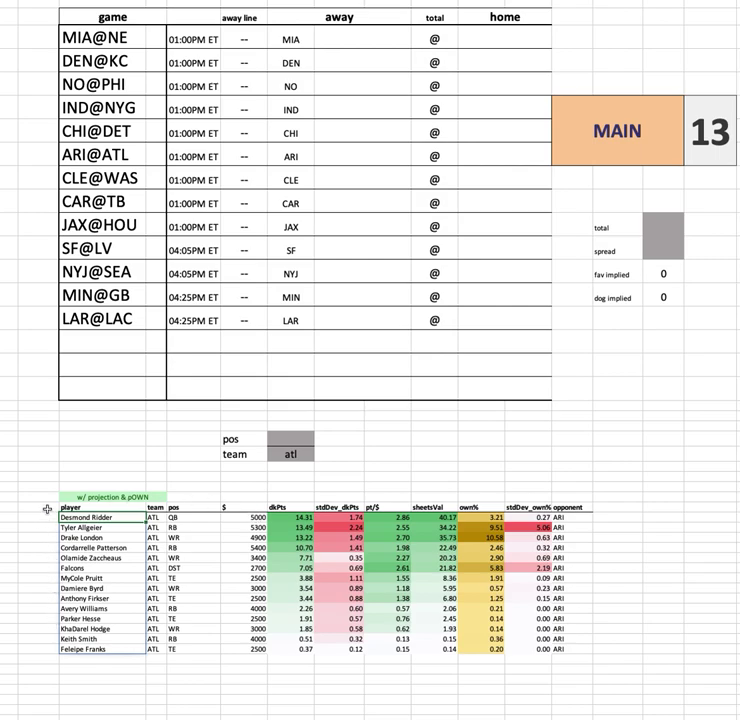
left_click_drag(105, 537, 589, 537)
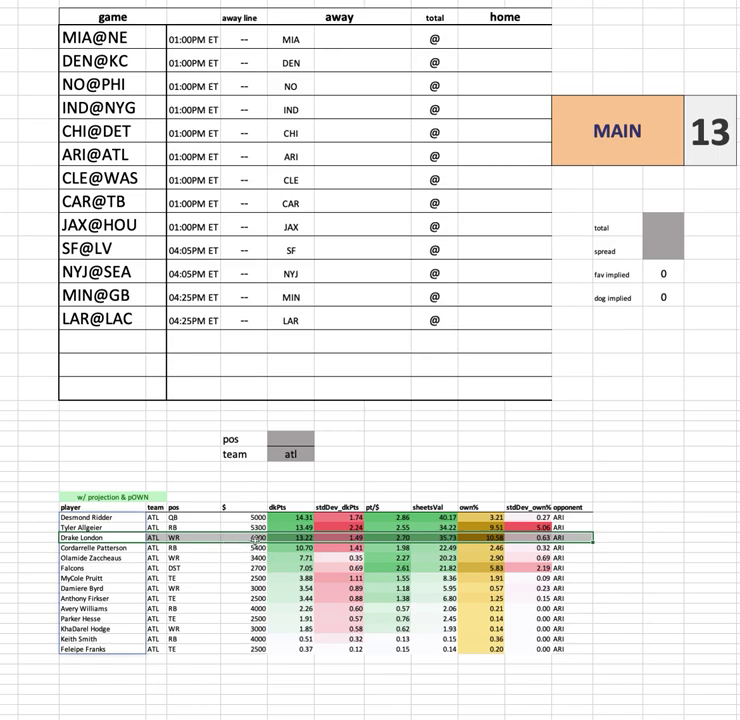
left_click(102, 517)
left_click_drag(45, 518, 100, 547)
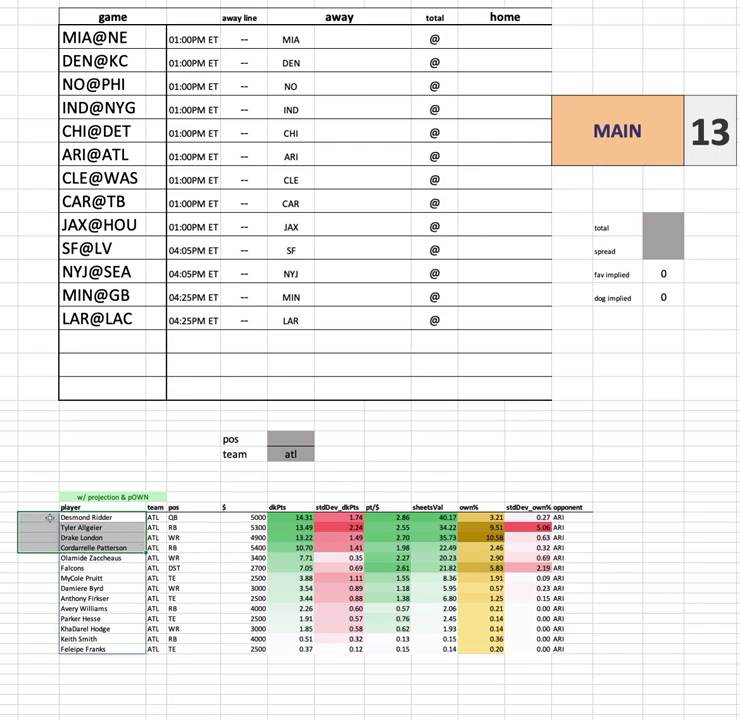
left_click(503, 545)
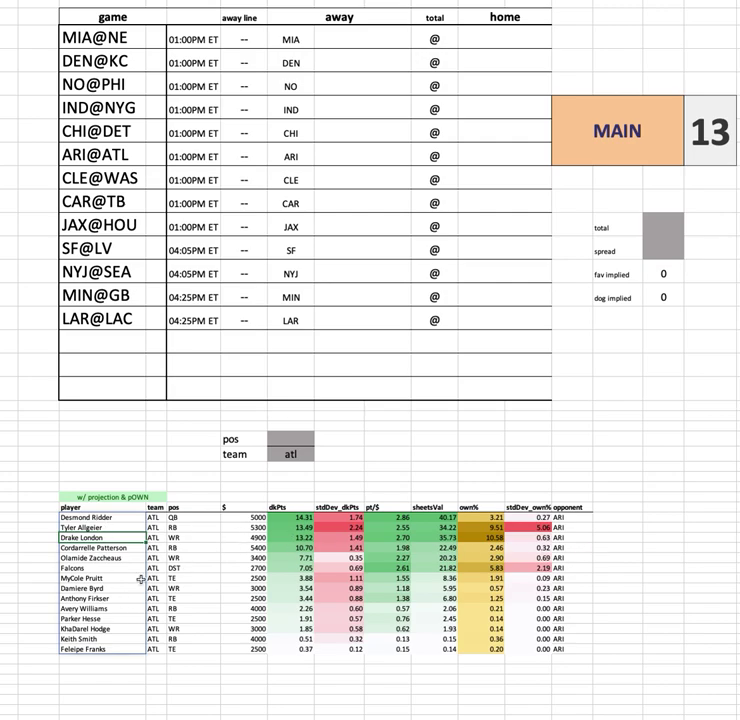
left_click_drag(100, 557, 572, 557)
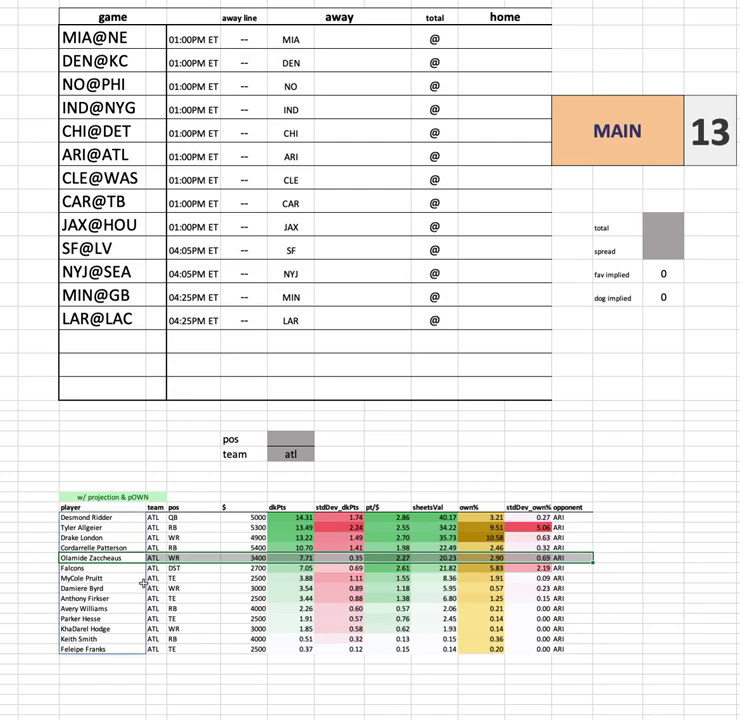
left_click(523, 567)
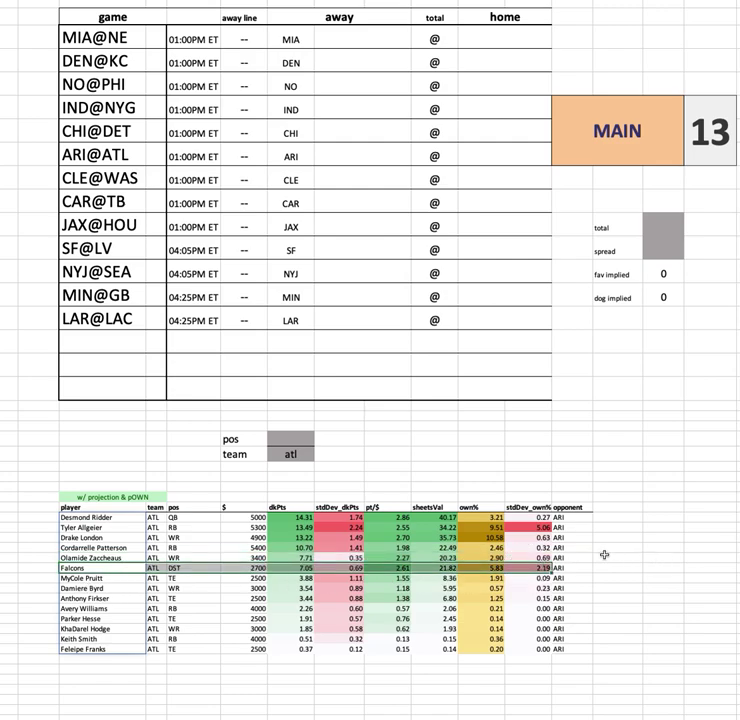
- Filter the player projections to team cle and check quarterback Deshaun Watson's salary
left_click(285, 454)
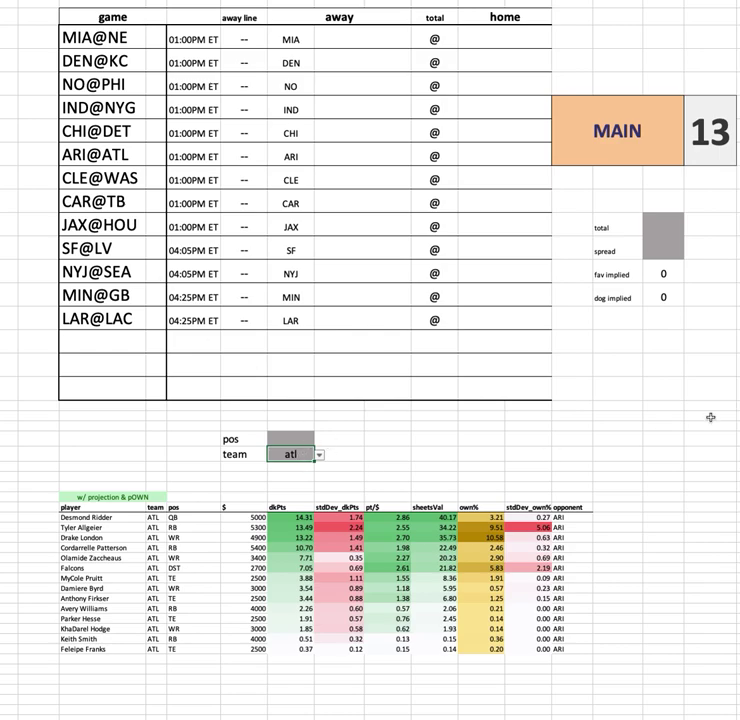
type("cle")
key("Return")
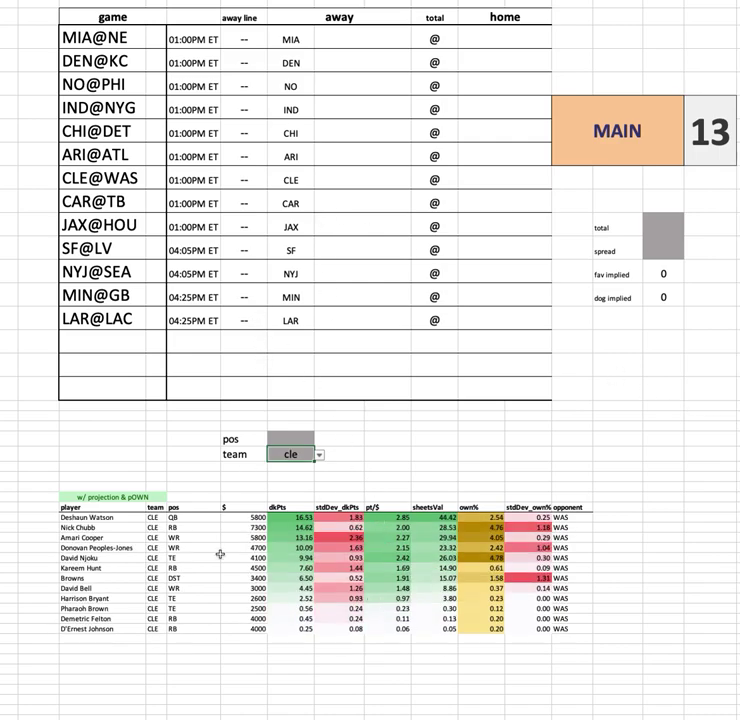
left_click(237, 518)
key("ctrl+shift+Down")
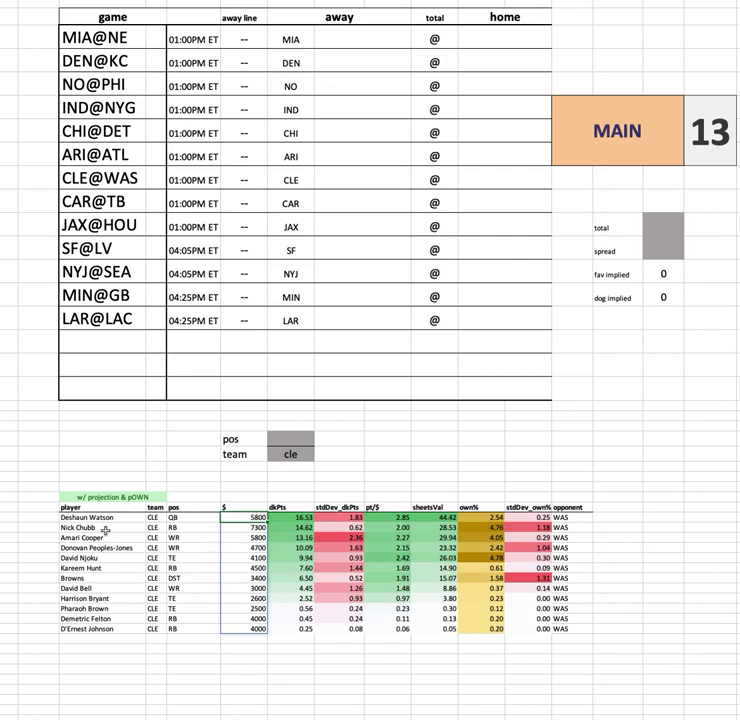
- Examine the projection rows of Amari Cooper and Donovan Peoples-Jones, including Peoples-Jones's salary
left_click_drag(120, 546, 614, 537)
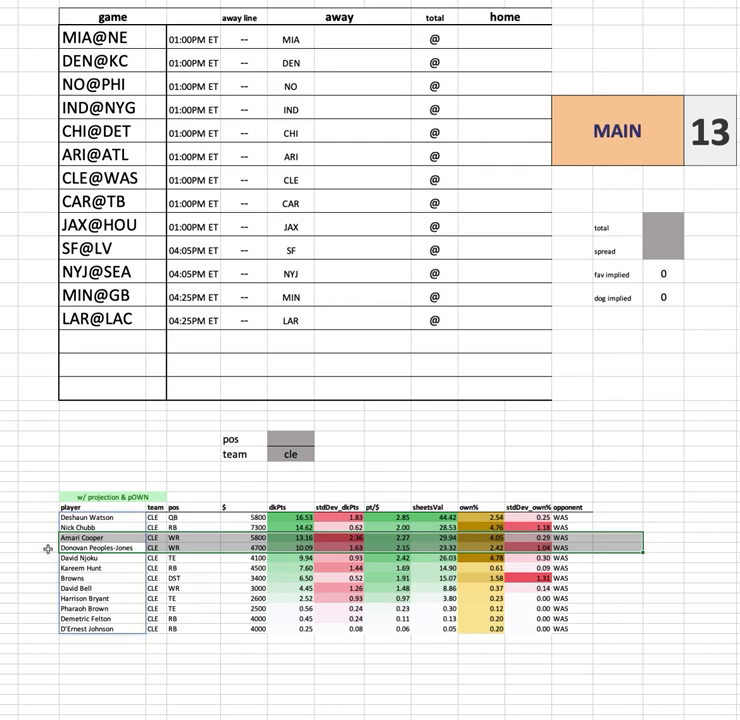
left_click(243, 547)
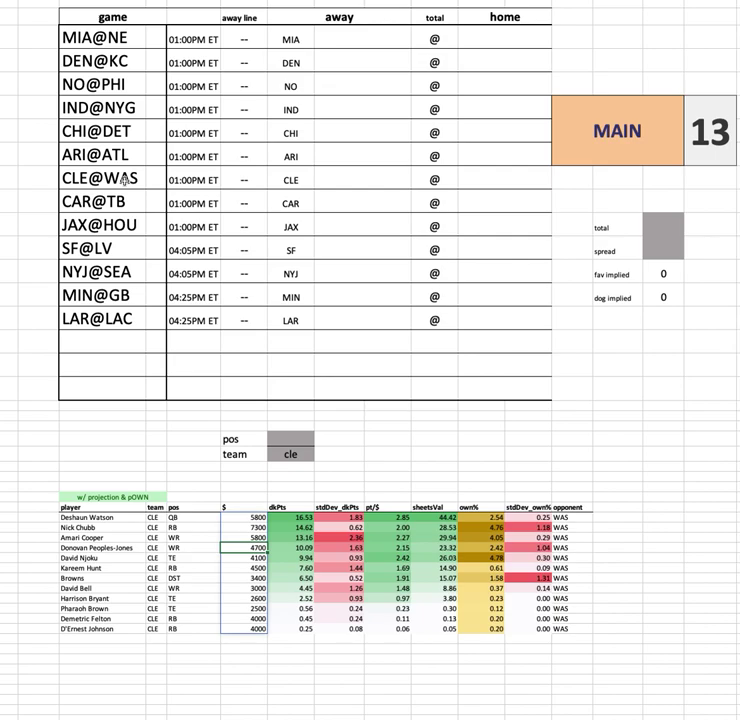
left_click(475, 39)
left_click_drag(117, 538, 666, 537)
- Examine tight end David Njoku's full projection row and his salary
left_click_drag(100, 557, 596, 560)
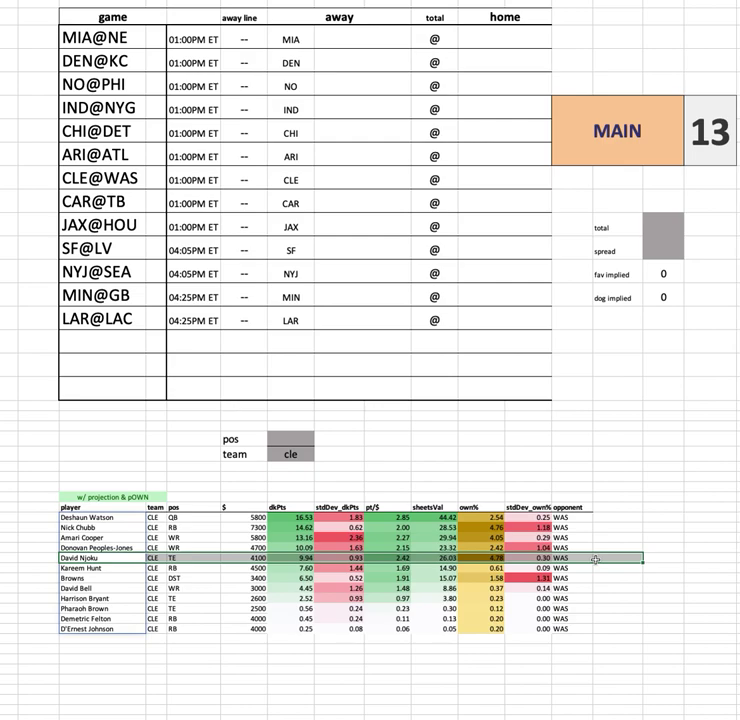
left_click(45, 556)
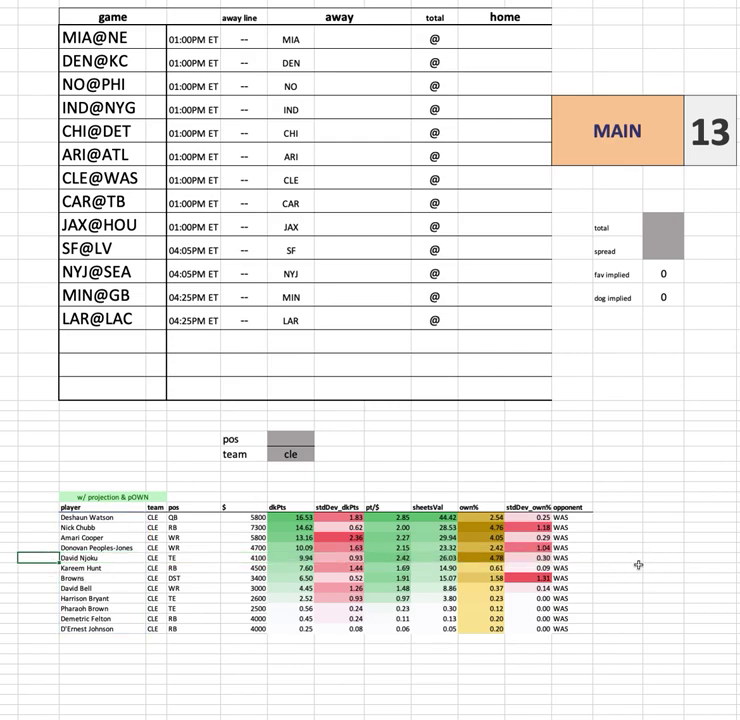
left_click(240, 556)
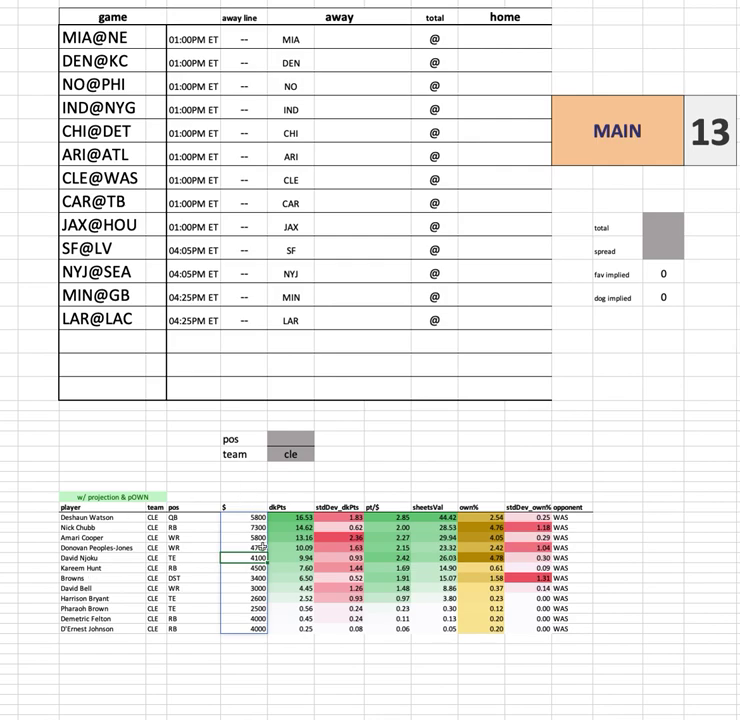
- Highlight Nick Chubb's row with Amari Cooper's and check Chubb's salary
left_click_drag(62, 527, 615, 540)
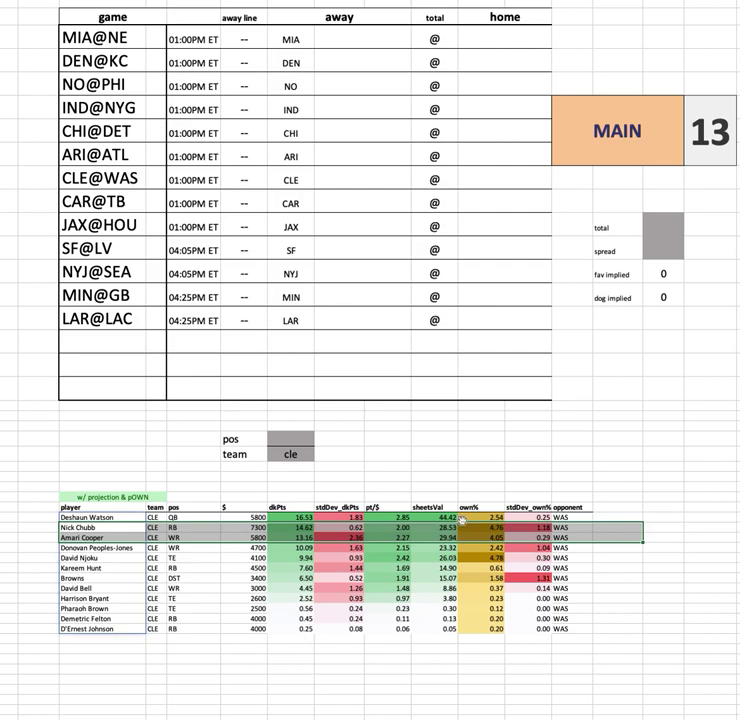
left_click(250, 527)
key("ctrl+shift+Down")
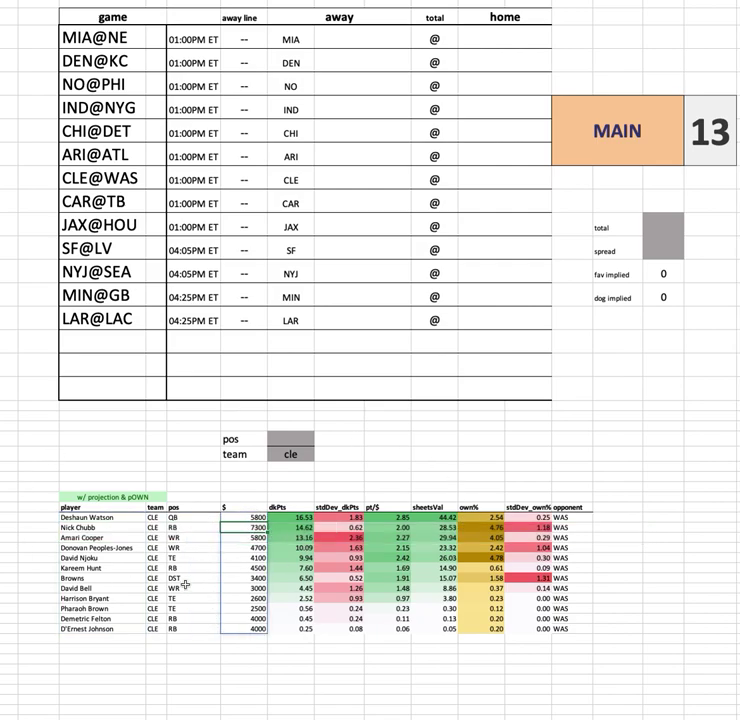
- Examine the projection rows of Kareem Hunt and the Browns defense
left_click_drag(92, 566, 677, 570)
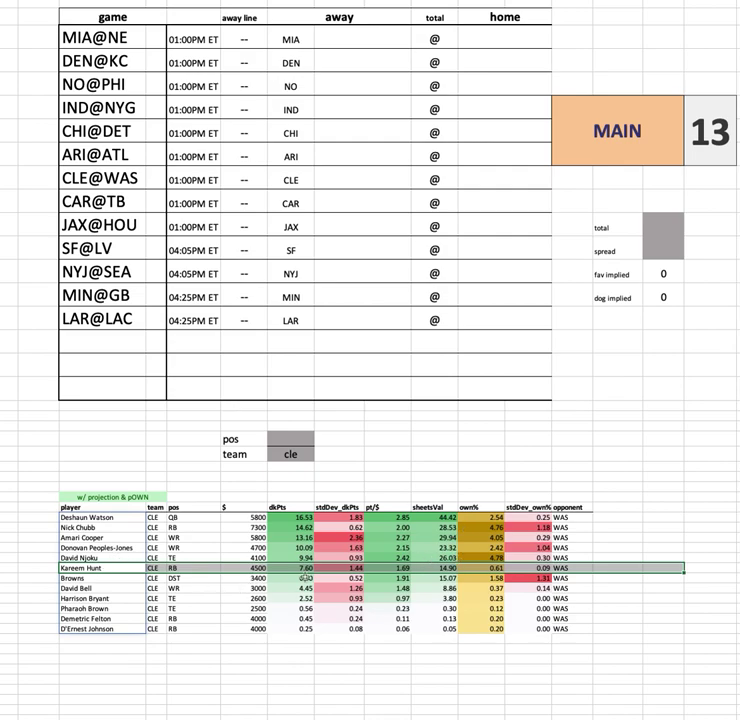
left_click(112, 578)
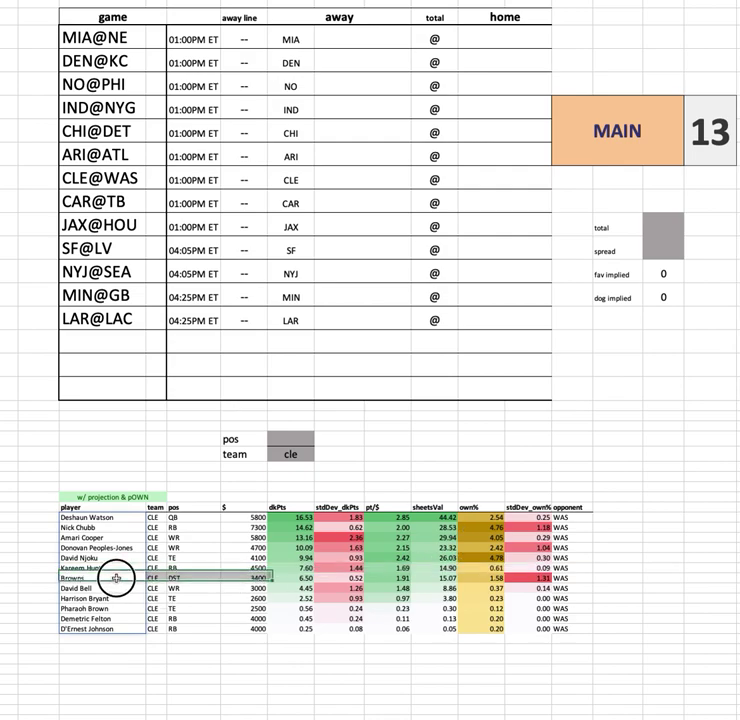
- Highlight the Browns defense row, then switch the team filter above the projections table to was
left_click_drag(657, 579, 659, 580)
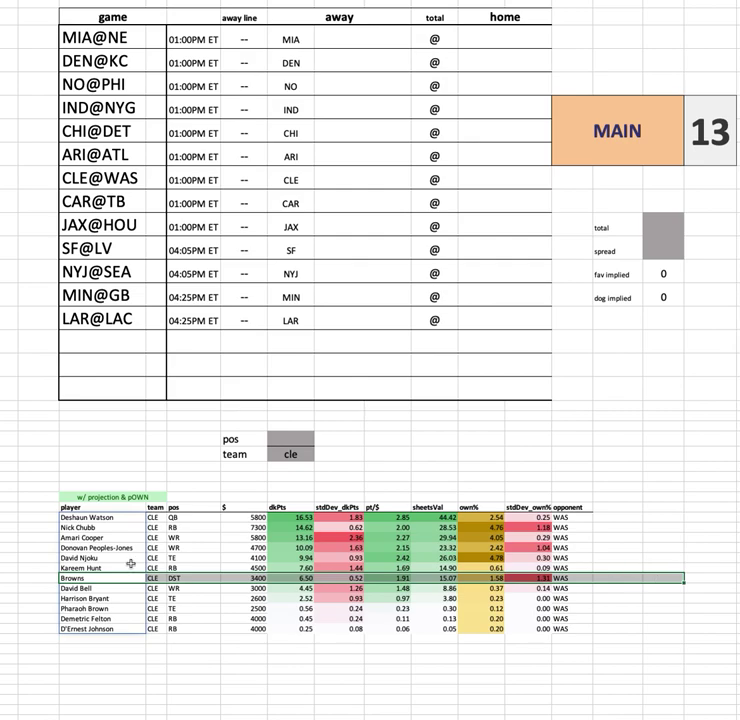
left_click(300, 454)
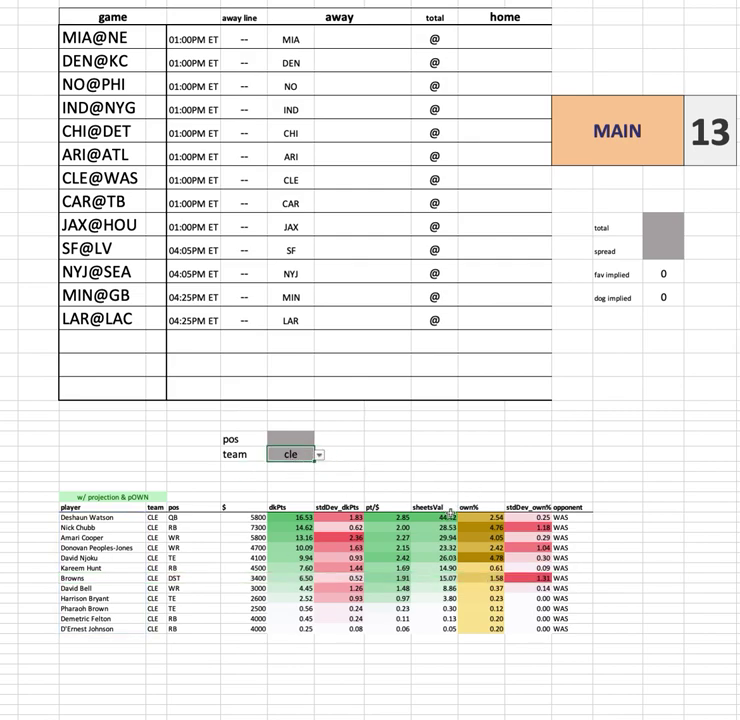
type("was")
key("Return")
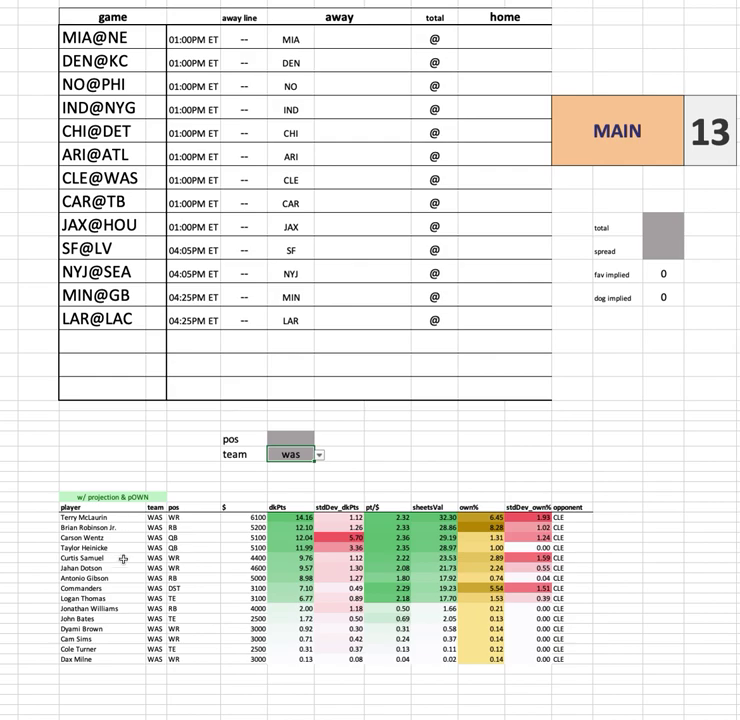
- Examine Washington's first three projection rows, then compare the dkPts of quarterbacks Carson Wentz and Taylor Heinicke
left_click_drag(121, 540, 619, 519)
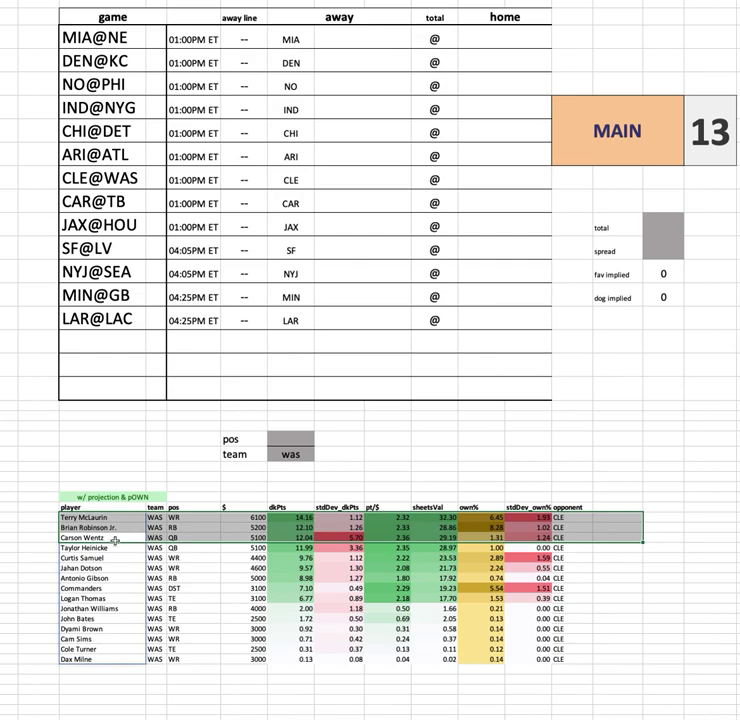
left_click(135, 549)
left_click_drag(135, 549, 565, 543)
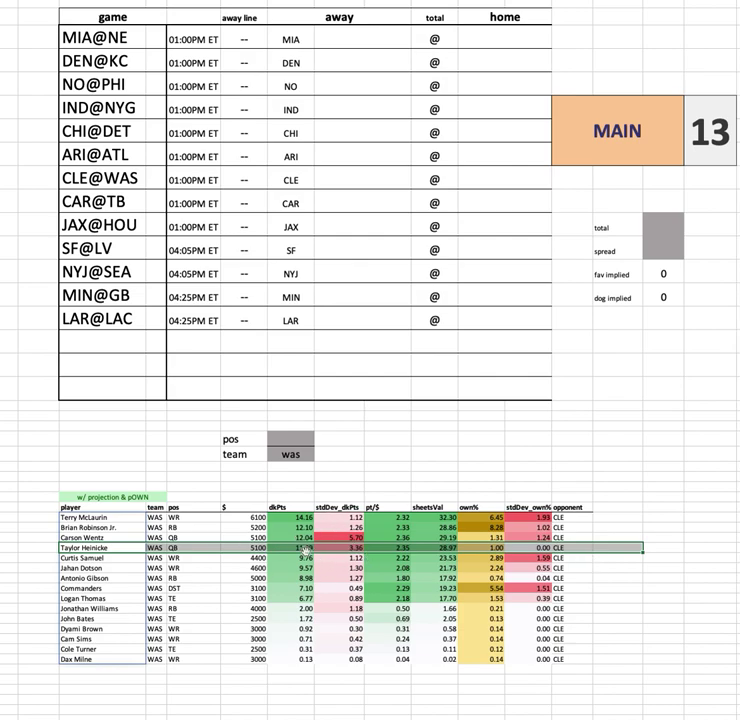
left_click(305, 538)
left_click_drag(305, 538, 305, 548)
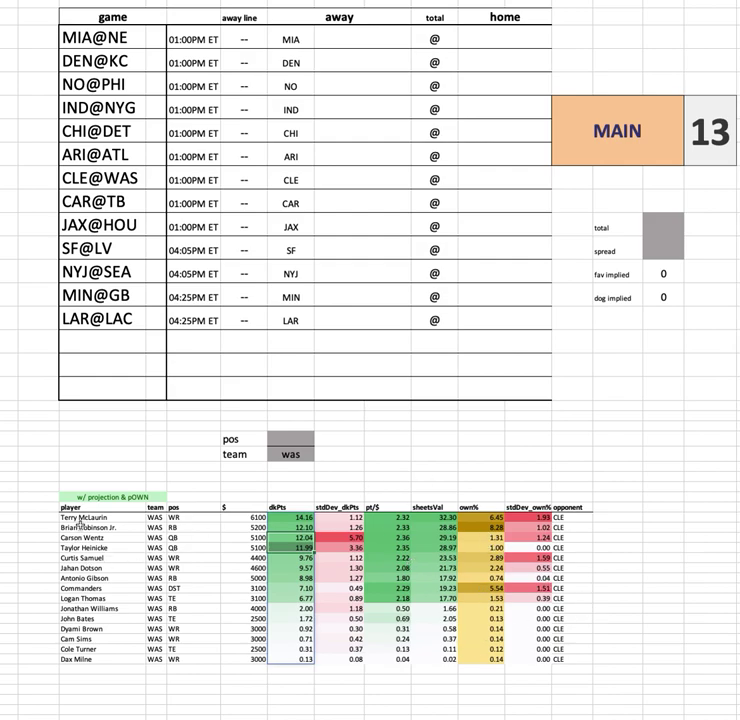
- Review the projection and ownership rows of Terry McLaurin, Brian Robinson Jr. and Antonio Gibson
left_click_drag(88, 517, 600, 517)
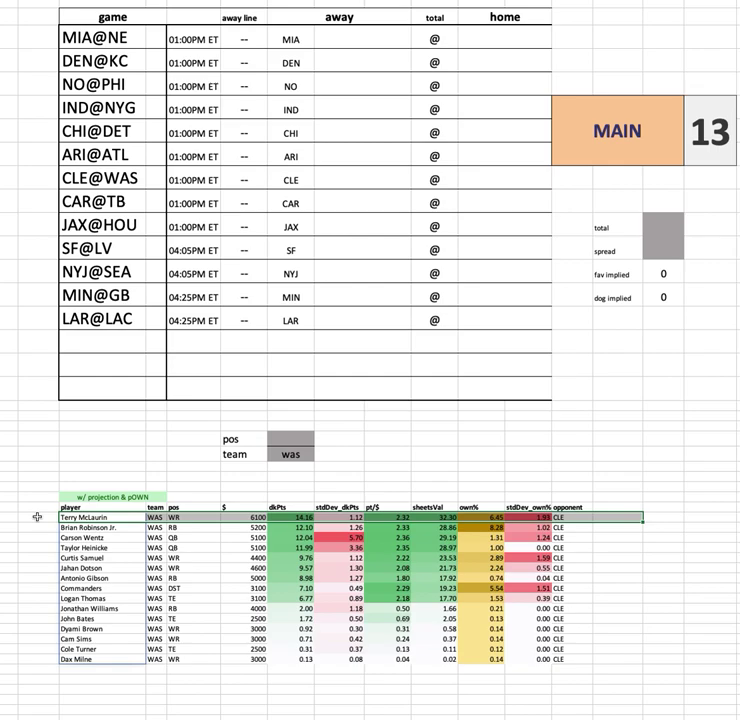
left_click(112, 527)
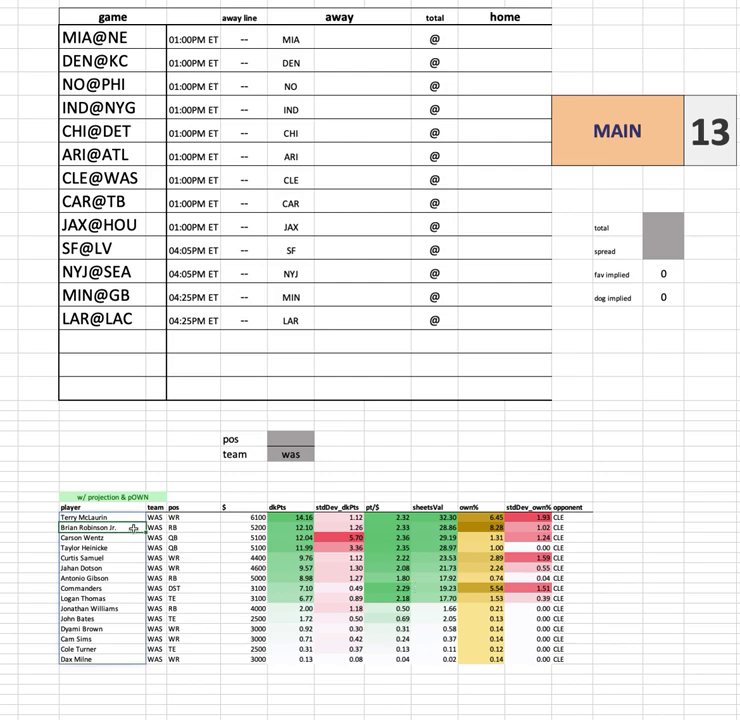
left_click_drag(132, 527, 617, 528)
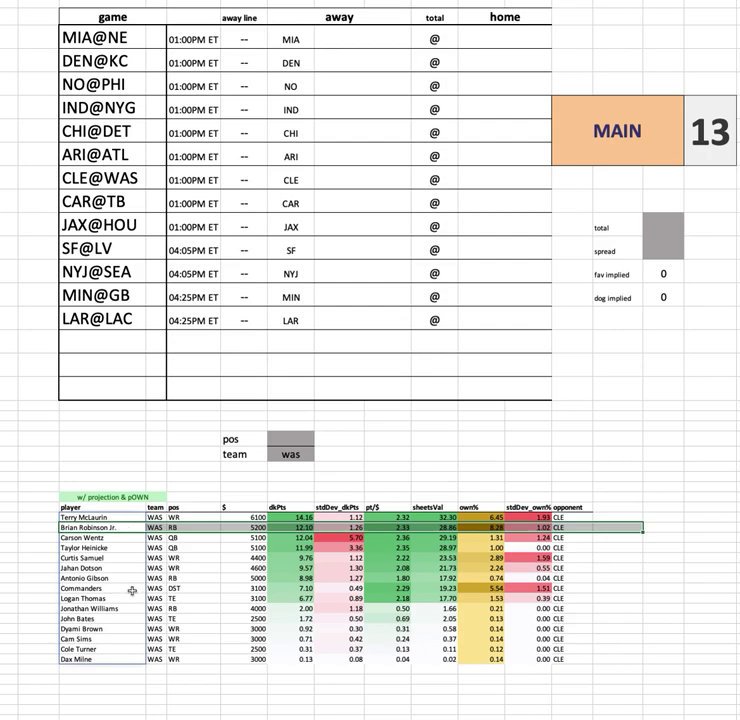
left_click(125, 557)
left_click(130, 578)
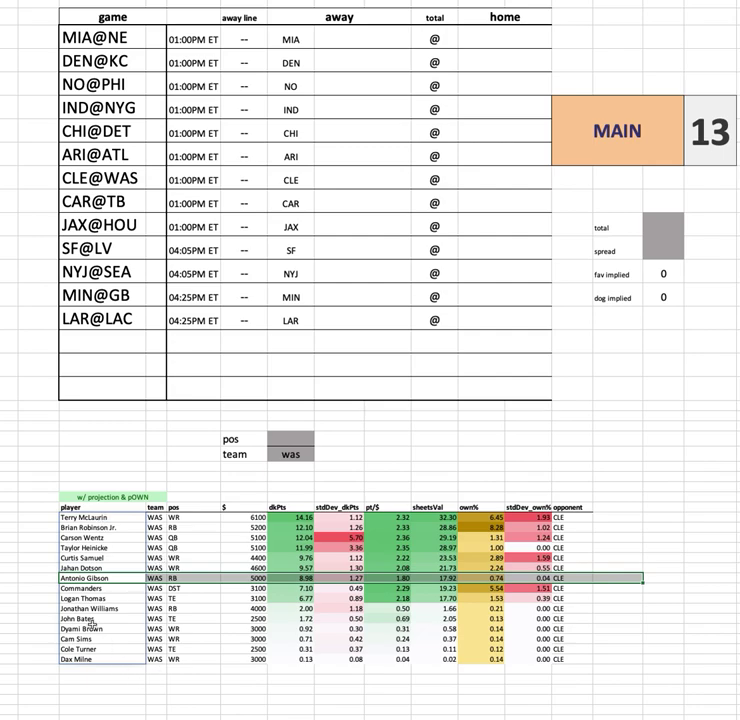
- Review the projection row of Carson Wentz and the figures of receivers Curtis Samuel and Jahan Dotson
left_click(100, 537)
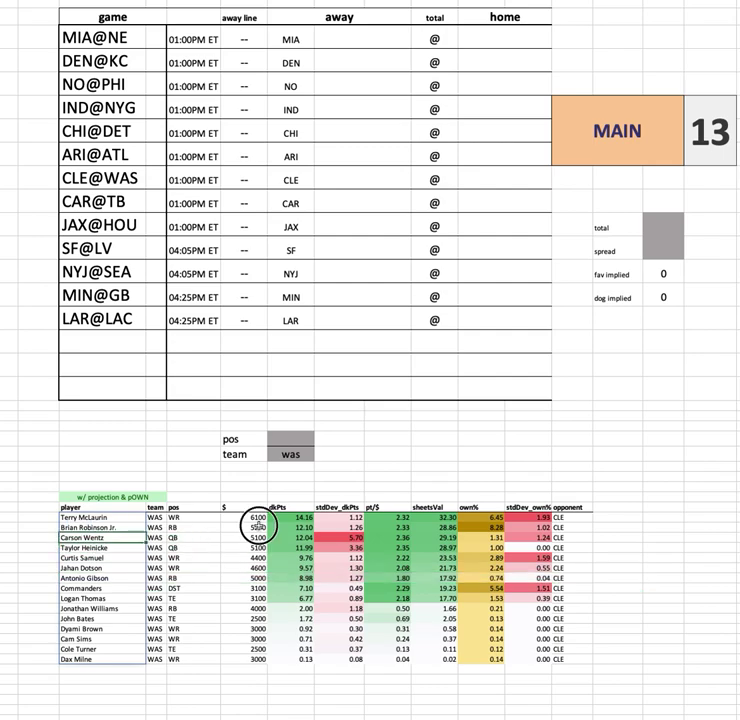
left_click_drag(215, 529, 560, 537)
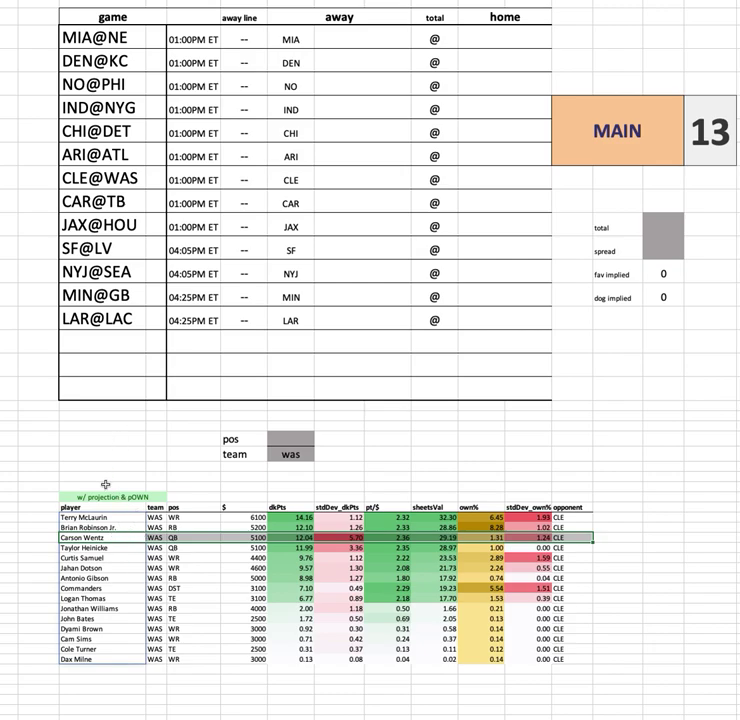
left_click_drag(118, 558, 274, 561)
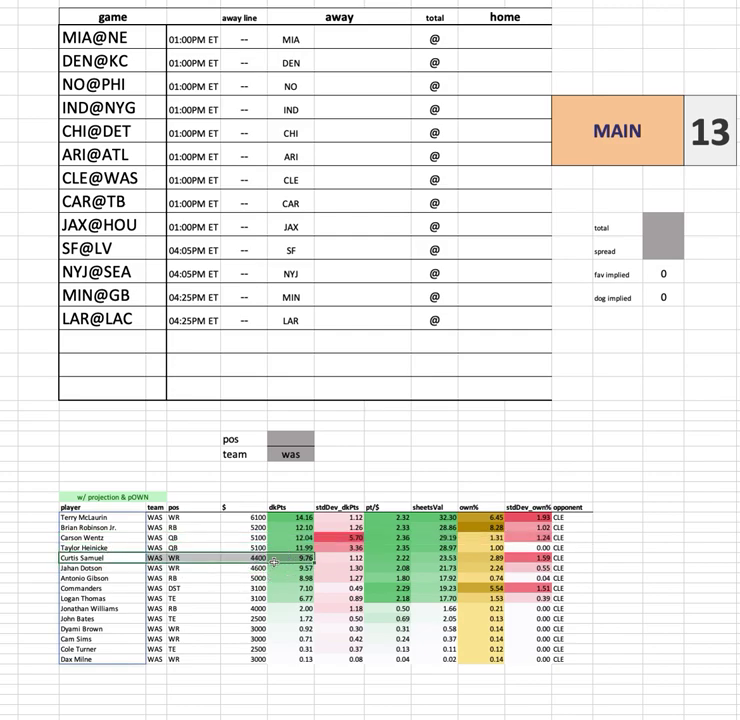
left_click_drag(104, 568, 335, 566)
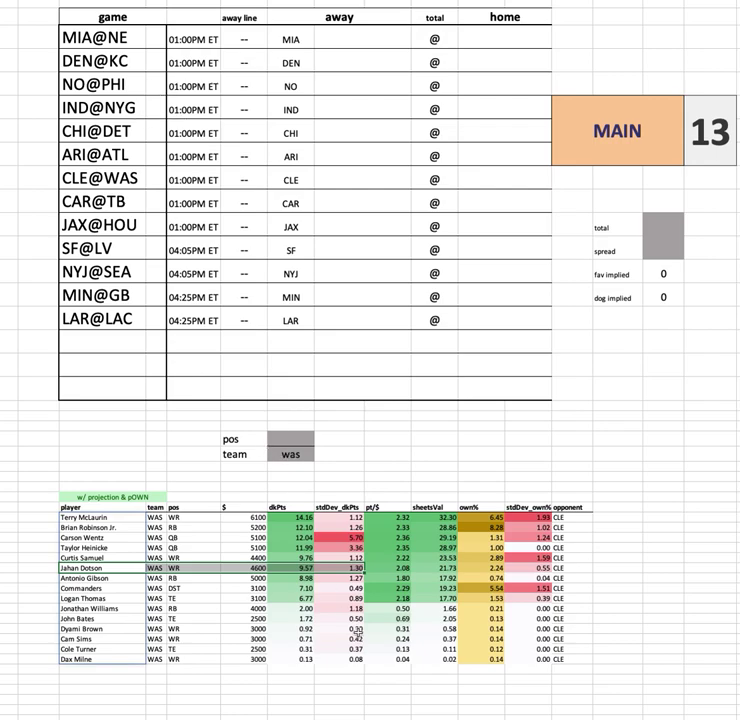
- Examine the Commanders defense row from salary to ownership, including its sheetsVal and dkPts values
left_click(244, 588)
left_click(610, 588, "shift")
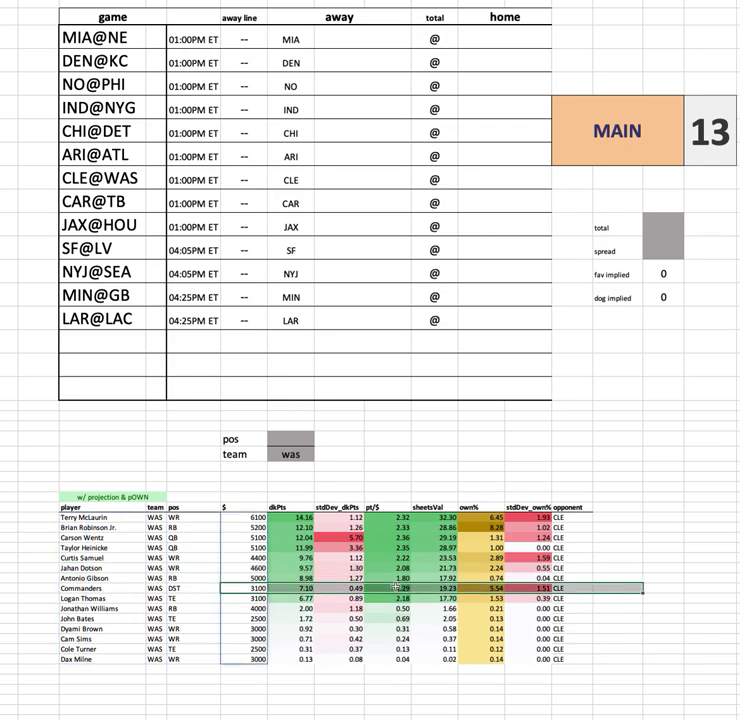
left_click(440, 588)
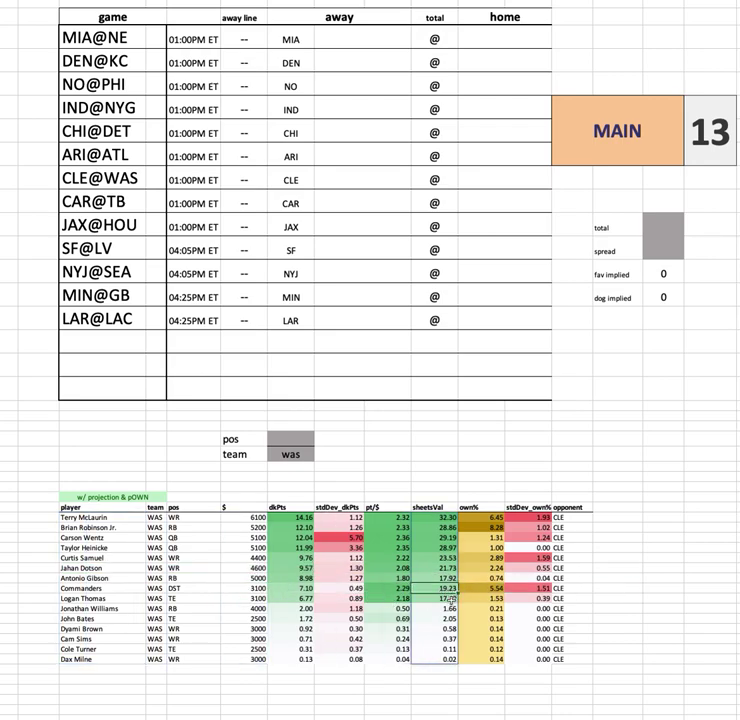
left_click(281, 567)
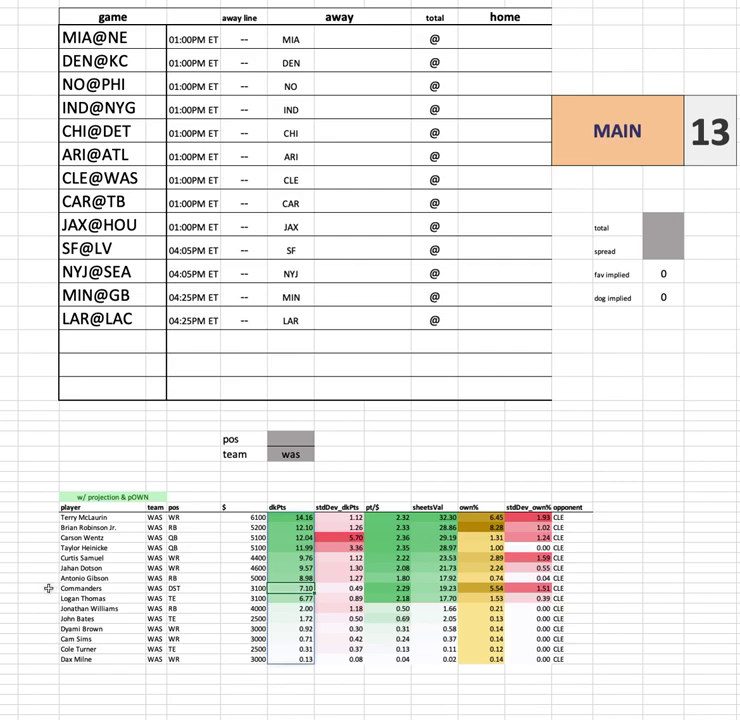
left_click_drag(36, 588, 628, 588)
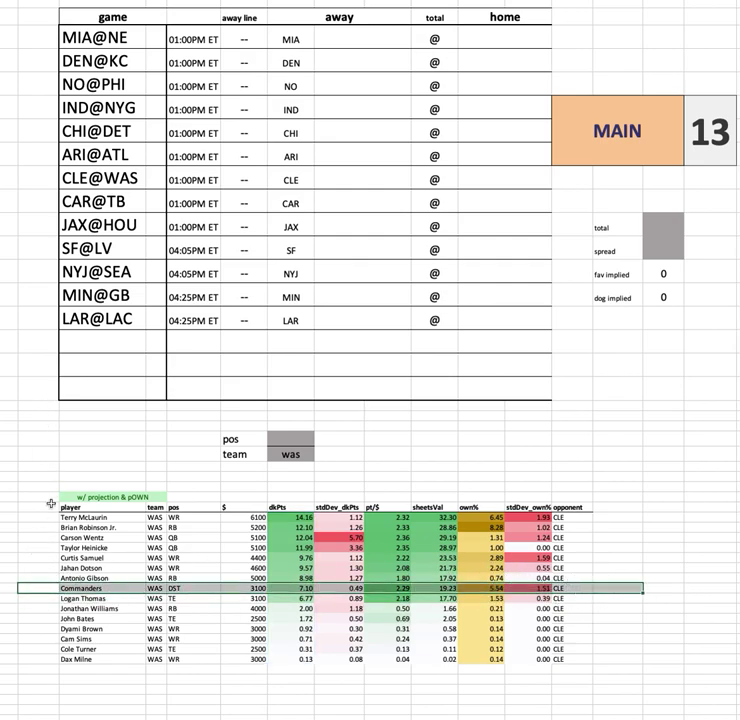
- Set the team filter above the projections table to car
left_click(281, 457)
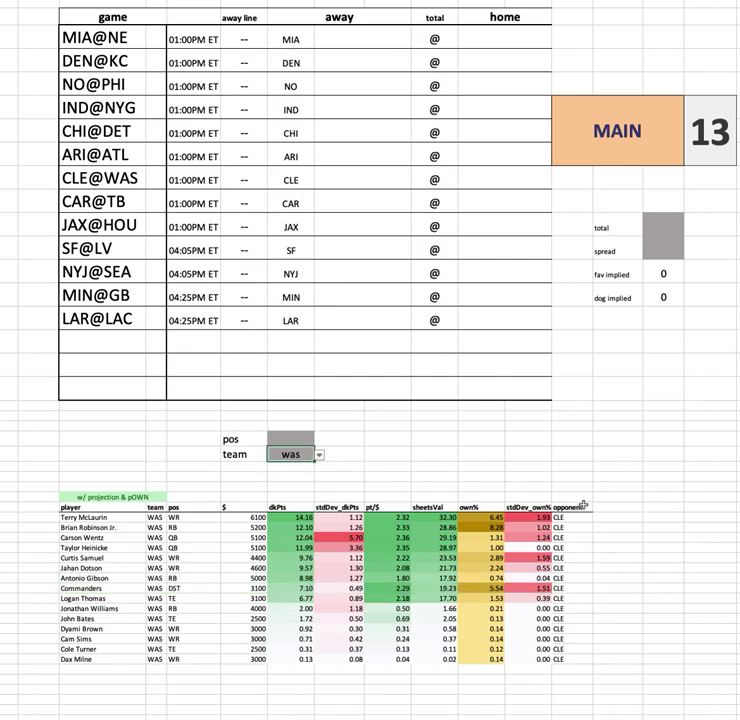
type("car")
key("Return")
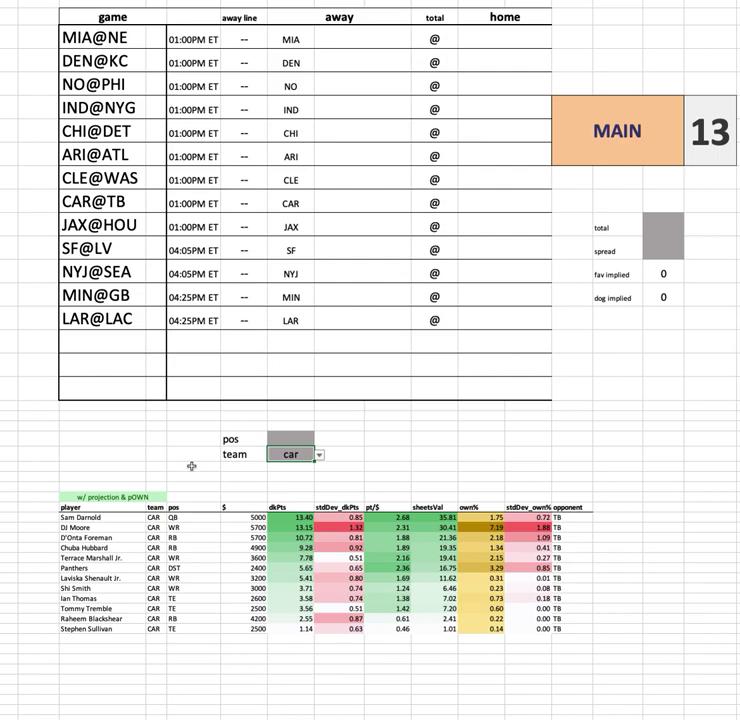
- Locate the CAR@TB game in the schedule and look over the Carolina player names in the projections table
left_click(121, 201)
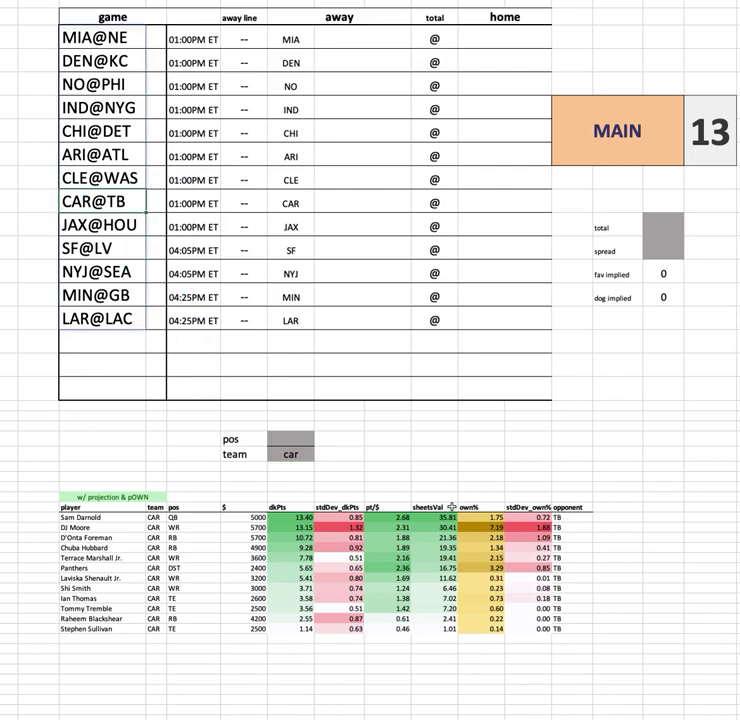
left_click_drag(104, 517, 145, 610)
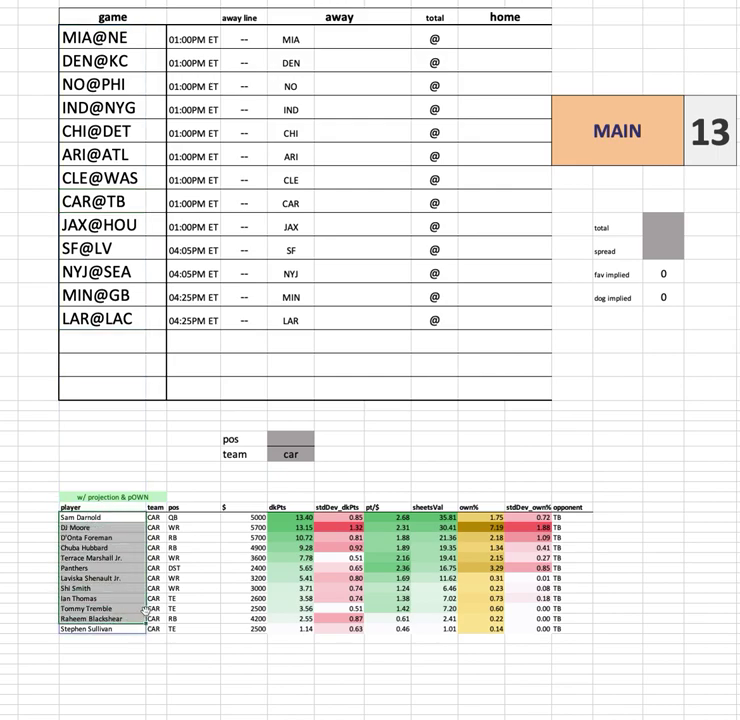
left_click(503, 39)
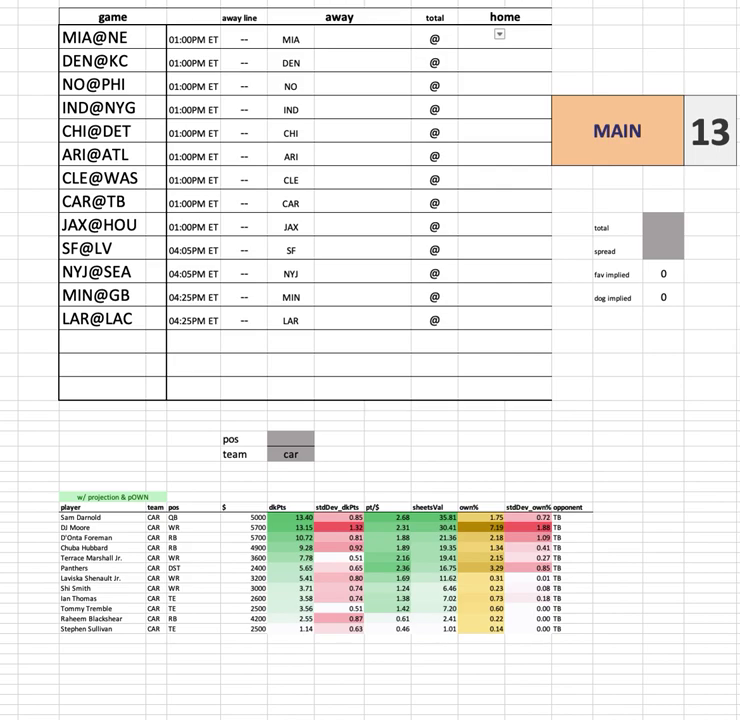
left_click(500, 38)
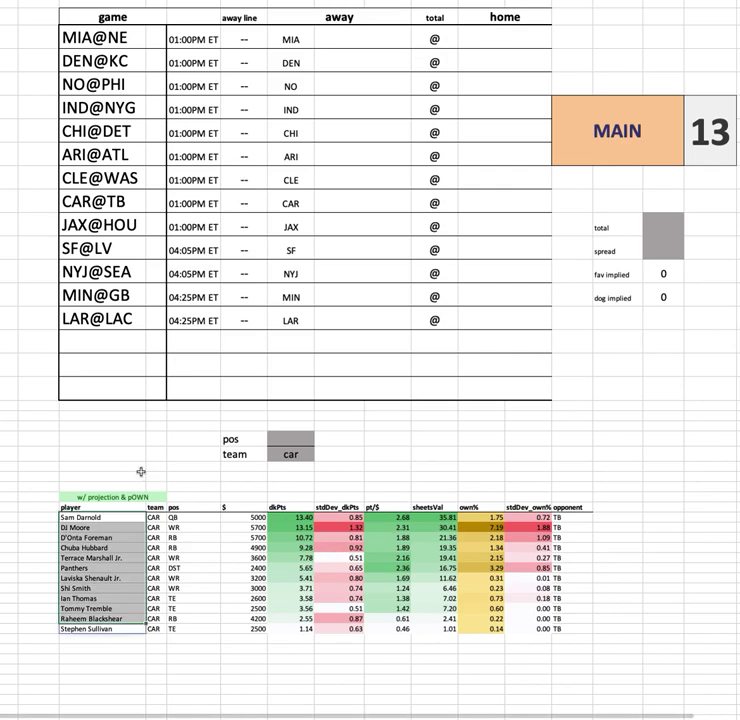
- Review the rows of running backs D'Onta Foreman and Chuba Hubbard, receiver DJ Moore, and quarterback Sam Darnold's entry
left_click(88, 537)
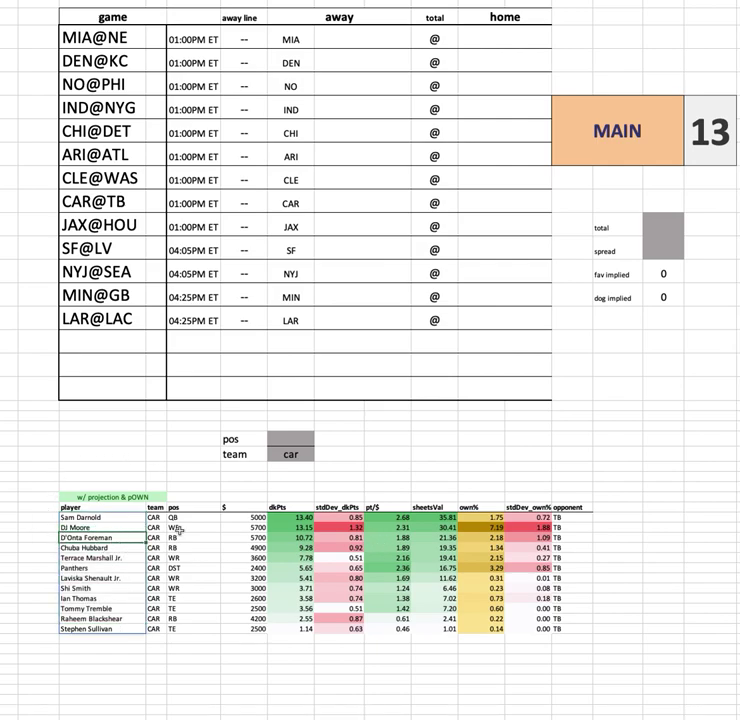
left_click_drag(95, 537, 578, 552)
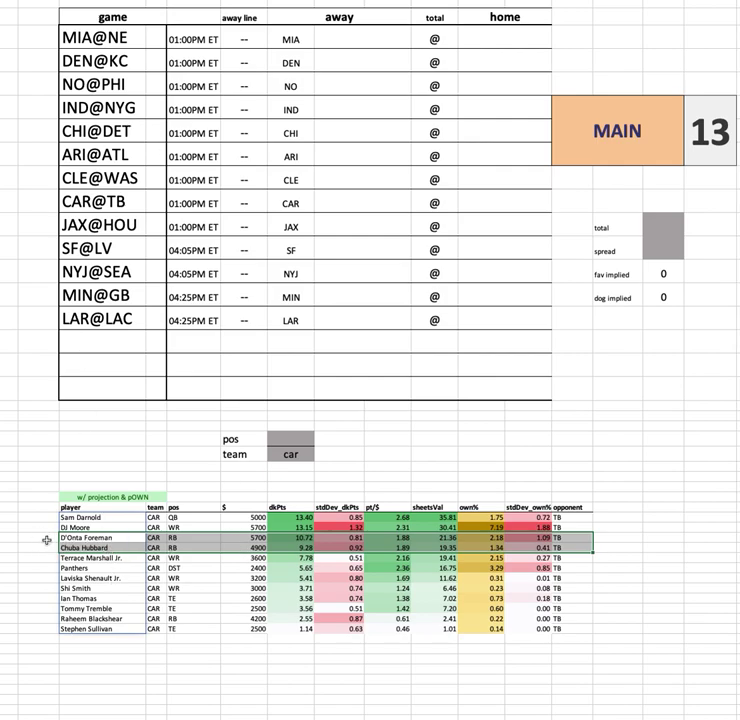
left_click_drag(88, 529, 638, 531)
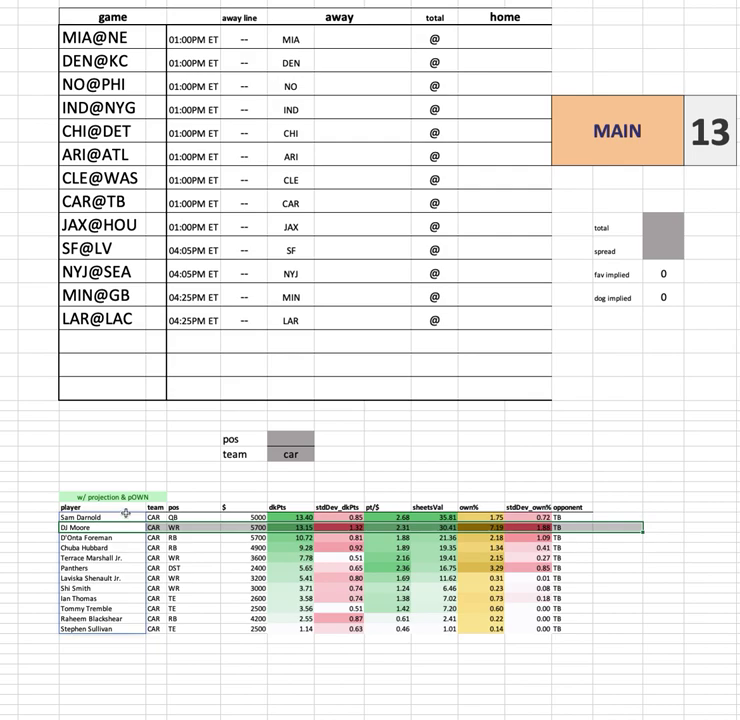
left_click(75, 517)
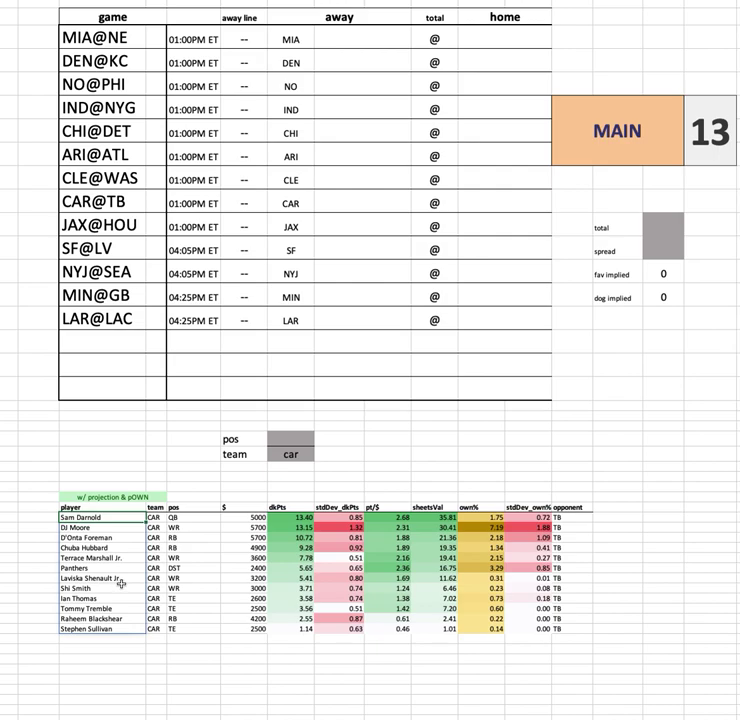
- Highlight the DJ Moore and Terrace Marshall Jr. rows together to compare the two Carolina receivers
left_click(140, 527)
left_click_drag(140, 527, 611, 527)
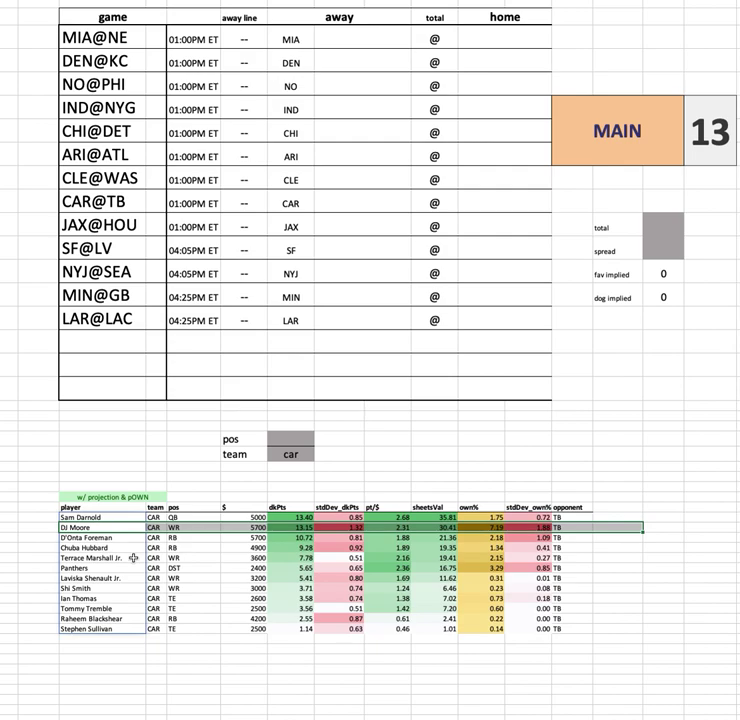
left_click(618, 557)
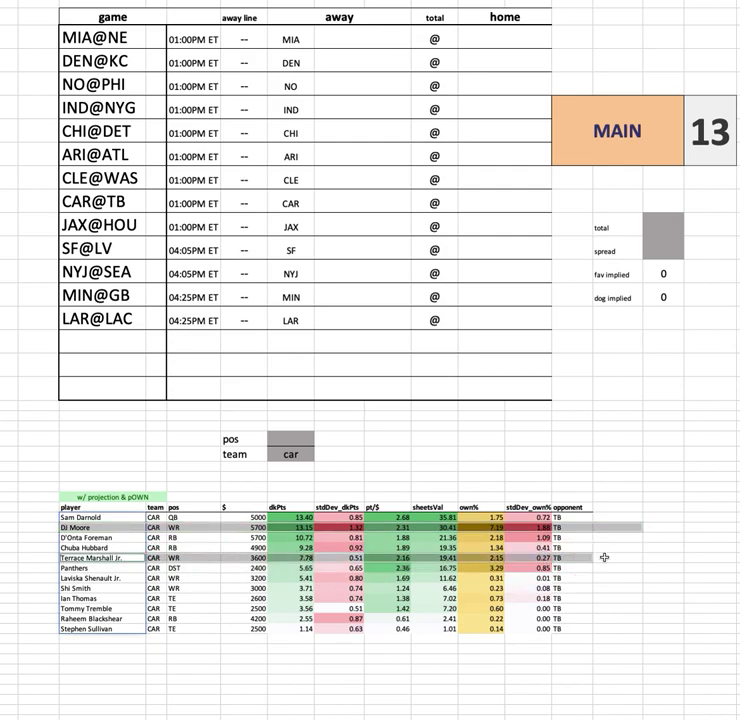
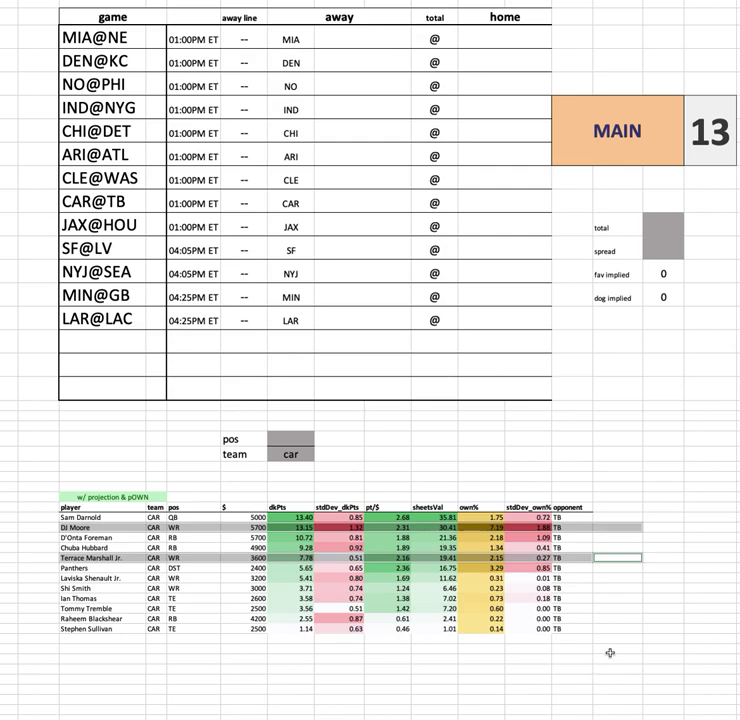
- Clear the two-row highlight, then recheck DJ Moore's full projection row and his salary
left_click(168, 455)
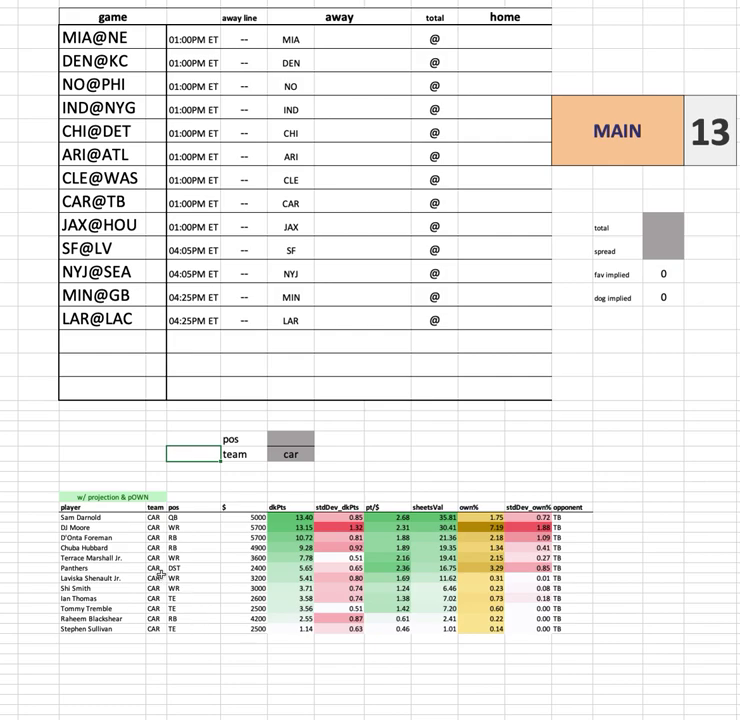
left_click(121, 517)
key("ctrl+shift+Down")
left_click(612, 523)
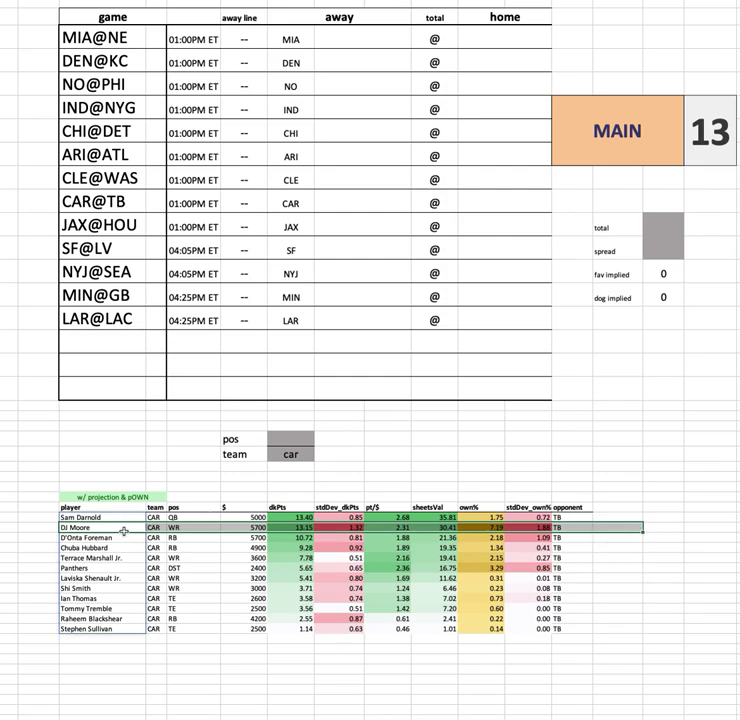
left_click(239, 527)
key("ctrl+shift+Down")
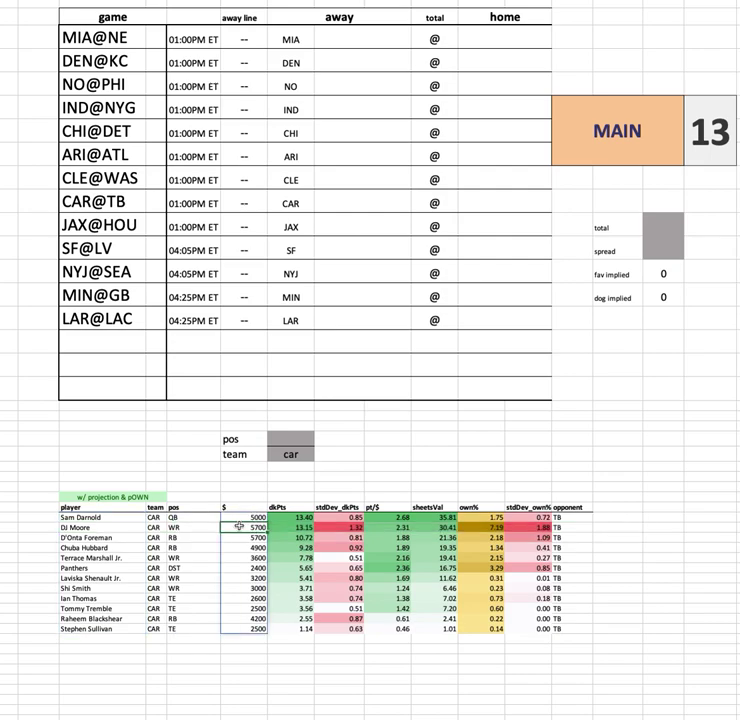
- Filter the projections table to team tb and look over the Tampa Bay salary column
left_click(290, 453)
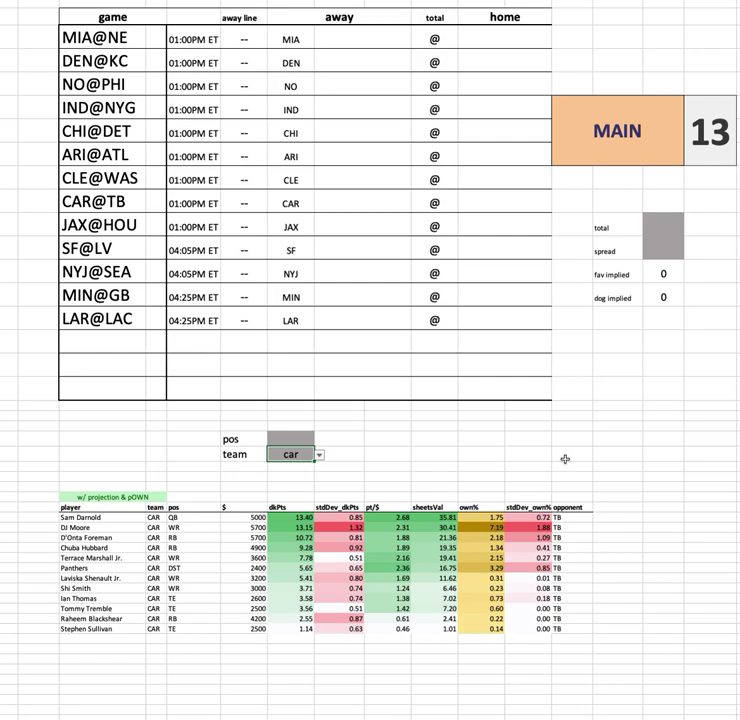
type("tb")
key("Return")
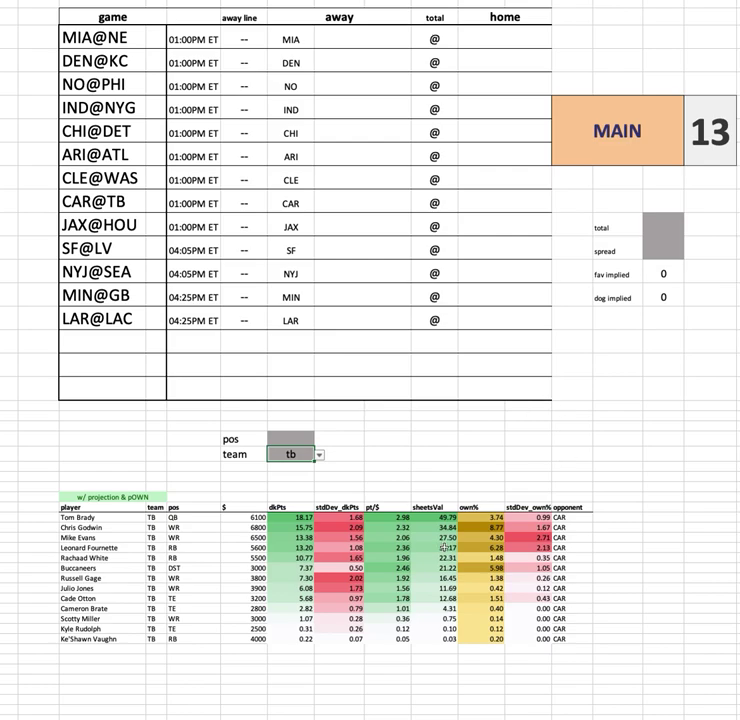
left_click_drag(244, 517, 248, 638)
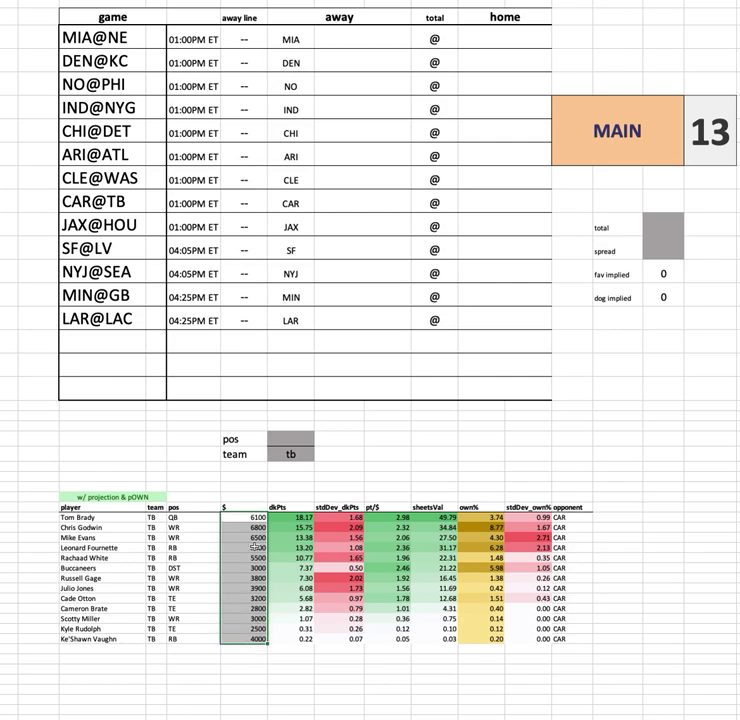
- Review the projection rows of receivers Mike Evans and Chris Godwin, including their salaries and Godwin's ownership
left_click_drag(99, 537, 576, 537)
left_click(241, 537)
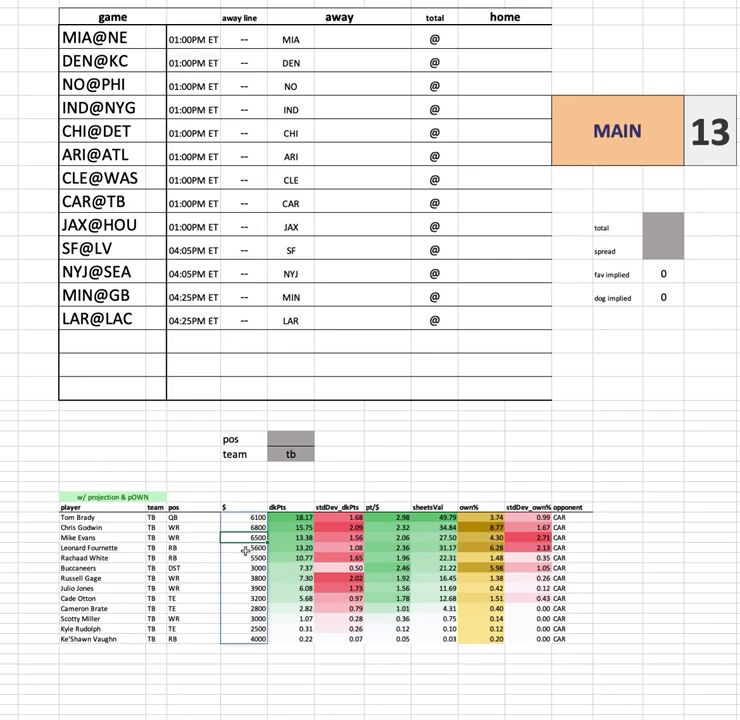
left_click_drag(116, 537, 617, 537)
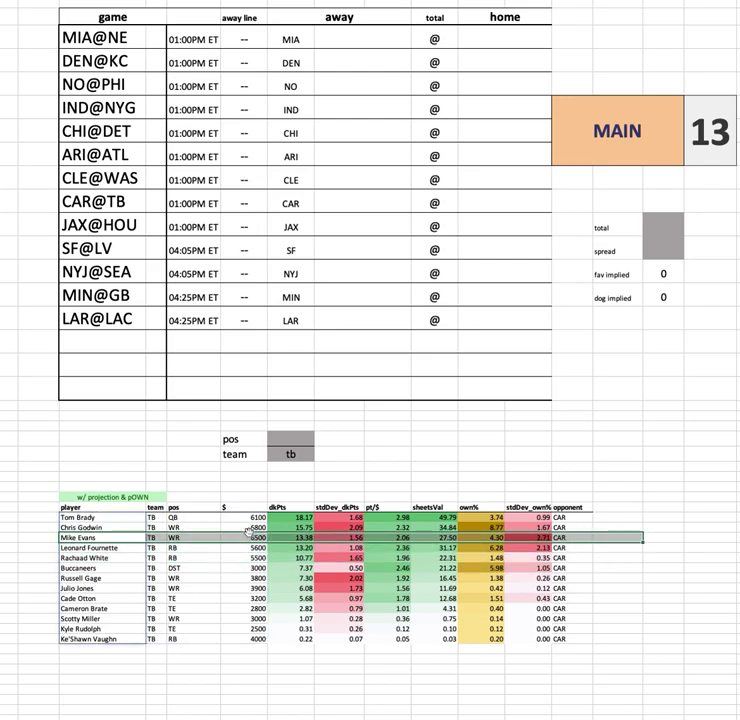
left_click_drag(245, 638, 230, 528)
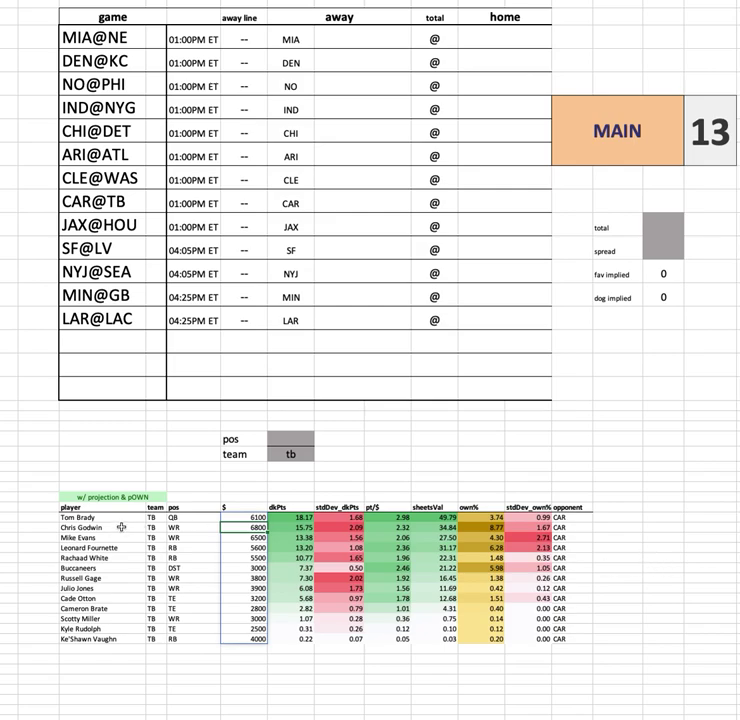
left_click_drag(105, 527, 626, 526)
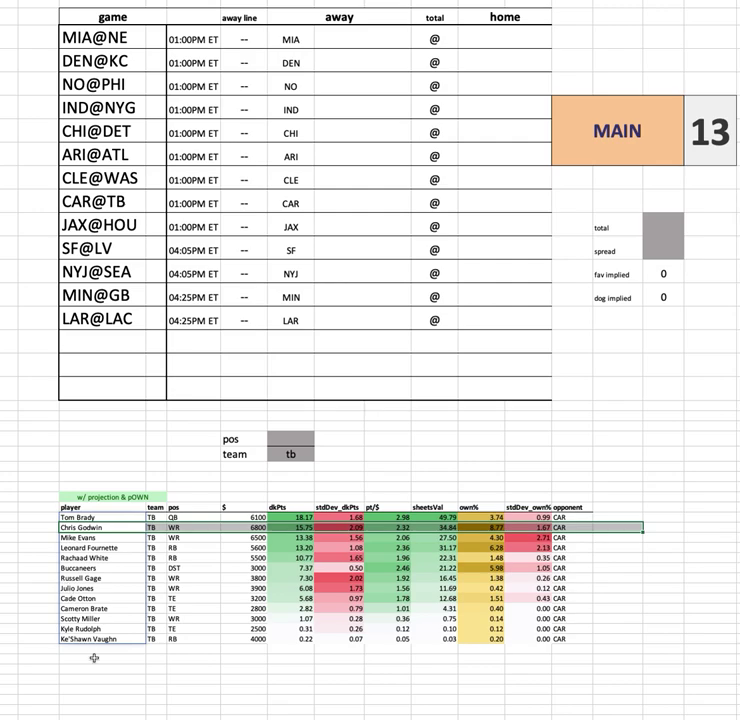
left_click(468, 506)
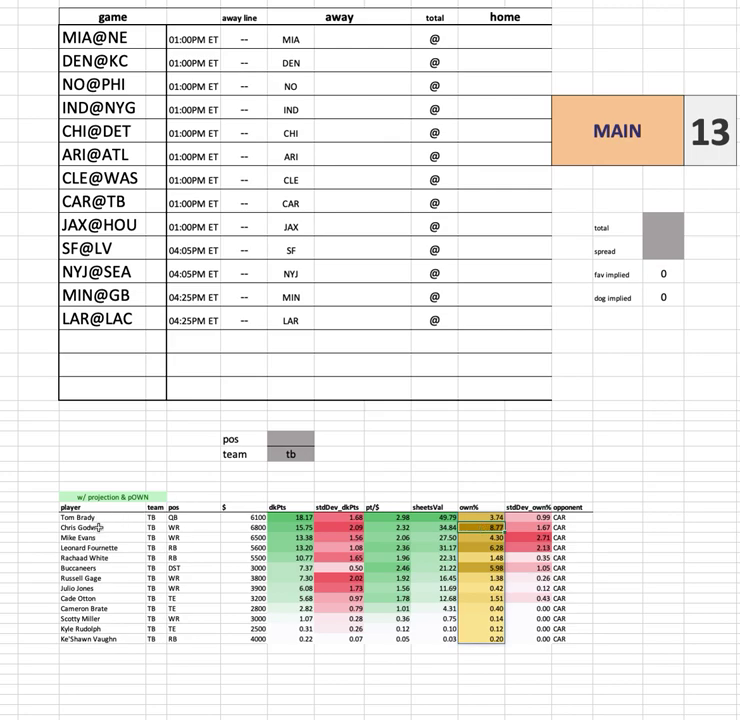
- Compare the Leonard Fournette and Rachaad White rows for the CAR@TB game, together and individually, and check the team's salaries
left_click(68, 198)
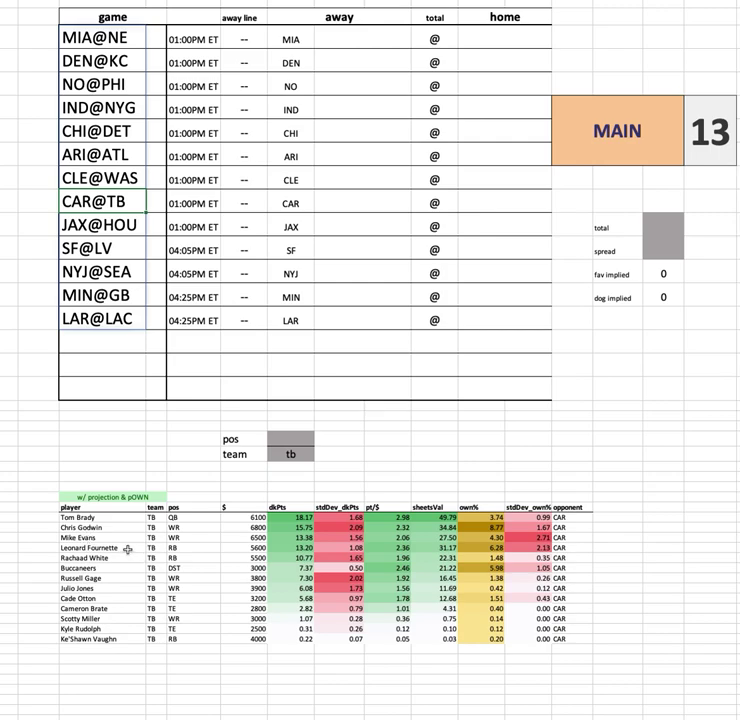
left_click_drag(128, 548, 590, 562)
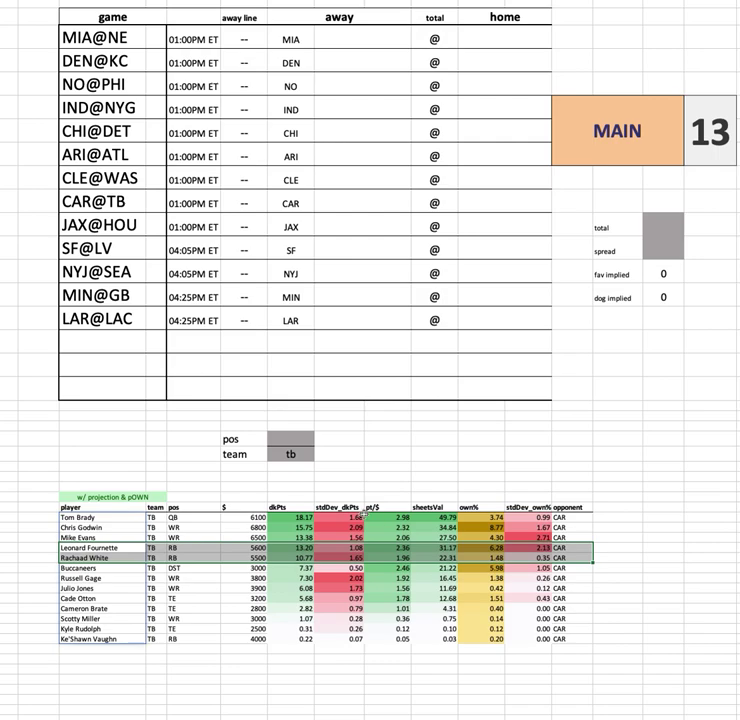
left_click(104, 548)
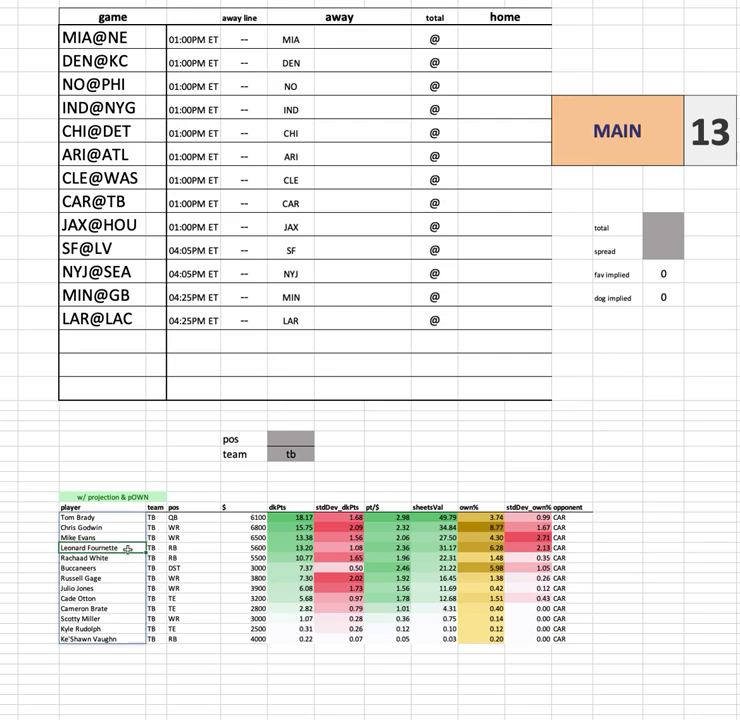
left_click_drag(131, 548, 632, 547)
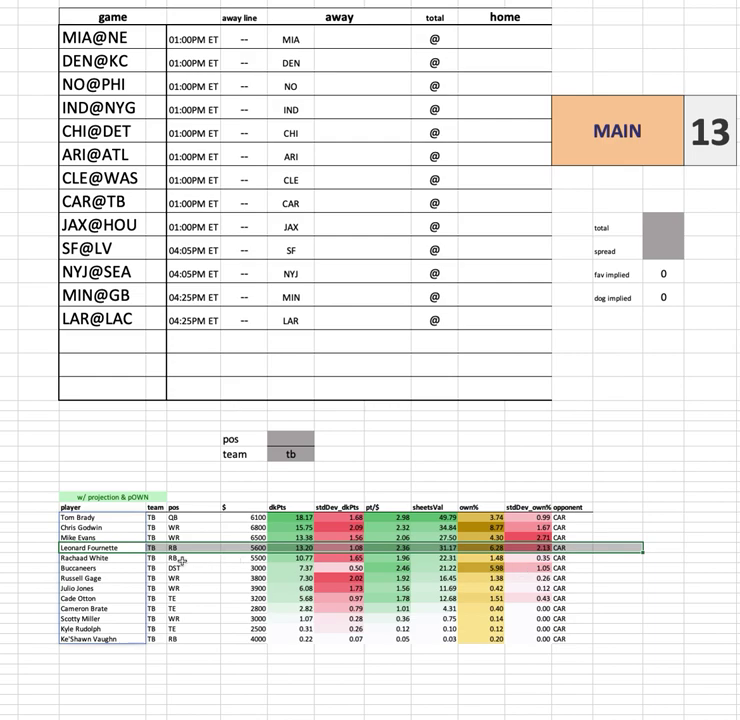
left_click_drag(119, 558, 605, 557)
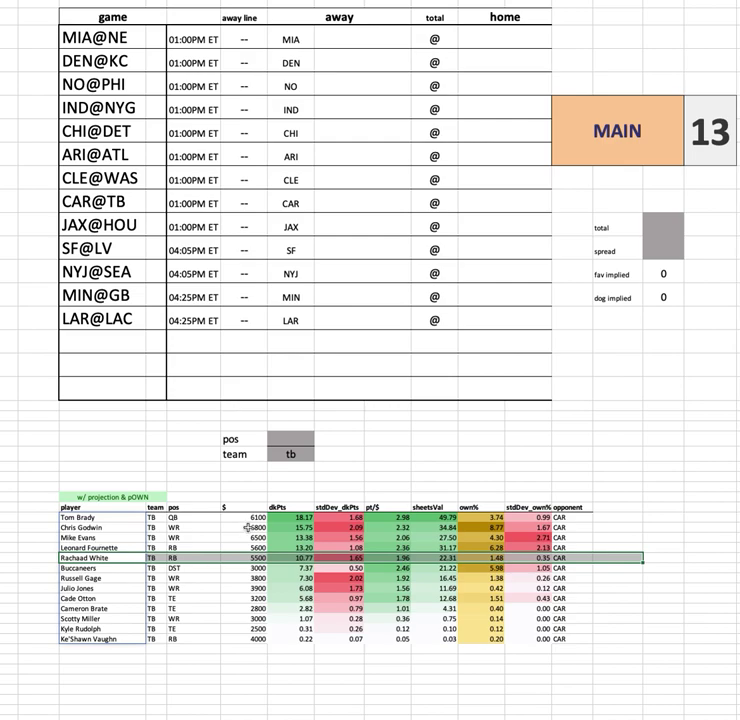
left_click_drag(247, 527, 245, 638)
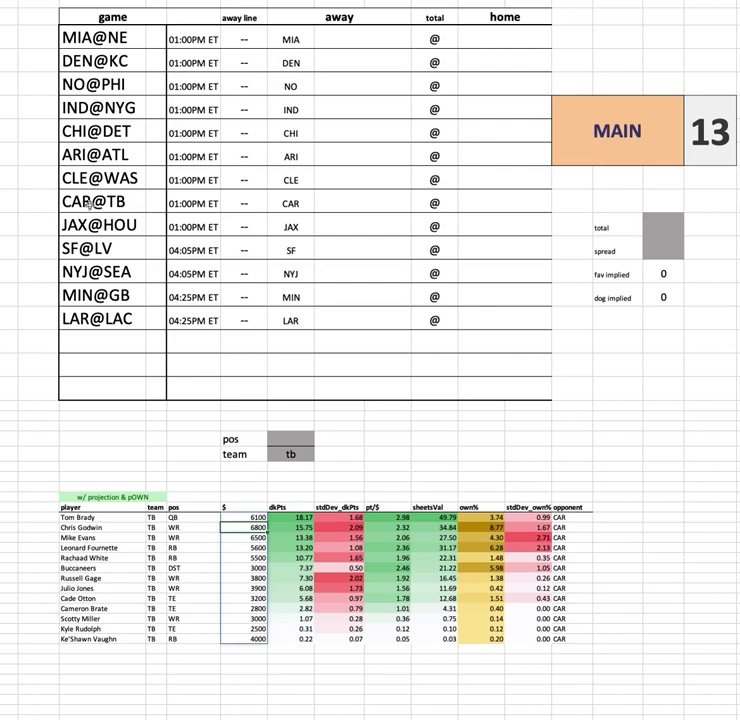
- Examine the Buccaneers defense row and its sheetsVal, and compare the Russell Gage and Julio Jones rows
left_click_drag(112, 570, 604, 568)
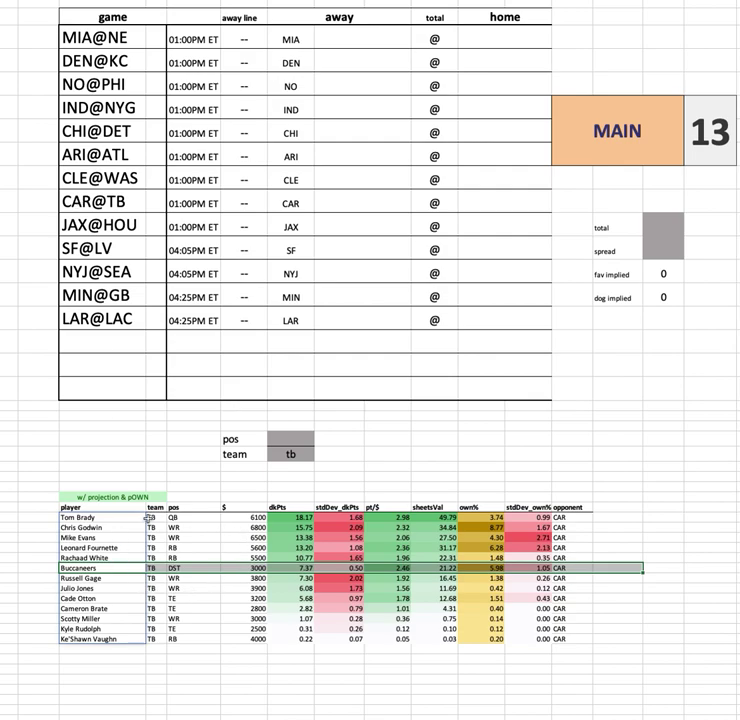
left_click(440, 568)
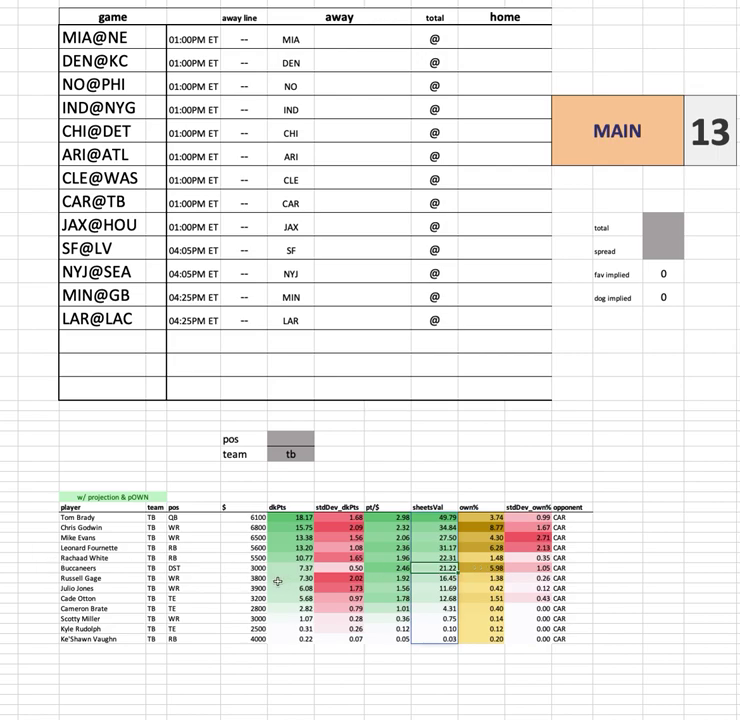
left_click_drag(245, 572, 612, 567)
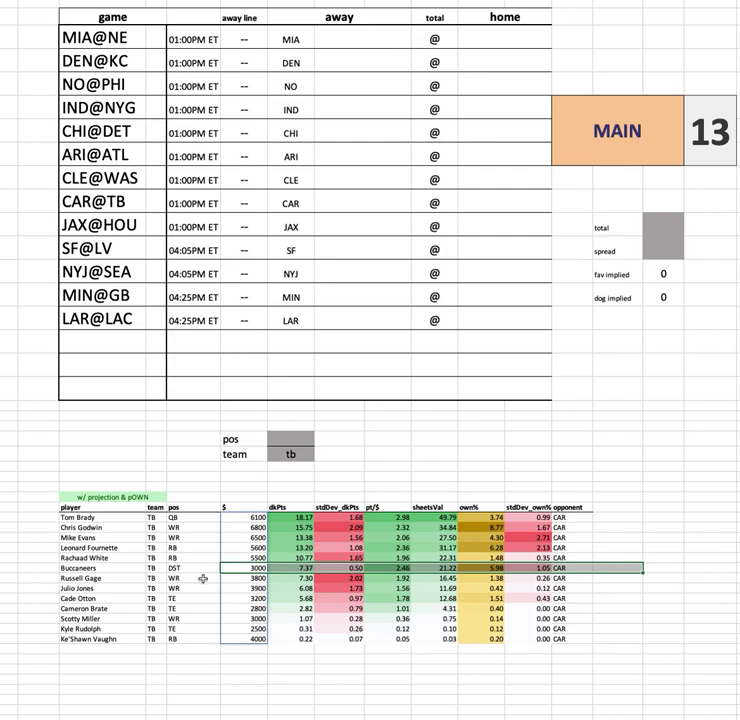
left_click(122, 581)
left_click_drag(122, 581, 585, 590)
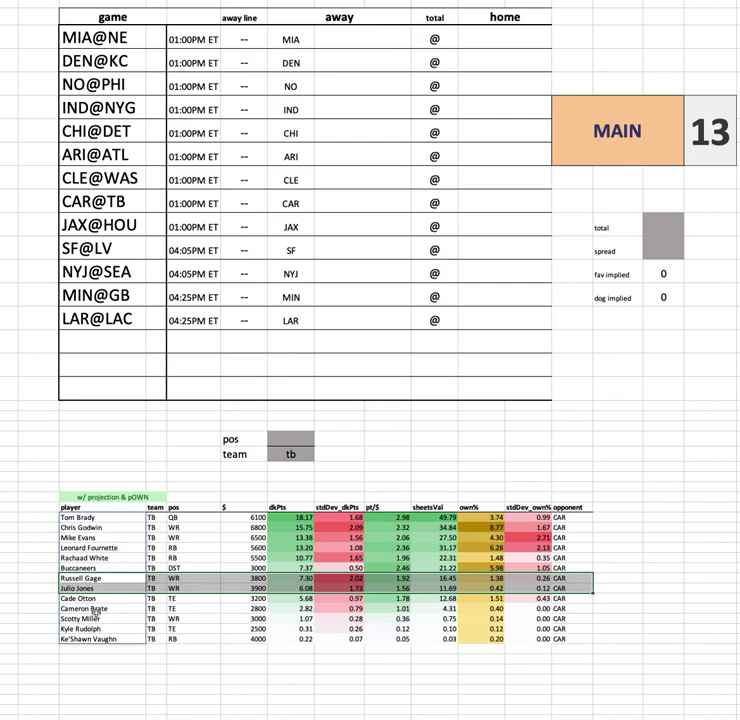
- Review quarterback Tom Brady's full projection row, from salary through ownership, and clear the highlight
left_click(108, 518)
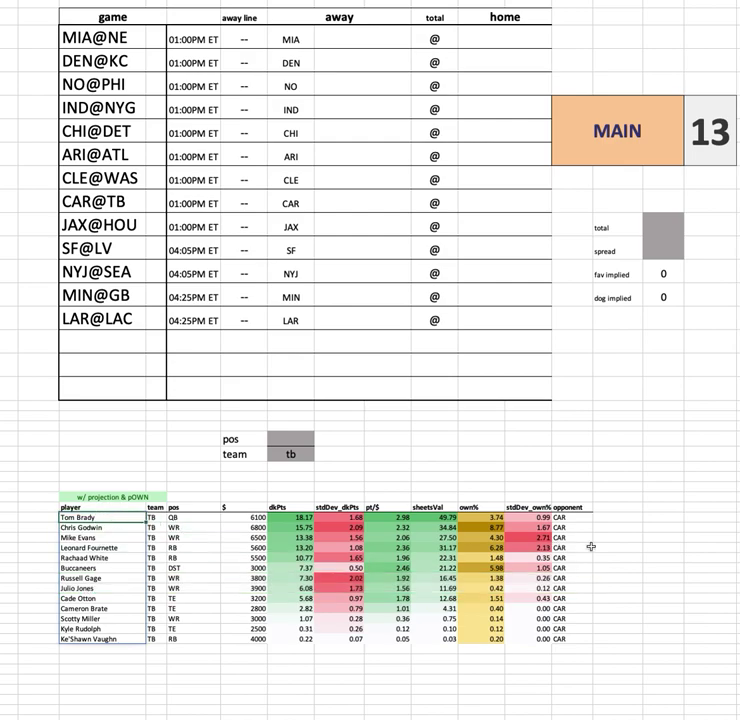
left_click(621, 521, "shift")
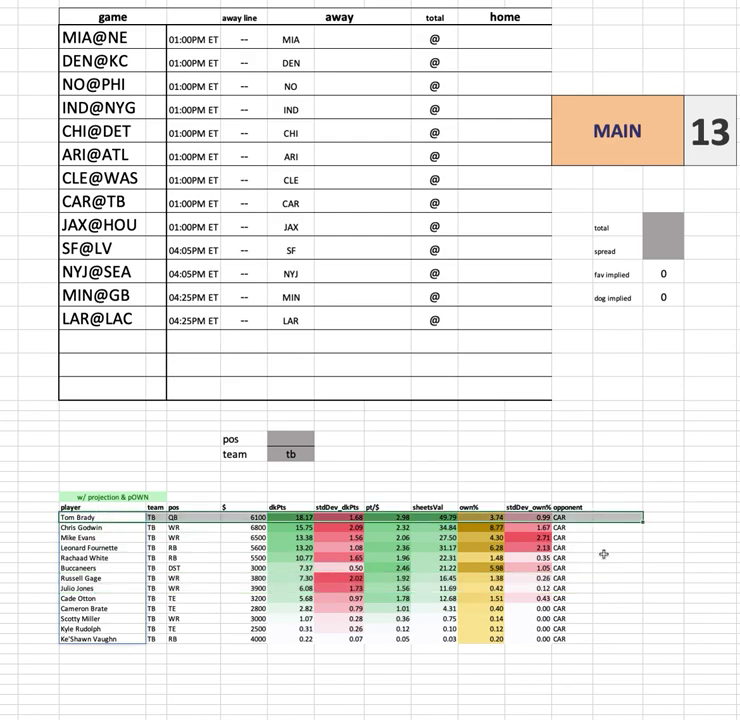
left_click(41, 518)
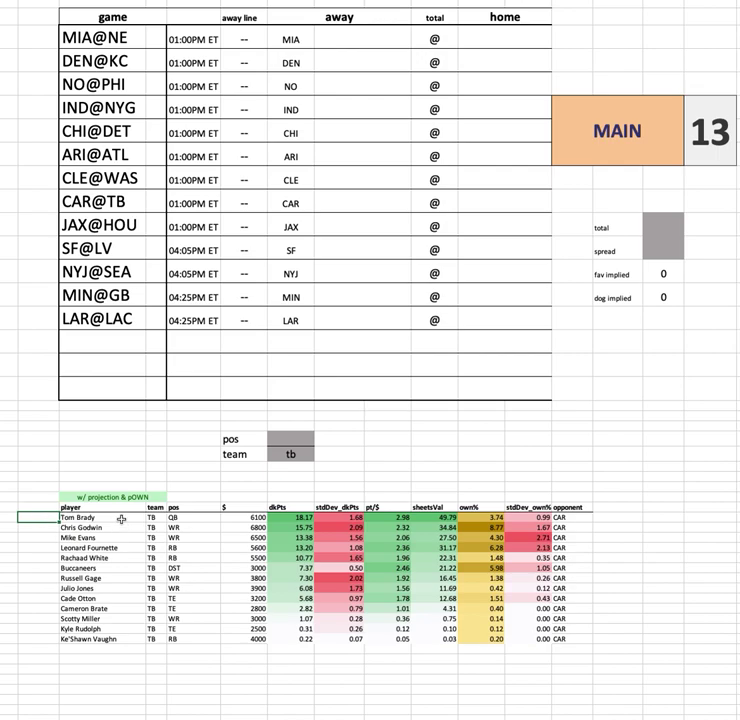
left_click_drag(121, 519, 628, 521)
left_click(40, 453)
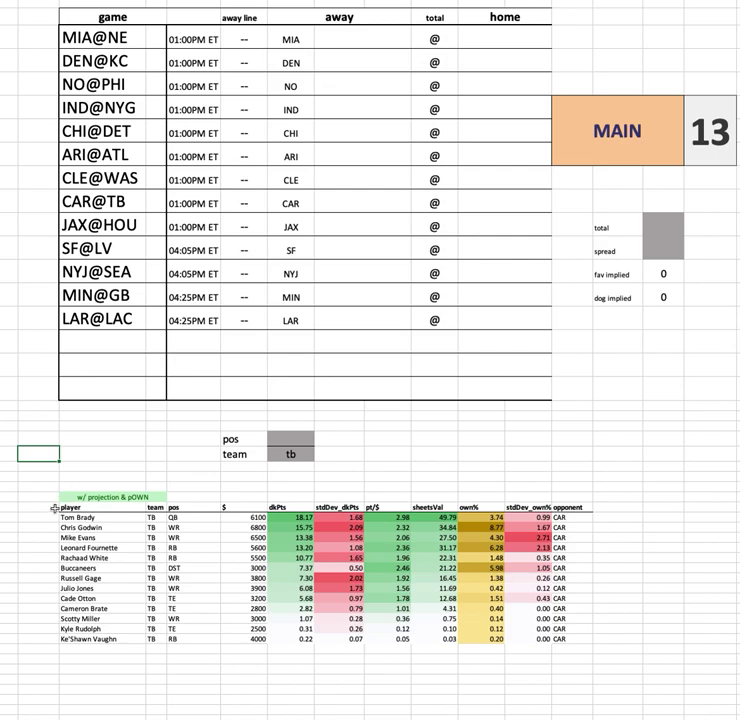
- Switch the projections table's team filter to jax
left_click(288, 454)
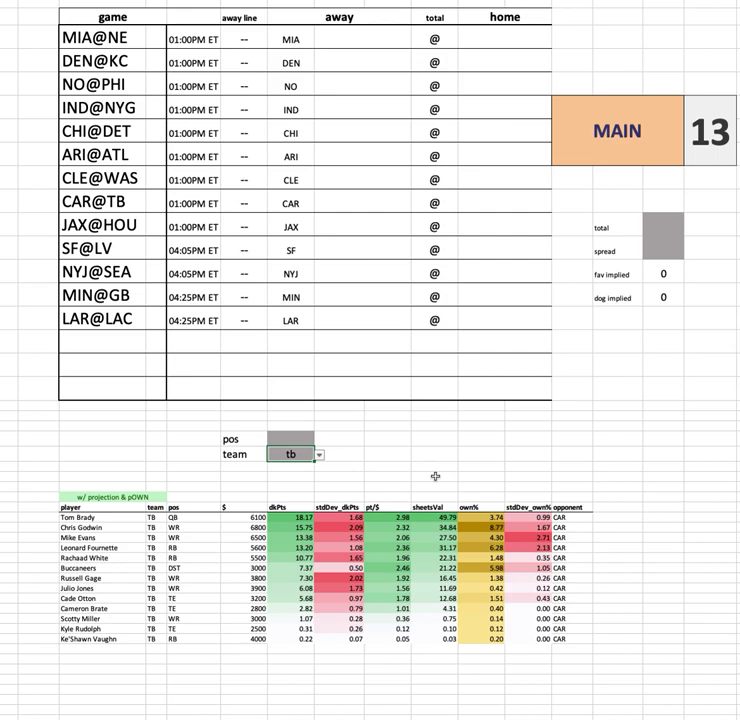
left_click_drag(482, 517, 482, 598)
left_click(290, 454)
type("jax")
key("Return")
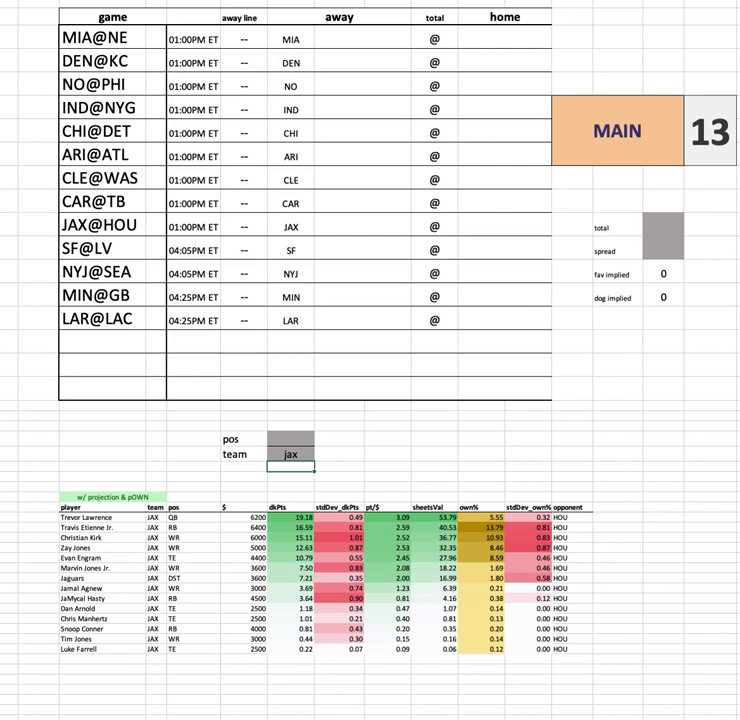
- Highlight and review quarterback Trevor Lawrence's full projection row in the Jacksonville table
left_click(478, 40)
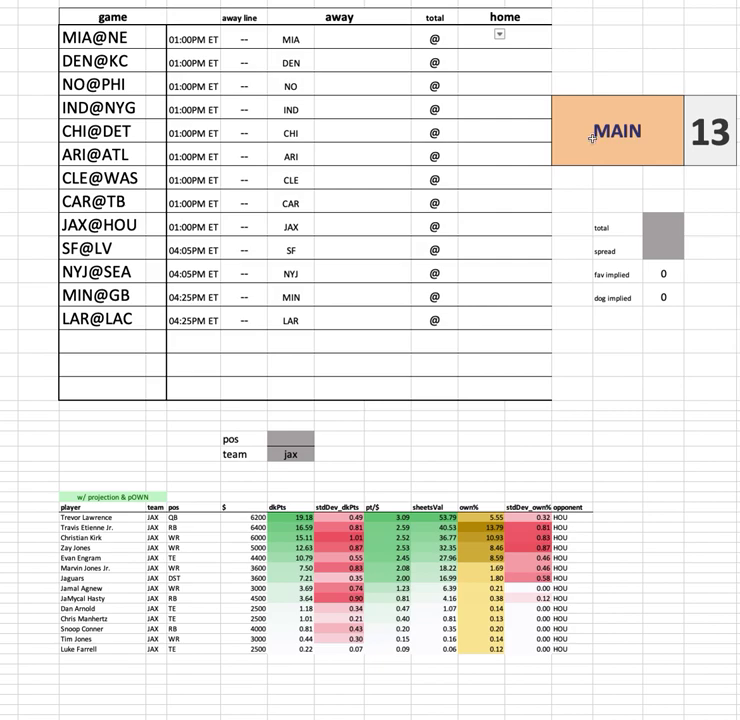
left_click(290, 466)
left_click(130, 517)
key("ctrl+shift+Down")
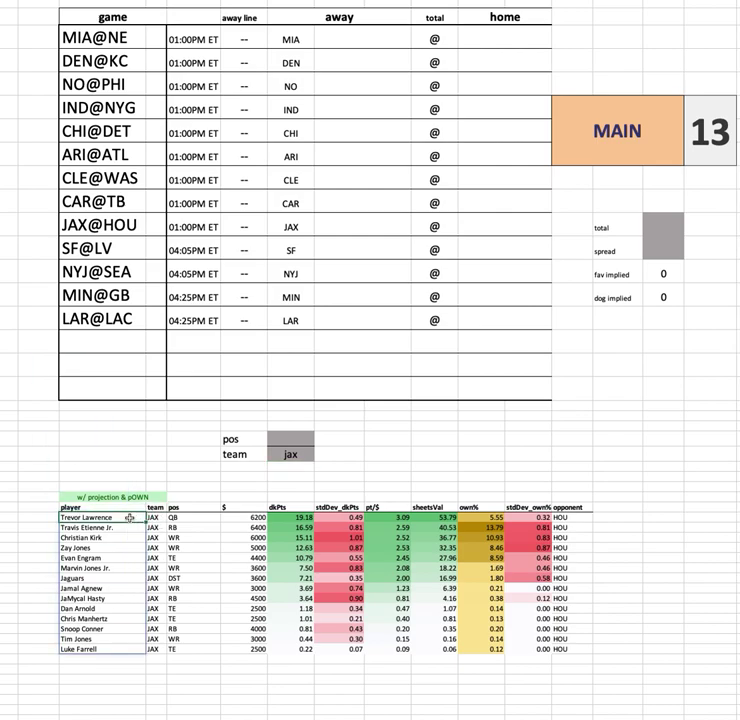
left_click(624, 521, "shift")
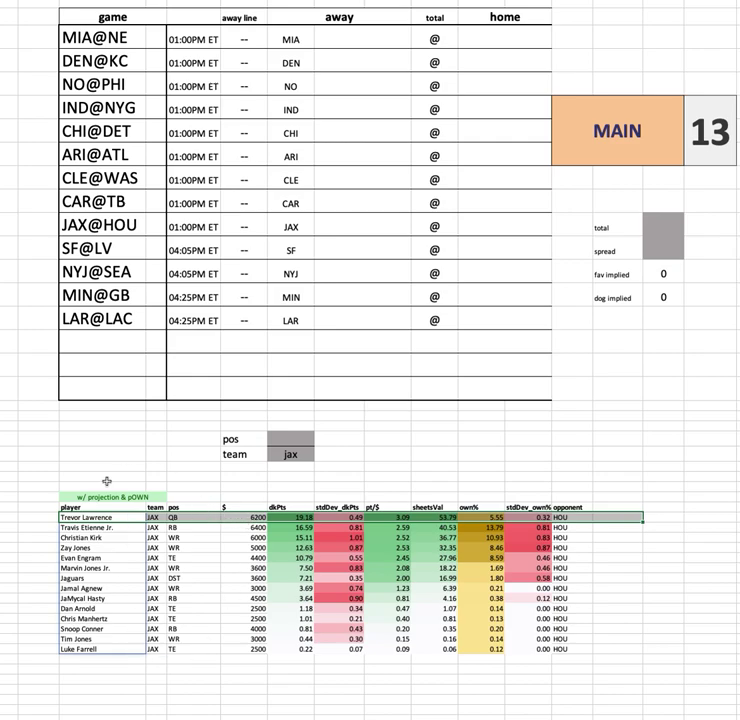
left_click(38, 517)
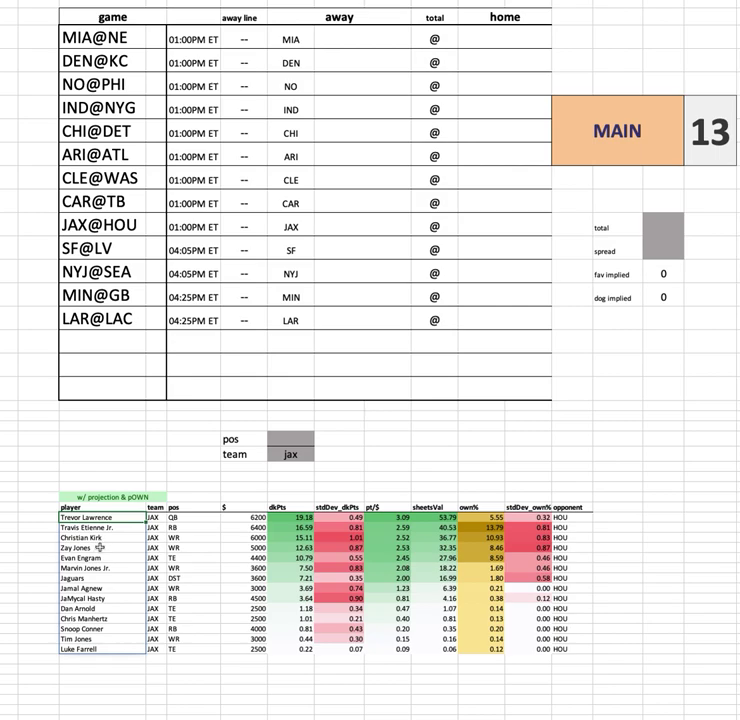
- Look over the Jacksonville names from Trevor Lawrence to Zay Jones and review Christian Kirk's full projection row
left_click(112, 518)
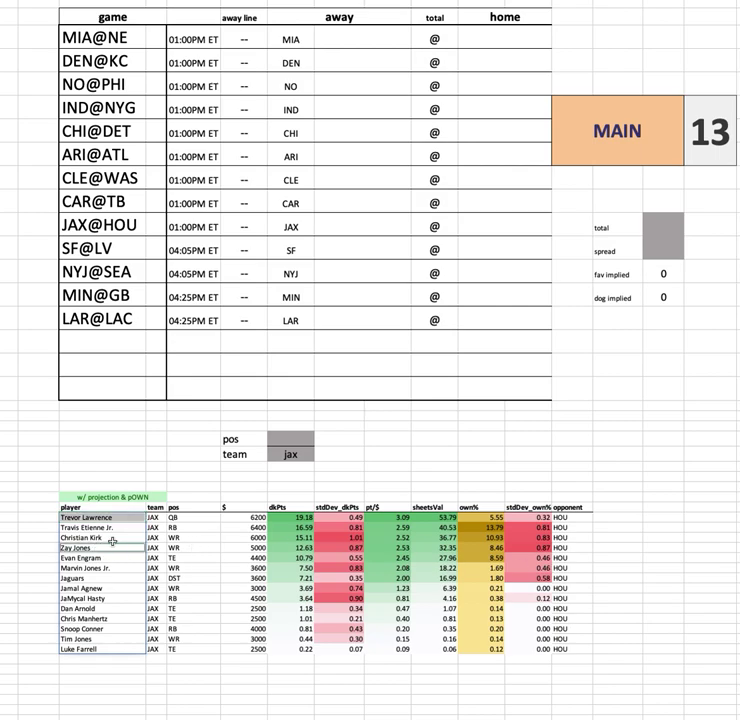
left_click_drag(120, 537, 604, 536)
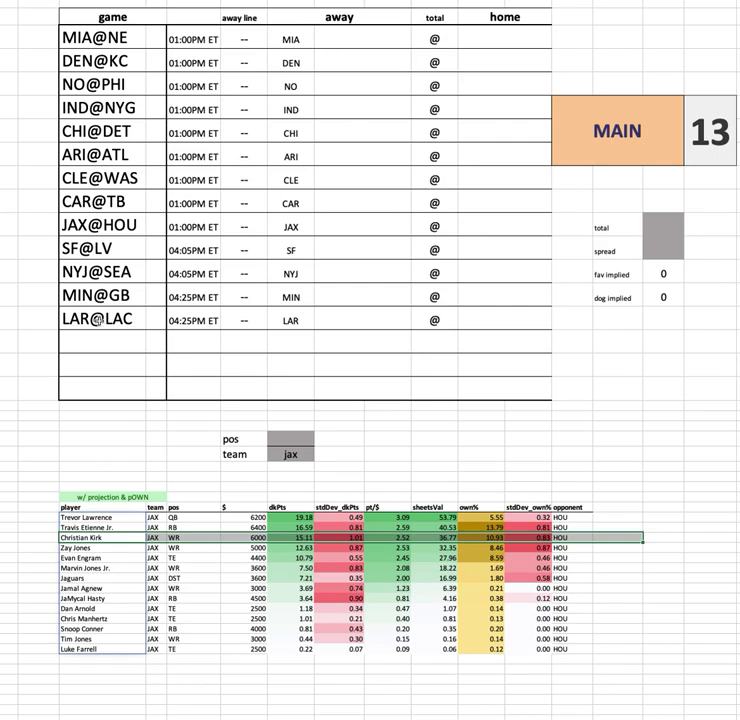
left_click(75, 453)
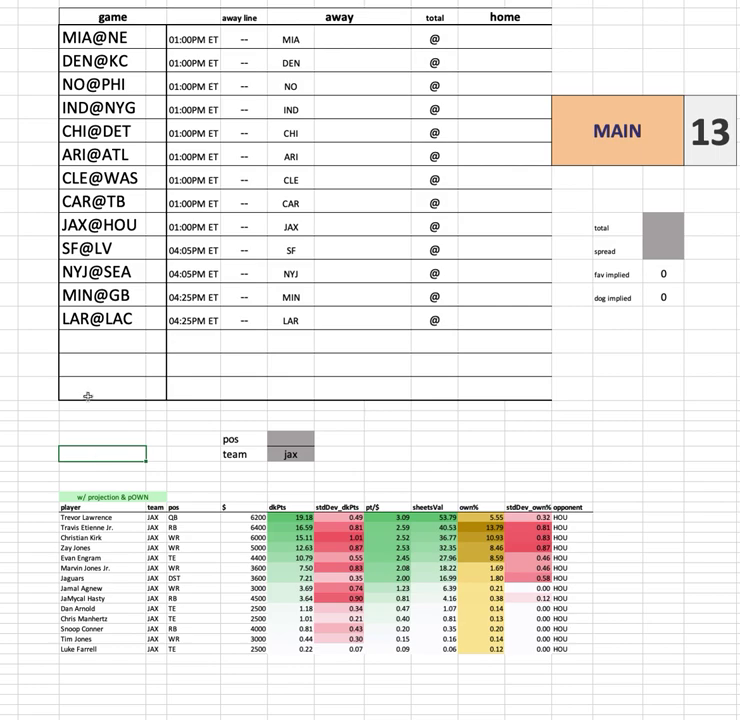
- Review the full projection rows of Travis Etienne Jr., Evan Engram and Marvin Jones Jr. one at a time
left_click_drag(97, 528, 640, 528)
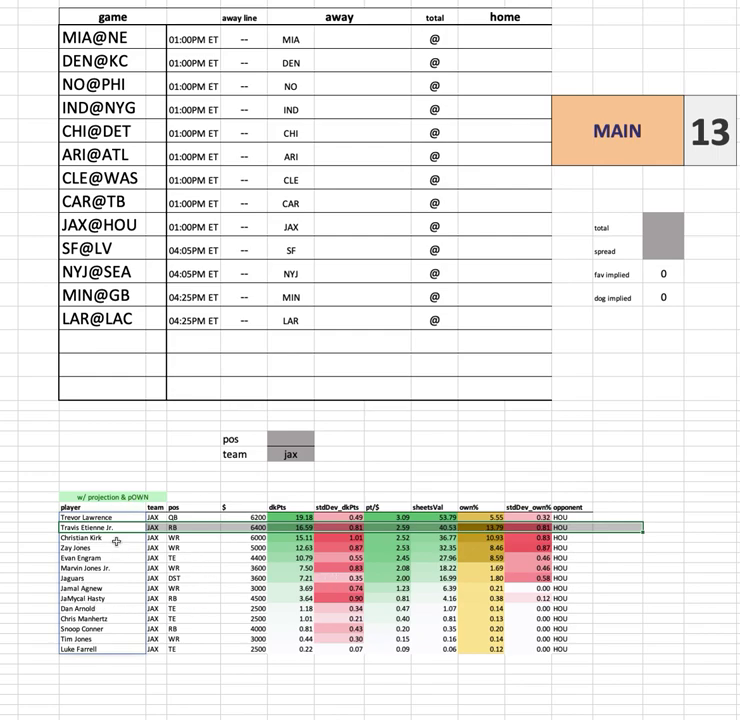
left_click(272, 556)
left_click(636, 556)
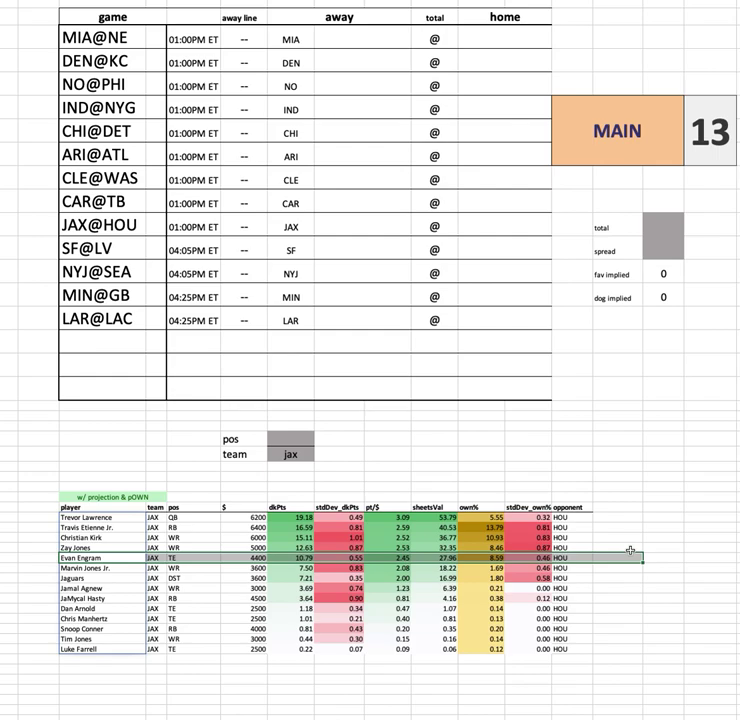
left_click(49, 558)
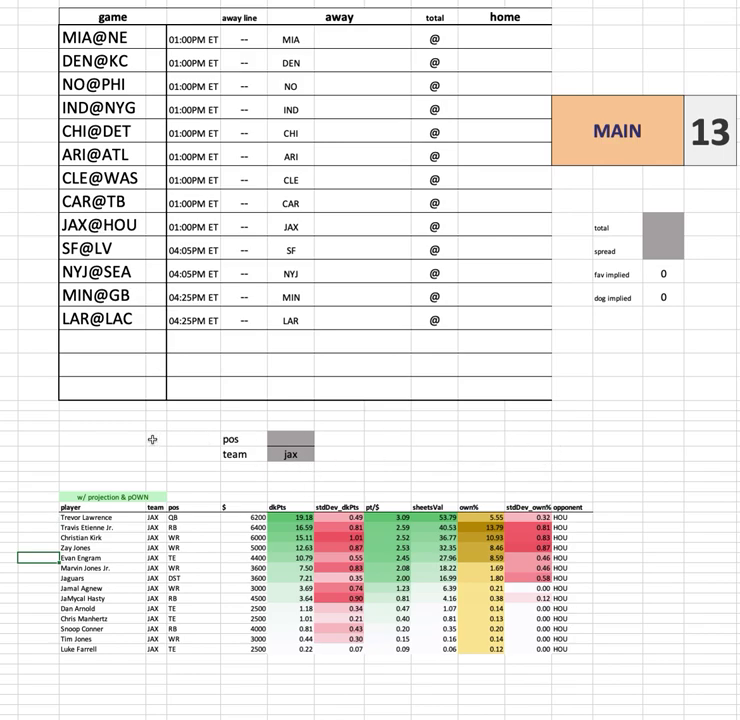
left_click_drag(94, 569, 638, 568)
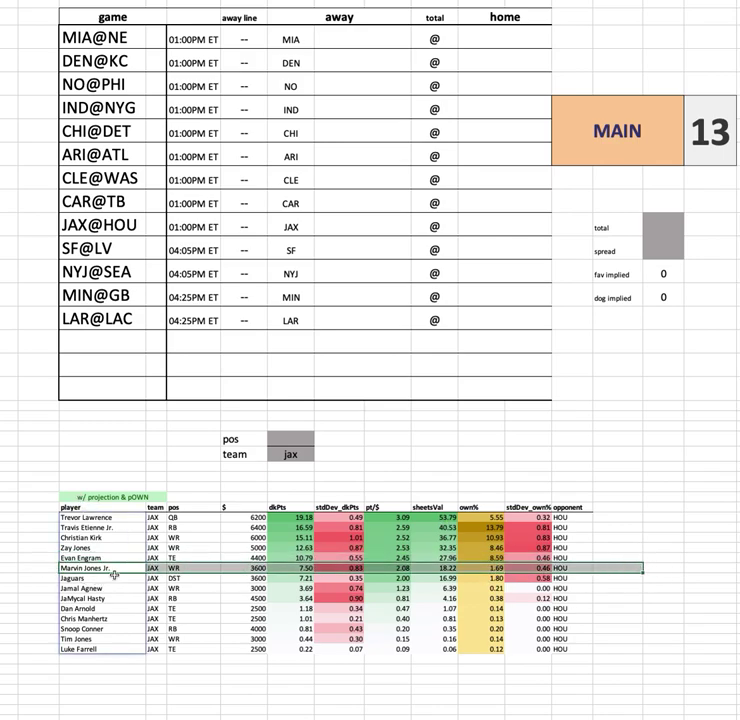
- Review the Jaguars defense's full projection row, and look again at the Zay Jones and Travis Etienne Jr. entries
left_click_drag(107, 578, 633, 578)
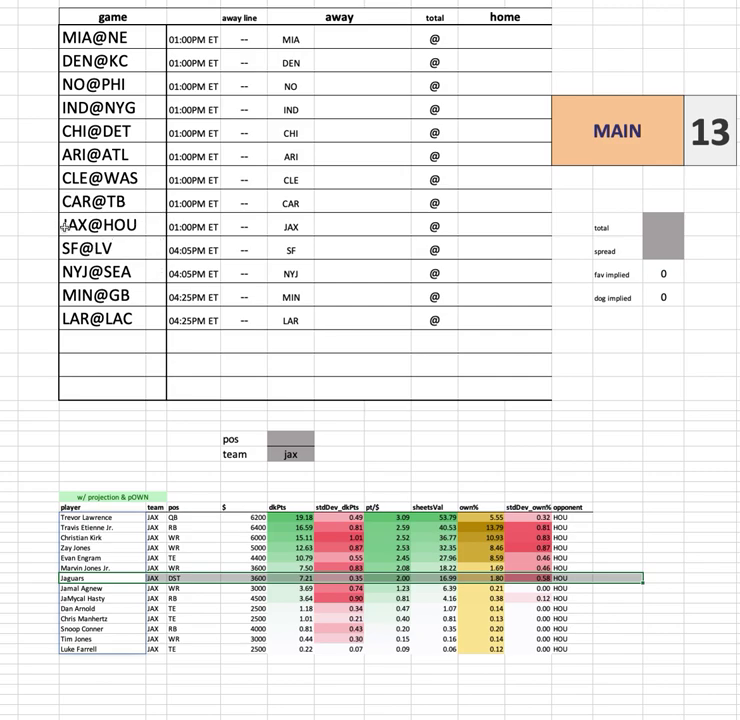
left_click(116, 548)
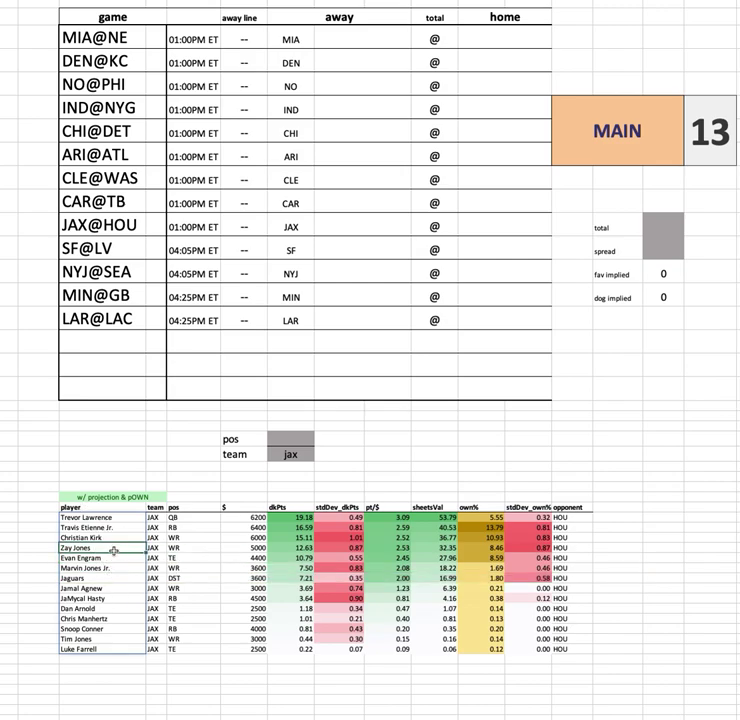
left_click(112, 528)
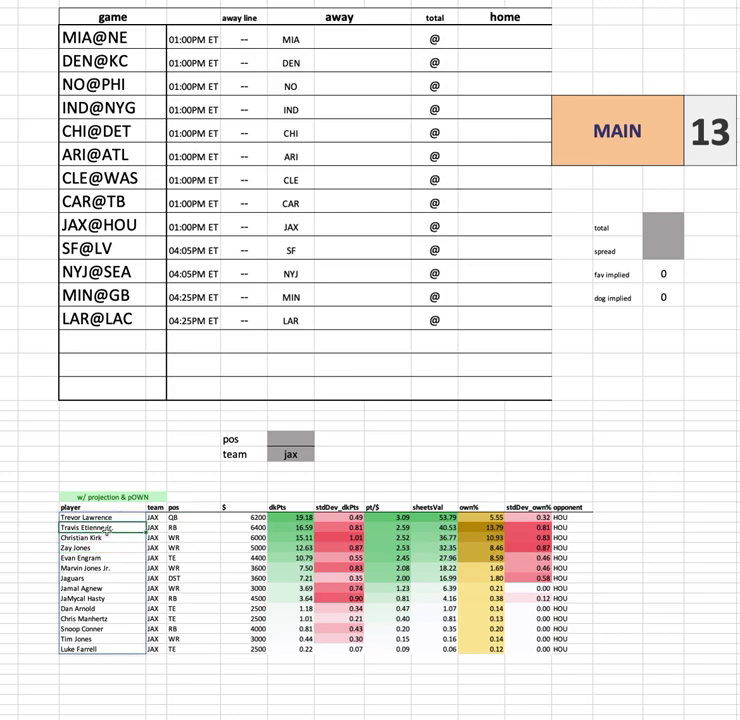
key("Down")
key("Down")
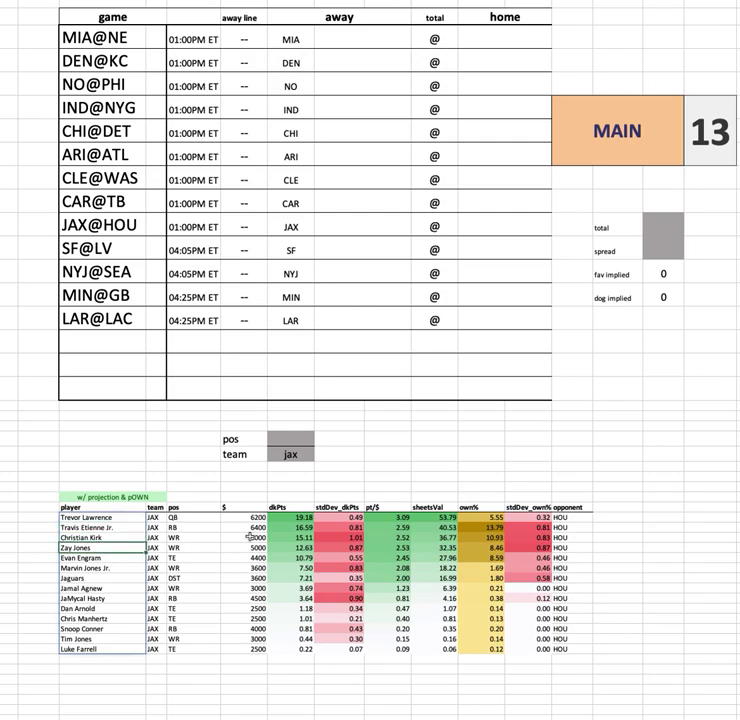
- Switch the projections table's team filter to hou
left_click(288, 454)
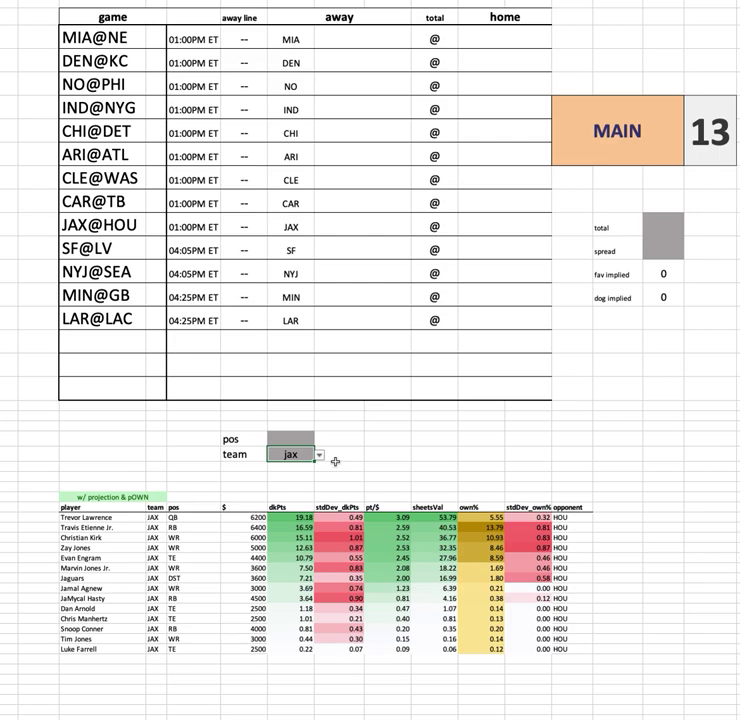
type("hou")
key("Return")
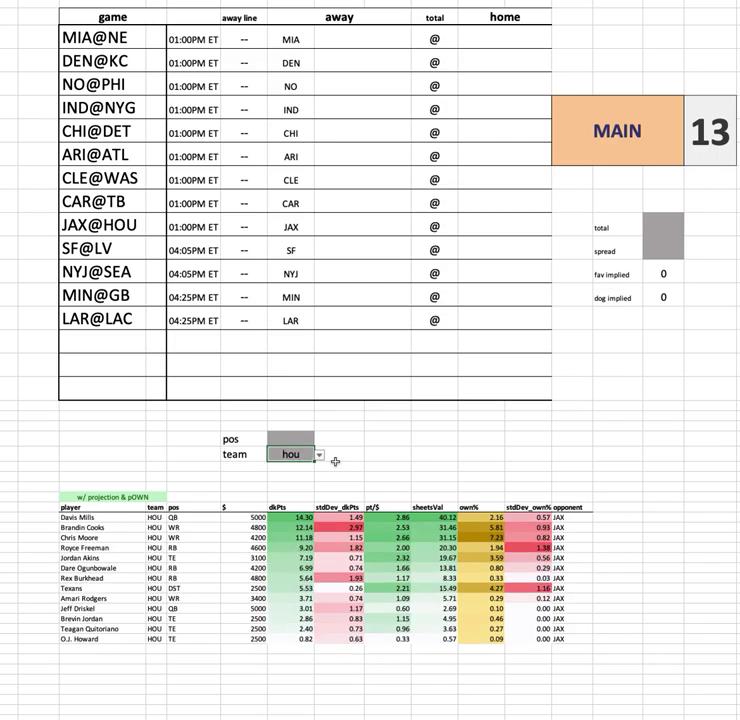
- Review the full projection rows of Houston running backs Royce Freeman and Rex Burkhead
left_click_drag(116, 510, 596, 552)
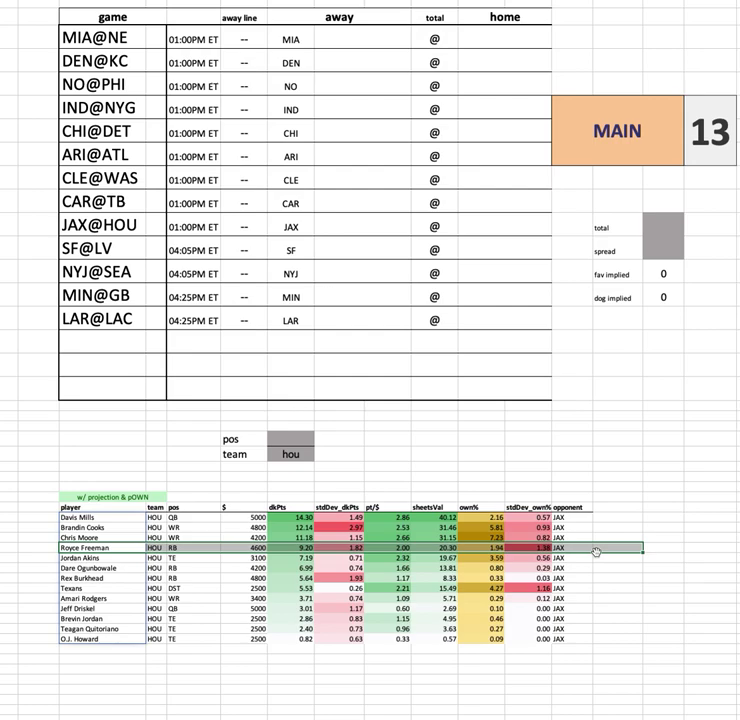
left_click_drag(105, 578, 598, 578)
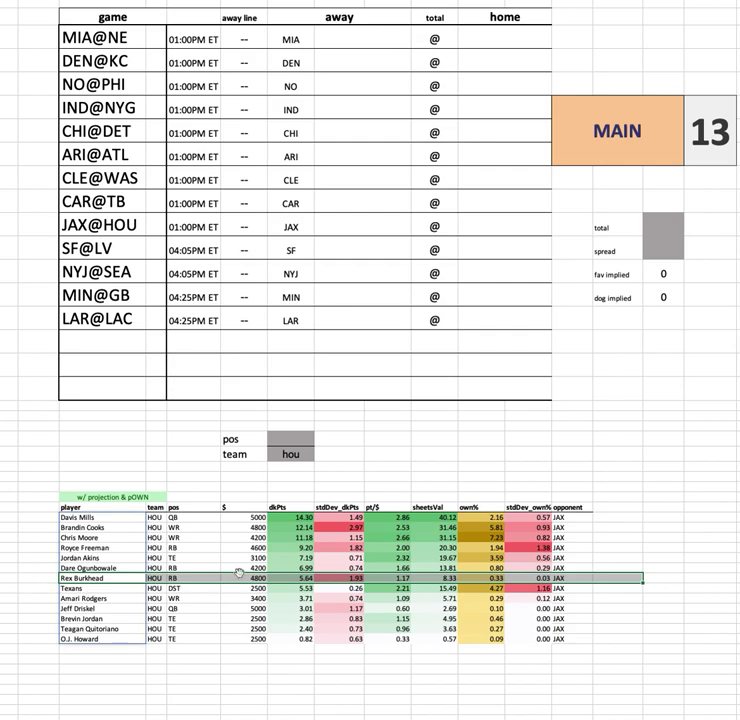
left_click_drag(116, 547, 621, 548)
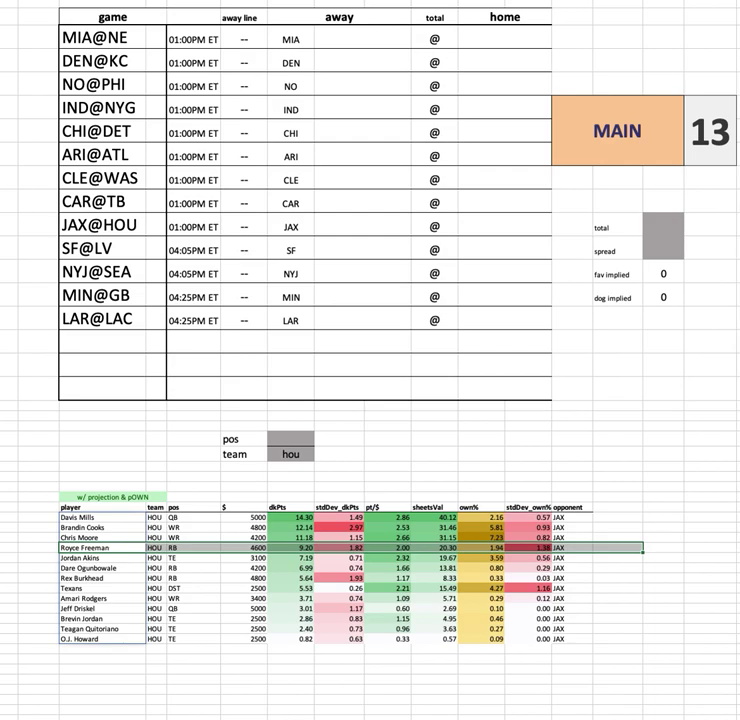
- Review the rows of receivers Brandin Cooks and Chris Moore together, and examine Cooks' and Royce Freeman's rows individually
left_click_drag(93, 527, 608, 538)
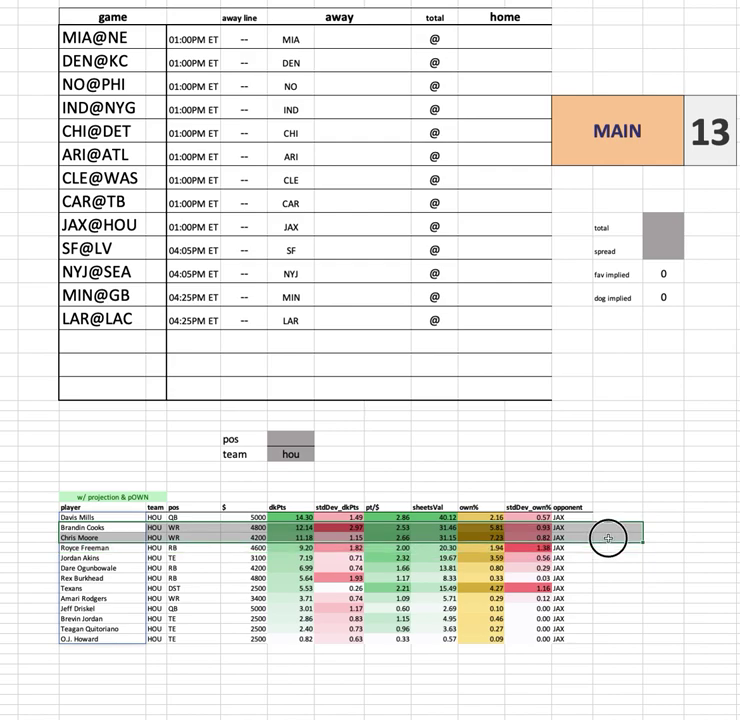
left_click(240, 538)
left_click_drag(102, 527, 582, 527)
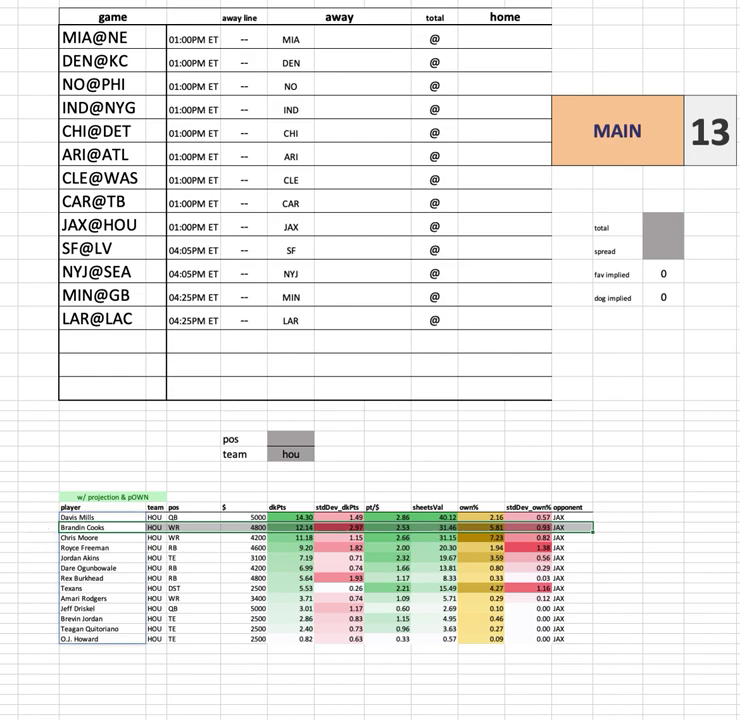
left_click_drag(67, 548, 580, 548)
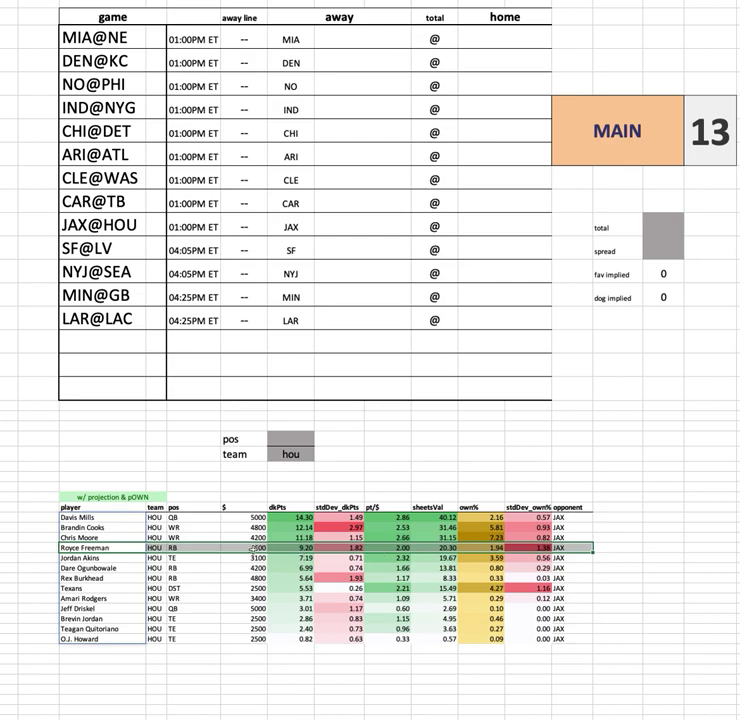
double_click(521, 549)
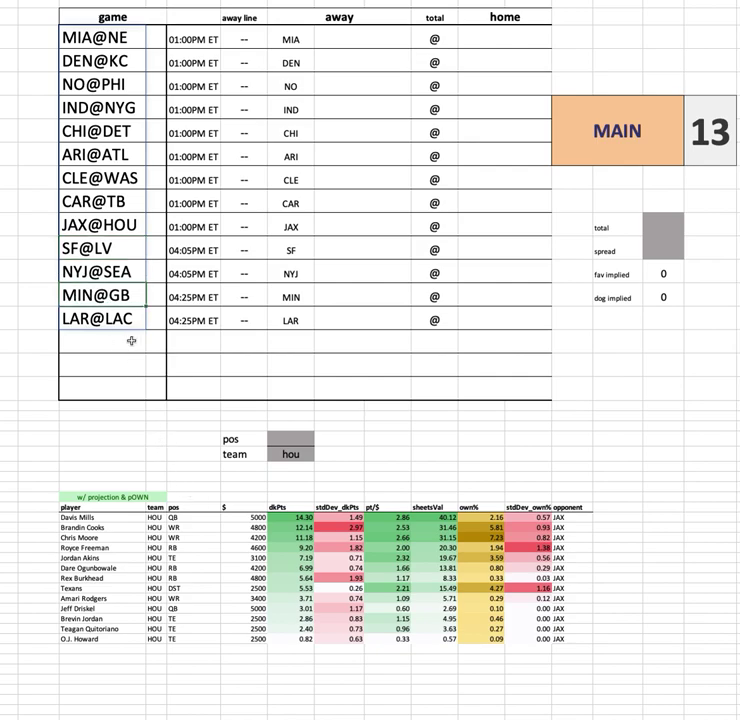
- Check the LAR@LAC game, review Royce Freeman's full row, and mark quarterbacks Davis Mills and Jeff Driskel together
left_click(100, 319)
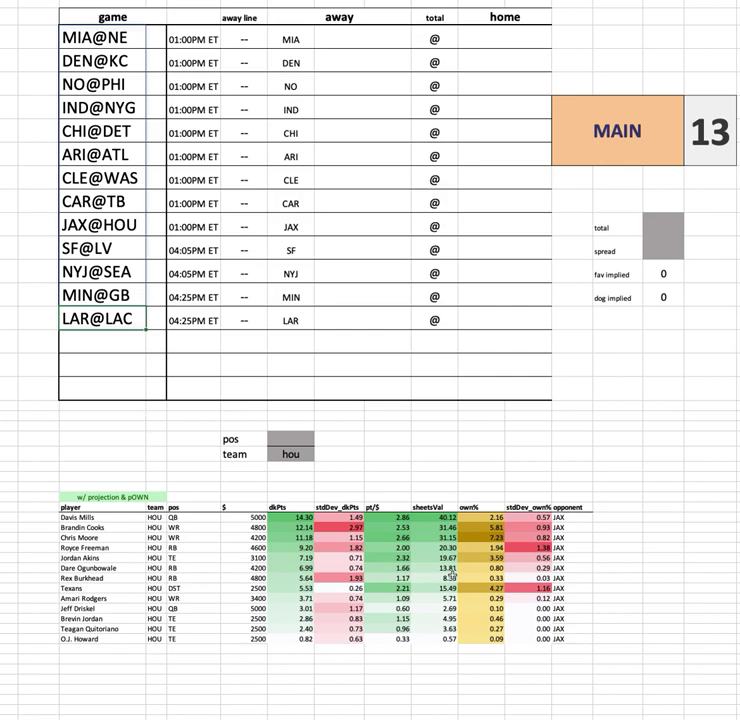
left_click_drag(100, 548, 600, 550)
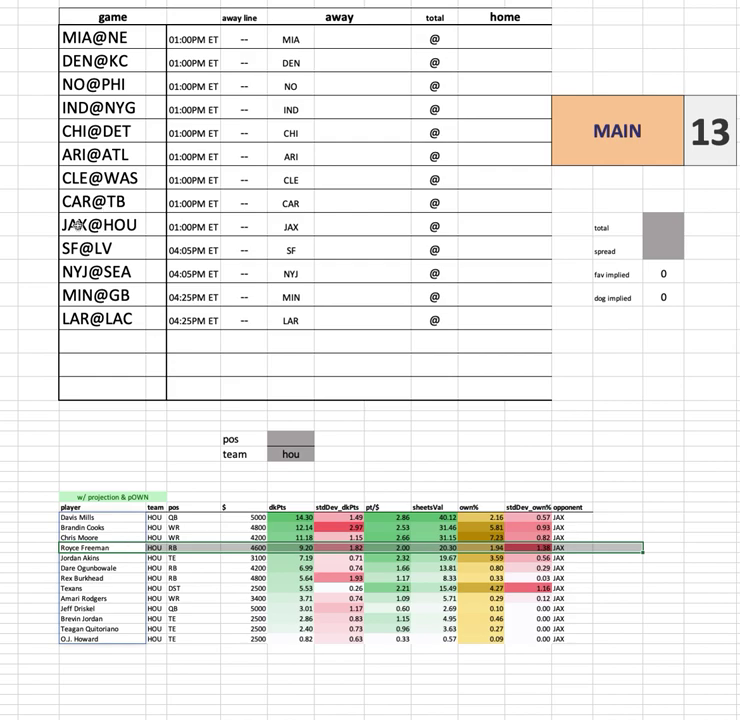
left_click(118, 519)
left_click(104, 608, "ctrl")
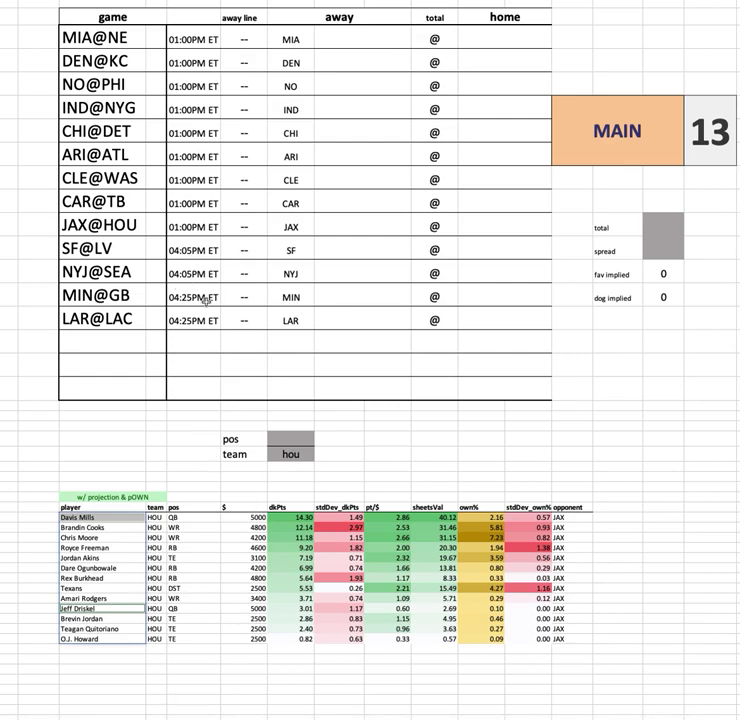
- Check the IND@NYG and ARI@ATL games and look over Houston's Brandin Cooks, Chris Moore and Royce Freeman
left_click(86, 108)
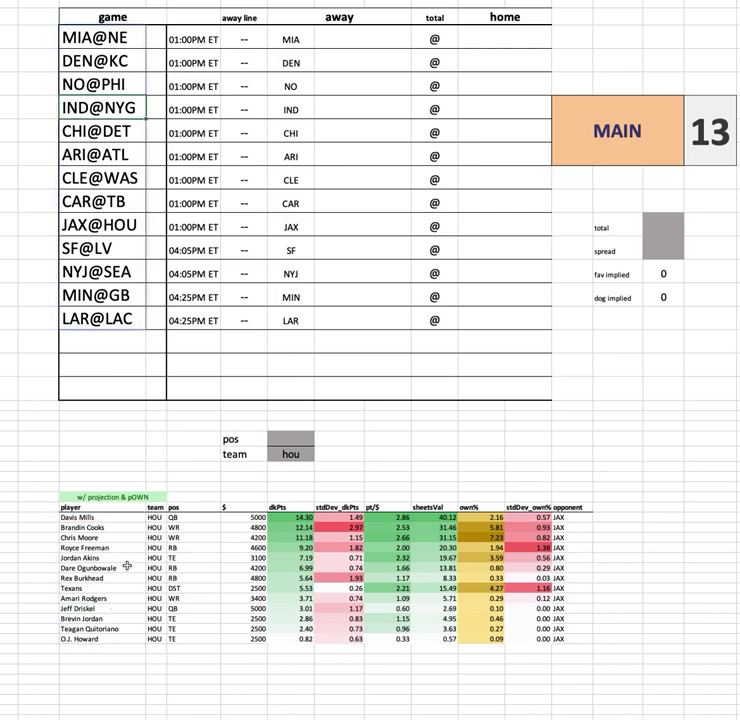
left_click(100, 155)
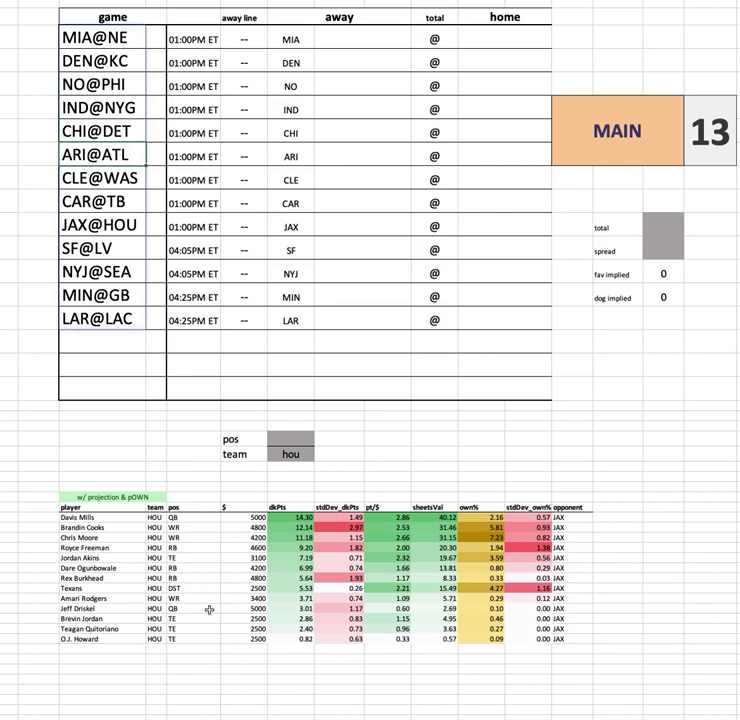
left_click(290, 456)
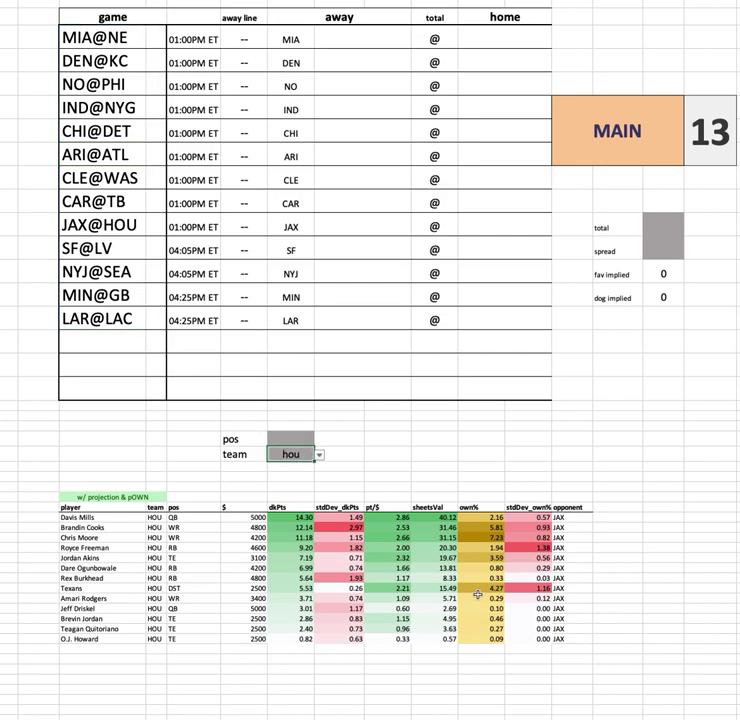
left_click(104, 527)
left_click(104, 537)
left_click(126, 548)
- Switch the projections table's team filter to sf
left_click(290, 454)
type("sf")
key("Return")
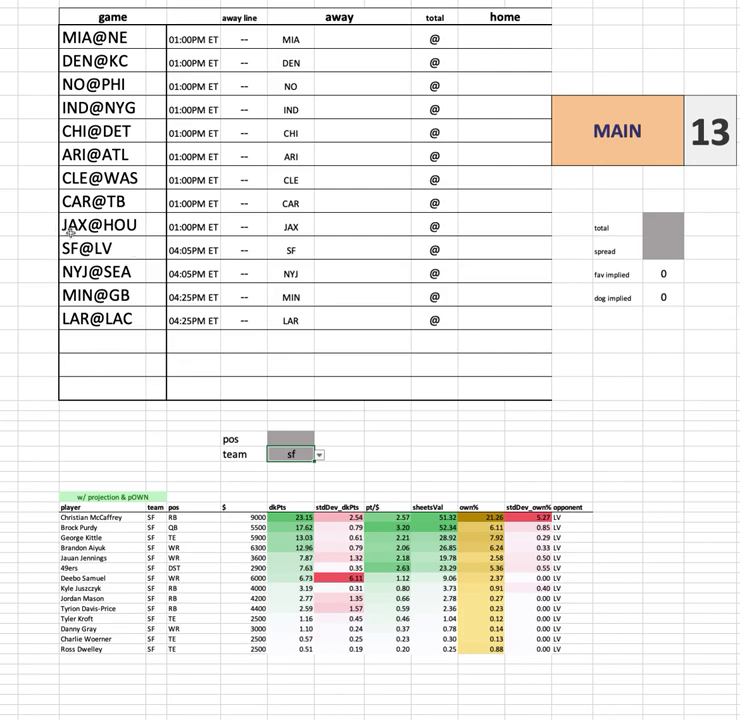
- Review the 49ers defense's full projection row and check its salary
left_click(107, 426)
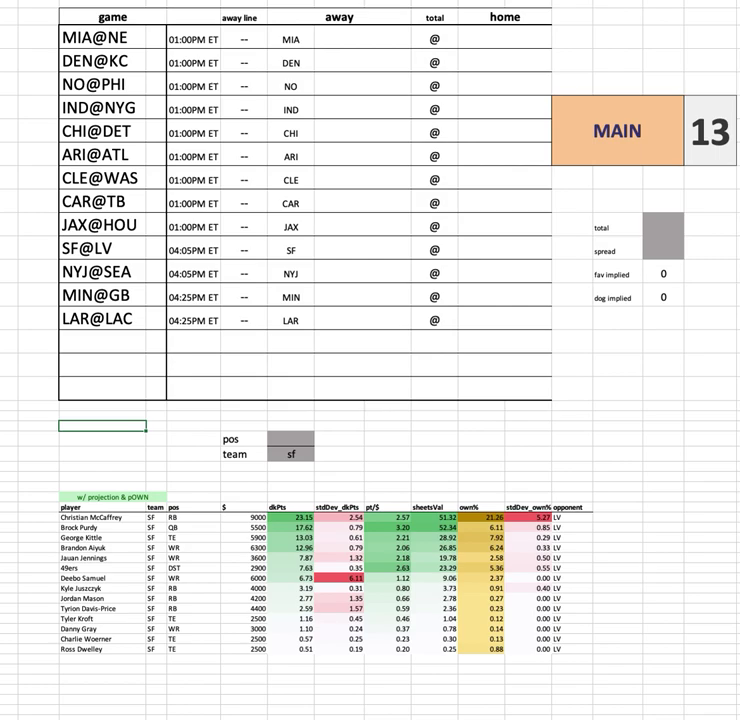
left_click(109, 545)
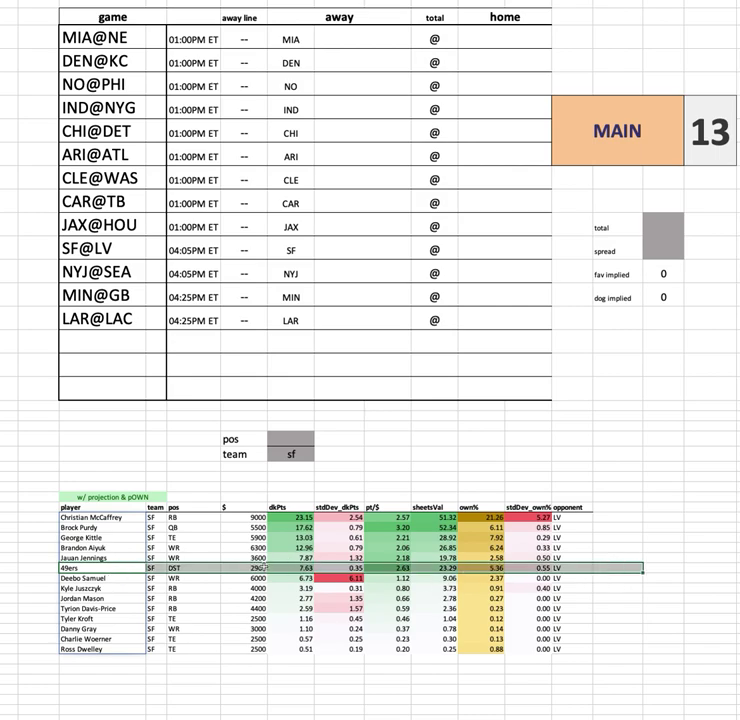
key("Tab")
key("Tab")
key("Tab")
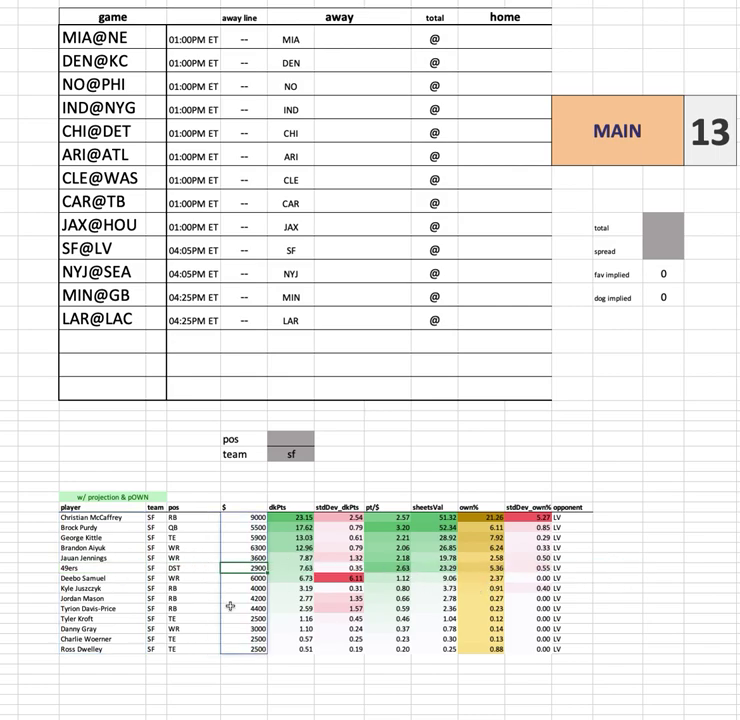
- Look over the whole game list from MIA@NE to LAR@LAC and single out the SF@LV game
left_click(112, 252)
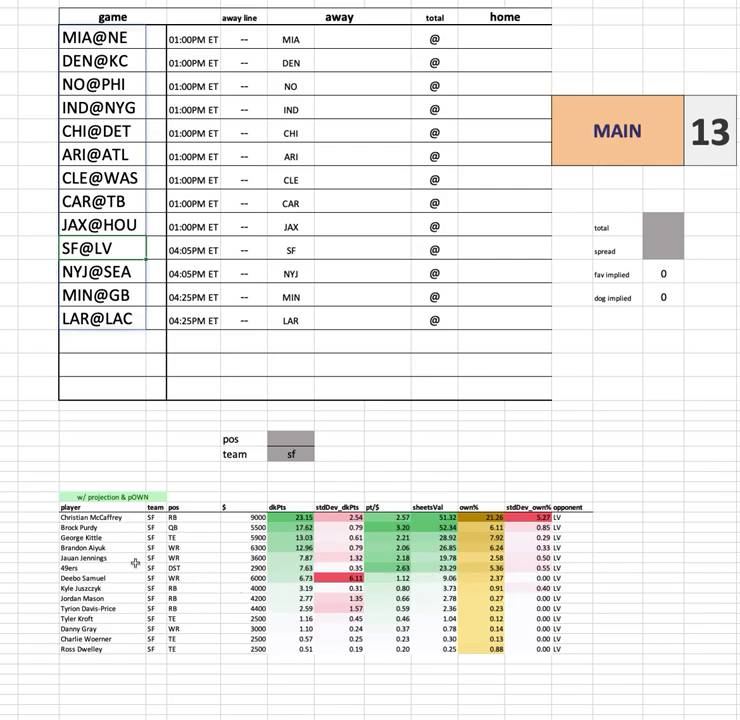
left_click_drag(103, 36, 100, 318)
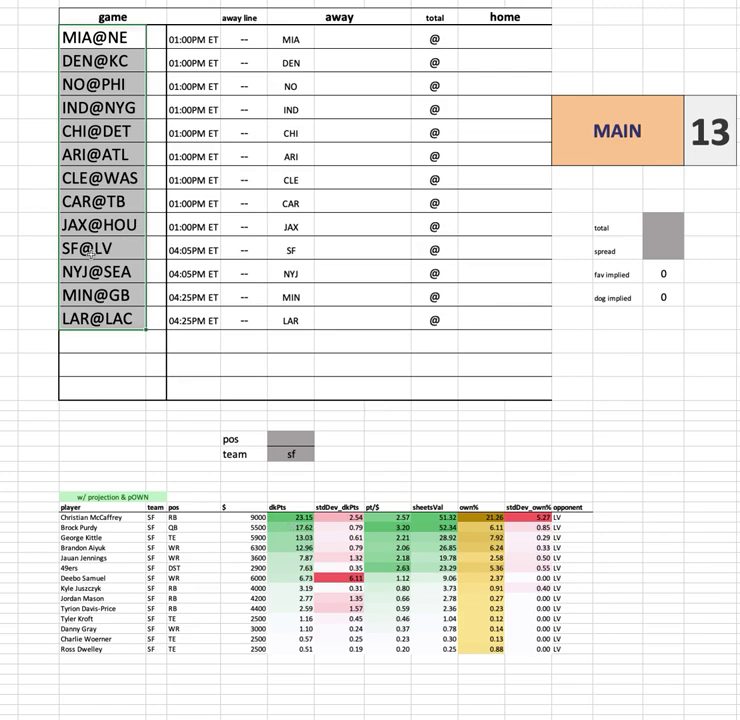
left_click(123, 254)
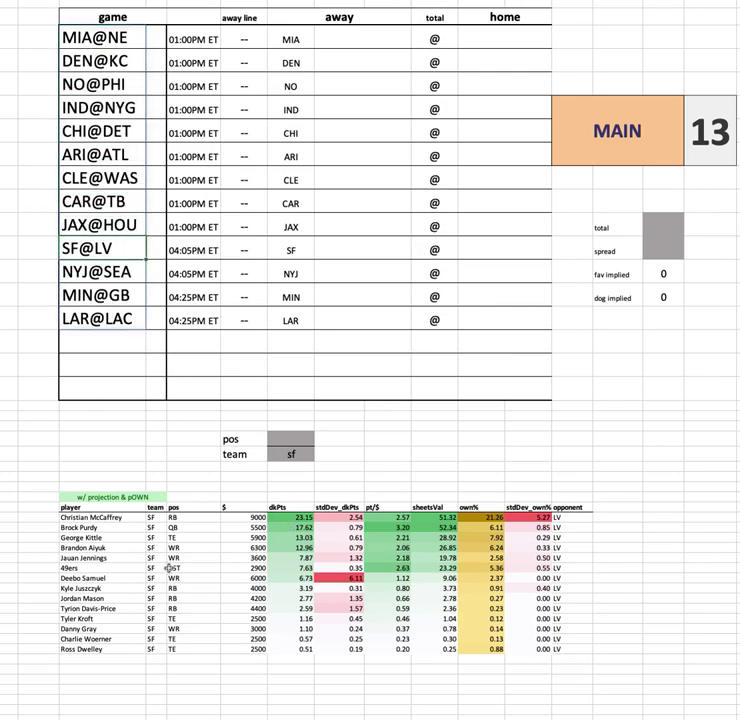
- Highlight running back Christian McCaffrey's full projection row and check his salary
left_click_drag(128, 519, 620, 517)
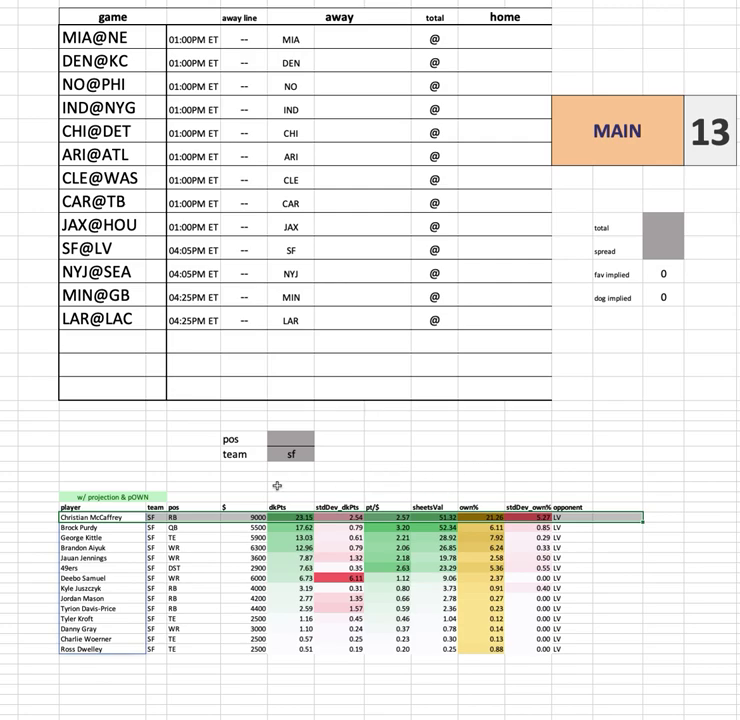
left_click(38, 519)
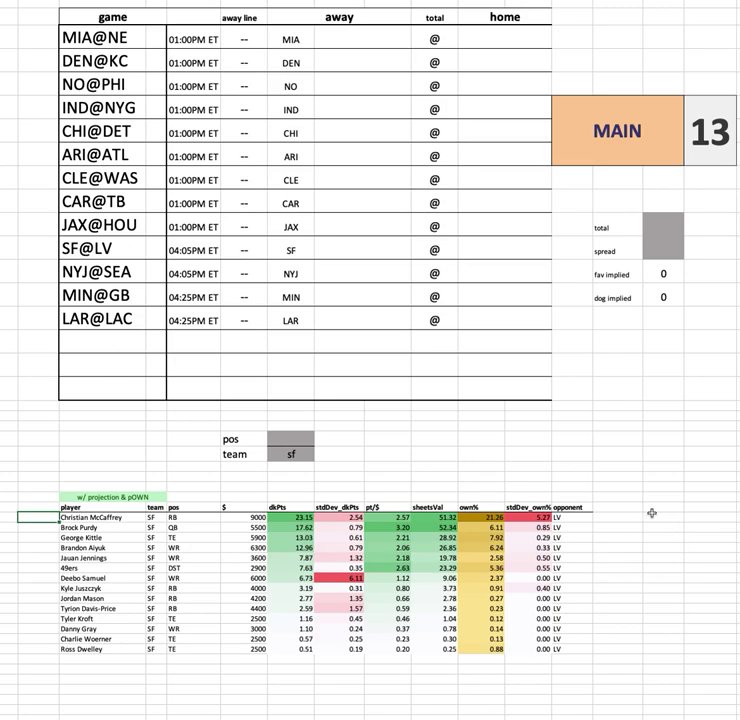
key("ctrl+shift+Right")
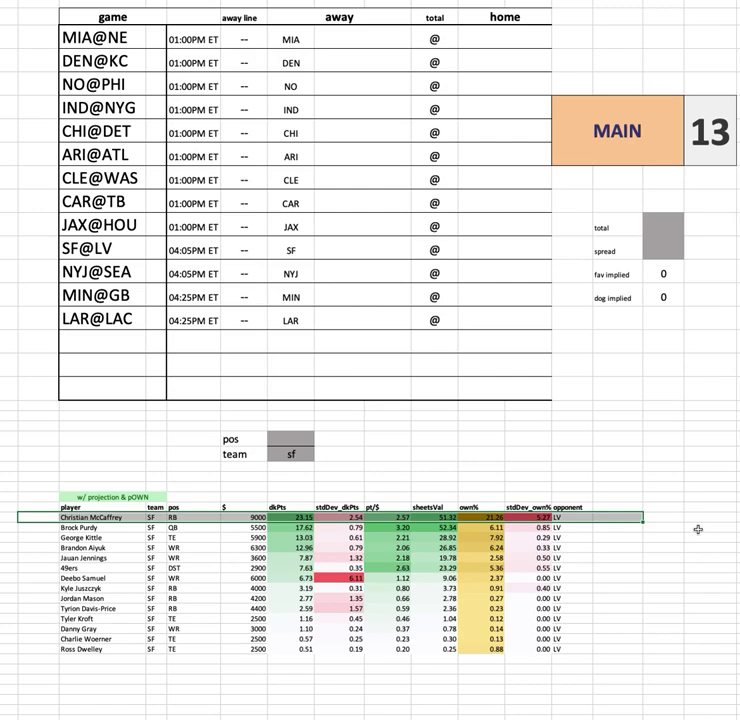
left_click(247, 517)
key("ctrl+shift+Down")
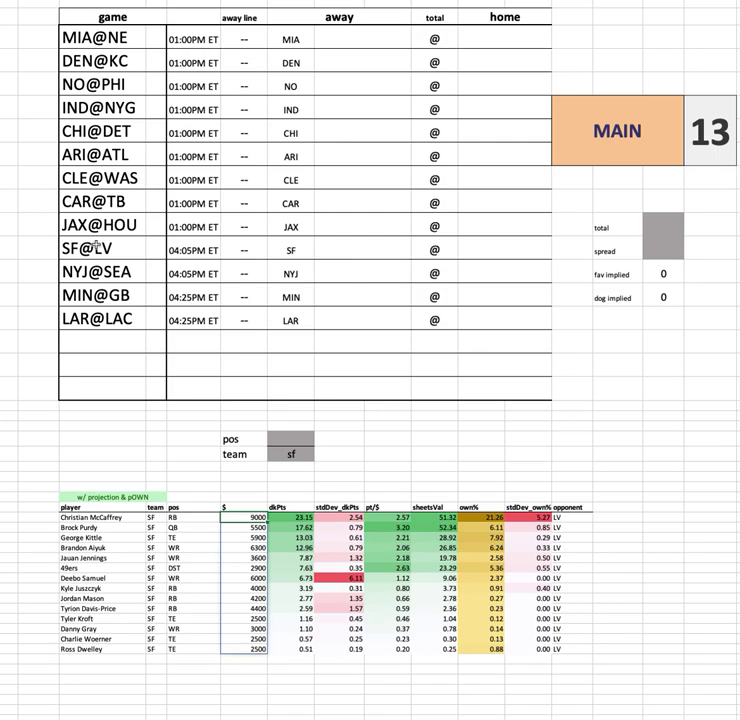
- Return to the SF@LV game and review McCaffrey's row, focusing on his salary through sheetsVal figures
left_click_drag(100, 37, 95, 249)
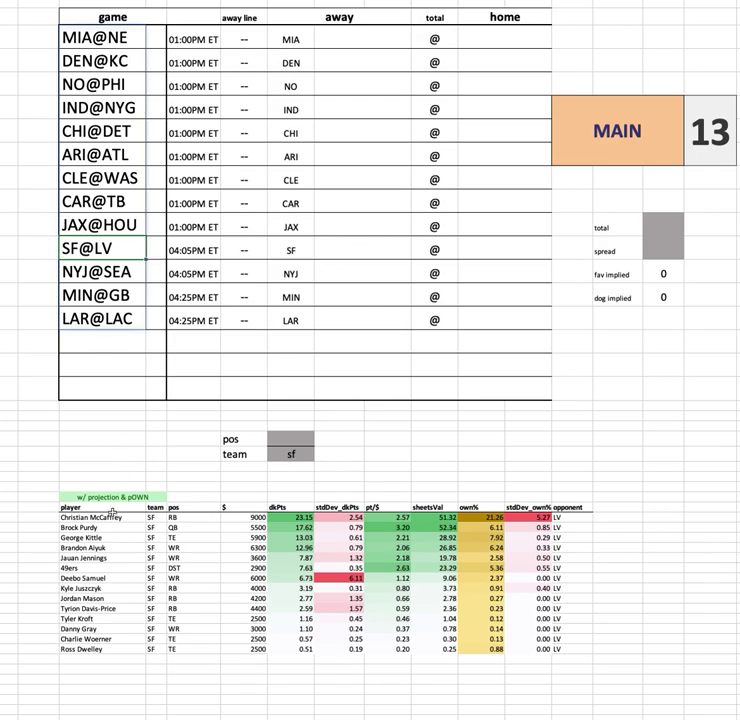
left_click_drag(107, 518, 597, 521)
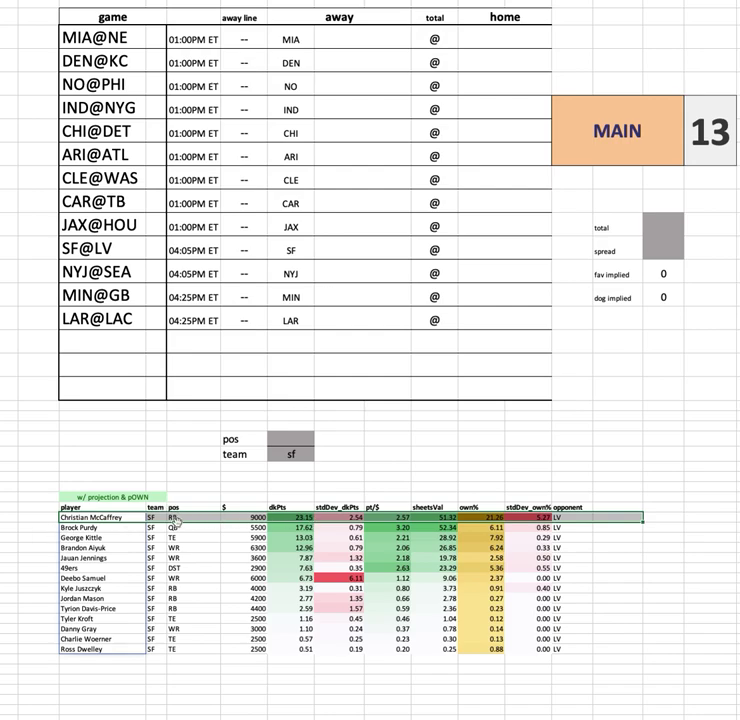
left_click_drag(251, 517, 251, 650)
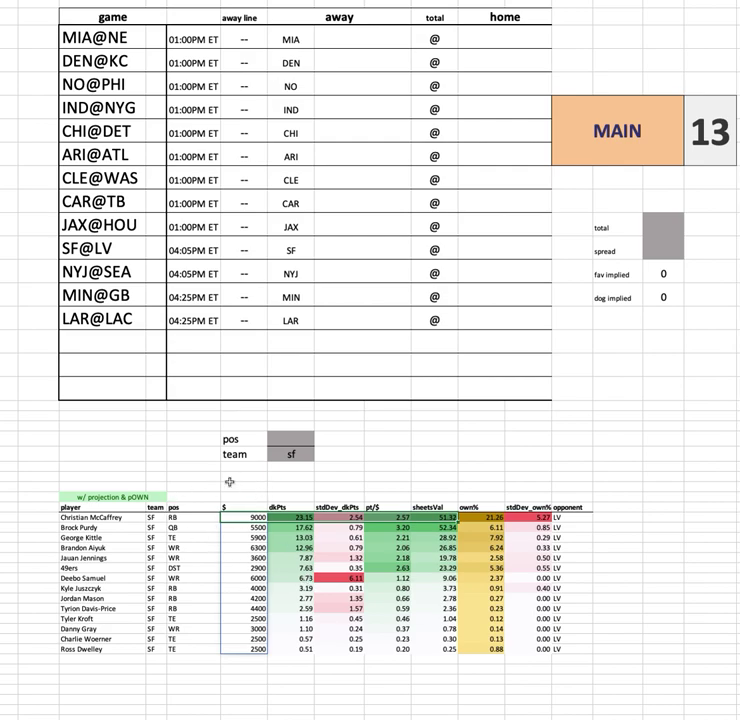
- Review the full projection rows of quarterback Brock Purdy and tight end George Kittle
left_click_drag(100, 528, 578, 530)
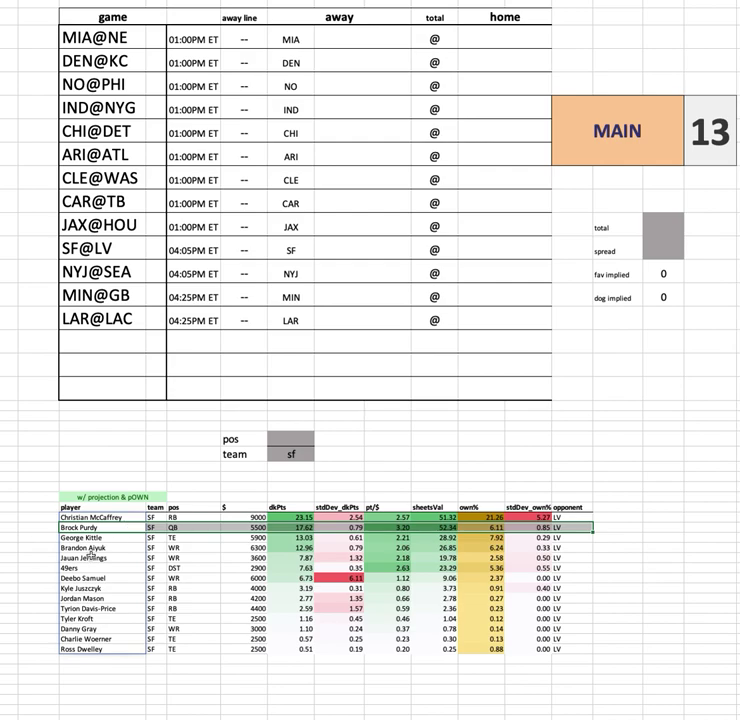
left_click(50, 528)
left_click(105, 537)
left_click(609, 540, "shift")
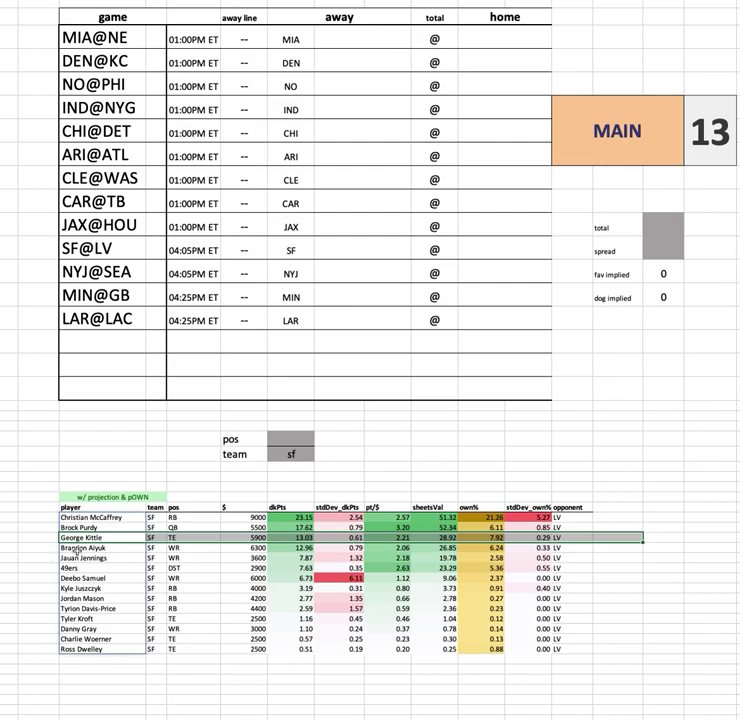
- Review the full projection rows of wide receivers Brandon Aiyuk and Deebo Samuel, comparing the two
left_click(119, 550)
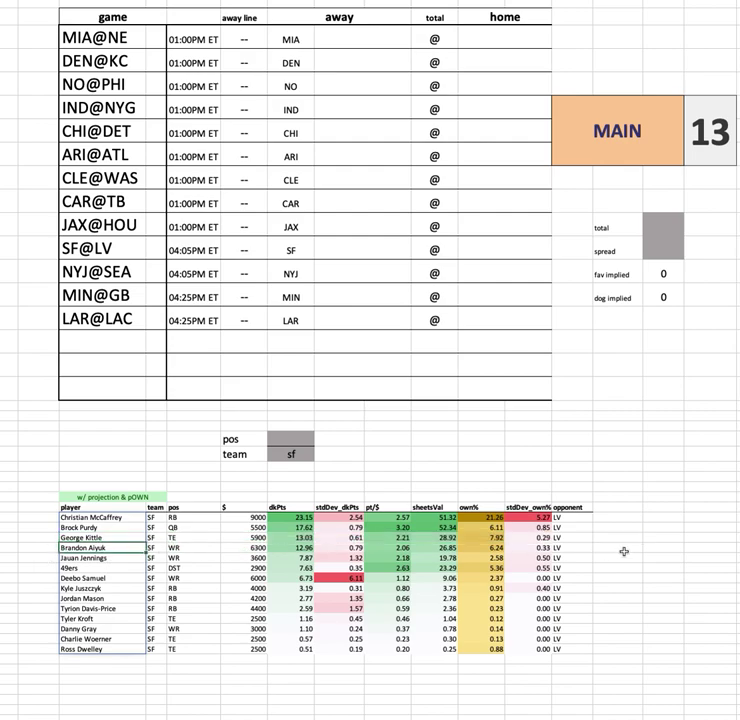
left_click(669, 548)
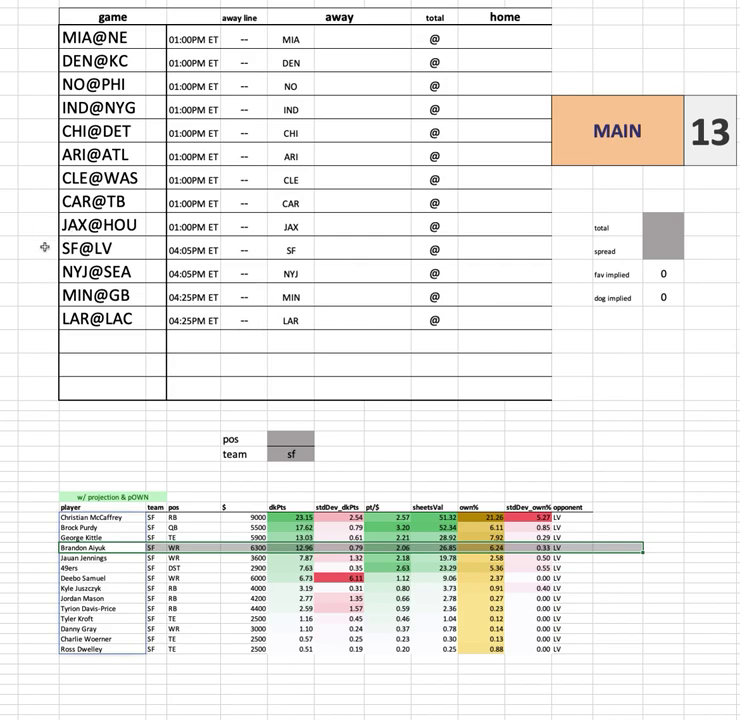
left_click(242, 667)
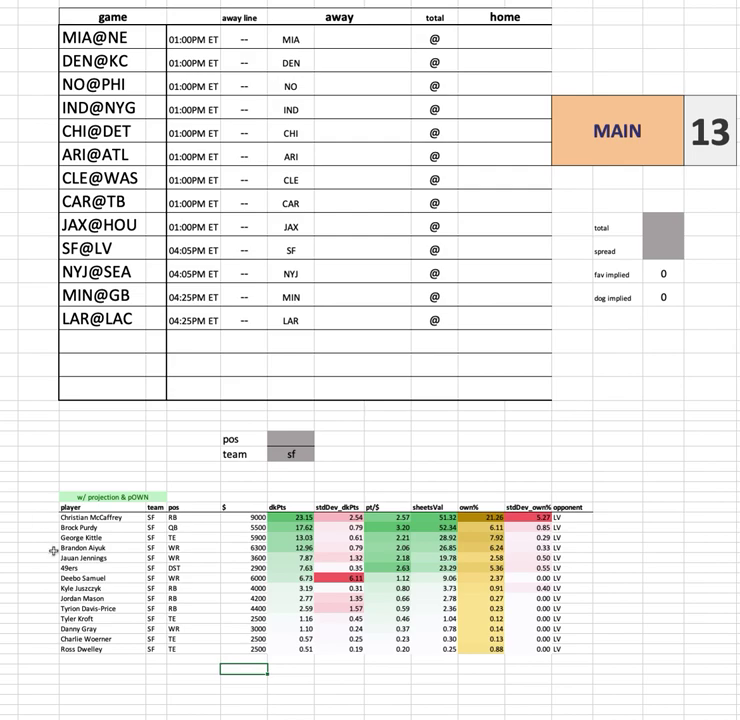
left_click_drag(86, 581, 616, 576)
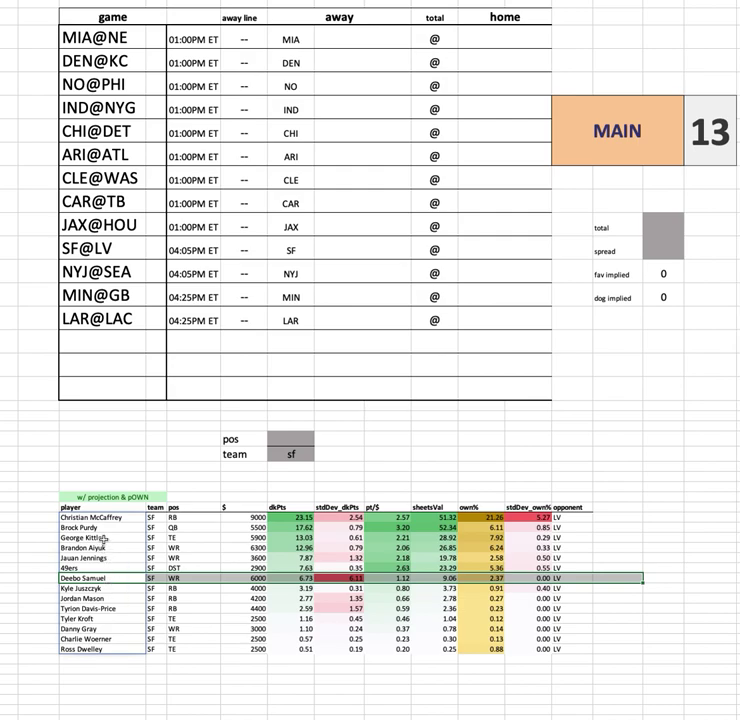
left_click_drag(104, 548, 591, 551)
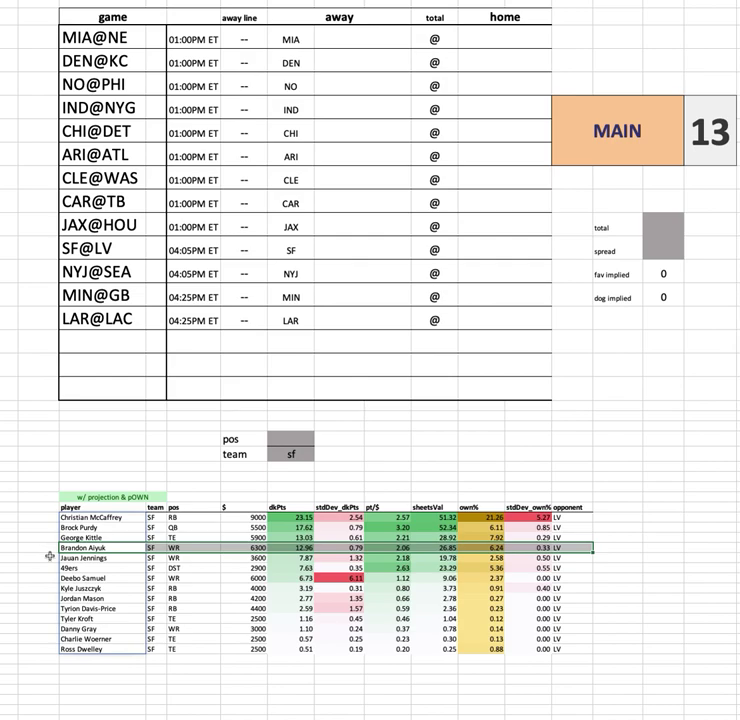
- Review the projection rows of Jauan Jennings and the 49ers defense, focusing on sheetsVal for both plus the defense's salary and pt/$
left_click_drag(85, 558, 557, 558)
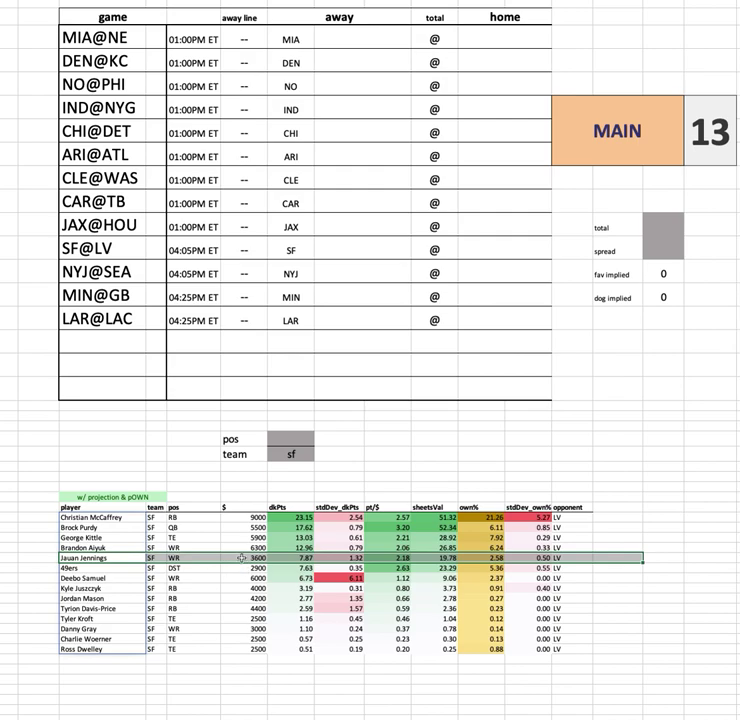
left_click(469, 562)
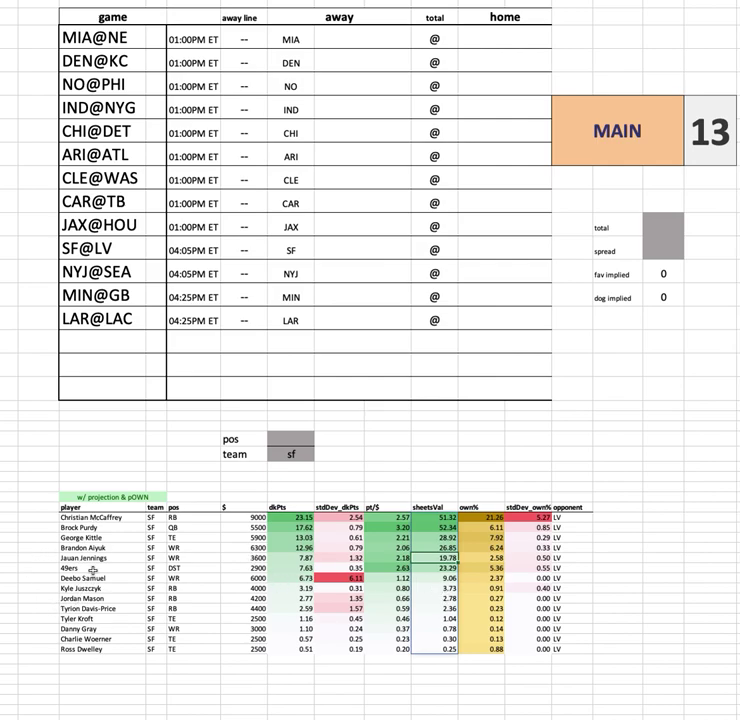
left_click_drag(70, 567, 593, 567)
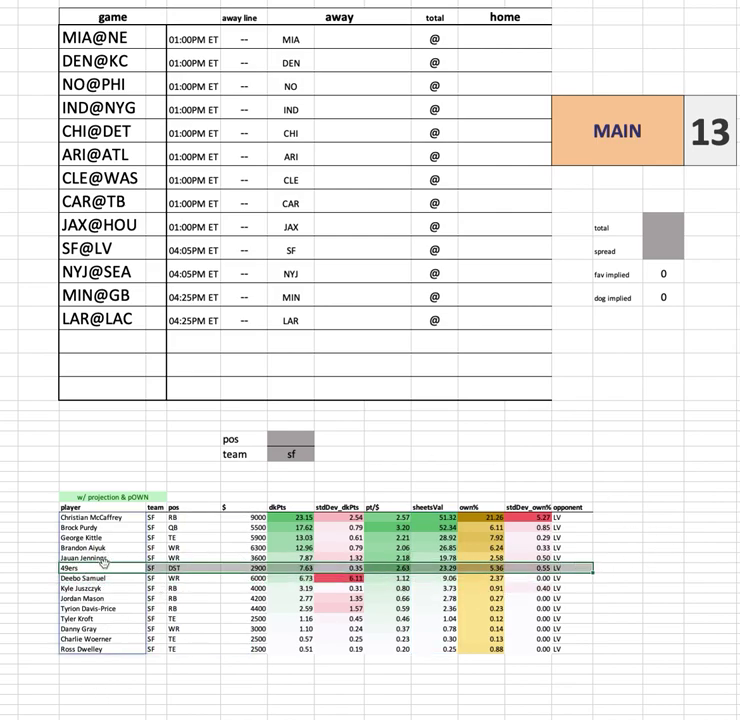
left_click(256, 567)
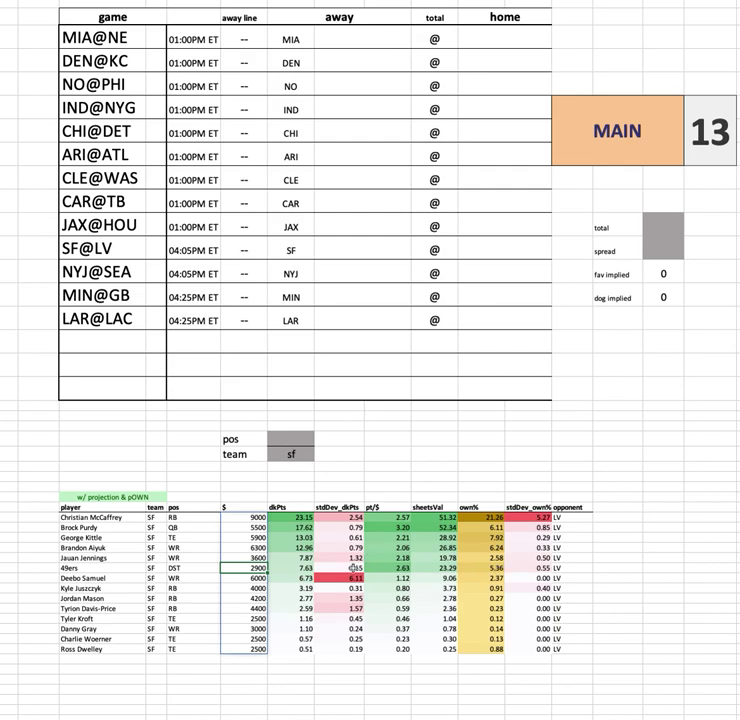
key("Right")
key("Right")
key("Right")
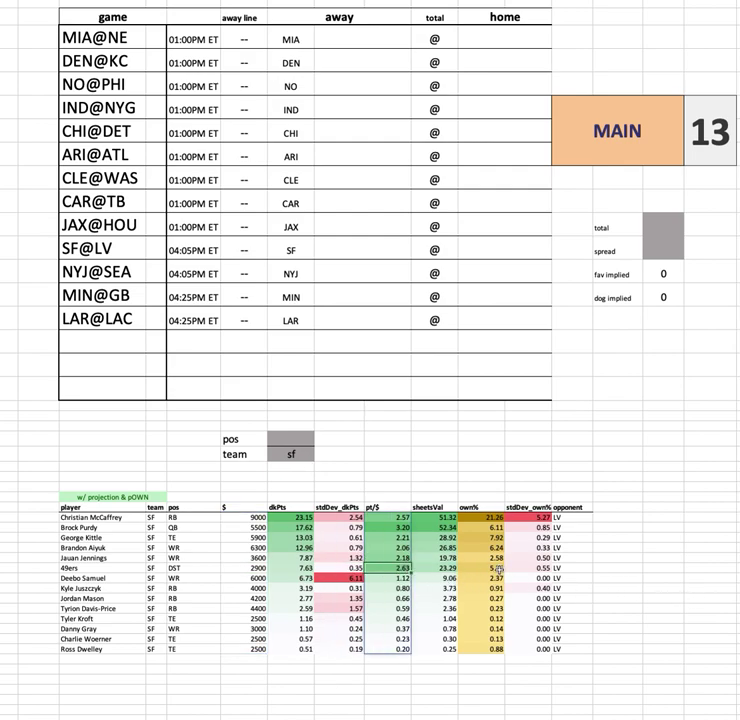
left_click_drag(453, 577, 450, 650)
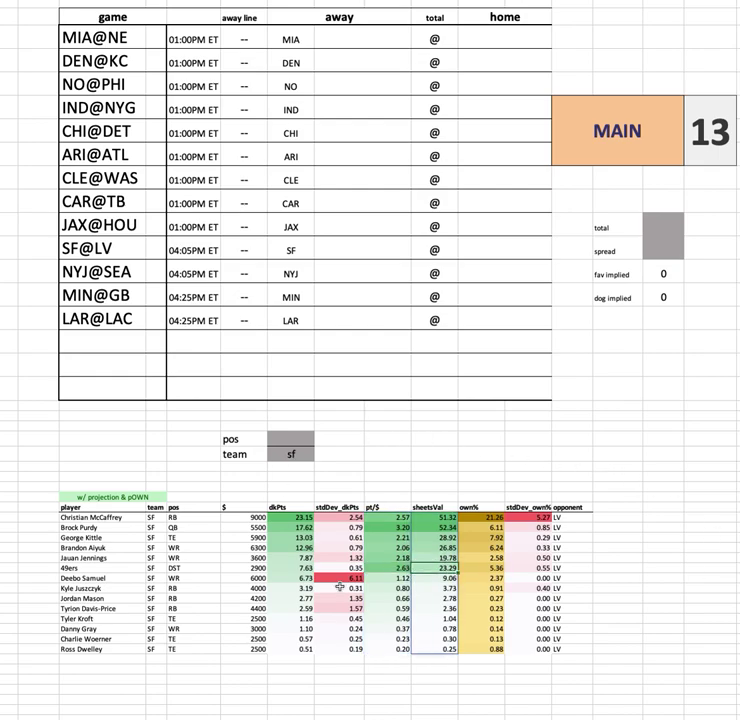
- Filter the player table to team lv and highlight quarterback Derek Carr's full projection row
left_click(287, 457)
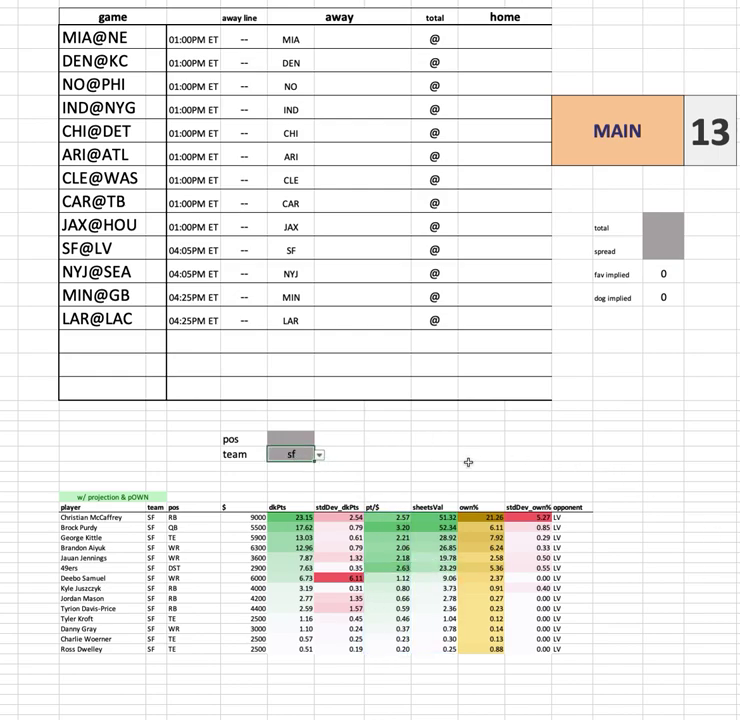
type("lv")
key("Return")
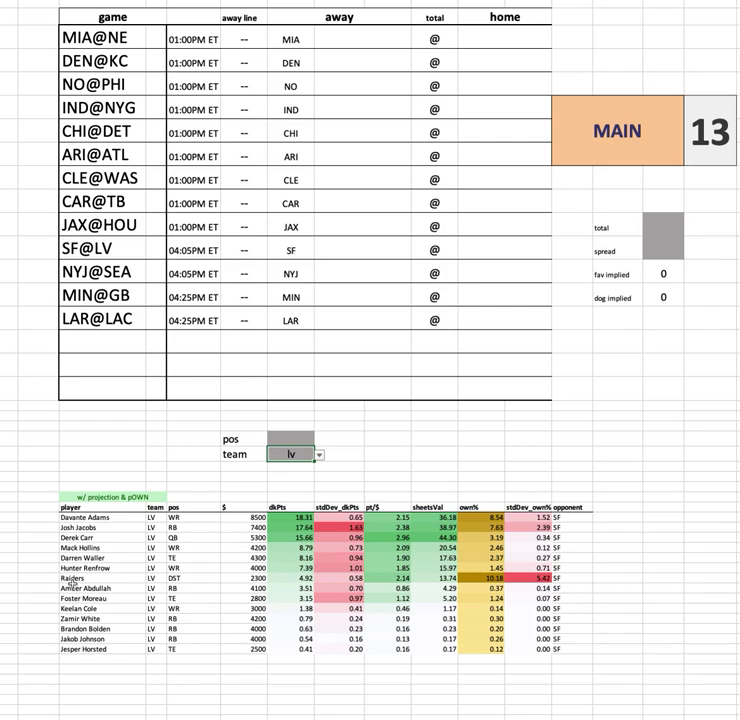
left_click_drag(116, 540, 641, 538)
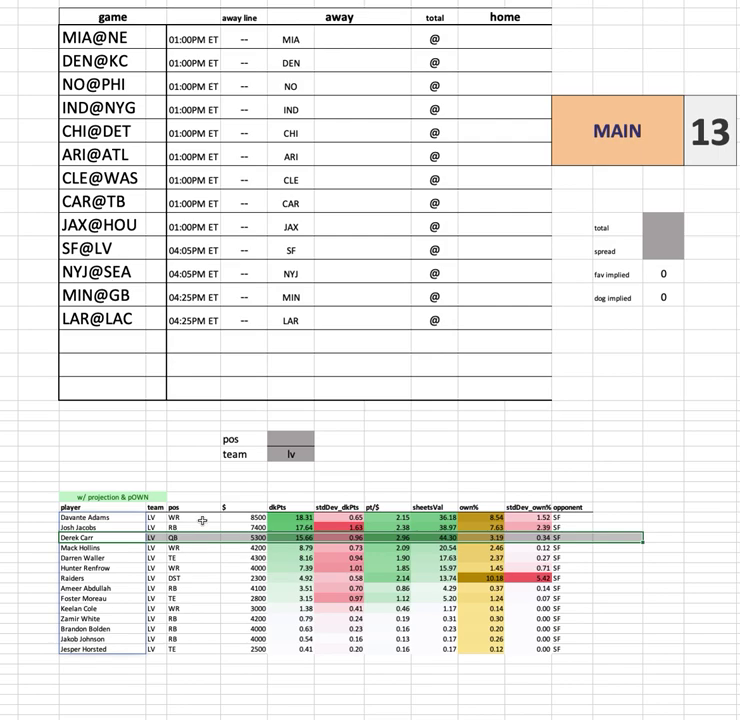
left_click(478, 37)
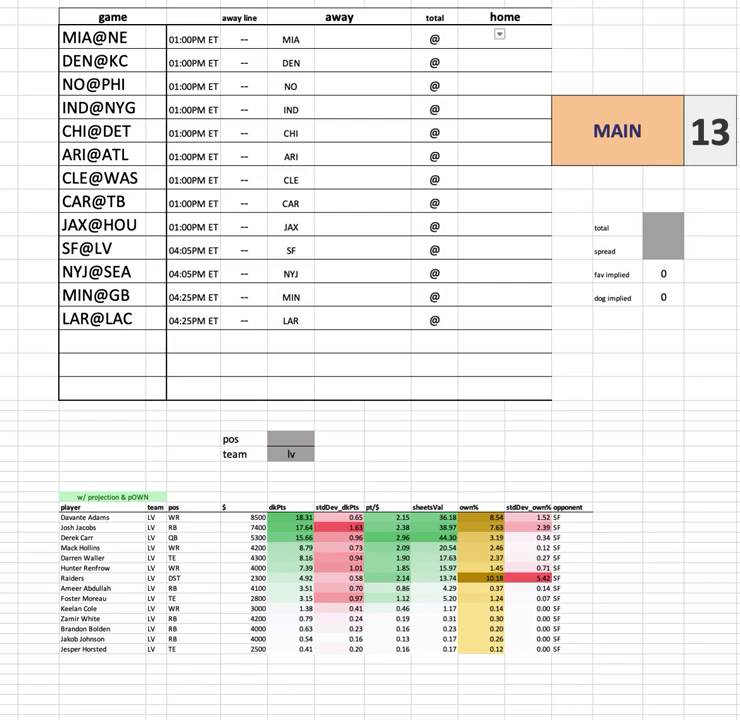
left_click(112, 536)
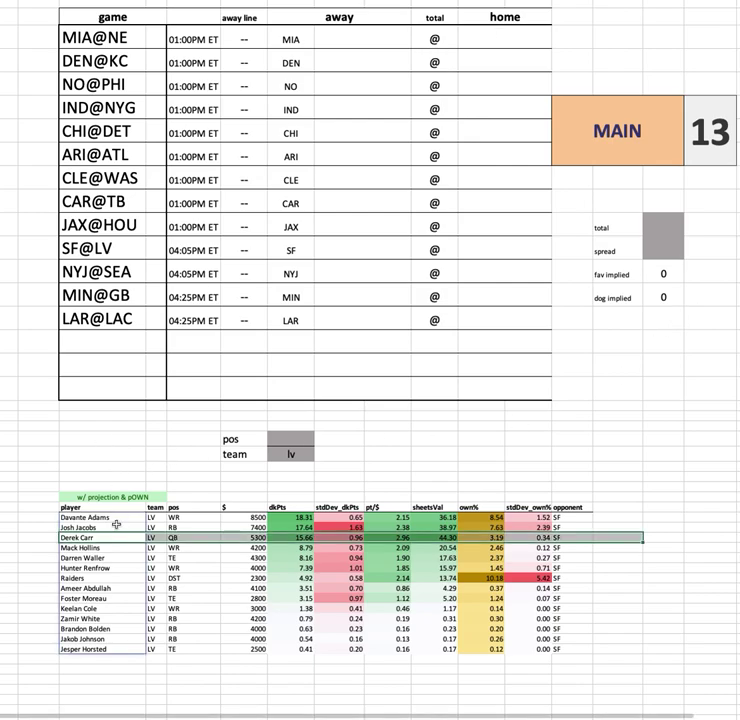
left_click_drag(112, 531, 118, 535)
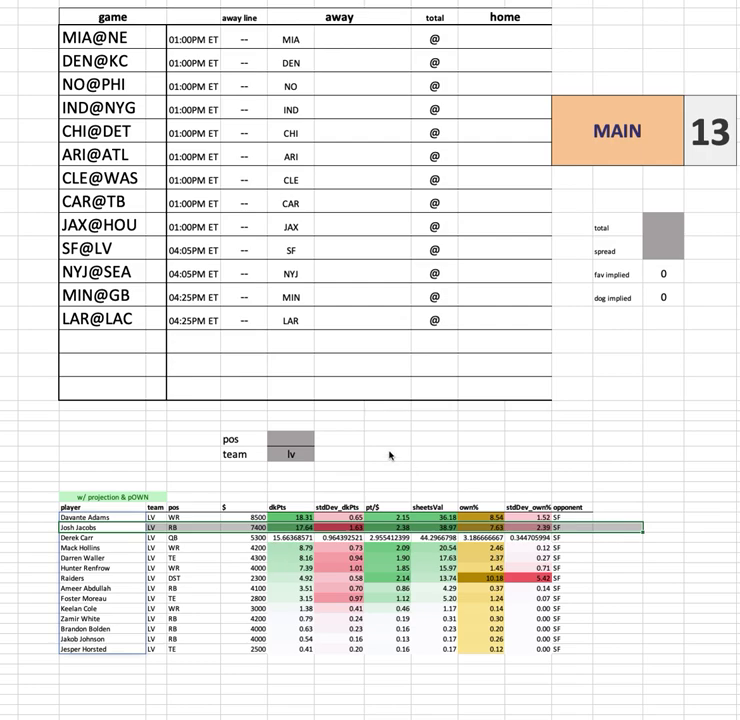
key("ctrl+z")
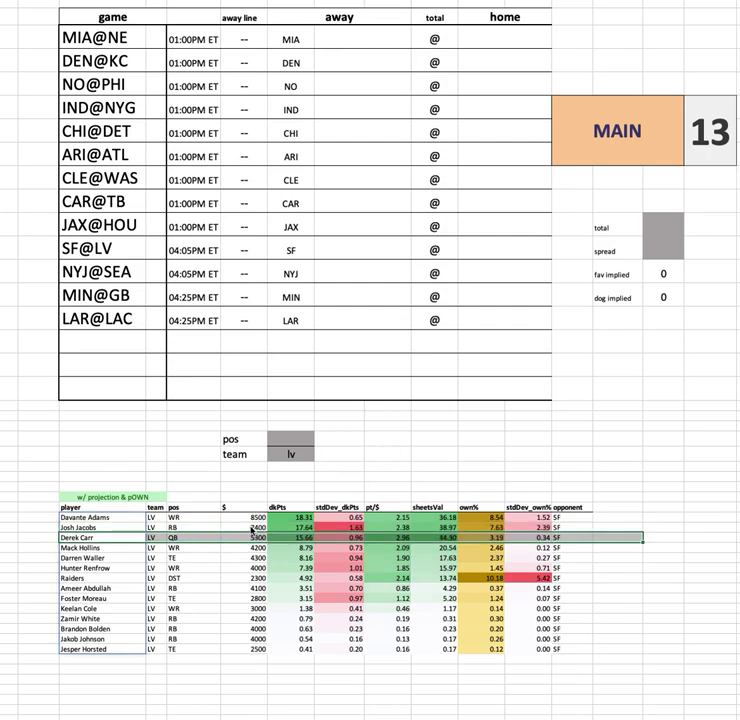
key("ctrl+z")
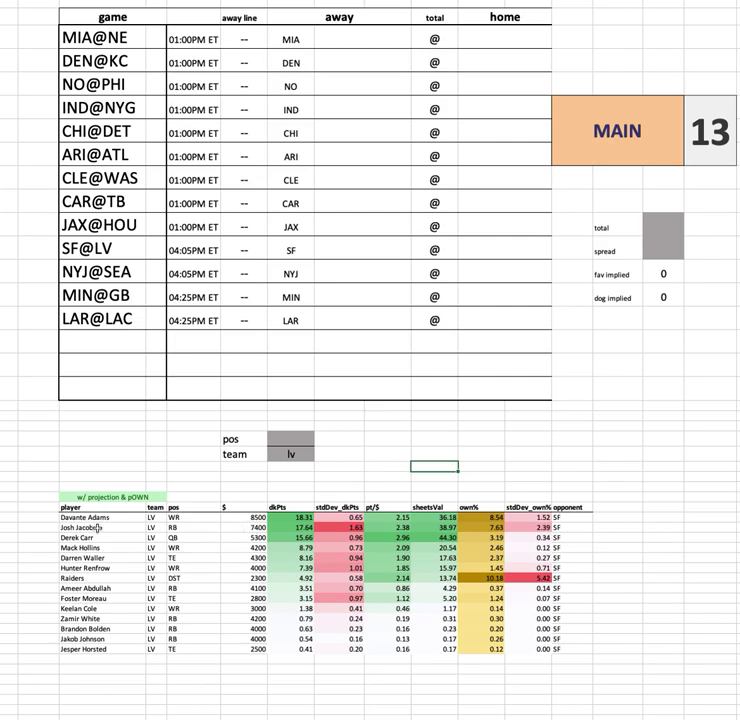
key("ctrl+z")
- Review the full projection rows of running back Josh Jacobs and wide receiver Davante Adams
left_click(591, 526, "shift")
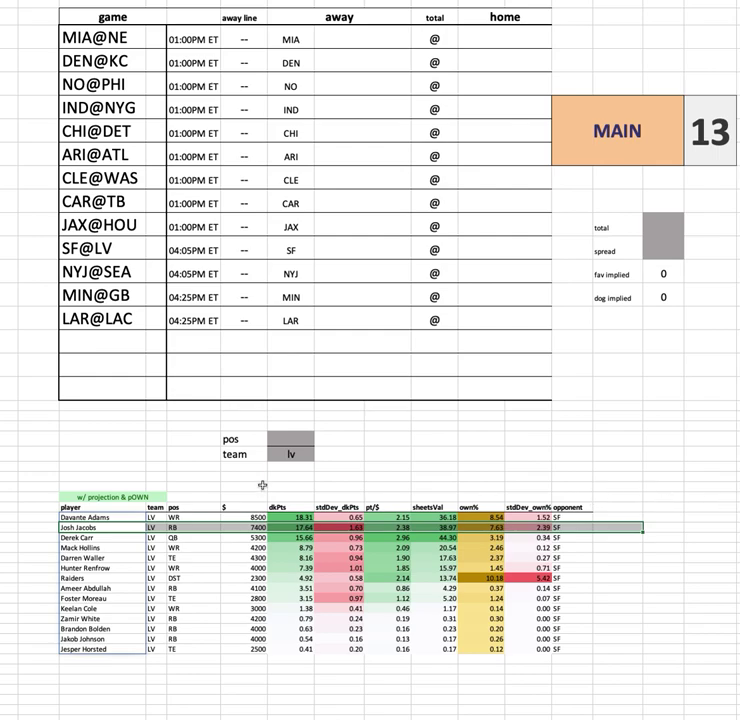
left_click(46, 526)
left_click(610, 527, "shift")
left_click(112, 517)
key("ctrl+shift+Down")
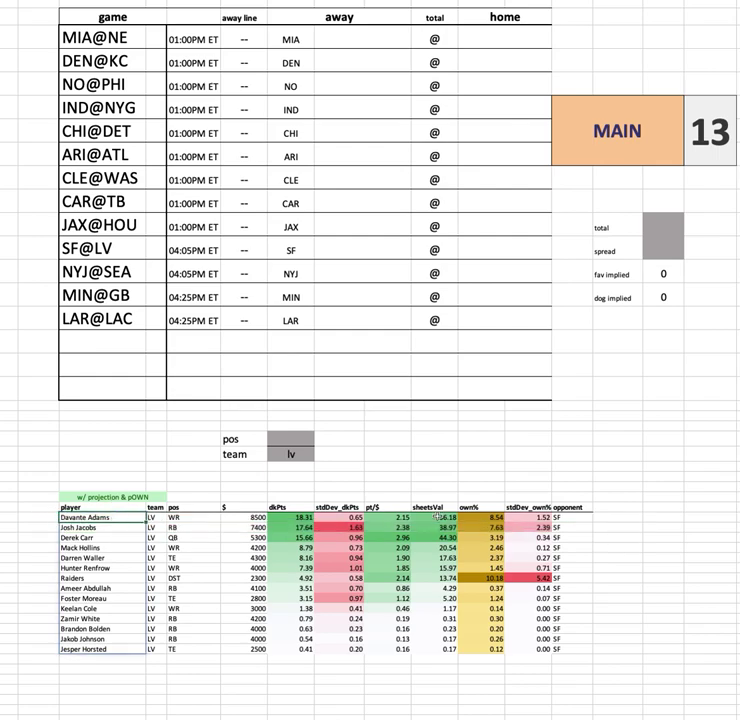
left_click(600, 519, "shift")
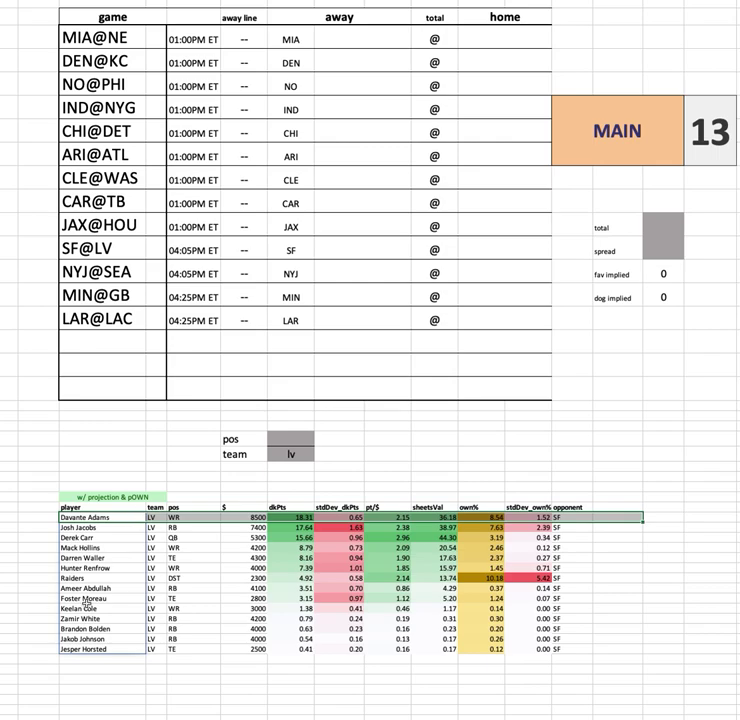
- Review the projection rows of Hunter Renfrow, Mack Hollins and tight end Darren Waller
left_click(92, 547)
left_click(490, 568)
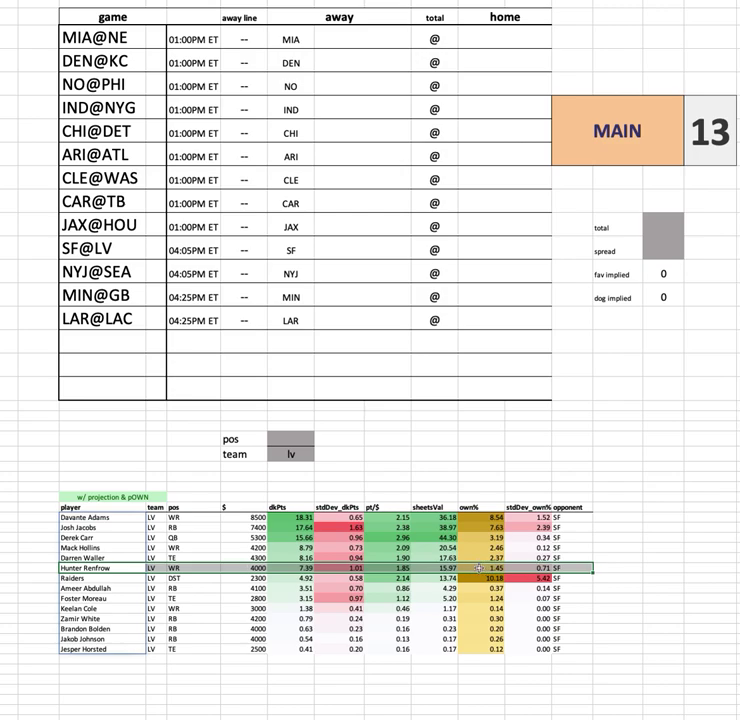
left_click_drag(256, 547, 570, 549)
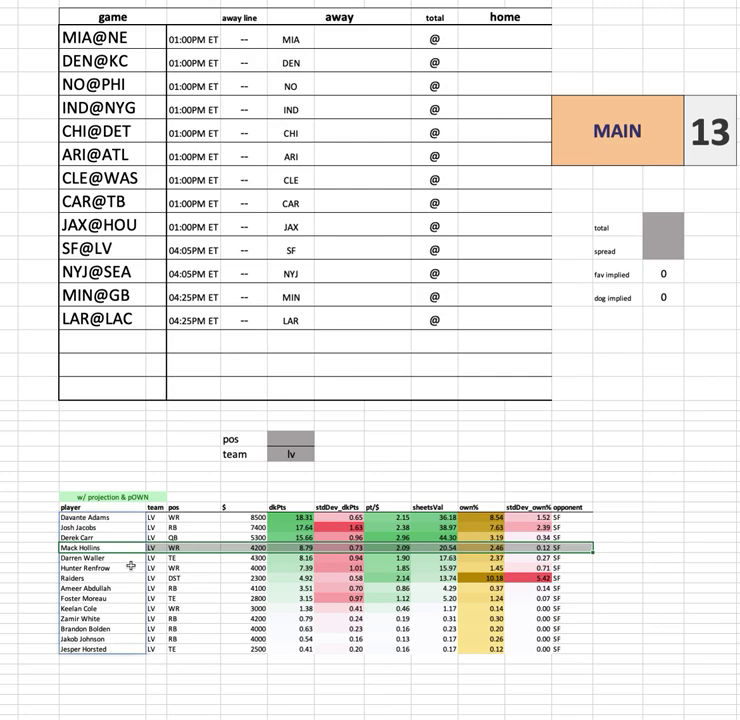
left_click_drag(115, 560, 659, 560)
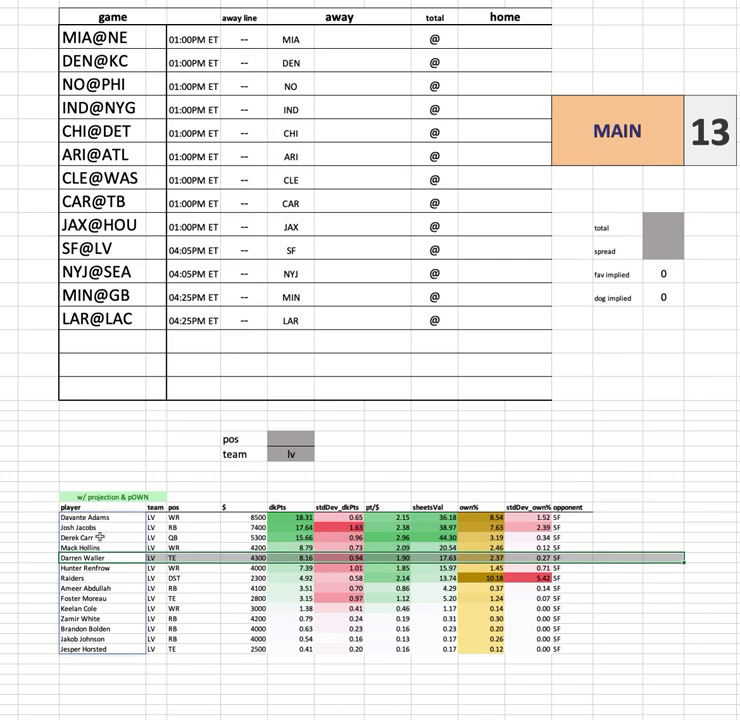
- Highlight the names of Carr, Jacobs and Adams together, and check the Raiders defense's projected ownership
left_click_drag(100, 537, 101, 517)
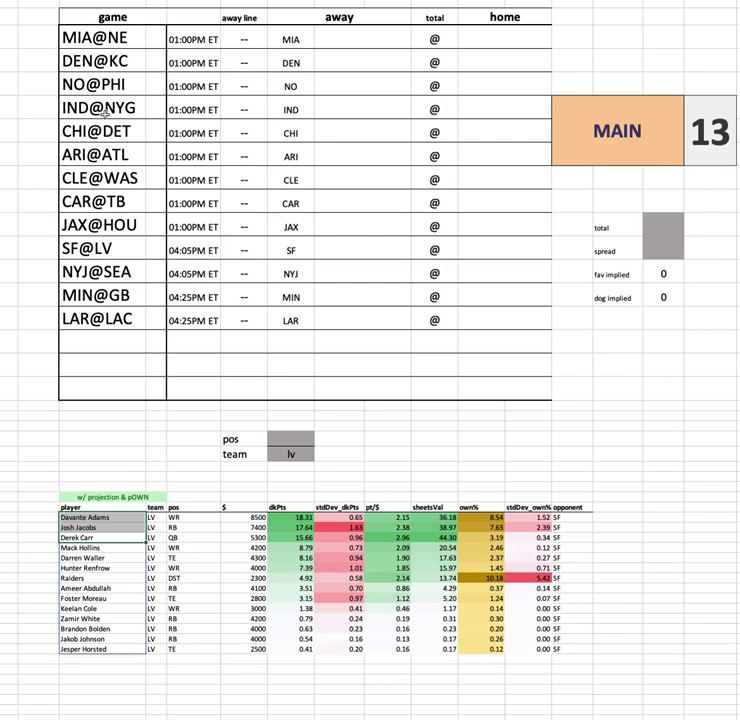
left_click(290, 455)
type("lv")
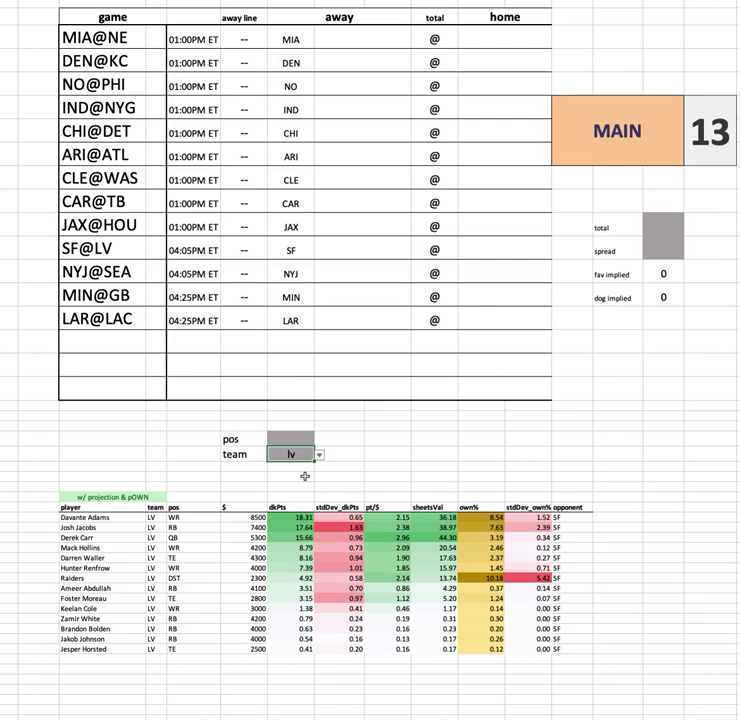
left_click(481, 578)
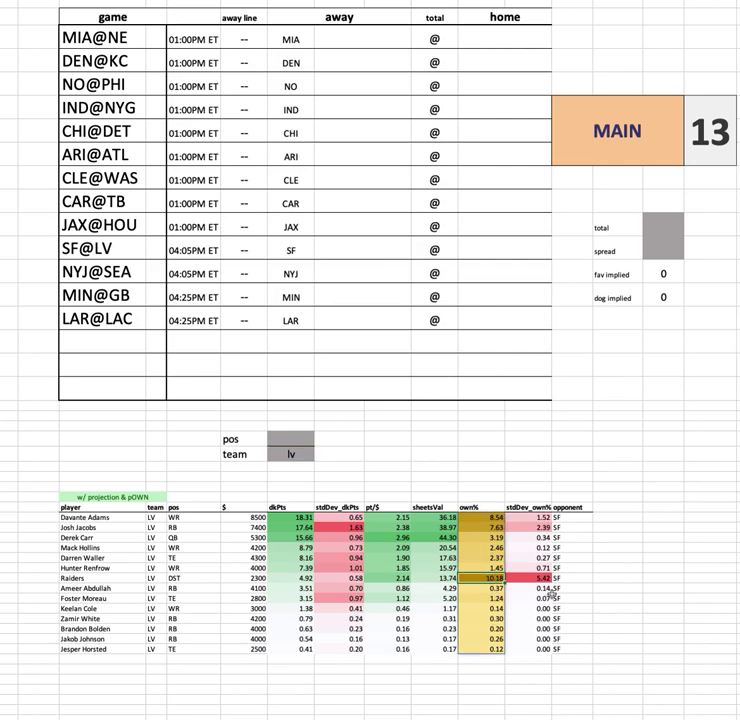
- Filter the player table to team nyj and single out quarterback Mike White among the listed players
left_click(290, 454)
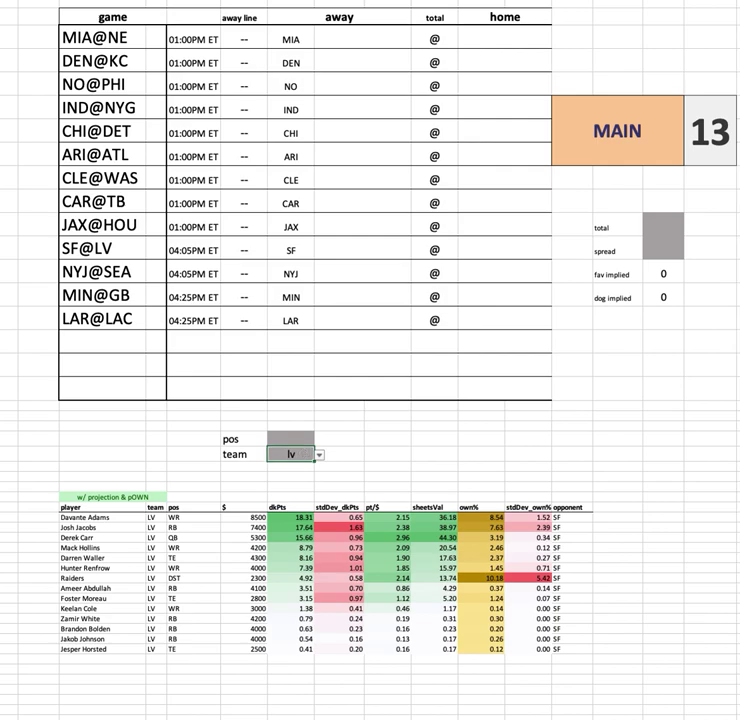
type("nyj")
key("Return")
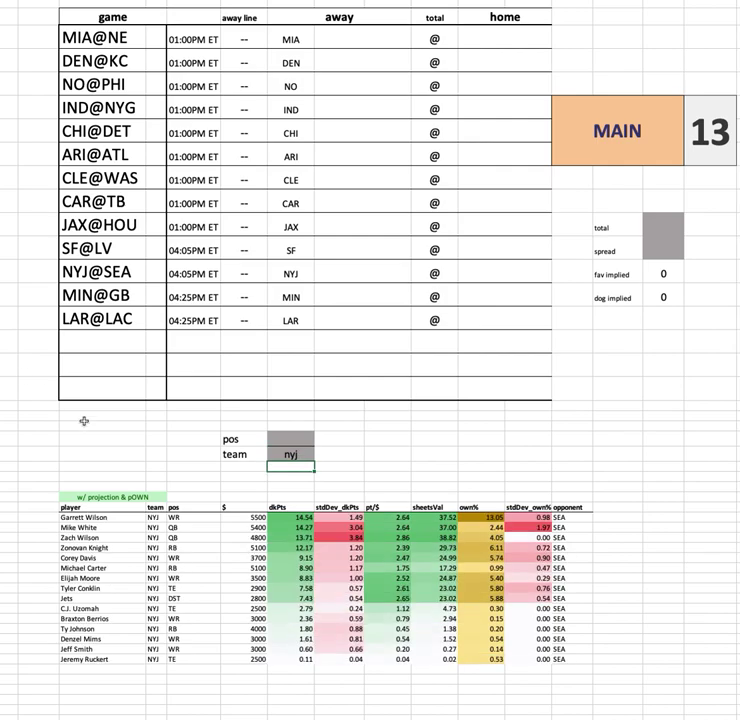
left_click(106, 517)
key("ctrl+shift+Down")
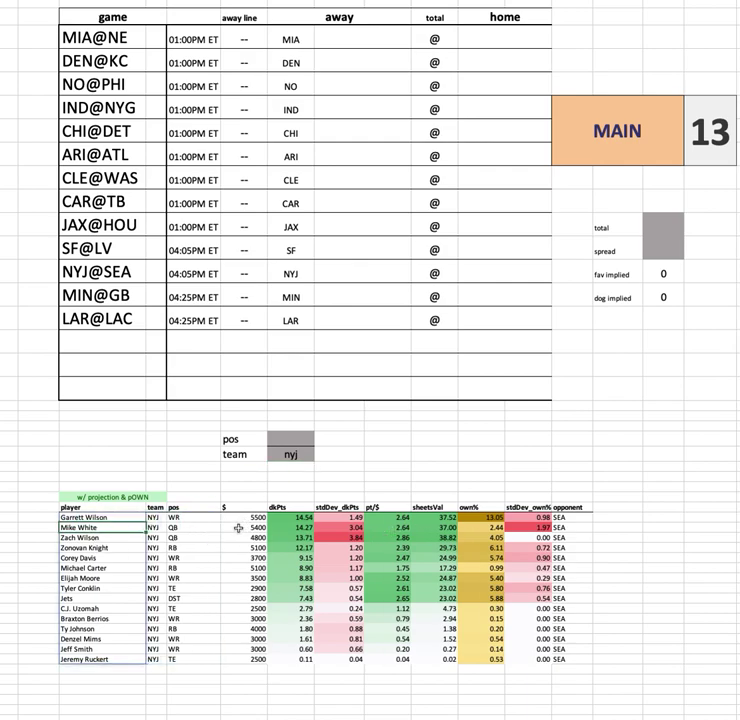
- Review wide receiver Garrett Wilson's full projection row and check his salary
left_click(245, 518)
key("ctrl+shift+Down")
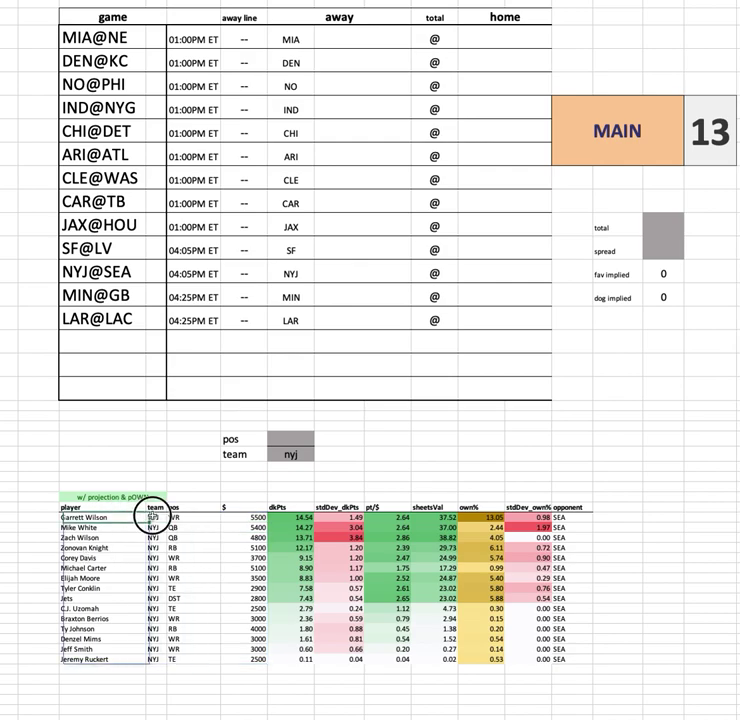
left_click_drag(140, 517, 650, 519)
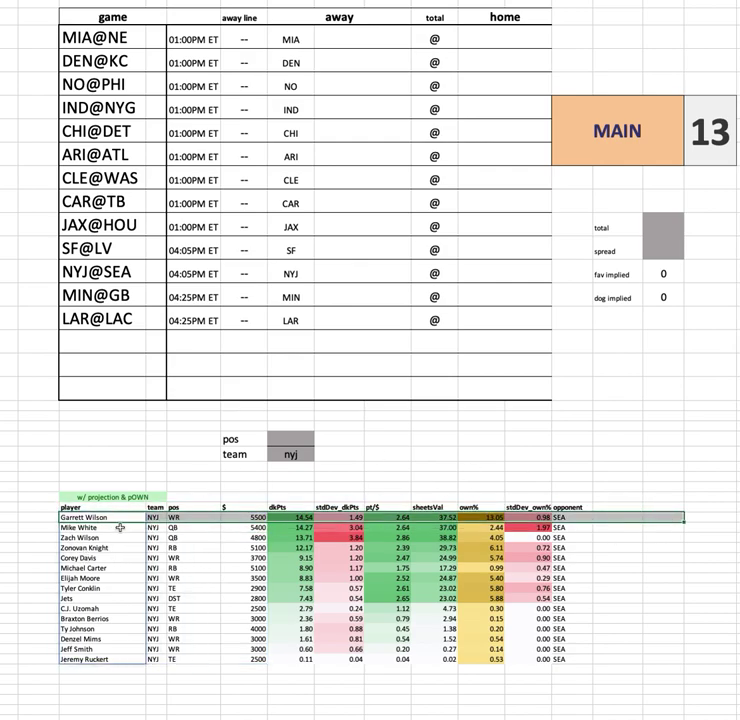
left_click(482, 453)
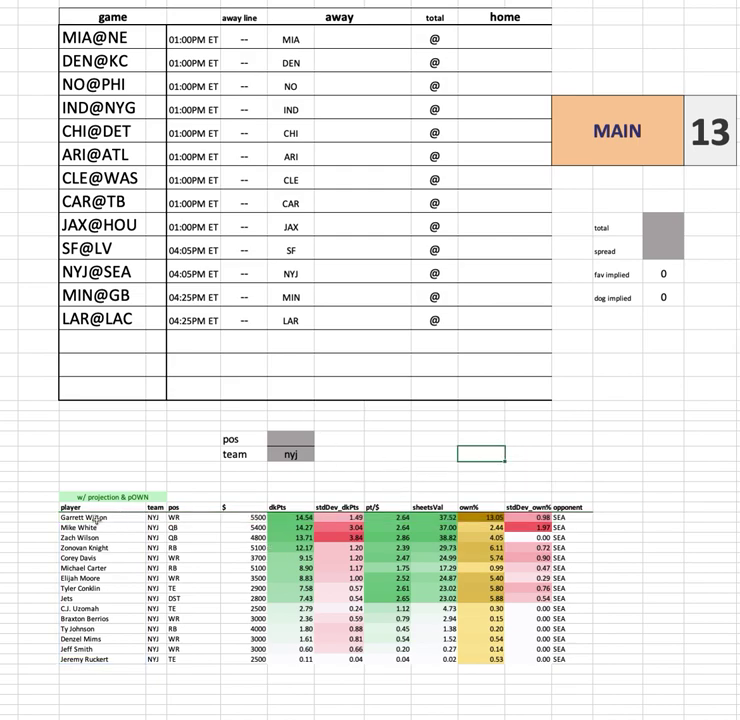
left_click(245, 518)
key("ctrl+shift+Down")
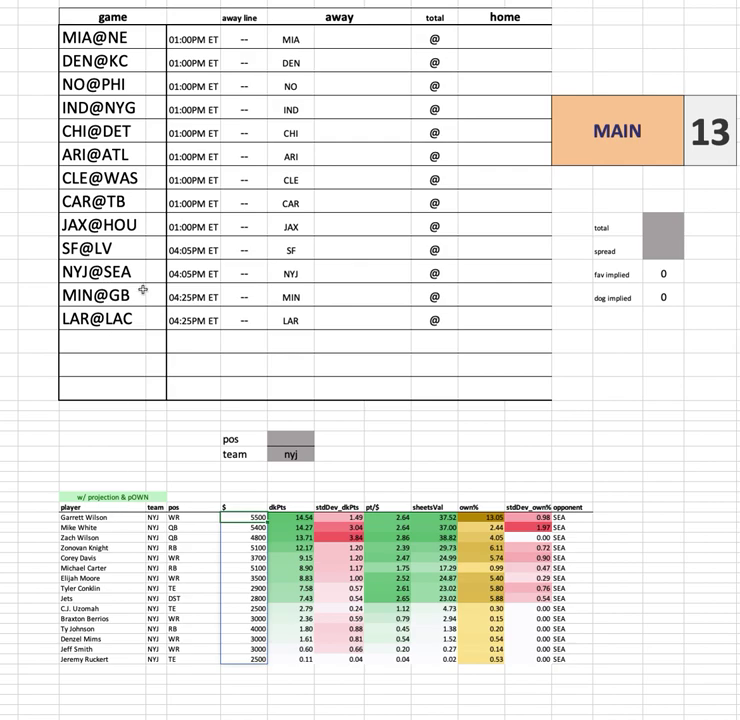
- Review the projection rows of Zonovan Knight and Corey Davis, checking Davis's salary, pt/$ and sheetsVal
left_click(478, 38)
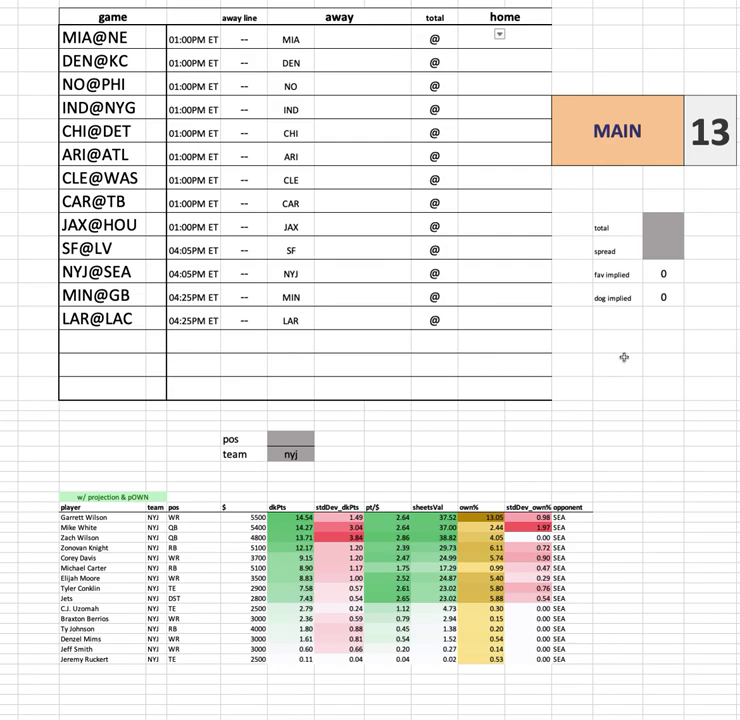
left_click_drag(98, 548, 586, 548)
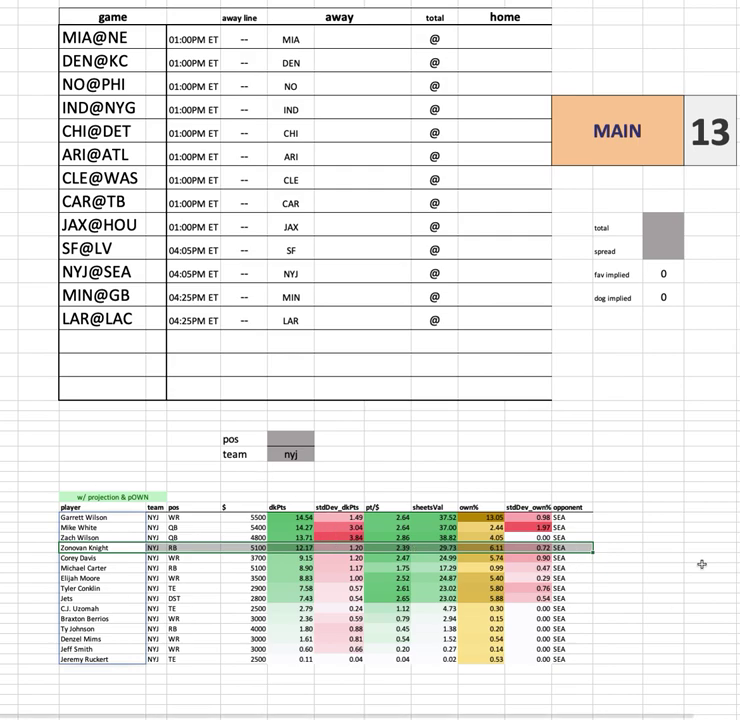
left_click(105, 561)
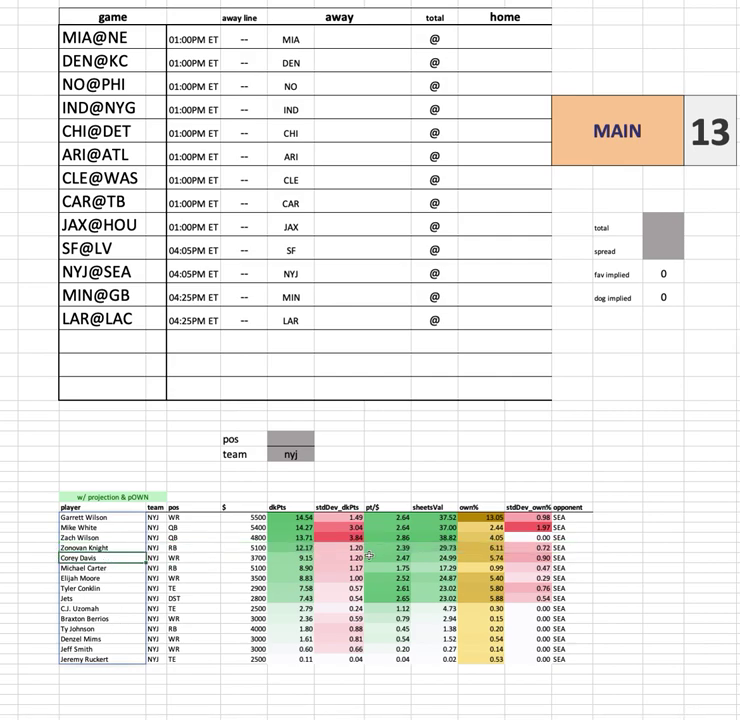
left_click(262, 558)
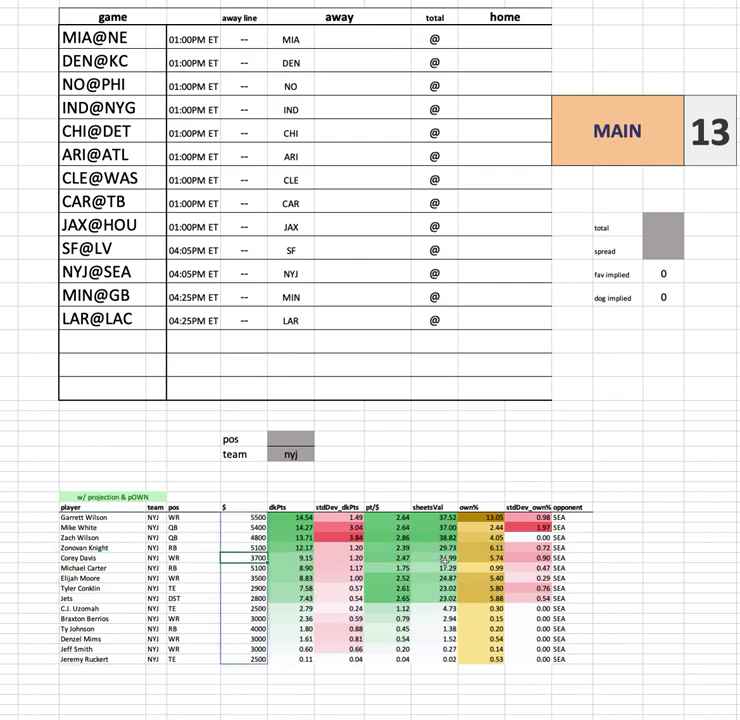
left_click(436, 558)
key("ctrl+z")
left_click(441, 557)
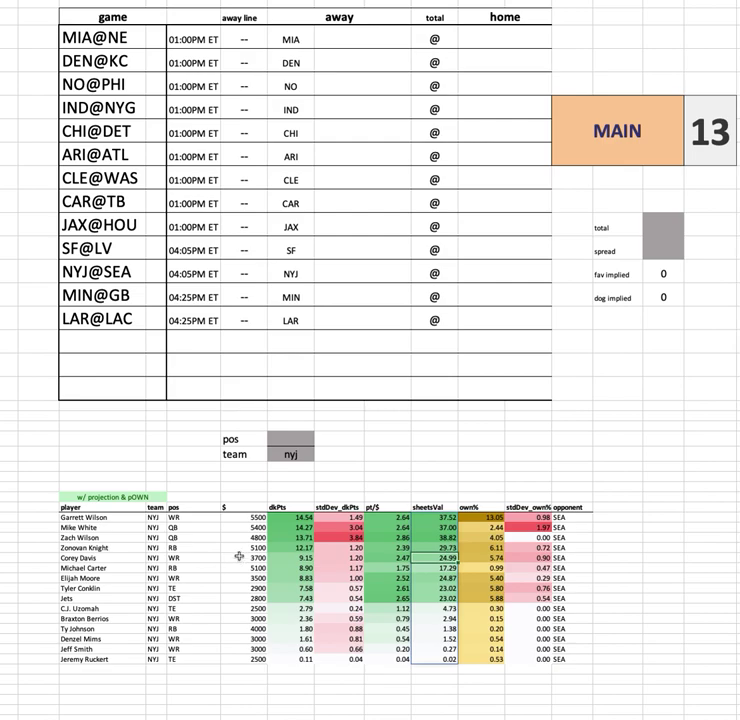
left_click_drag(100, 557, 603, 558)
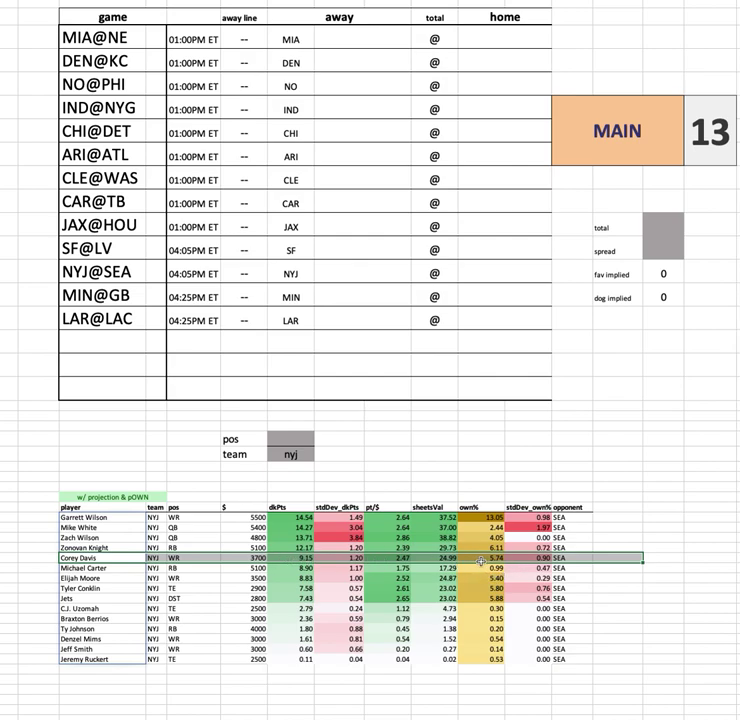
left_click(388, 557)
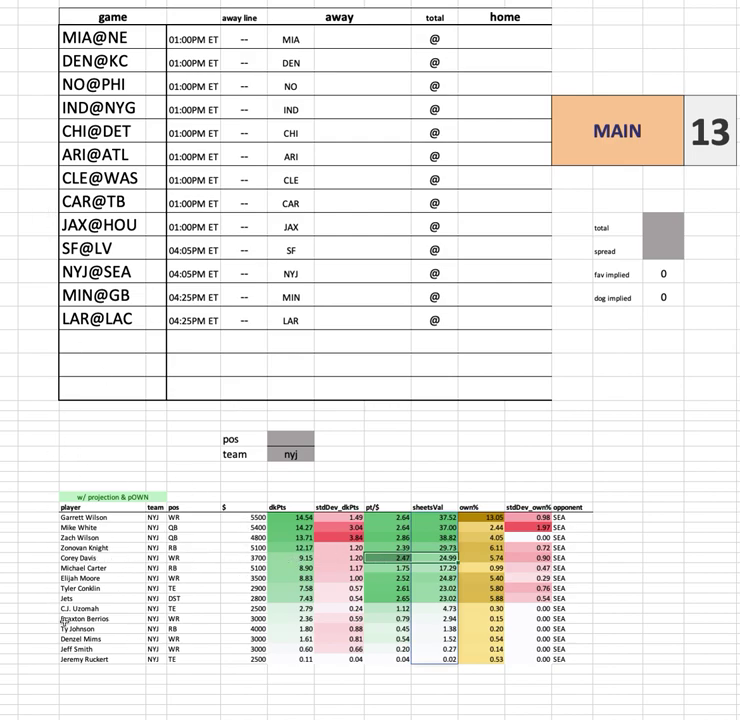
- Review the full projection rows of tight end Tyler Conklin and the Jets defense
left_click_drag(99, 588, 600, 588)
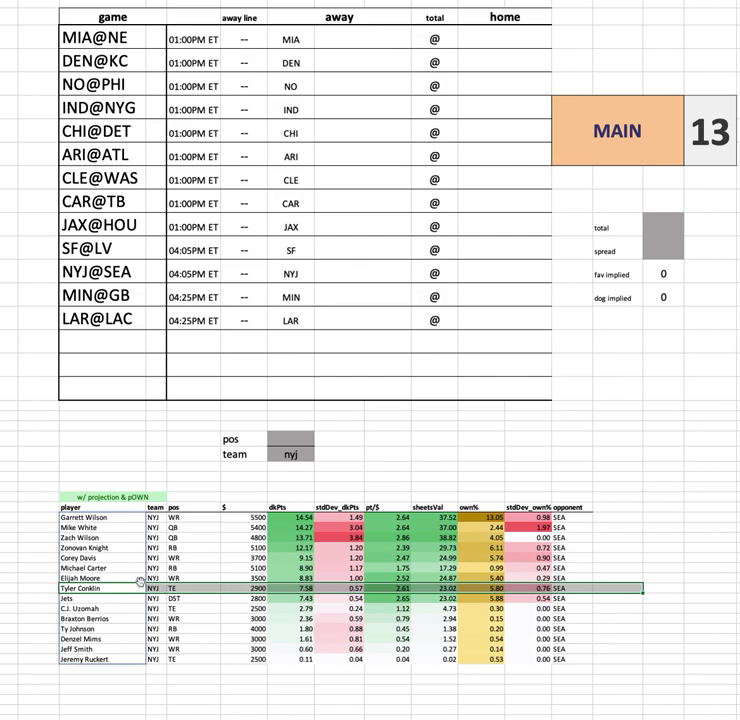
left_click(113, 601)
left_click_drag(113, 601, 593, 600)
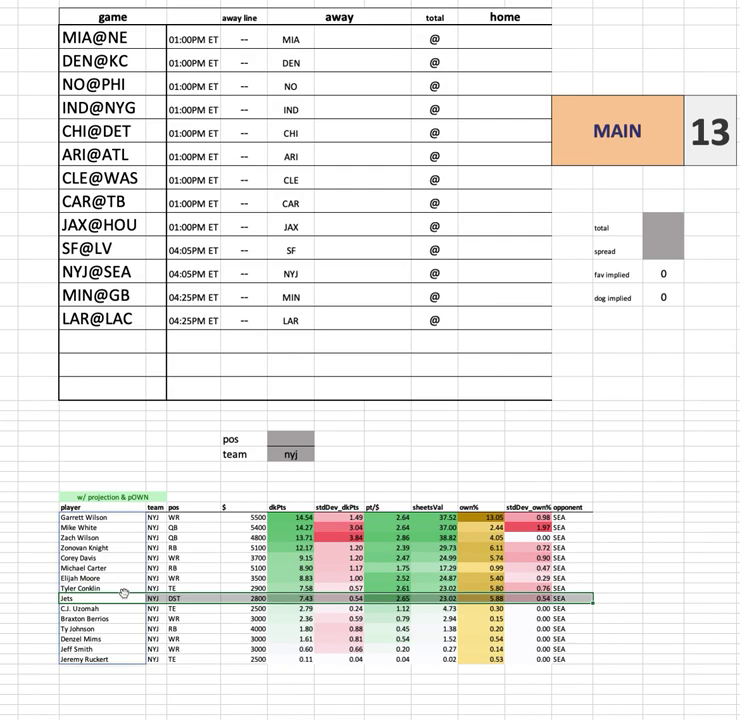
left_click(44, 600)
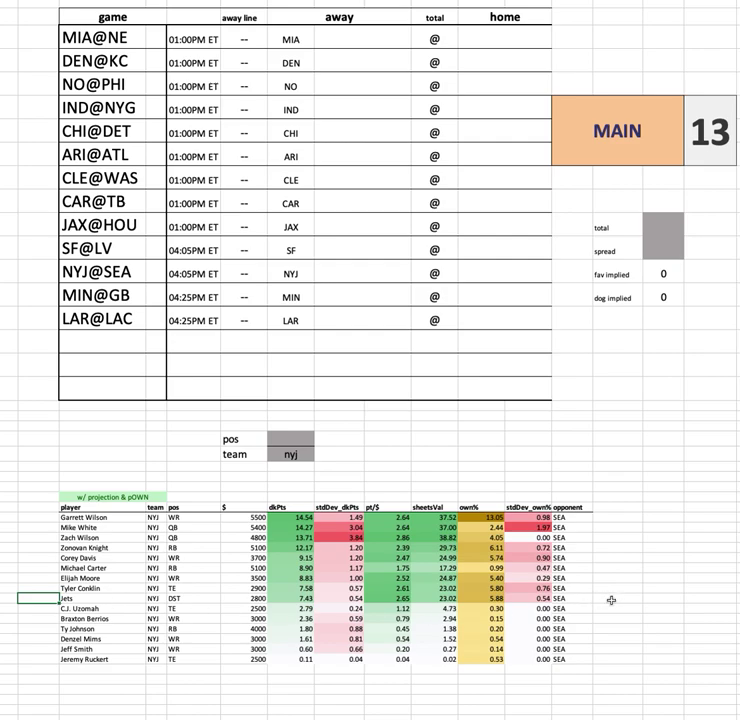
left_click(644, 600, "shift")
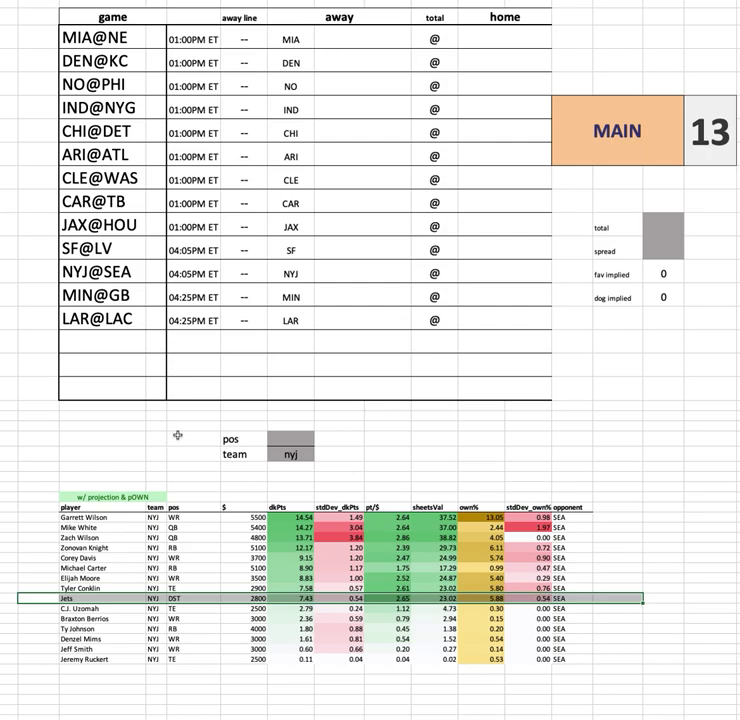
- Filter the player table to team sea
type("ne")
key("Escape")
left_click(278, 457)
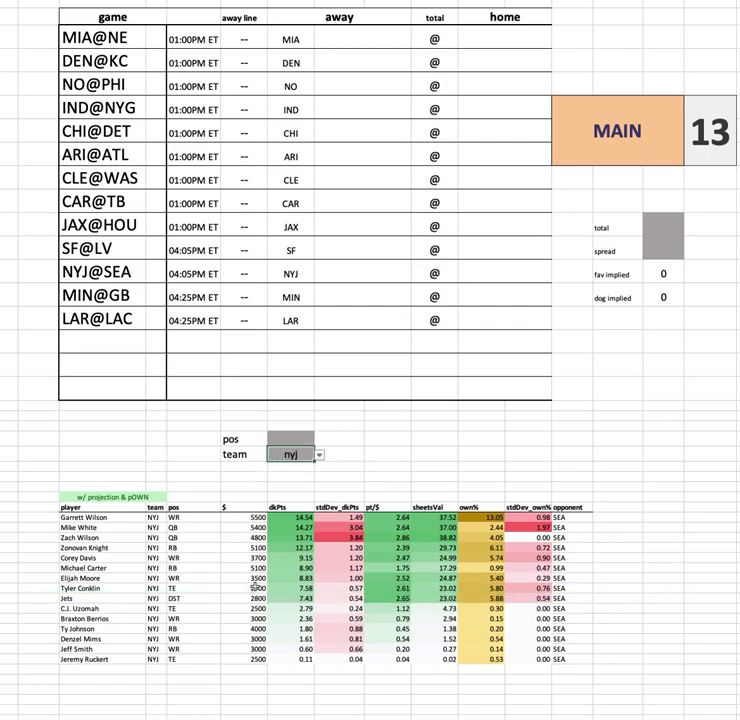
type("sea")
key("Return")
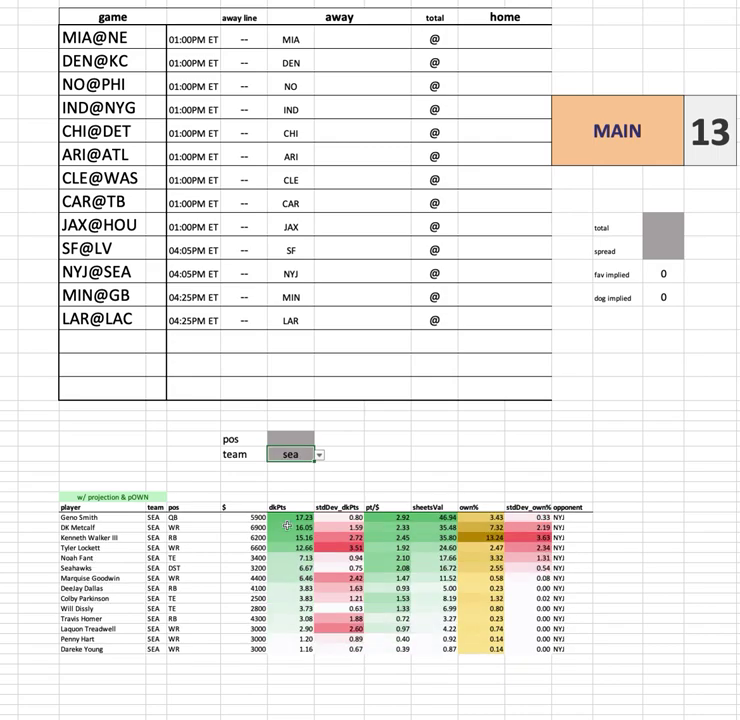
- Review wide receiver Tyler Lockett's full projection row and check his sheetsVal
left_click_drag(120, 549, 627, 550)
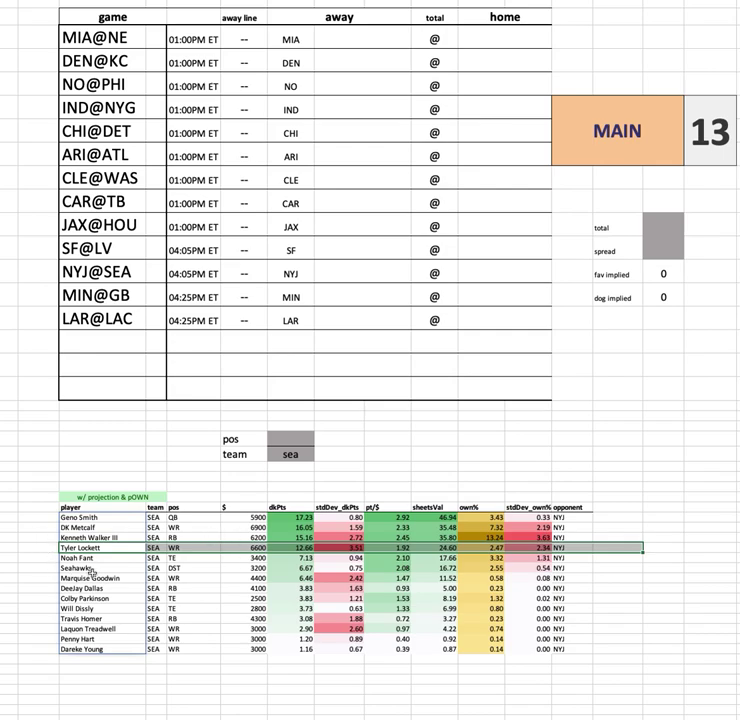
left_click(45, 547)
left_click_drag(244, 547, 244, 649)
left_click(437, 547)
key("ctrl+shift+Down")
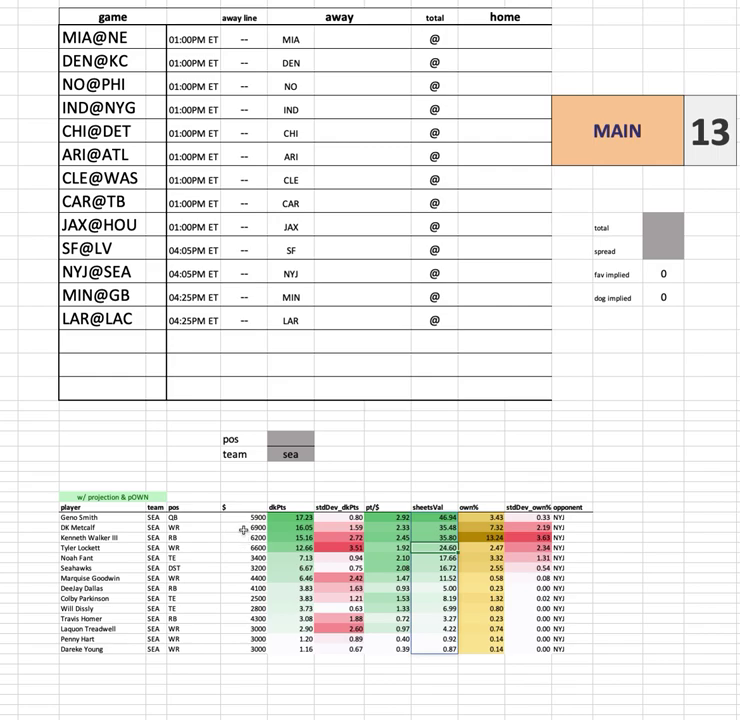
- Check DK Metcalf's salary and compare the full projection rows of Marquise Goodwin and Metcalf
left_click(243, 527)
key("ctrl+shift+Down")
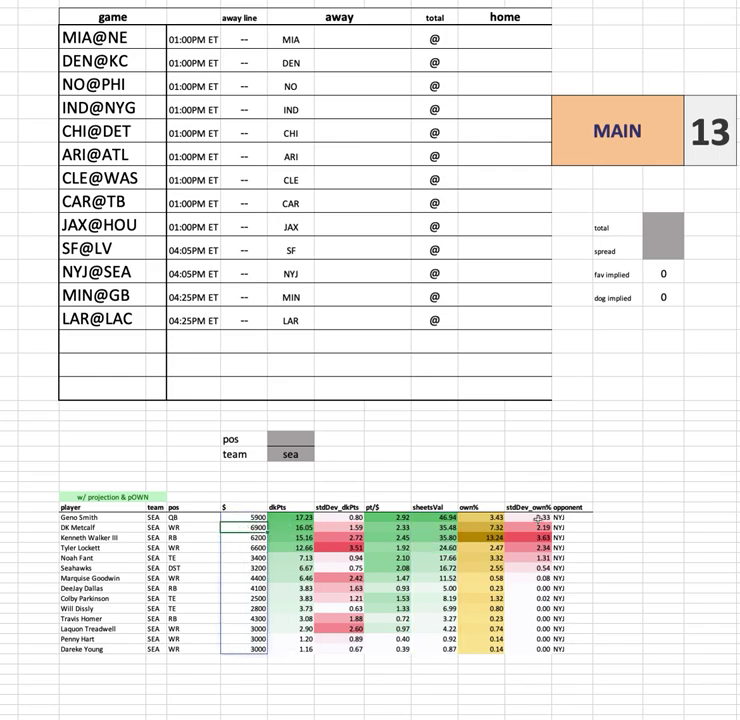
left_click_drag(100, 577, 617, 572)
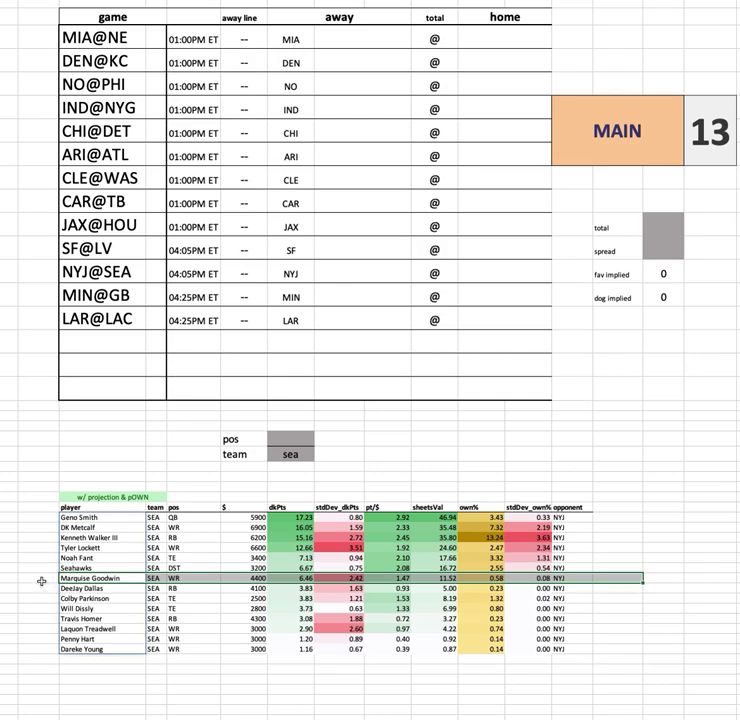
left_click(527, 517)
left_click(591, 530)
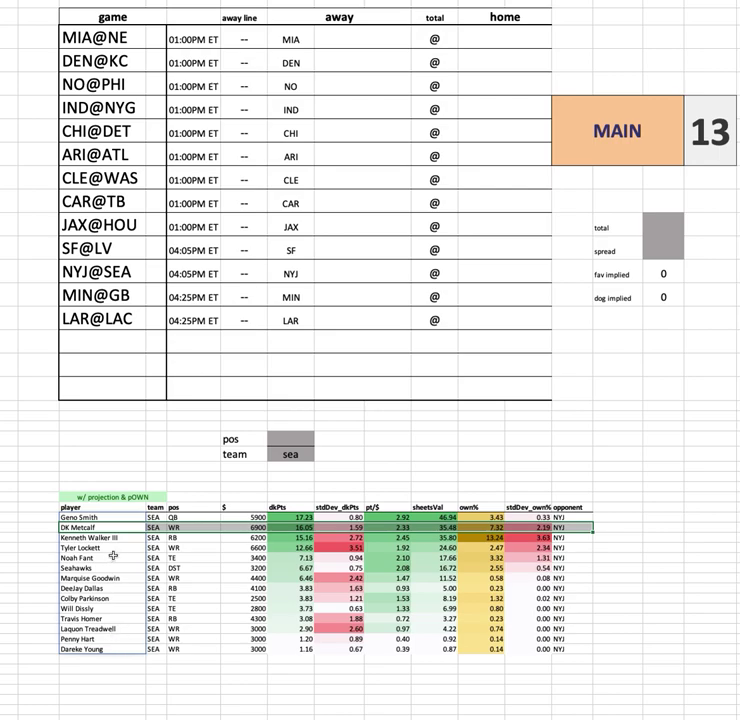
- Highlight the rows of Kenneth Walker III and Tyler Lockett together, and review those of Noah Fant and Travis Homer
left_click_drag(110, 537, 597, 544)
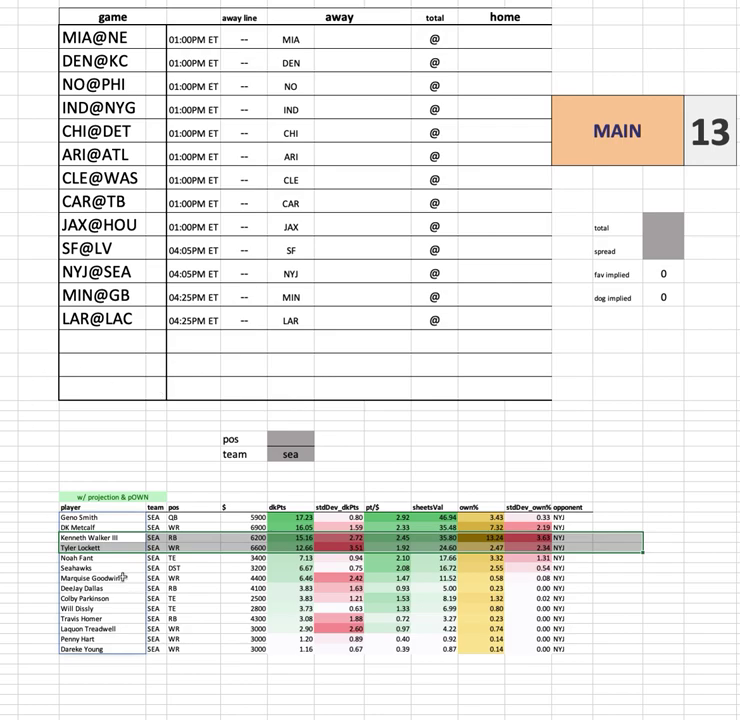
left_click_drag(111, 558, 641, 561)
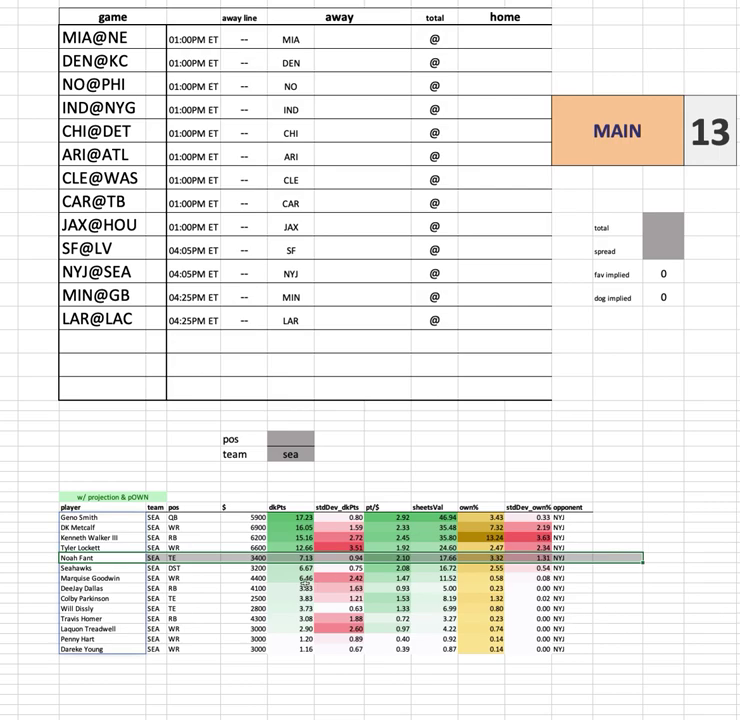
left_click_drag(117, 616, 537, 616)
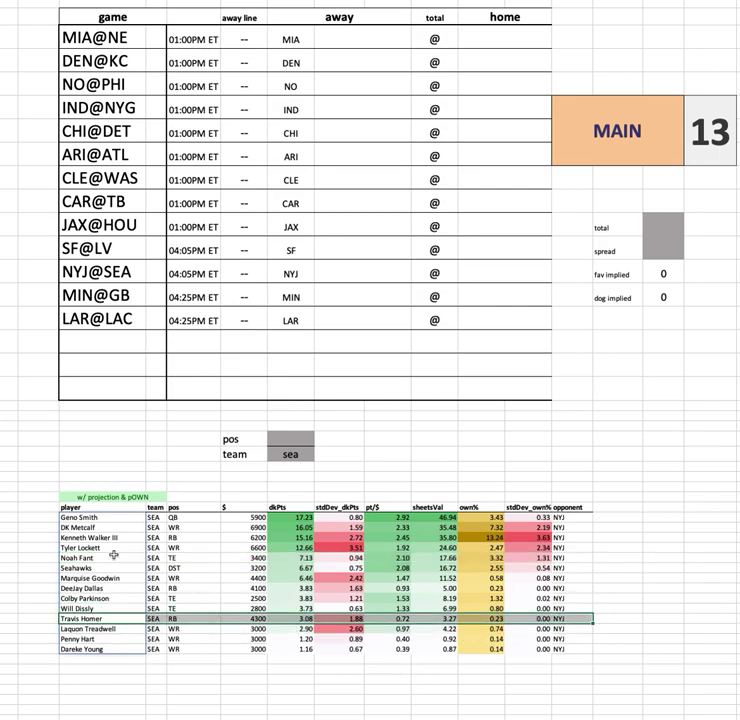
- Single out running back Kenneth Walker III's full projection row for review
left_click_drag(194, 568, 608, 538)
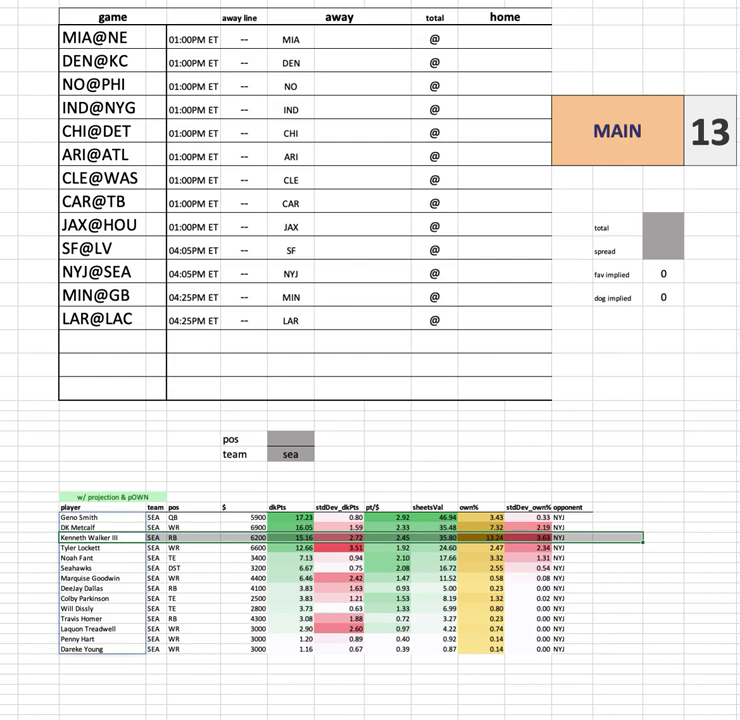
left_click(300, 455)
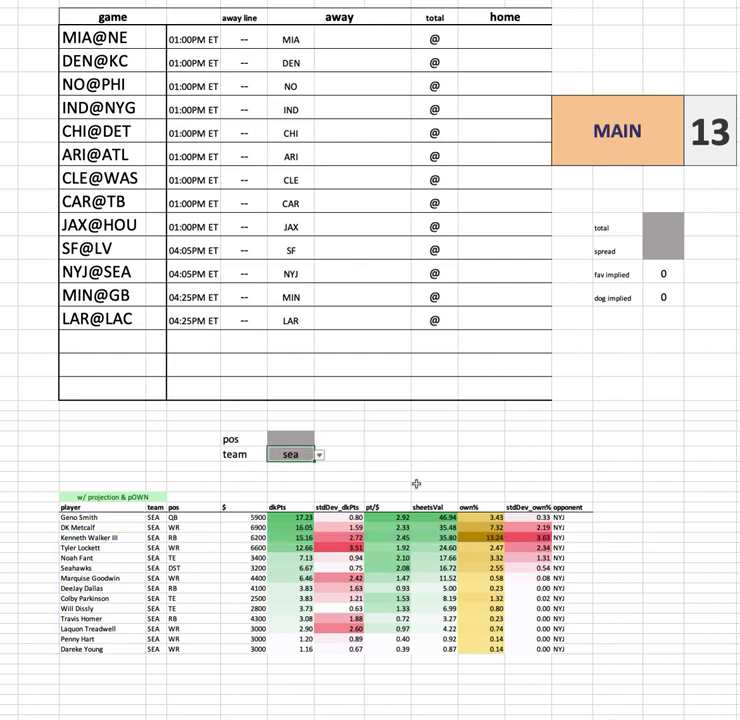
left_click(100, 537)
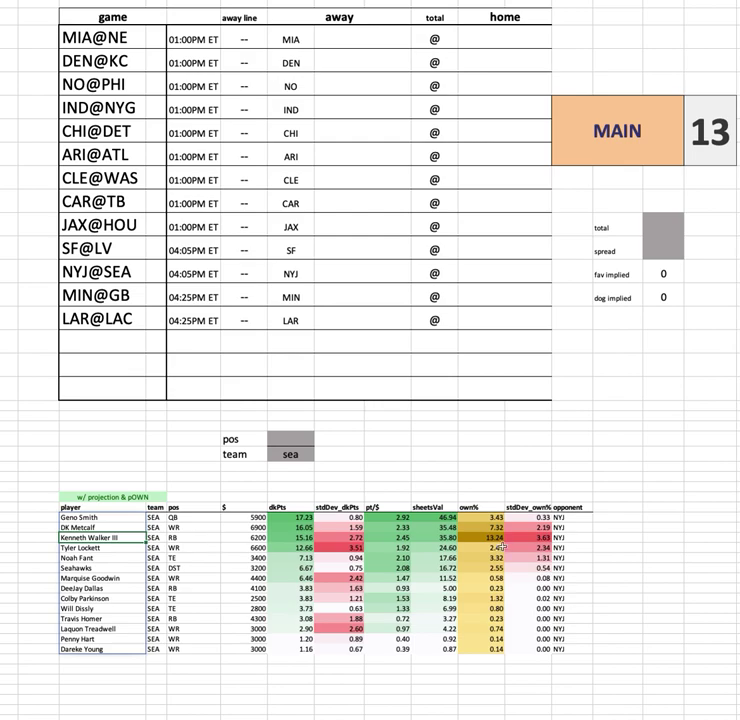
left_click(640, 537, "shift")
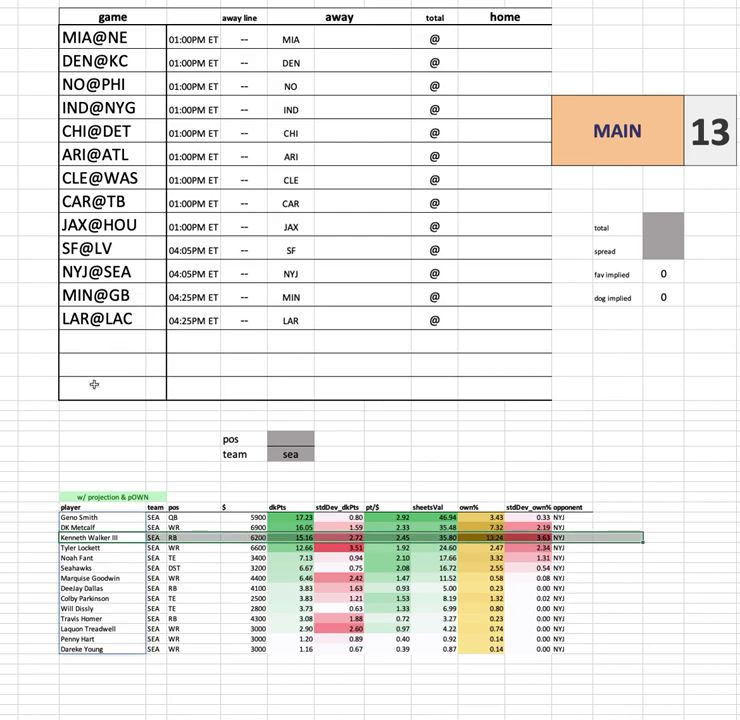
- Filter the player table to team min
left_click(278, 453)
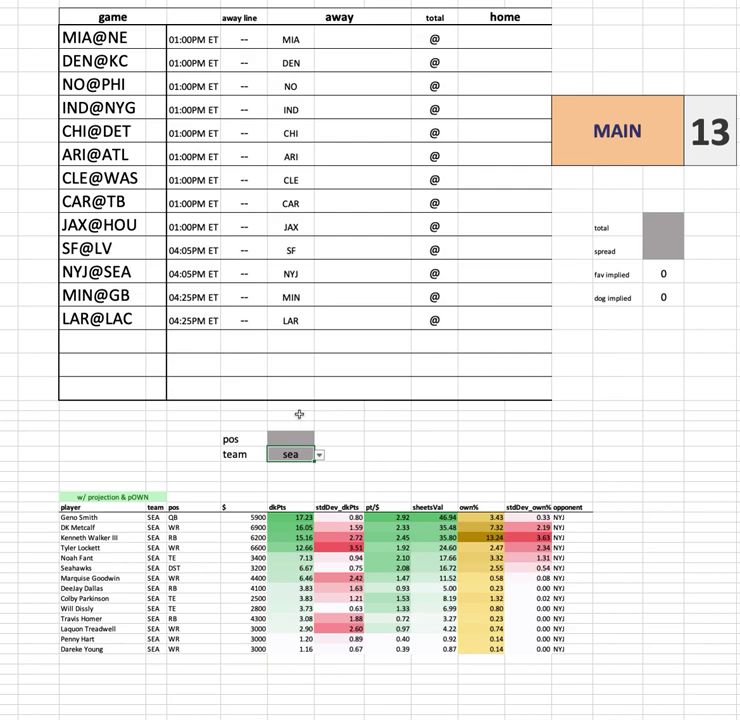
type("min")
key("Return")
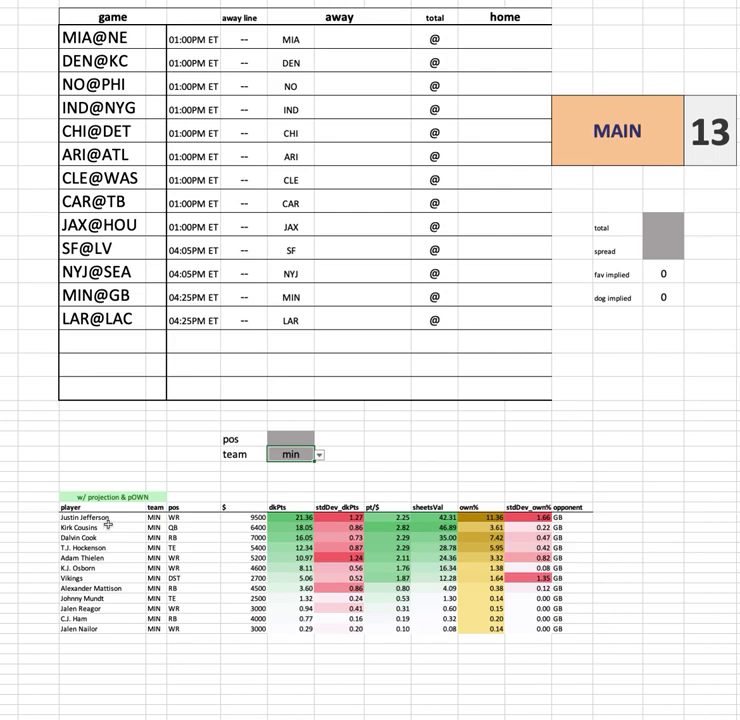
- Review wide receiver Justin Jefferson's full projection row and check his salary and projected ownership
left_click_drag(117, 518, 644, 518)
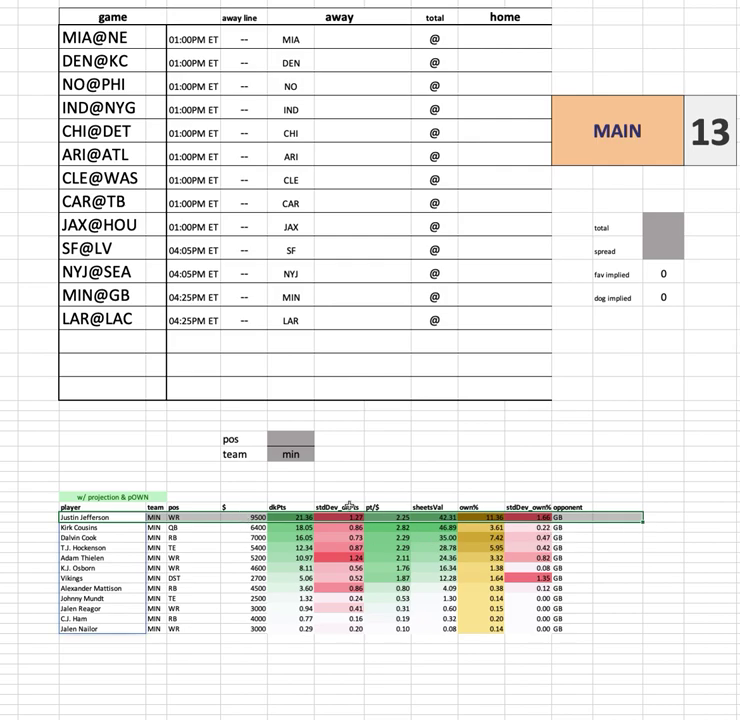
left_click(236, 517)
key("ctrl+shift+Down")
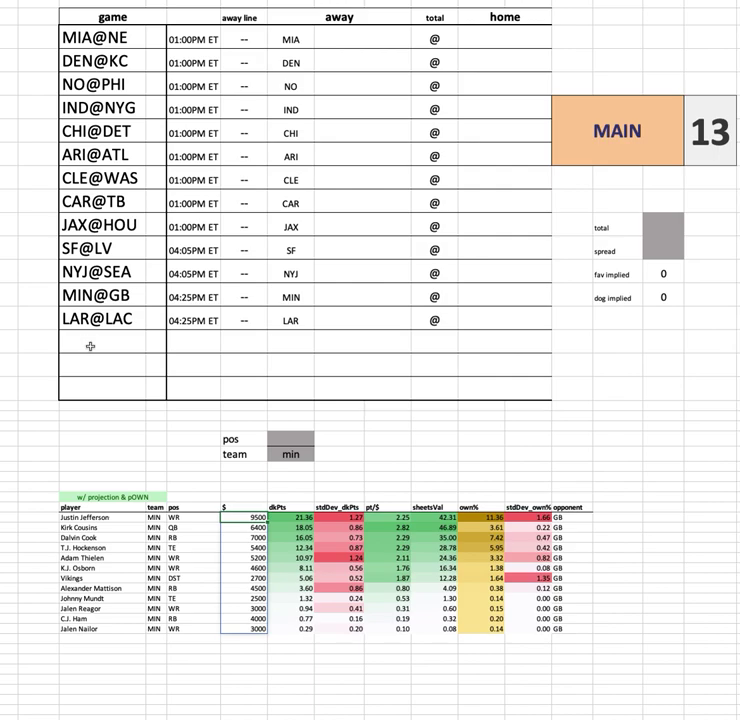
left_click_drag(95, 517, 95, 628)
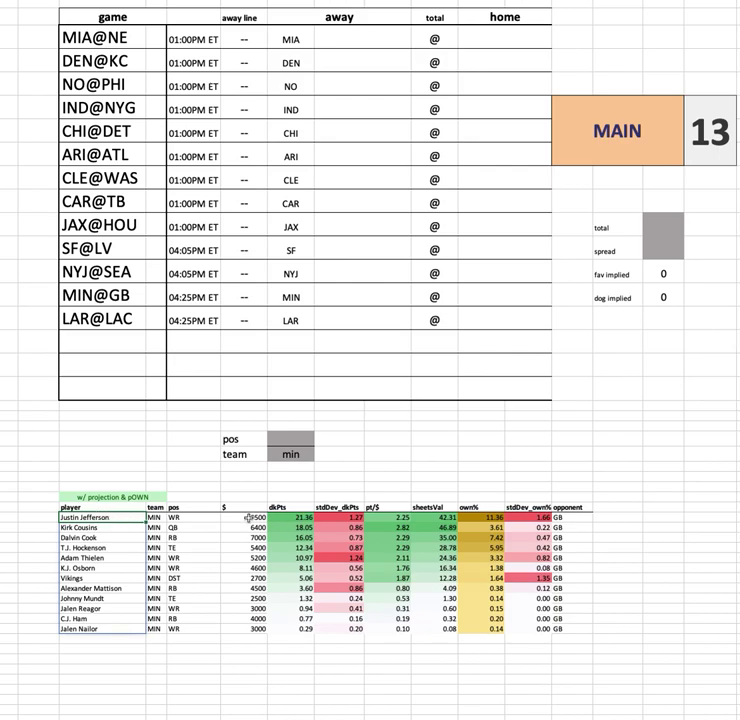
left_click_drag(249, 517, 250, 629)
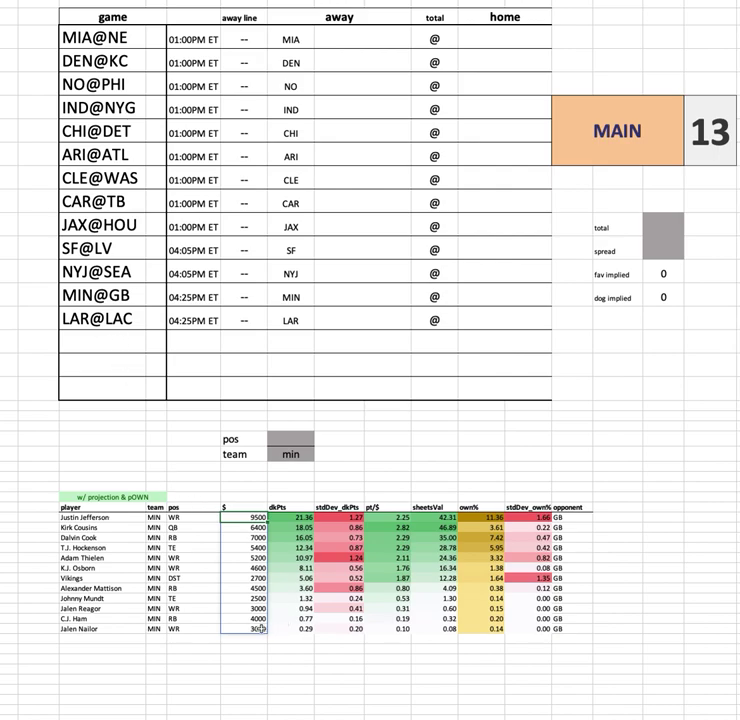
left_click(484, 524)
left_click_drag(484, 524, 484, 628)
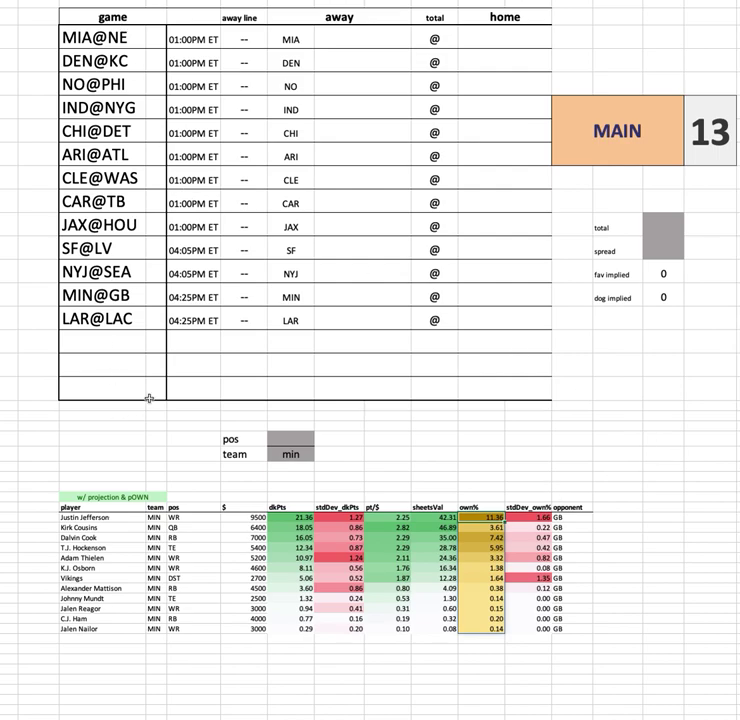
- Review the projection rows of Kirk Cousins and Dalvin Cook, and return to Justin Jefferson's row
left_click_drag(108, 527, 578, 527)
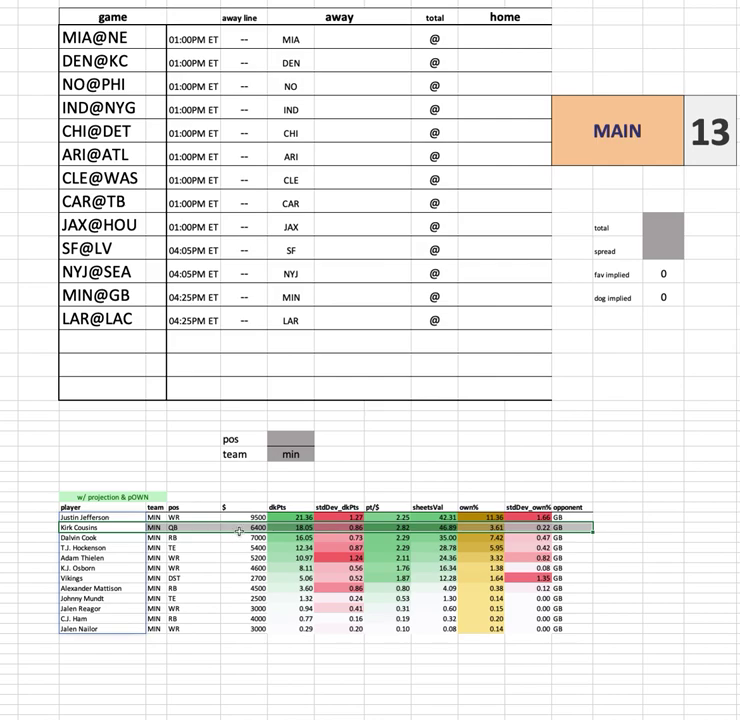
left_click_drag(120, 537, 603, 536)
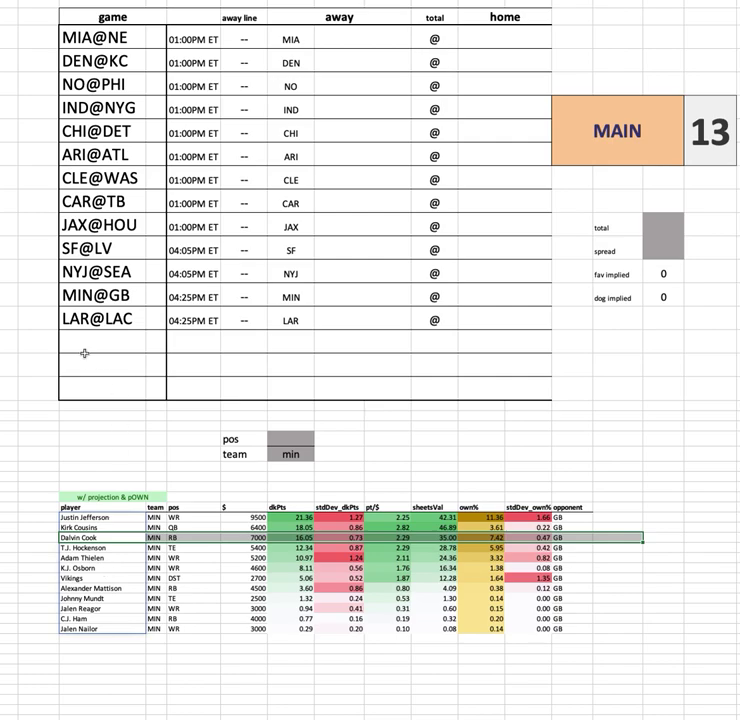
left_click(490, 37)
left_click_drag(70, 517, 575, 517)
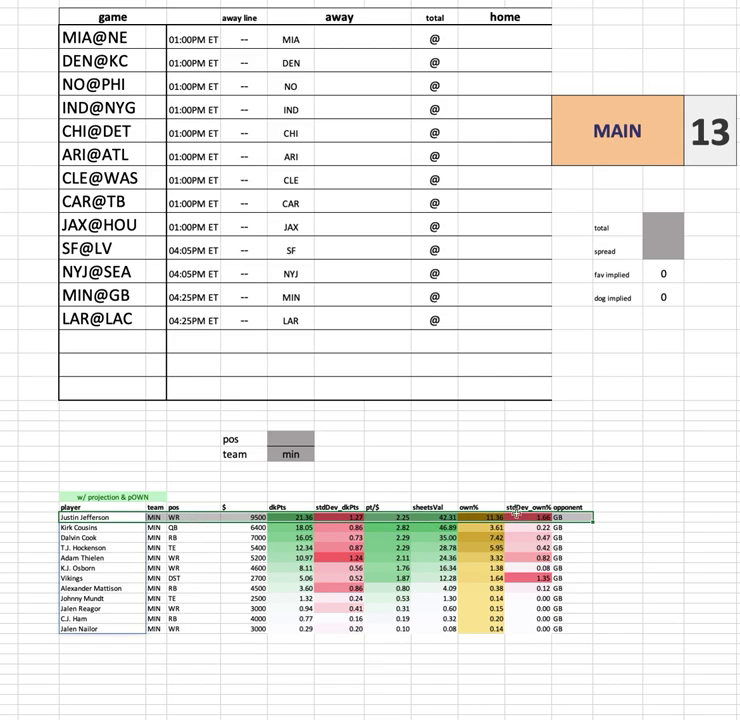
- Review the projection rows of Adam Thielen, T.J. Hockenson, Justin Jefferson and the Vikings defense
left_click_drag(109, 558, 592, 558)
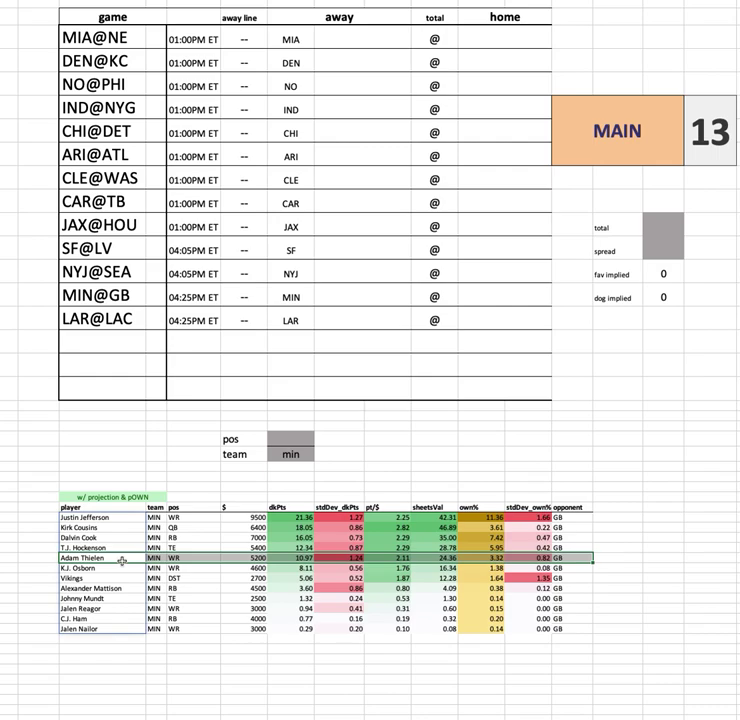
left_click_drag(121, 549, 588, 558)
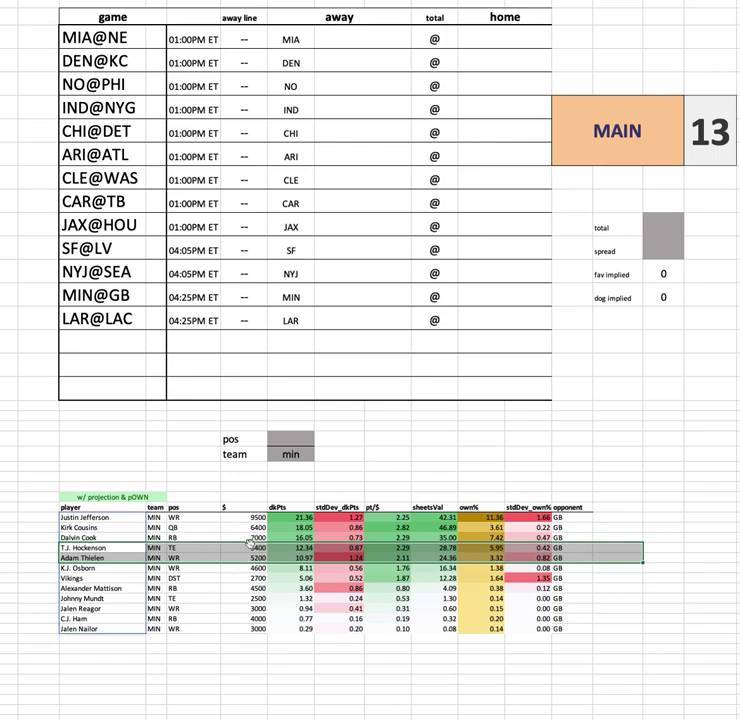
left_click_drag(129, 517, 606, 517)
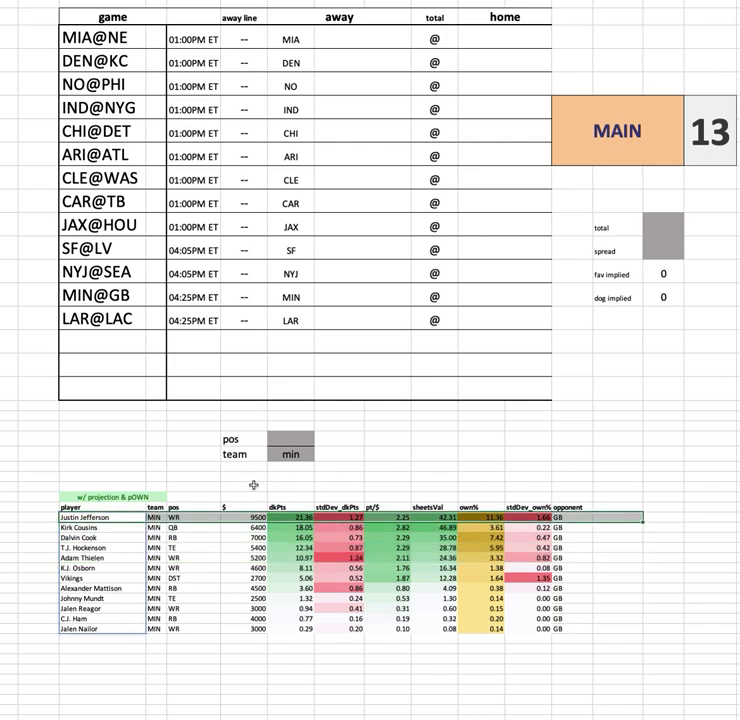
left_click_drag(100, 578, 578, 576)
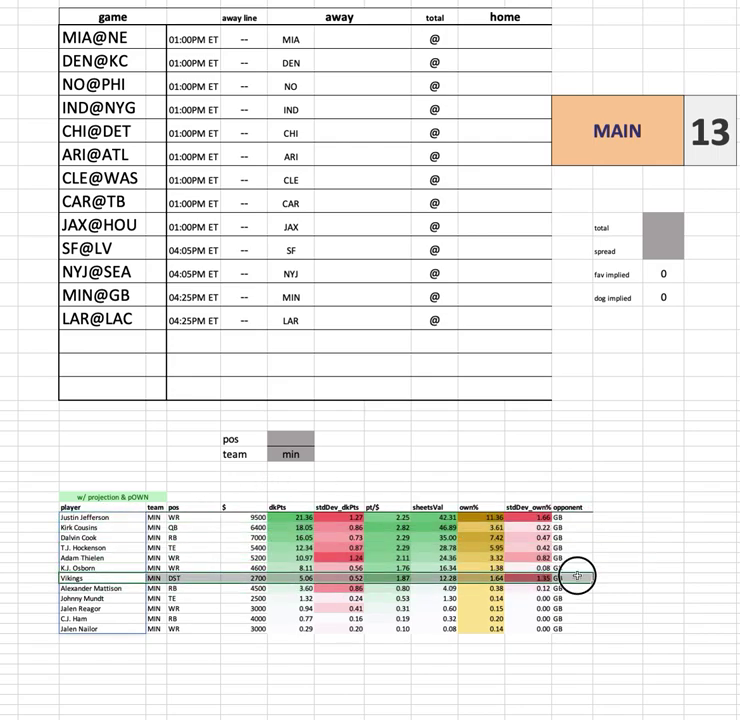
- Filter the player table to team gb
left_click(283, 454)
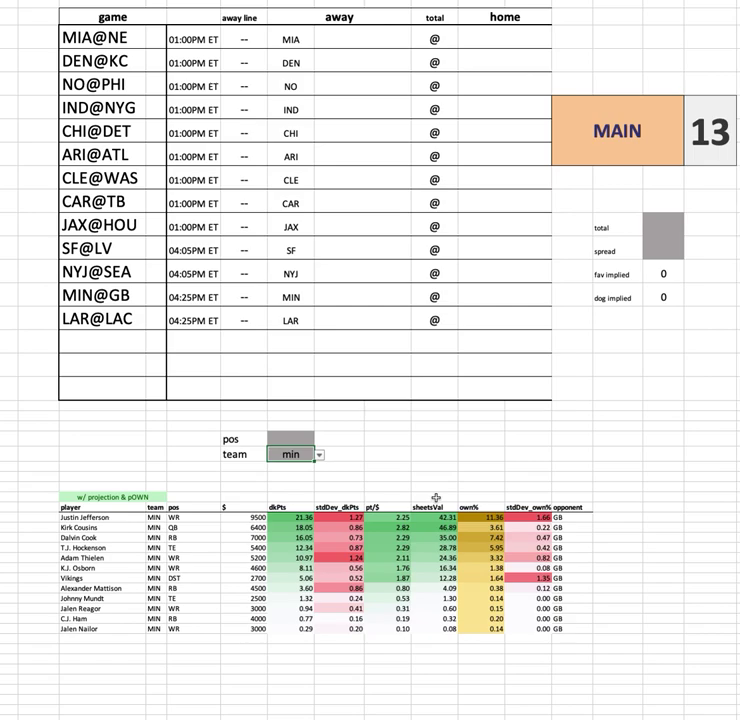
type("gb")
key("Return")
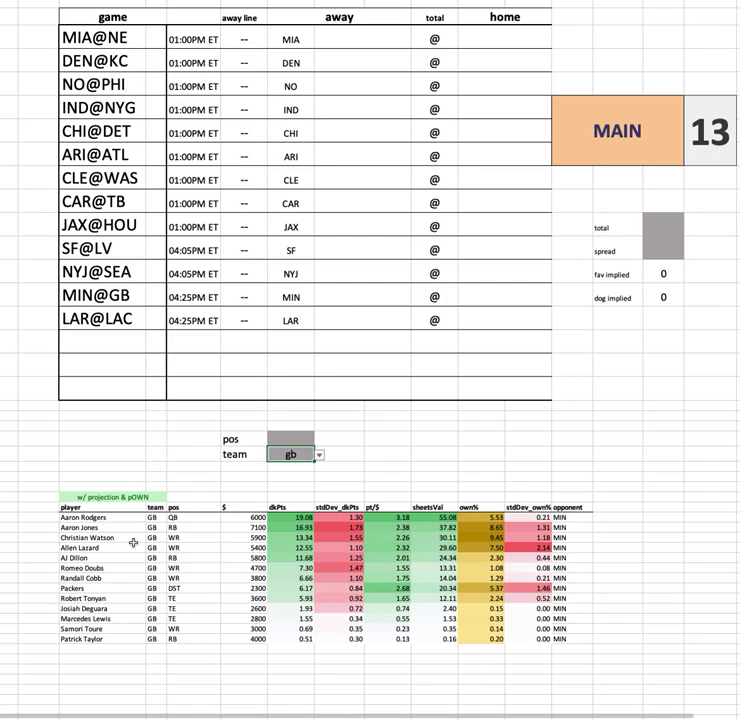
- Check the salaries of Aaron Rodgers, Christian Watson and Romeo Doubs, and review Allen Lazard's full projection row
left_click(238, 519)
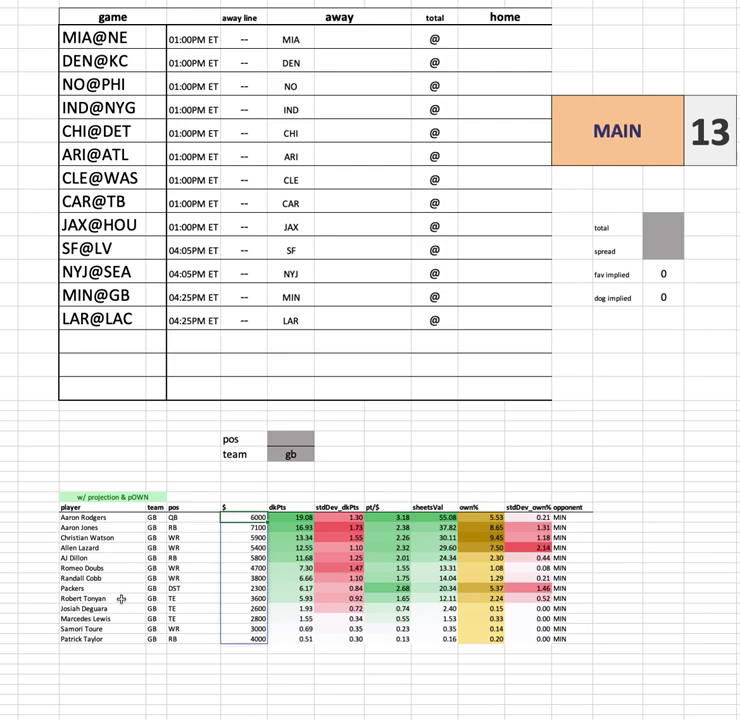
left_click_drag(88, 537, 88, 547)
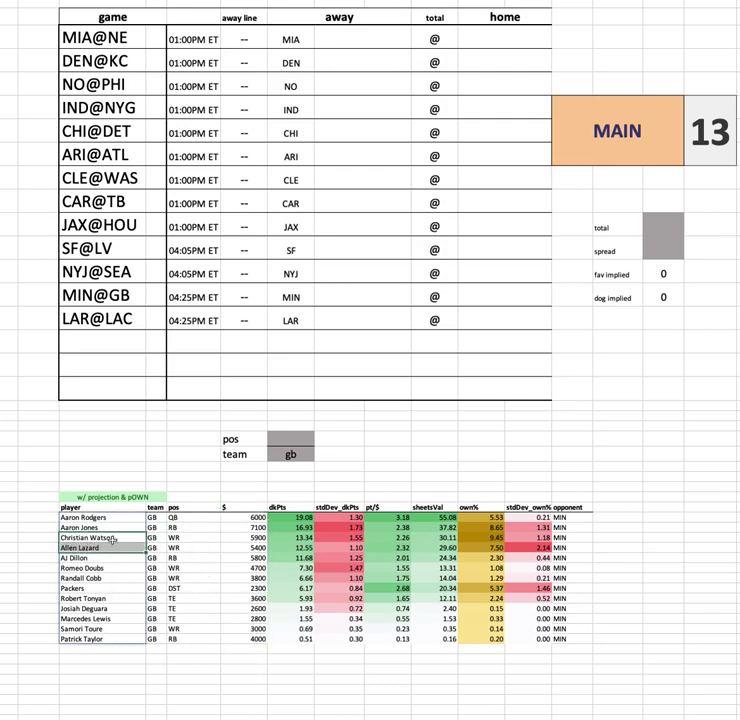
left_click_drag(244, 537, 244, 638)
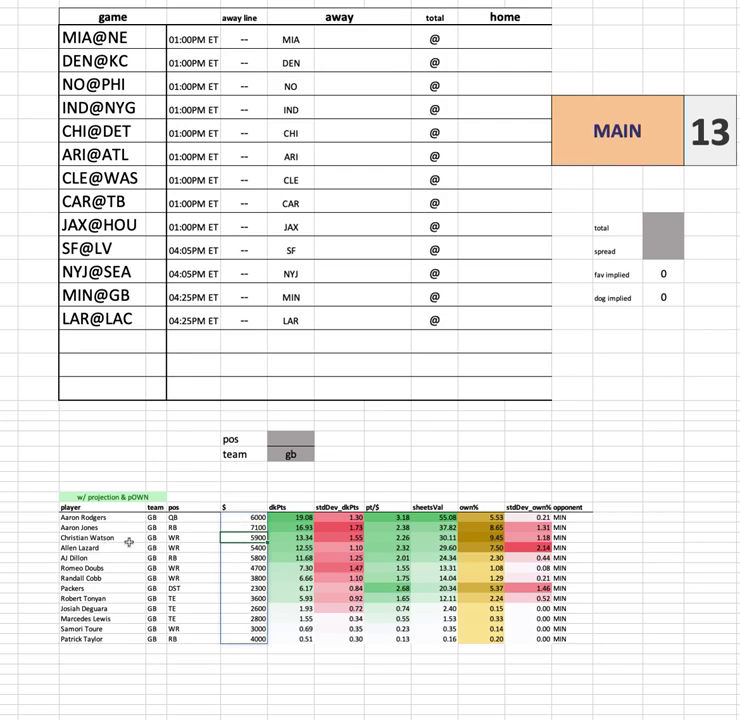
left_click_drag(114, 548, 620, 548)
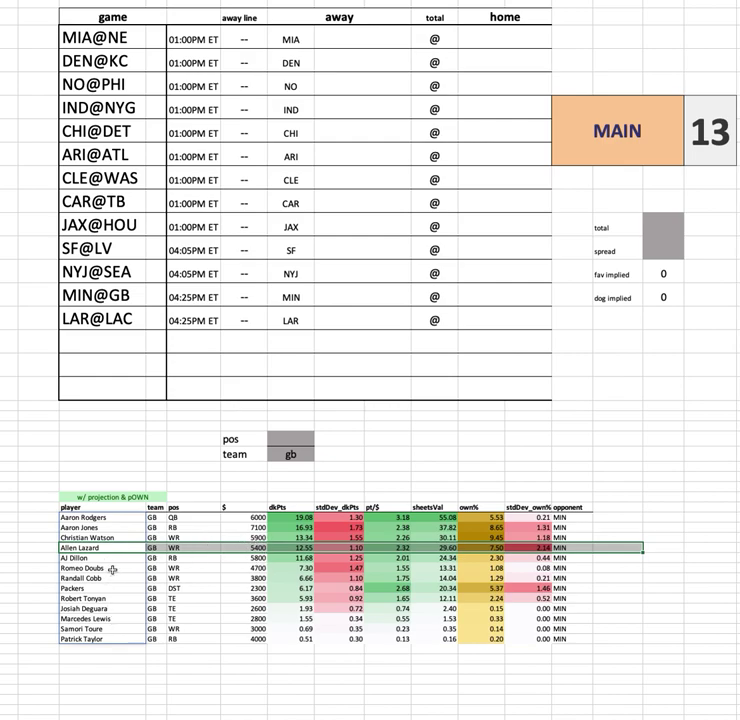
left_click(247, 568)
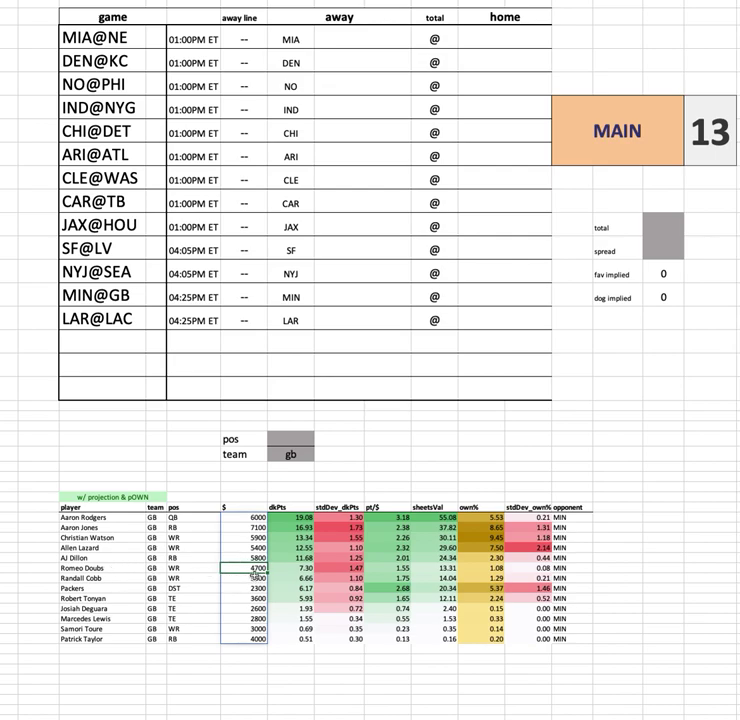
- Compare the projection rows of Packers running backs Aaron Jones and AJ Dillon
left_click_drag(140, 517, 590, 526)
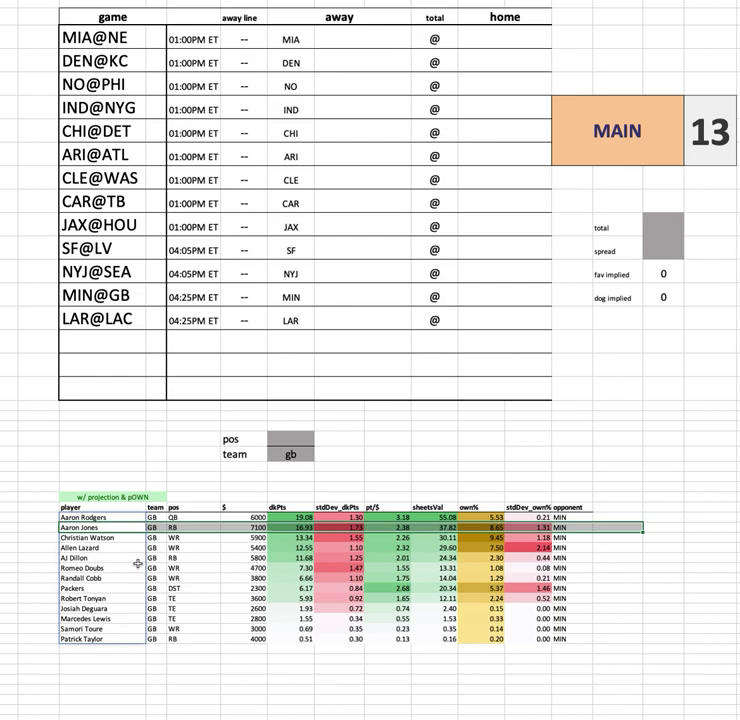
left_click_drag(102, 558, 615, 556)
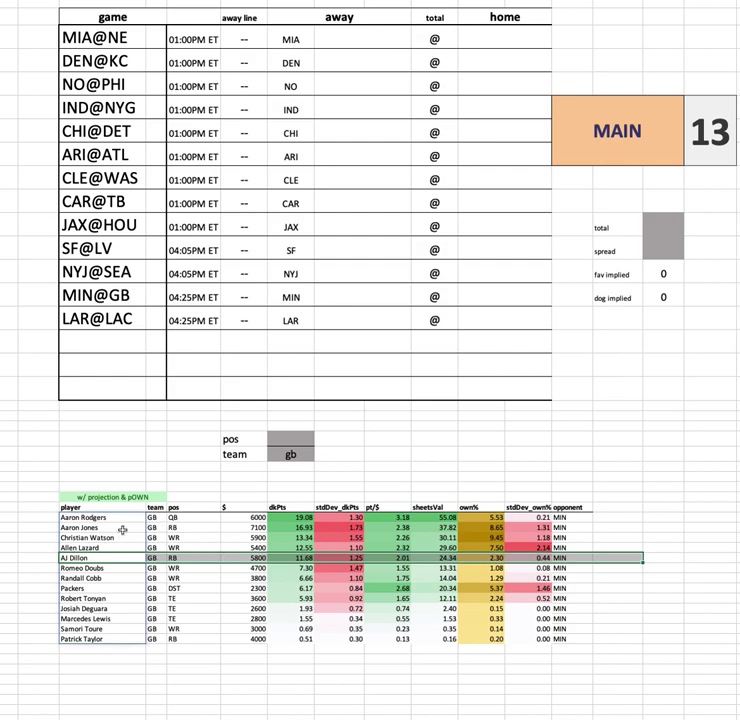
left_click(281, 527)
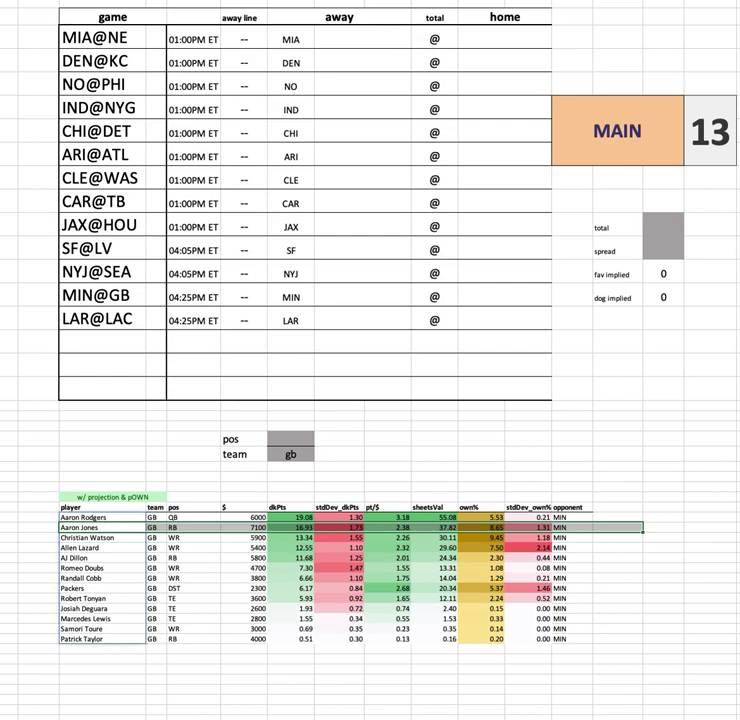
- Mark the MIN@GB game and look over the whole Packers table, singling out Aaron Rodgers and Allen Lazard
left_click(104, 300)
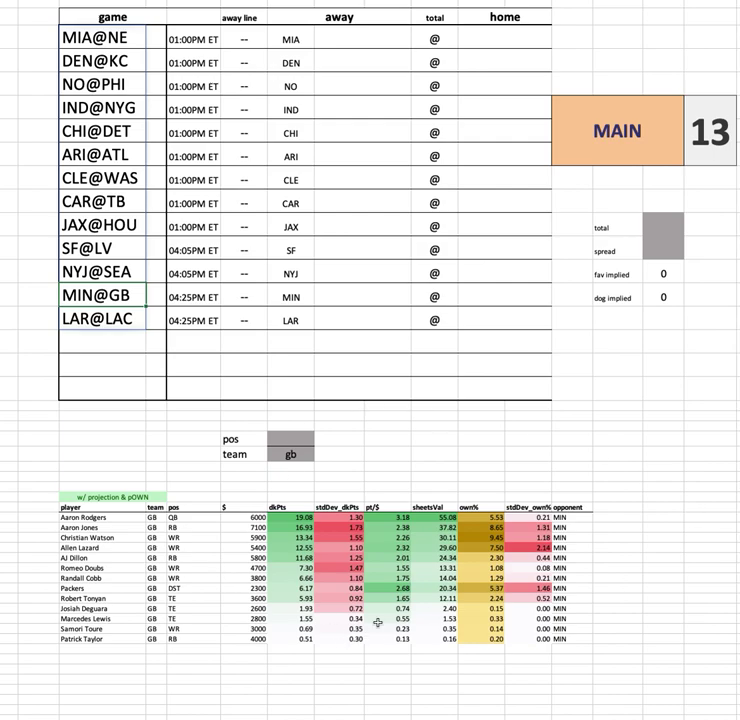
left_click_drag(47, 486, 586, 647)
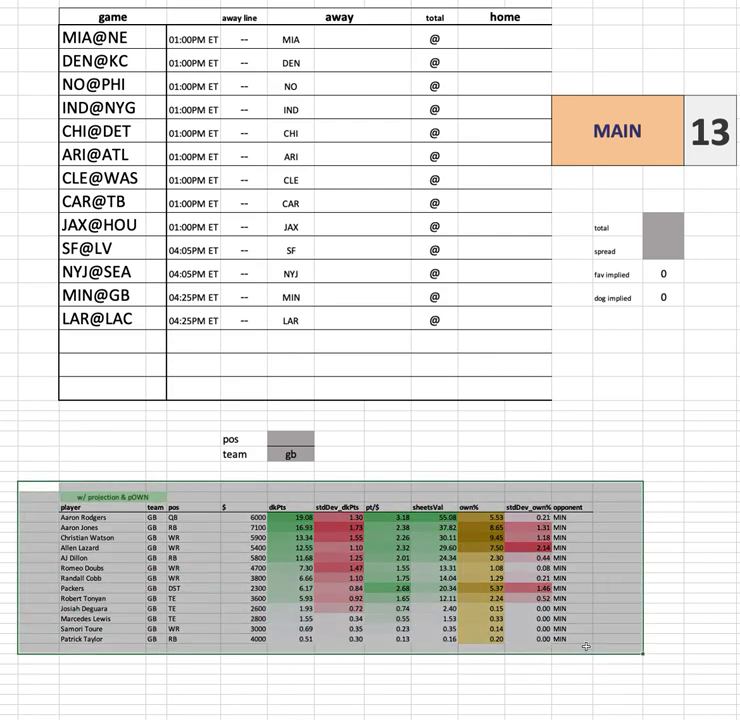
left_click(114, 518)
left_click(107, 548)
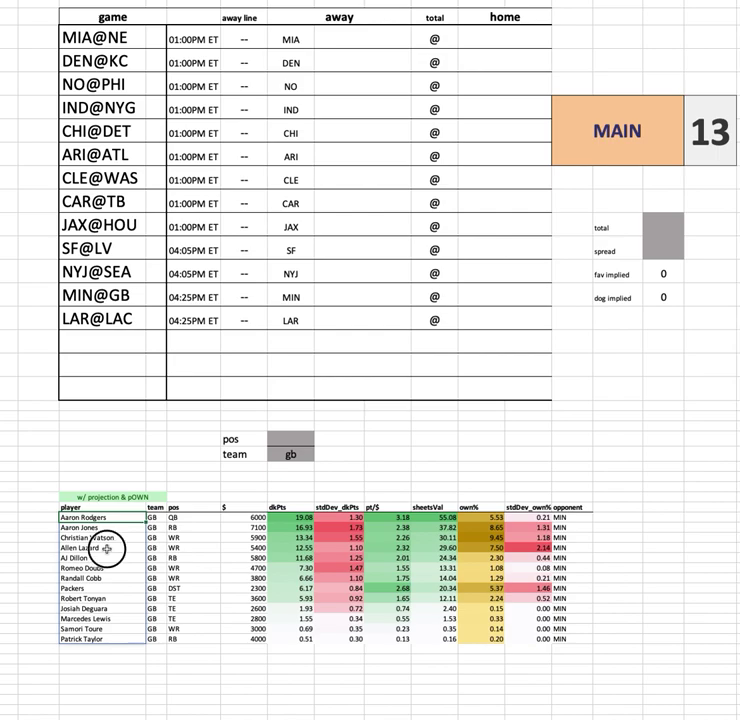
left_click(107, 518)
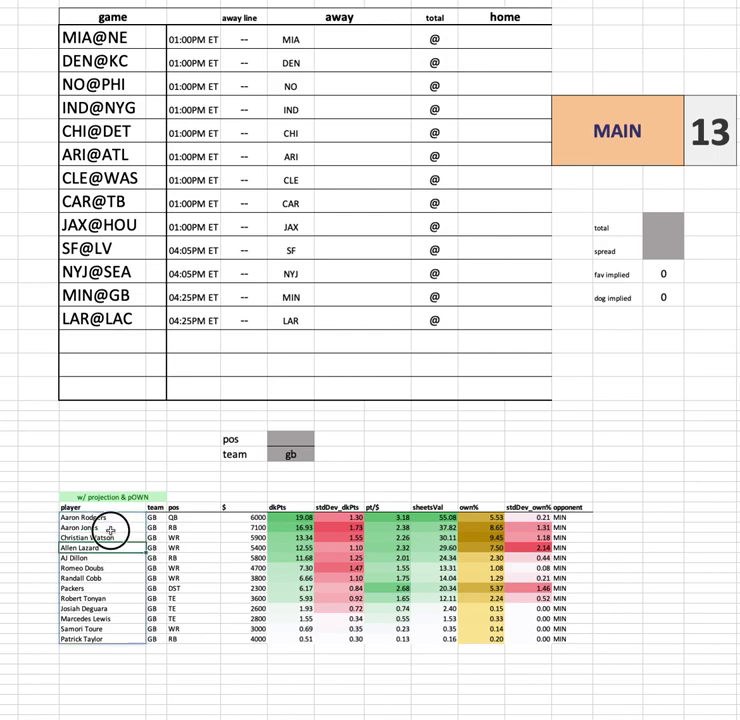
- Review the Packers defense's projection row and its sheetsVal figure, and return to the MIN@GB game
left_click_drag(100, 588, 607, 587)
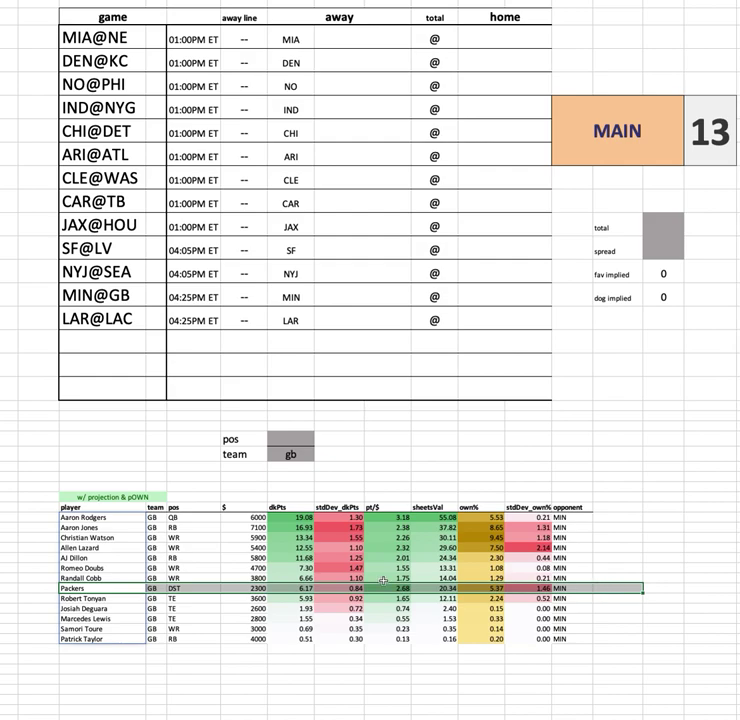
left_click(443, 588)
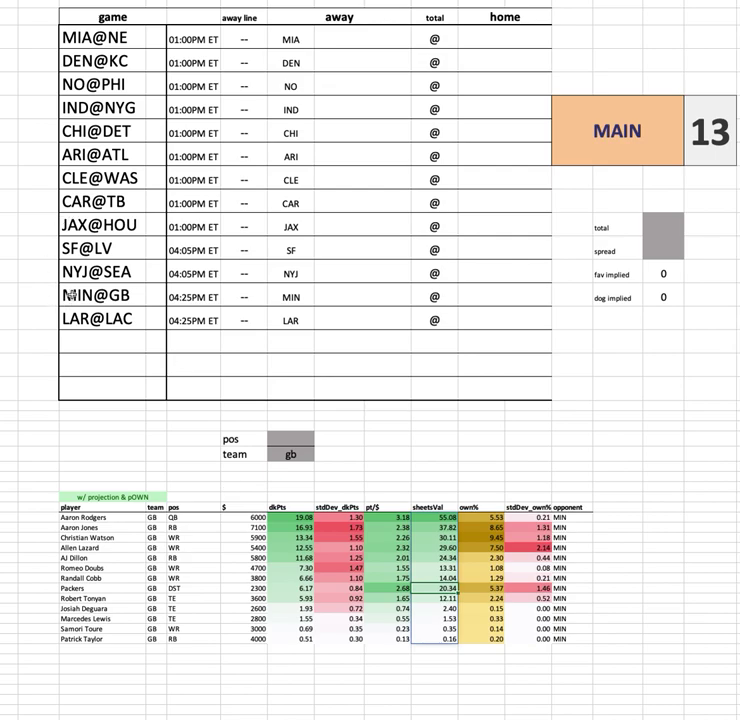
left_click(108, 297)
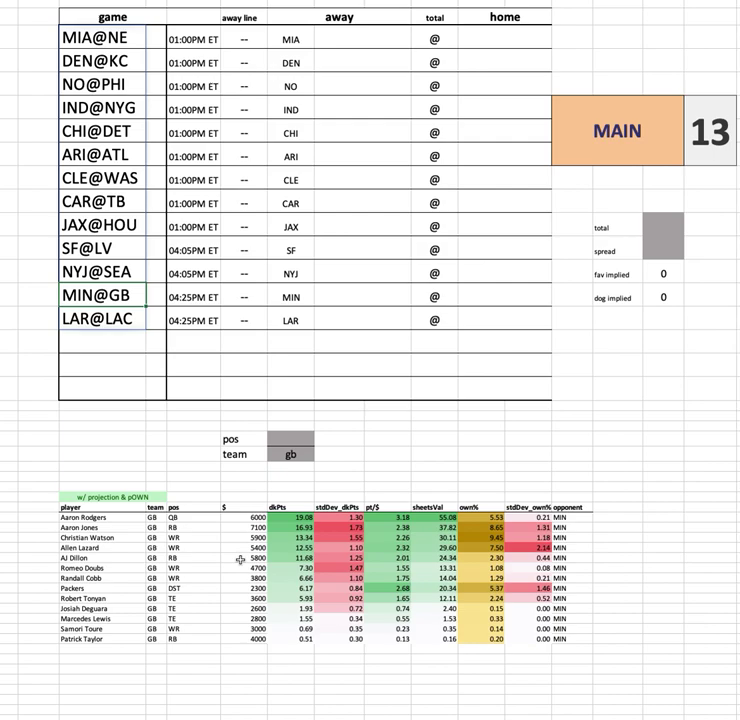
- Filter the player table to team lar
left_click(295, 455)
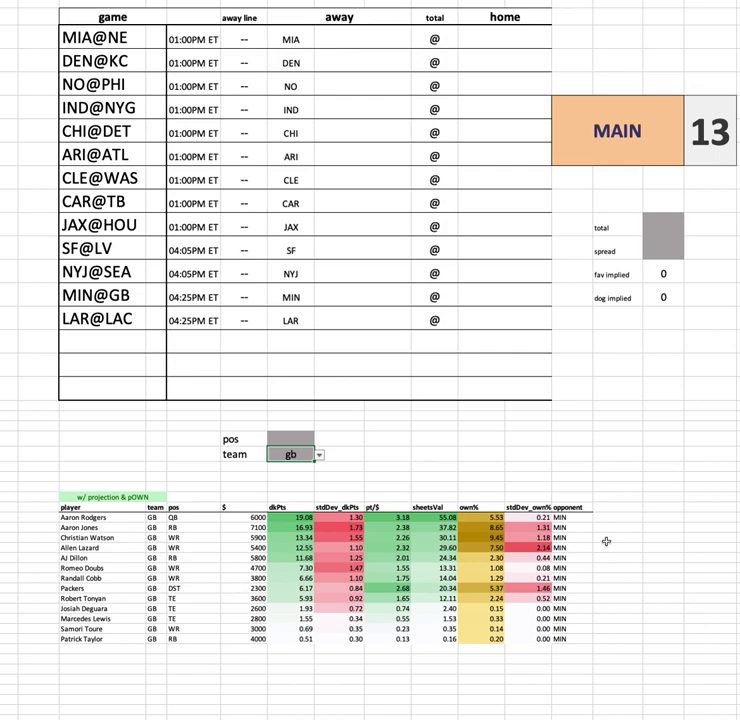
type("lar")
key("Return")
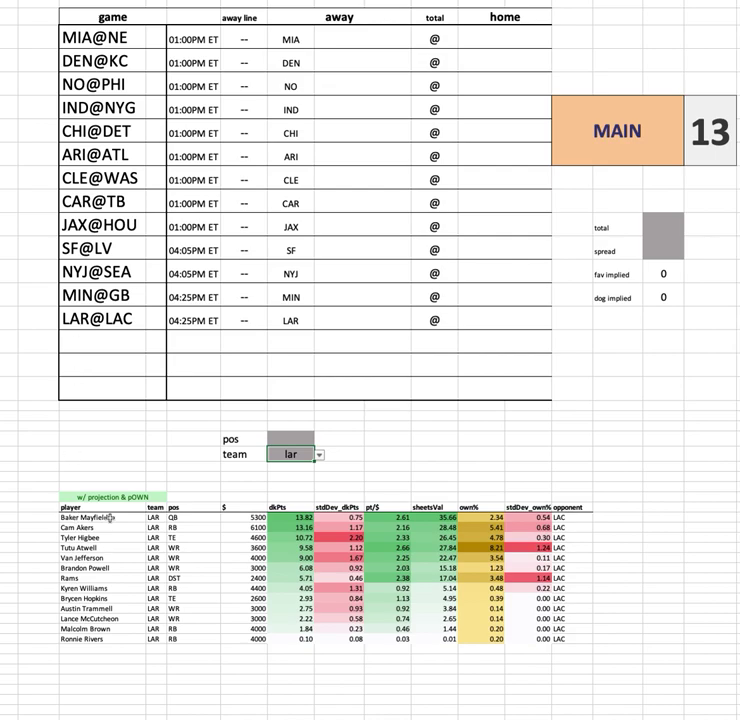
- Look over the whole Rams projection table and examine its projected ownership column
left_click_drag(112, 520, 595, 646)
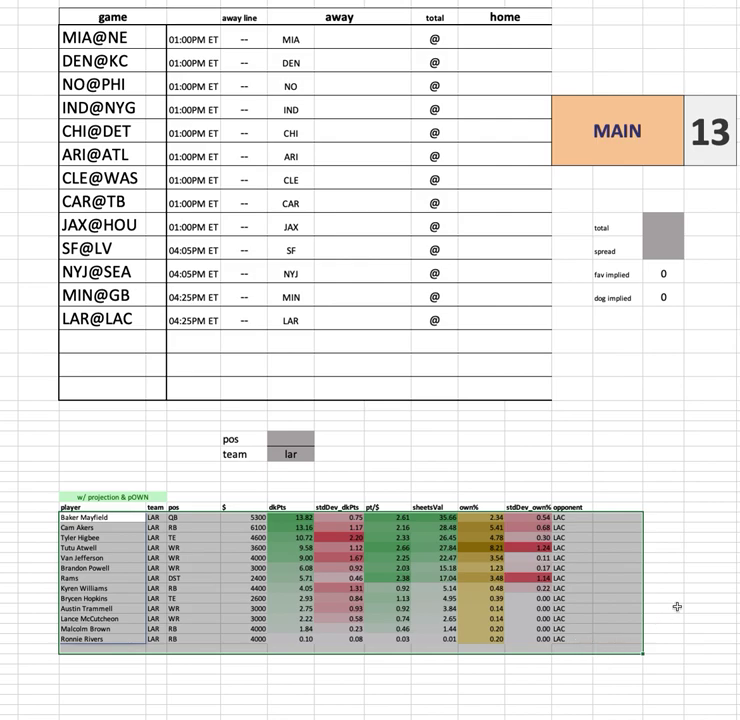
left_click(663, 497)
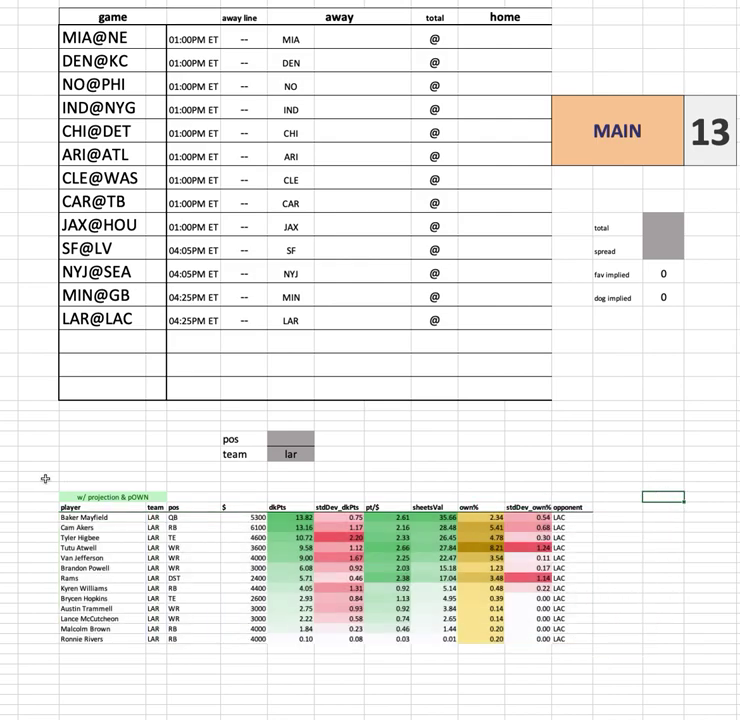
mouse_move(30, 467)
left_mouse_down()
mouse_move(628, 679)
mouse_move(640, 675)
left_mouse_up()
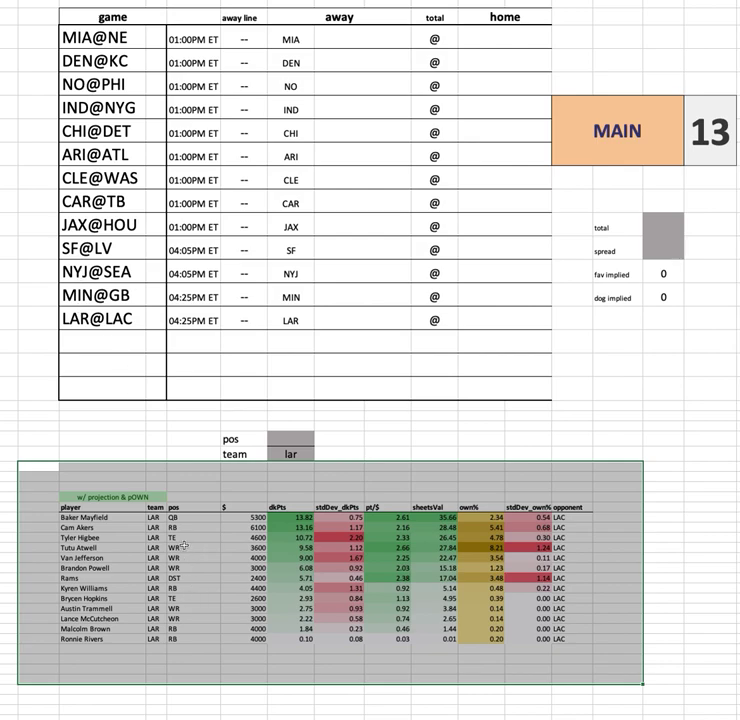
left_click_drag(494, 518, 487, 651)
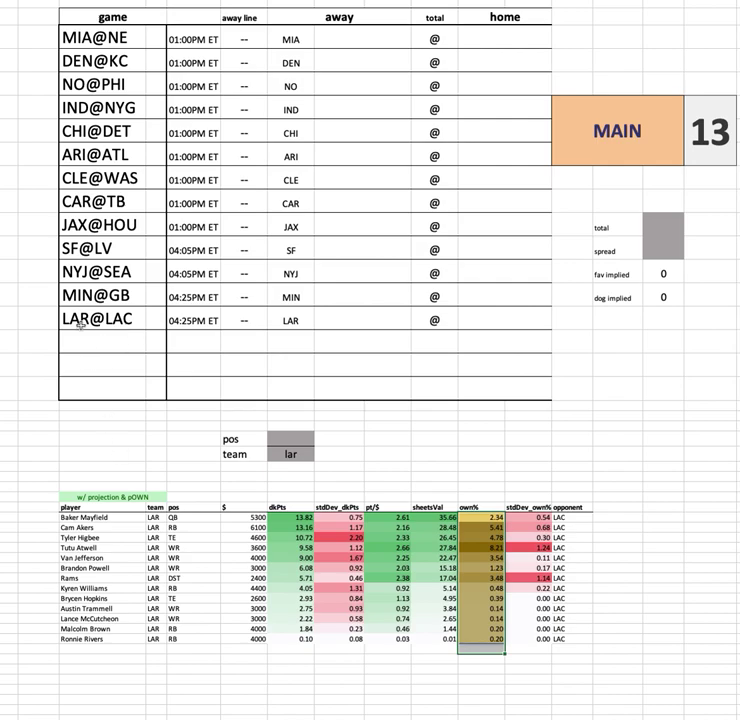
- Single out Baker Mayfield, Tyler Higbee, Tutu Atwell and Van Jefferson, and check Atwell's salary and value figures
left_click(115, 518)
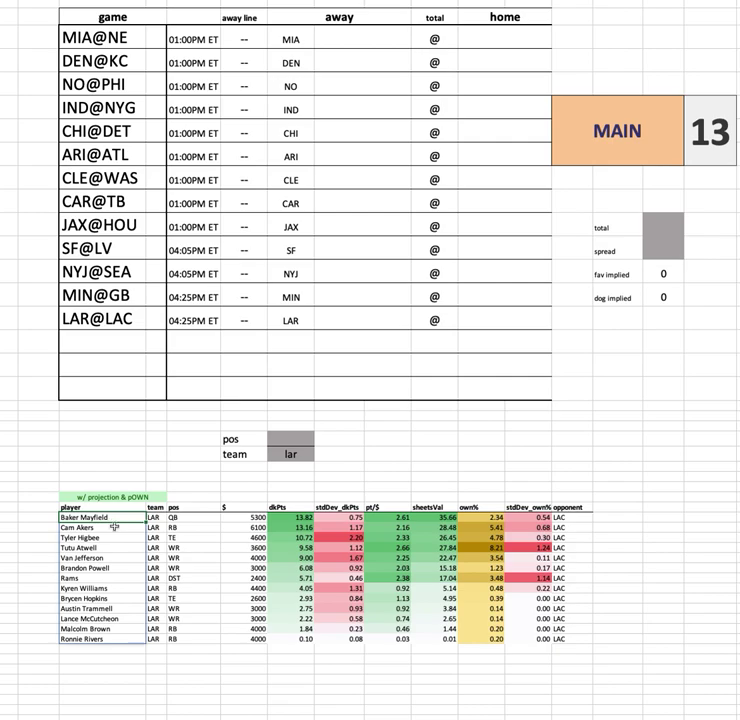
left_click_drag(112, 535, 112, 547)
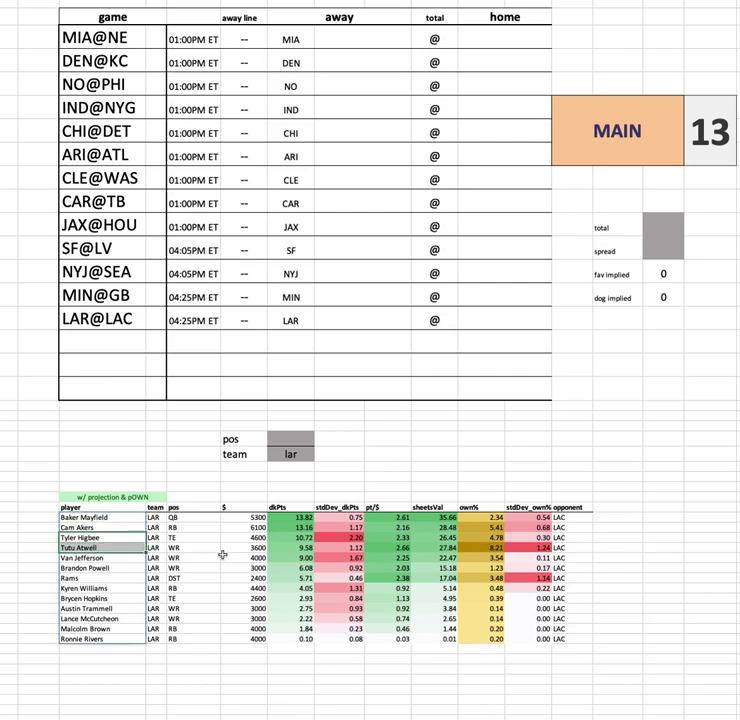
left_click(118, 557)
left_click_drag(245, 547, 432, 547)
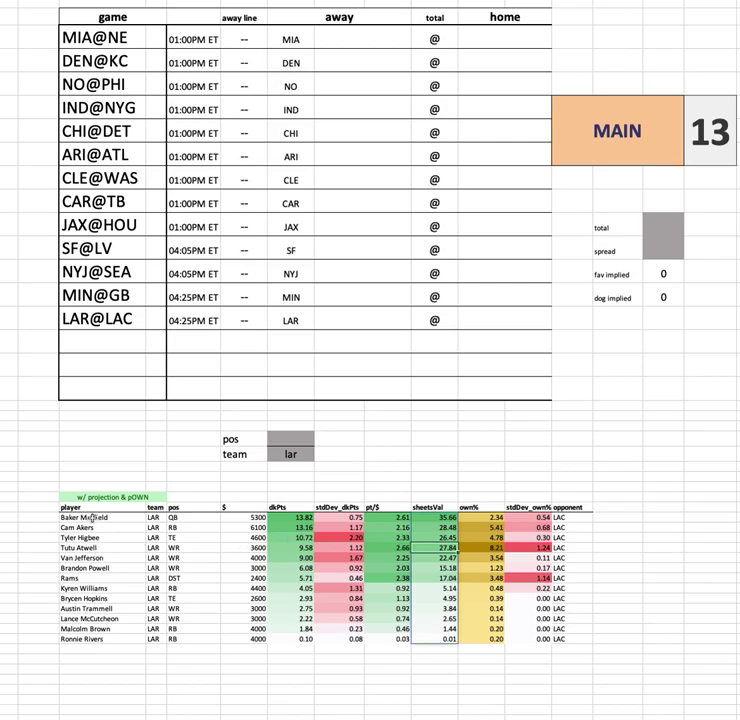
- Review the full projection rows of Baker Mayfield and Cam Akers, and single out Tyler Higbee and Tutu Atwell
left_click_drag(95, 517, 570, 515)
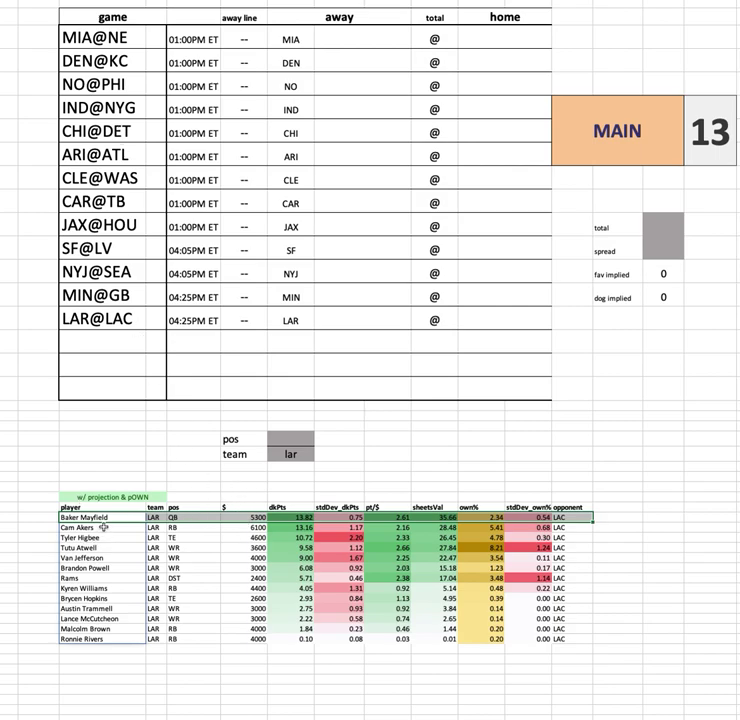
left_click(527, 453)
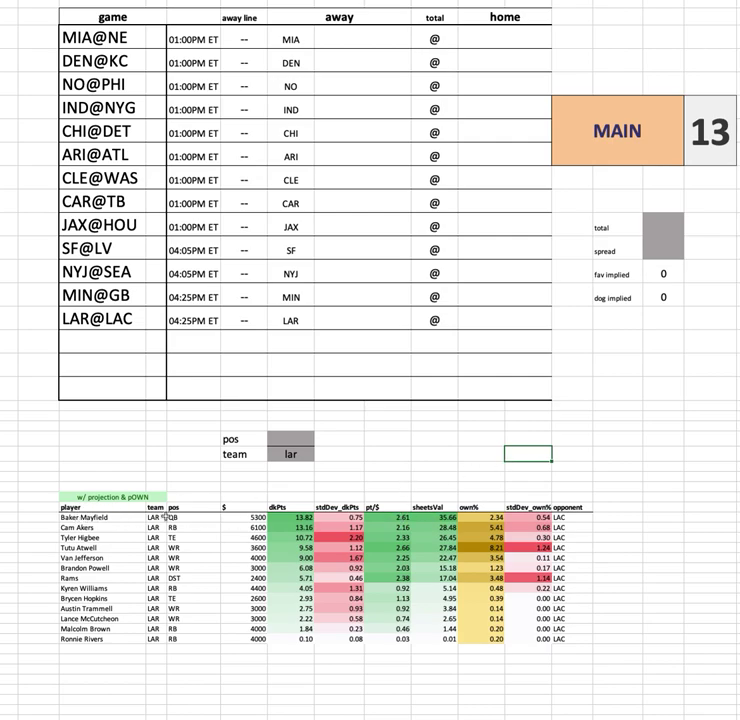
mouse_move(100, 536)
left_mouse_down()
mouse_move(100, 550)
mouse_move(106, 547)
left_mouse_up()
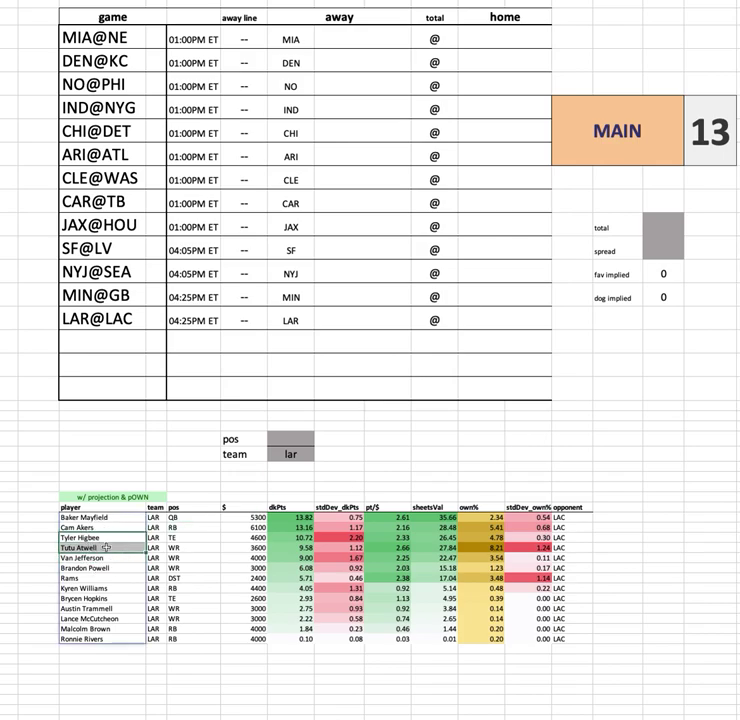
left_click(106, 547)
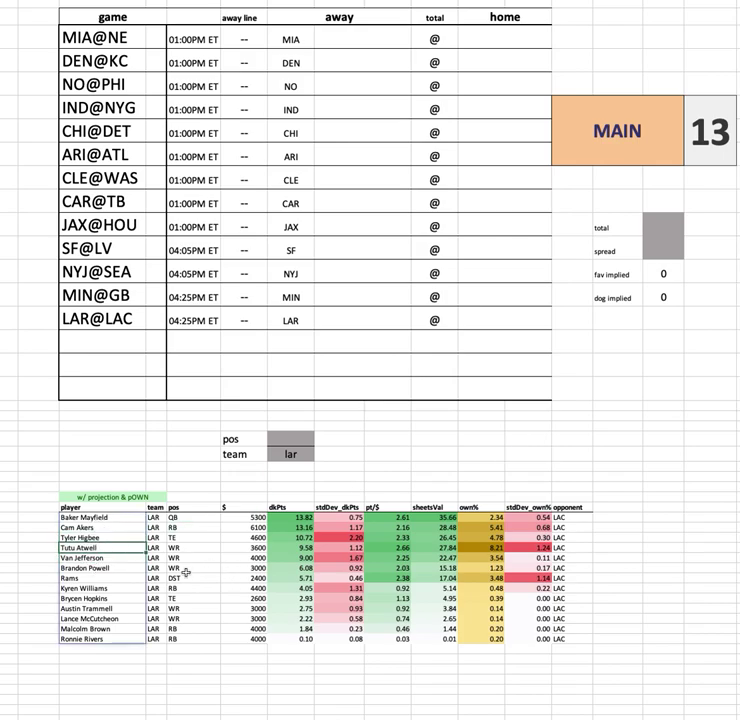
left_click_drag(100, 515, 585, 531)
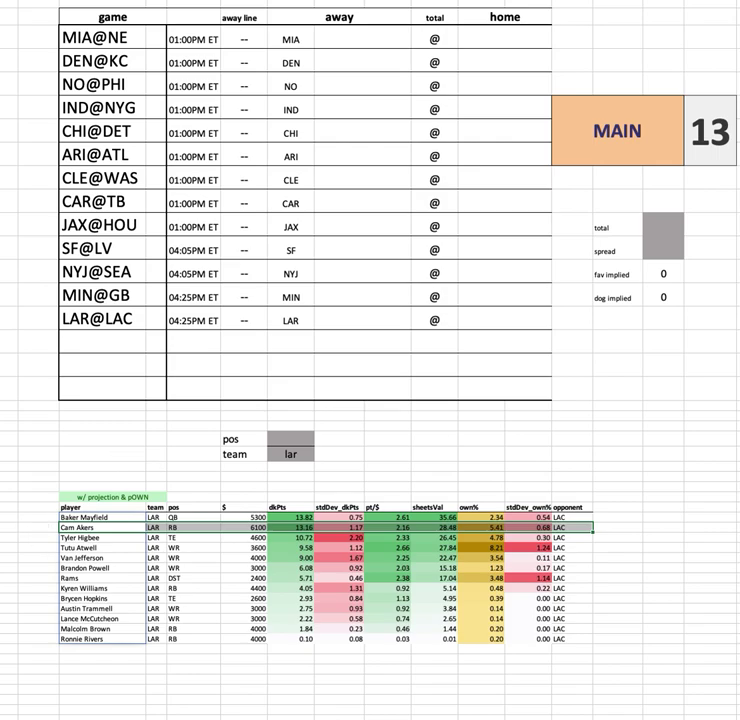
- Single out the LAR@LAC game and check Cam Akers and Tyler Higbee in the Rams projection table
left_click(490, 34)
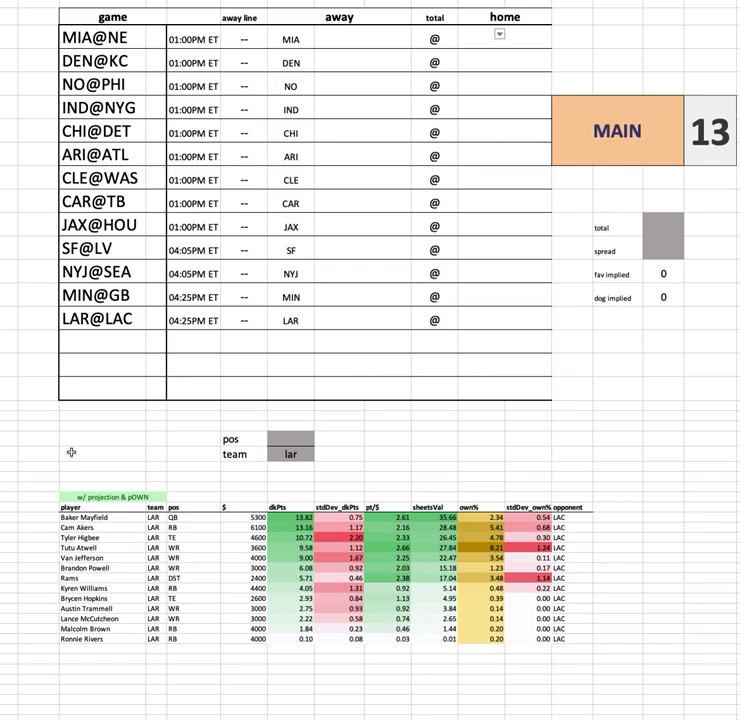
left_click(47, 524)
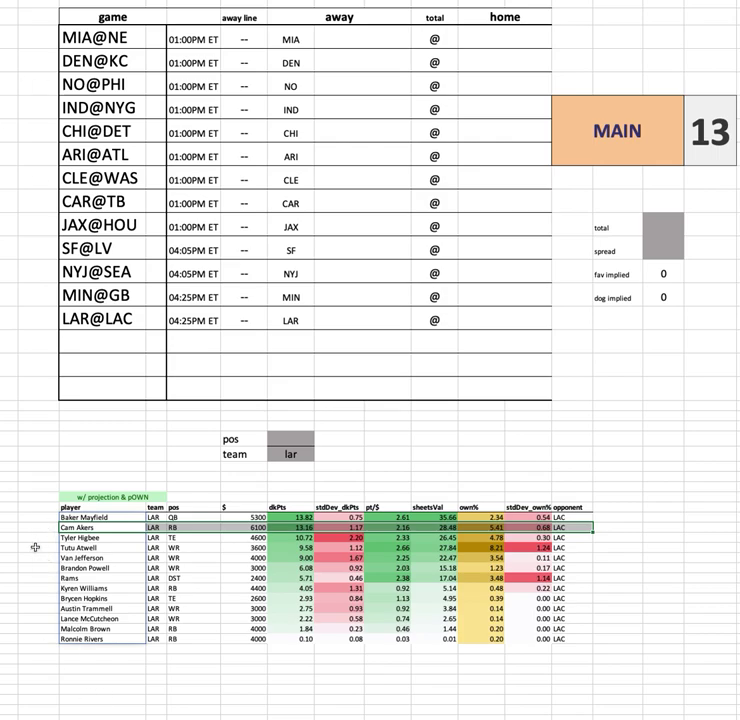
left_click(115, 327)
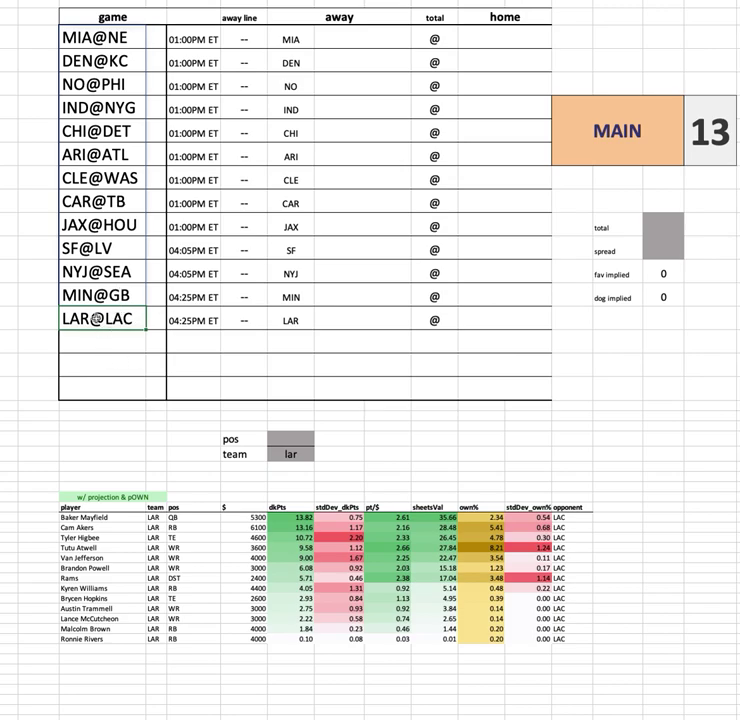
left_click(113, 527)
left_click(112, 538)
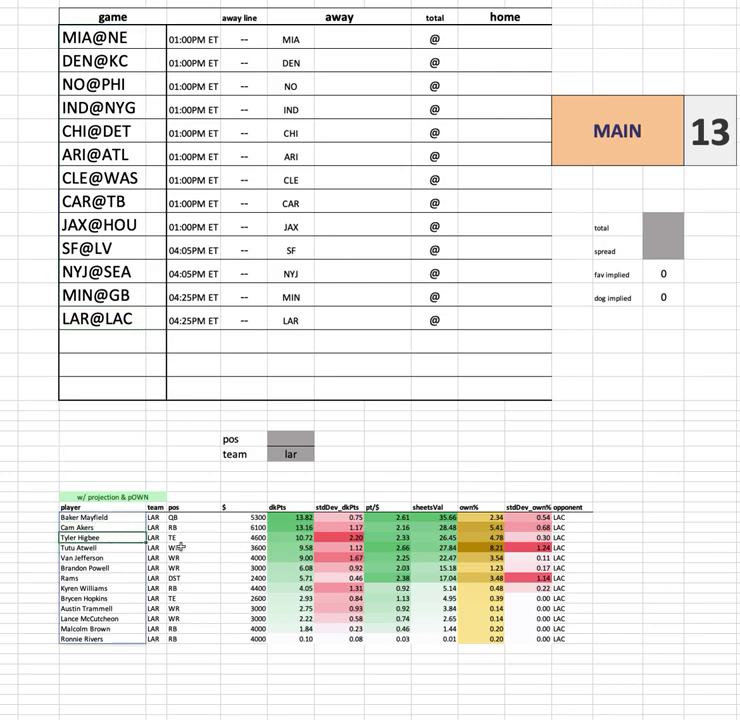
- Filter the player table to team lac
left_click(291, 453)
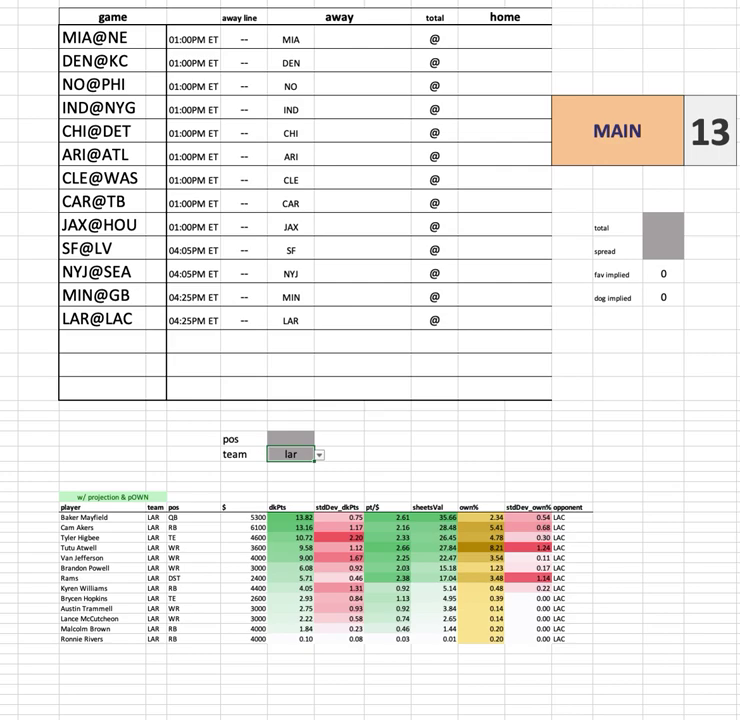
left_click(107, 319)
left_click(290, 454)
key("BackSpace")
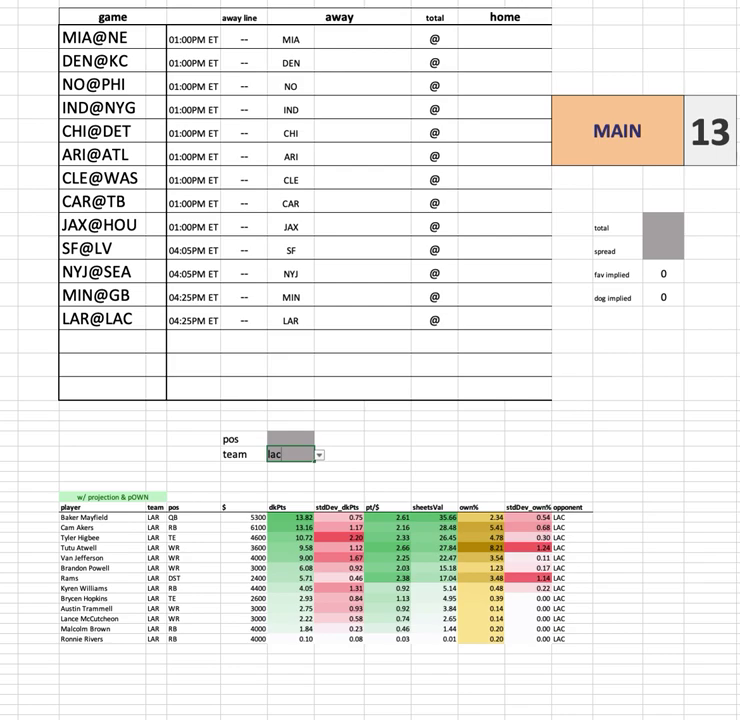
type("lac")
key("Return")
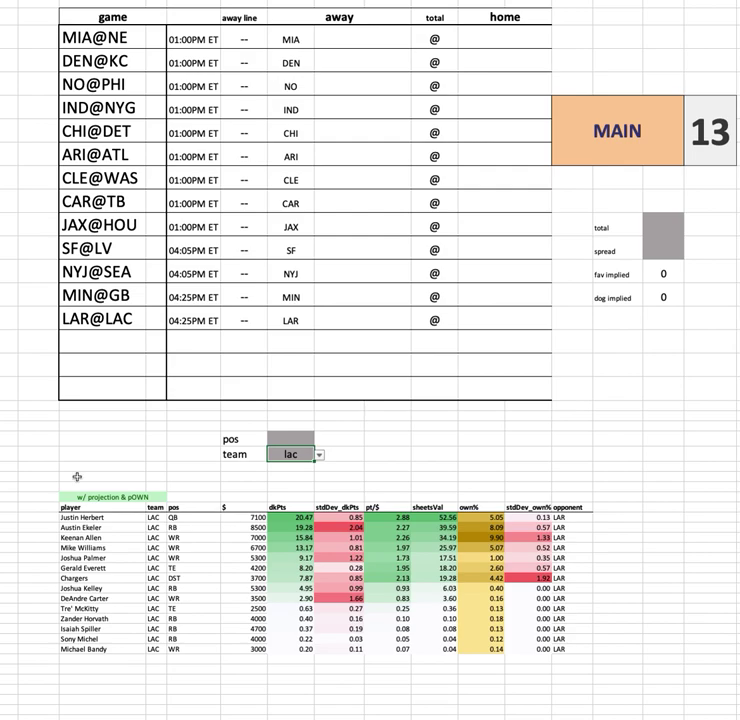
- Single out Keenan Allen, Mike Williams, Austin Ekeler, Justin Herbert, Joshua Palmer and DeAndre Carter in the Chargers projection table
left_click(107, 538)
left_click_drag(107, 540, 129, 545)
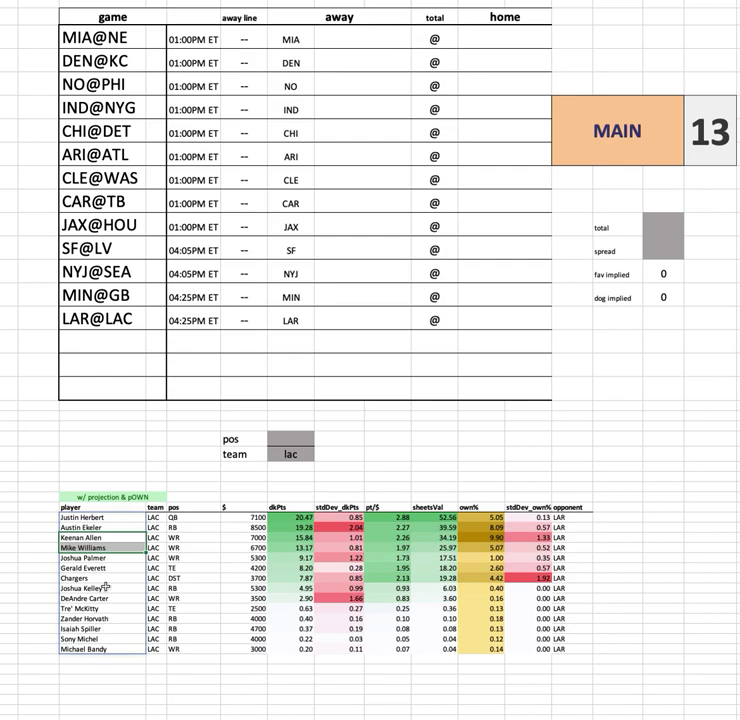
left_click(116, 528)
left_click(118, 518)
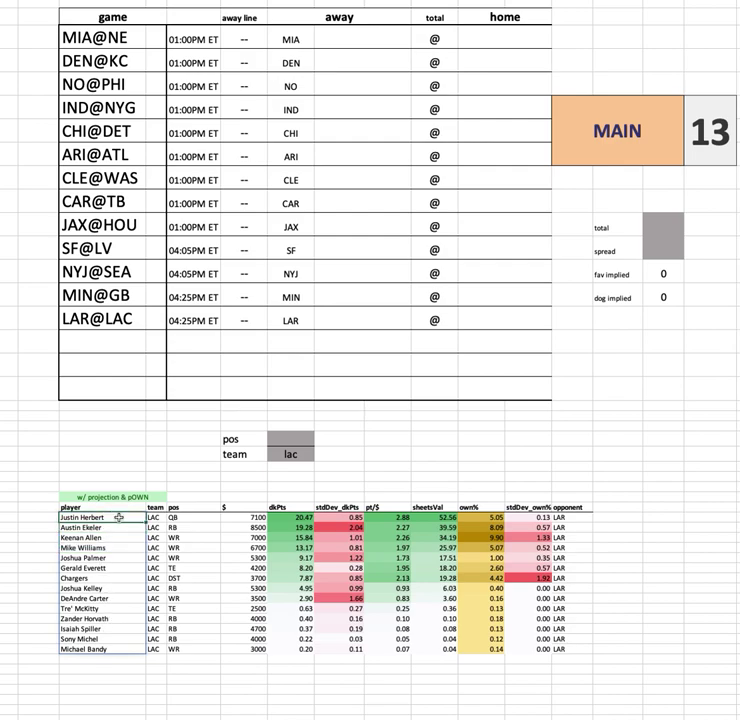
left_click_drag(116, 528, 116, 559)
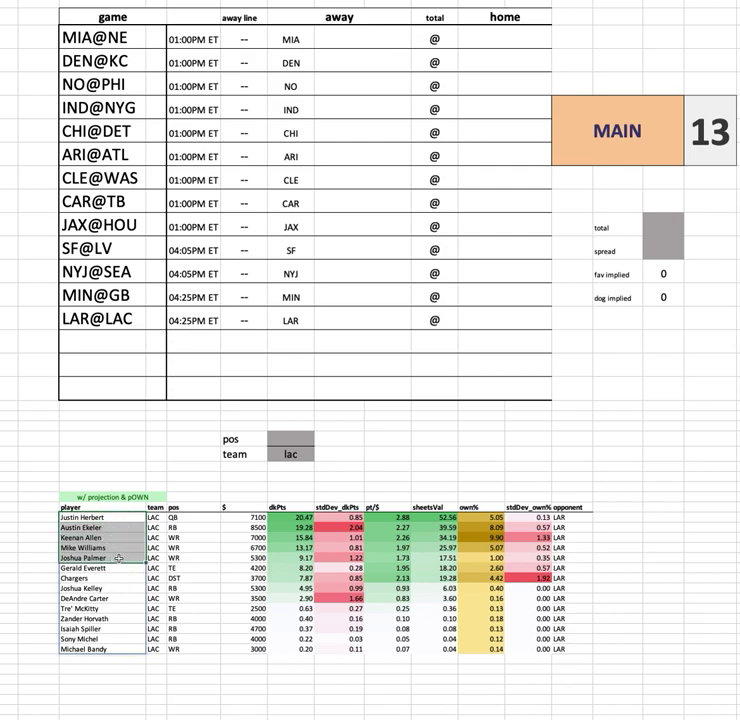
left_click(118, 558)
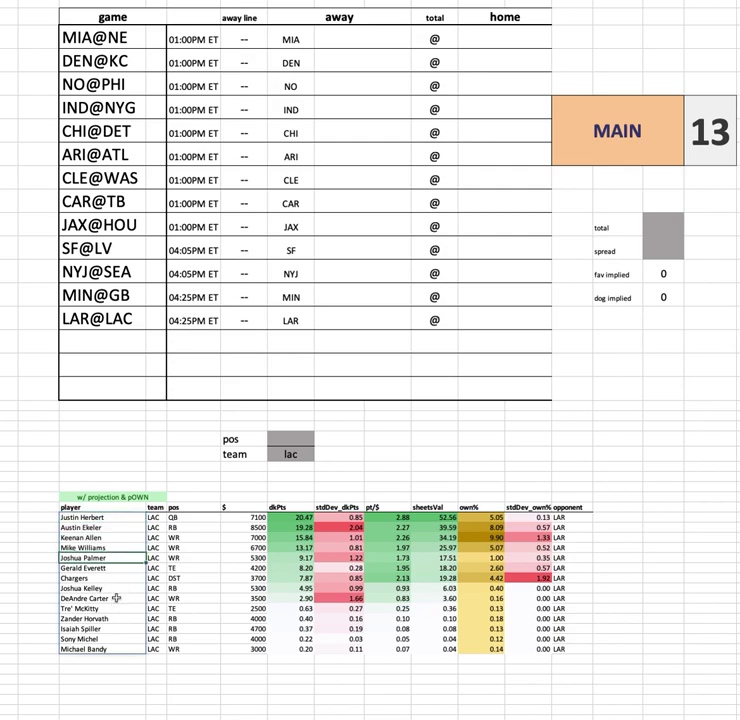
left_click(120, 598)
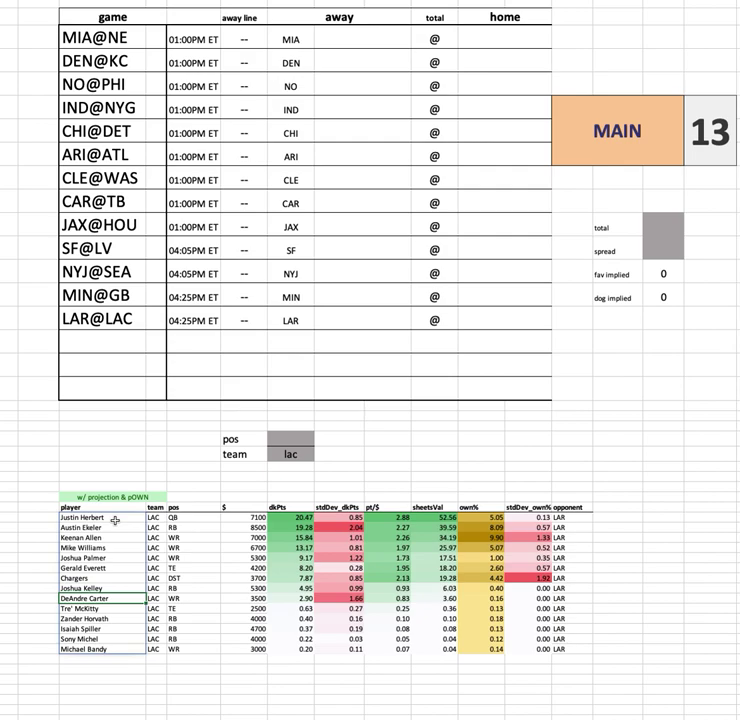
- For LAR@LAC, compare Allen's and Williams's salaries and review the full projection rows from Justin Herbert through Joshua Palmer
left_click(86, 322)
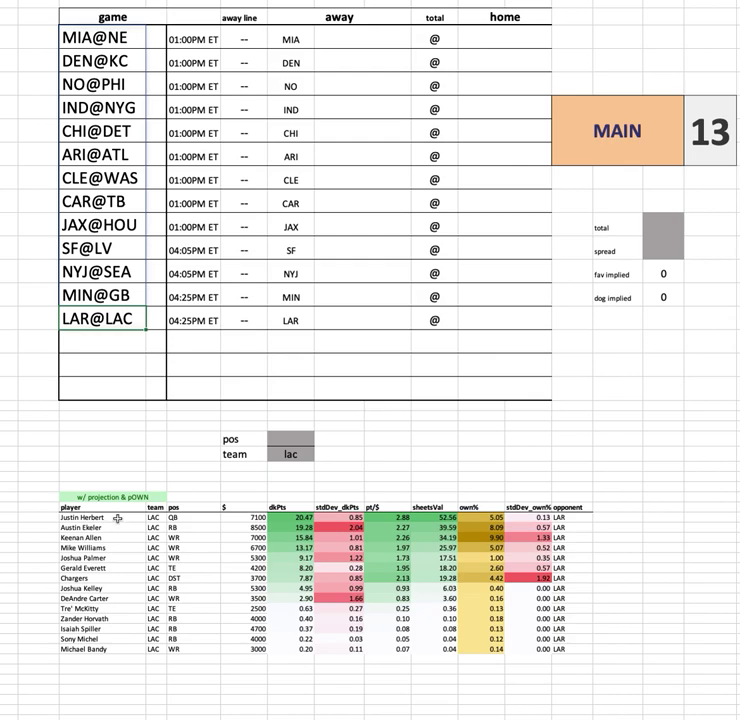
left_click_drag(118, 518, 112, 548)
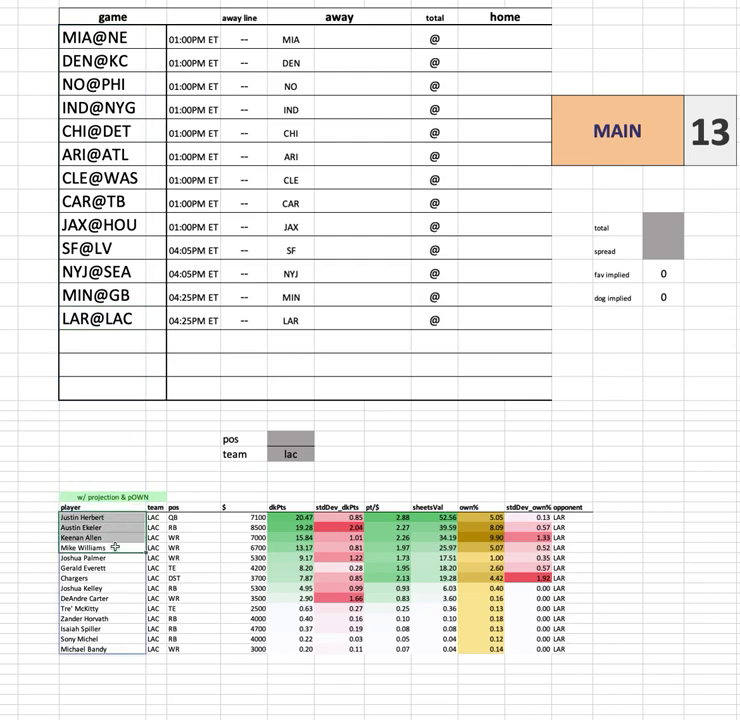
left_click(249, 548)
left_click(248, 537)
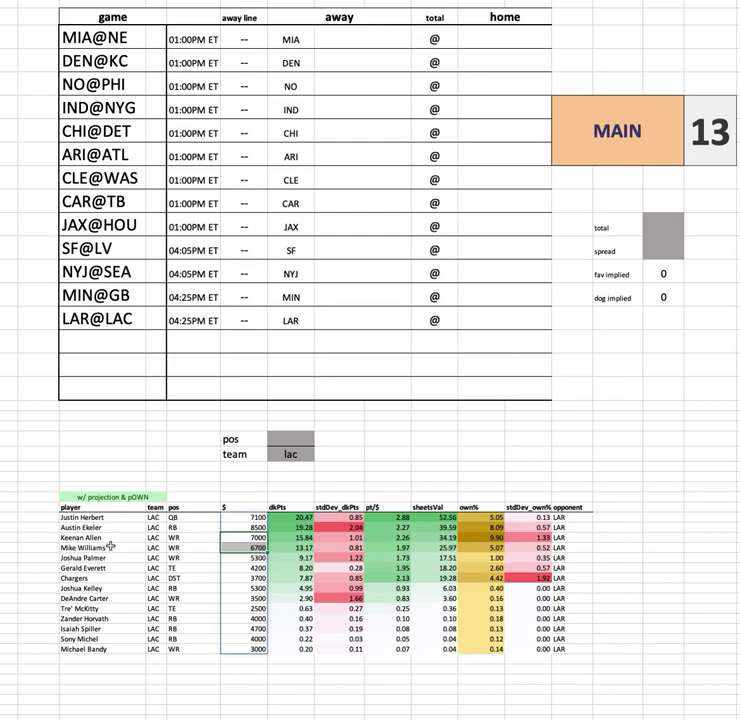
left_click_drag(85, 517, 582, 551)
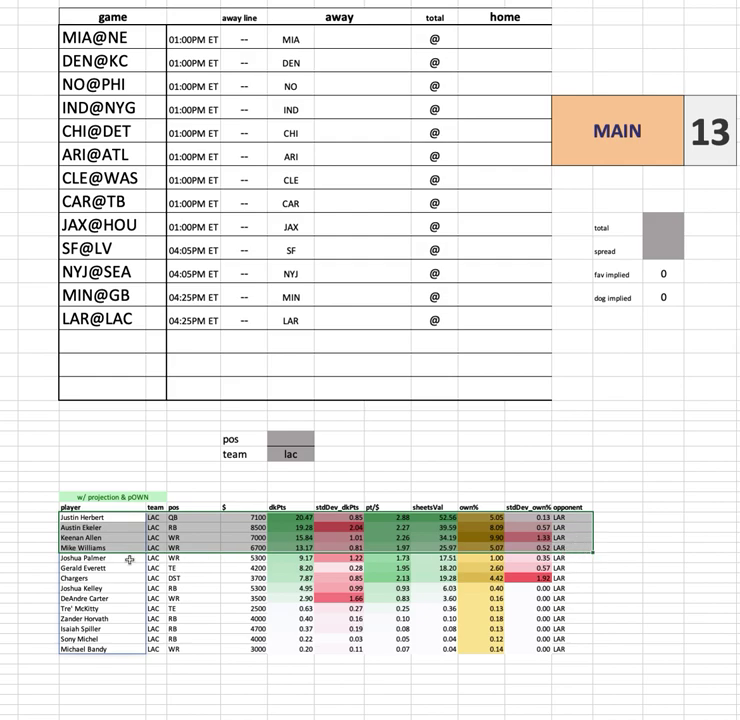
left_click_drag(128, 559, 605, 557)
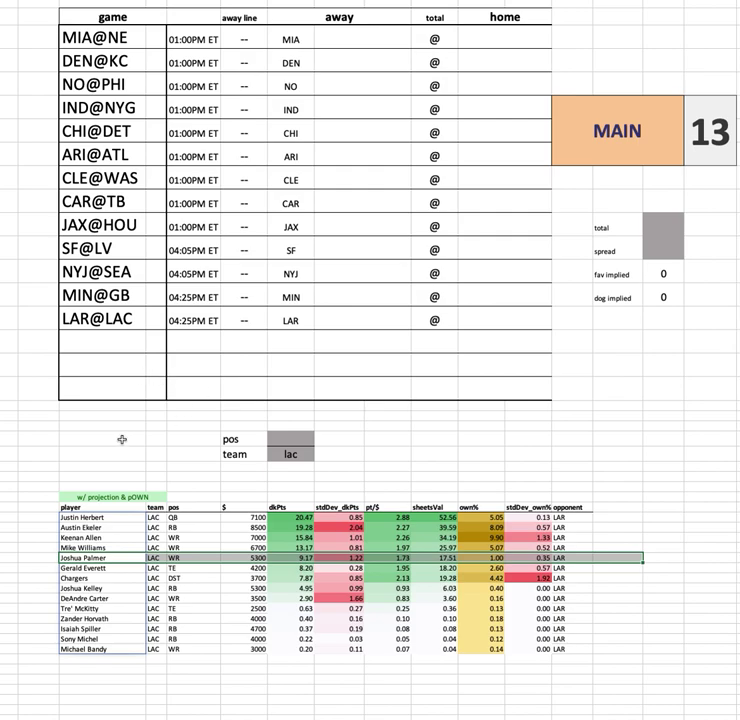
- Review the full projection rows of Gerald Everett and the Chargers defense
left_click_drag(105, 415, 436, 476)
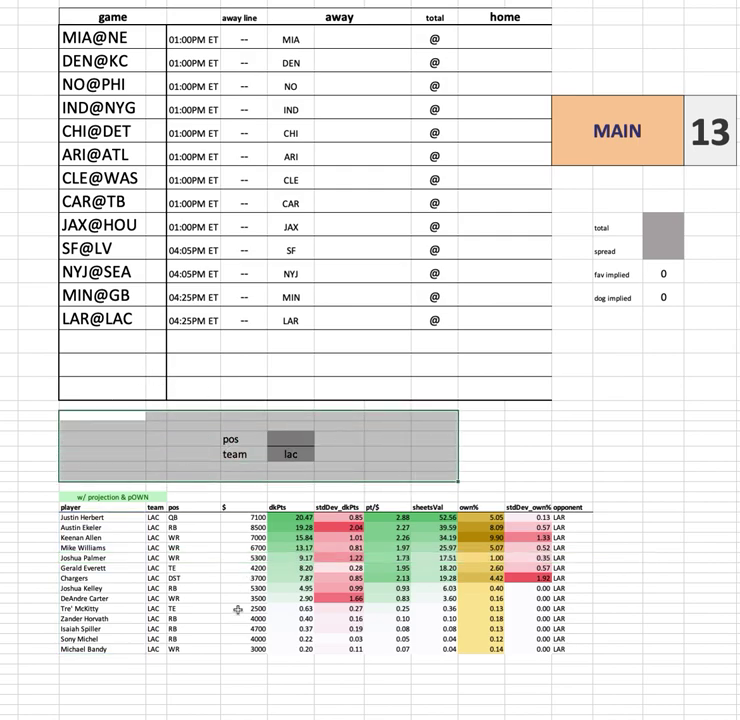
left_click(137, 680)
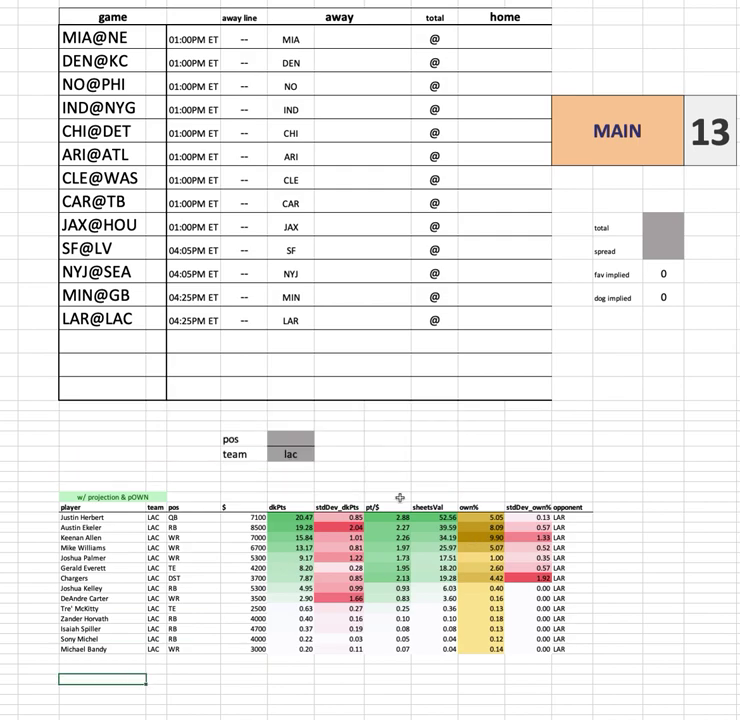
left_click_drag(111, 568, 595, 567)
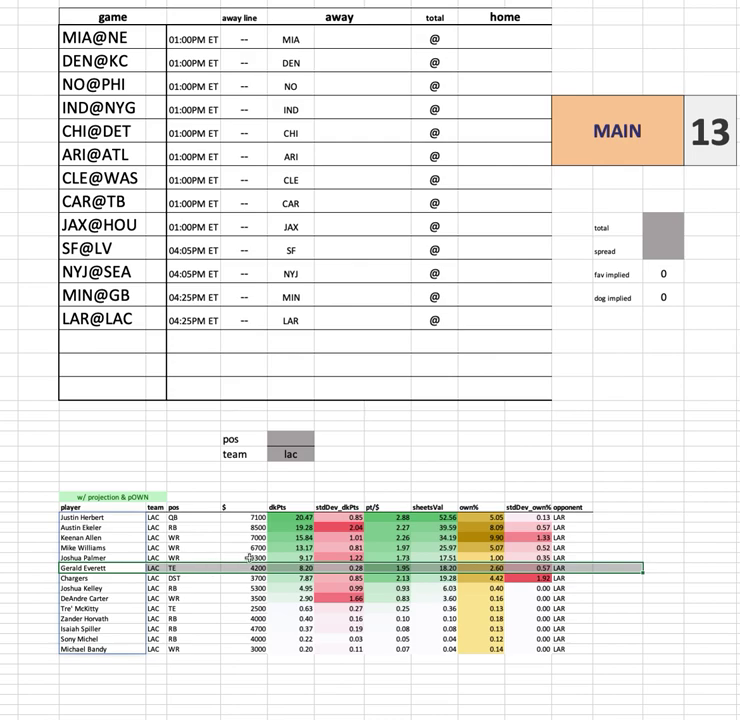
left_click_drag(107, 578, 580, 578)
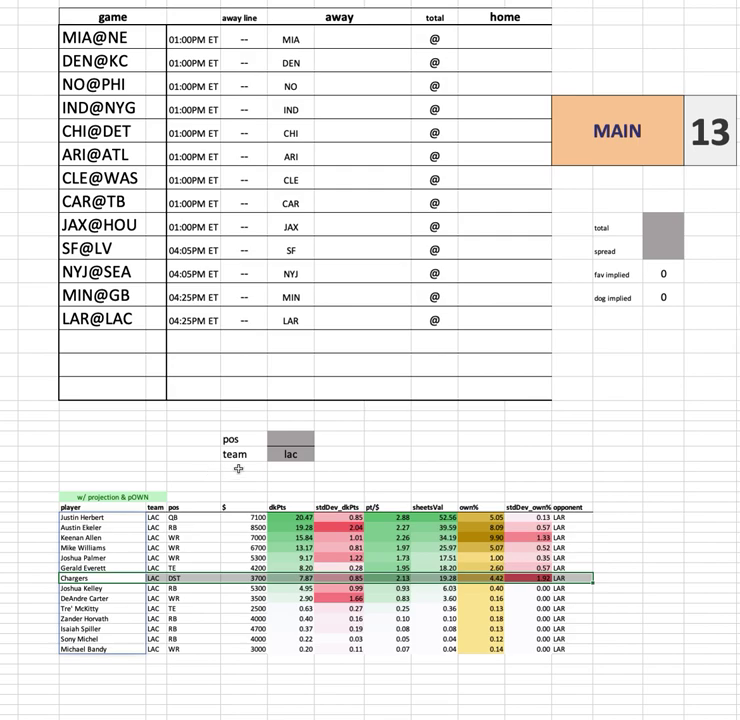
- Filter the player table to position qb and clear the team filter to list quarterbacks from all teams
left_click(292, 452)
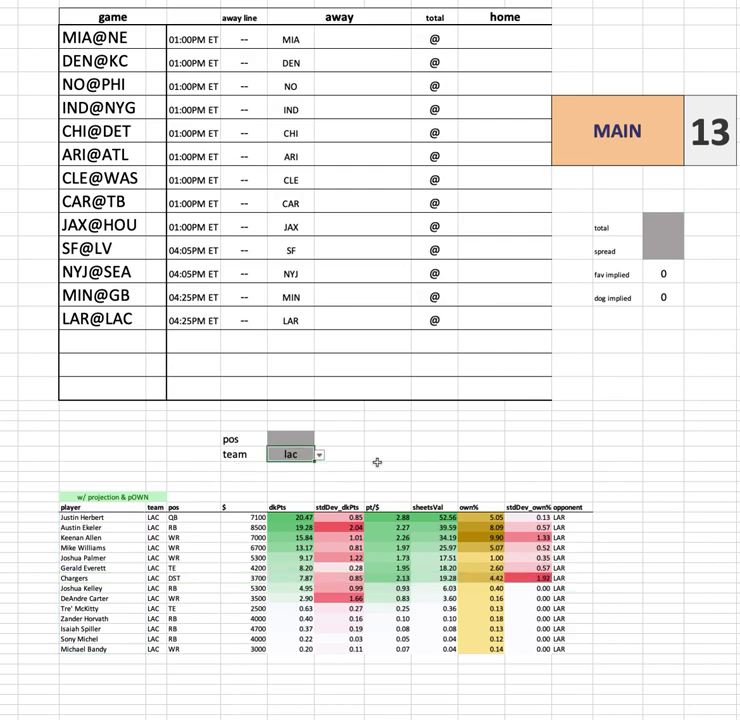
key("Up")
type("qb")
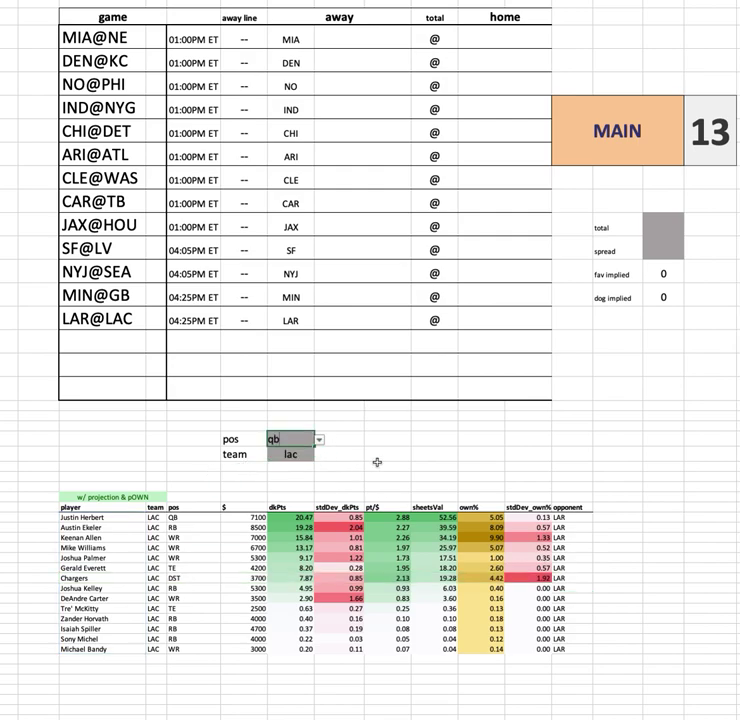
key("Return")
key("Delete")
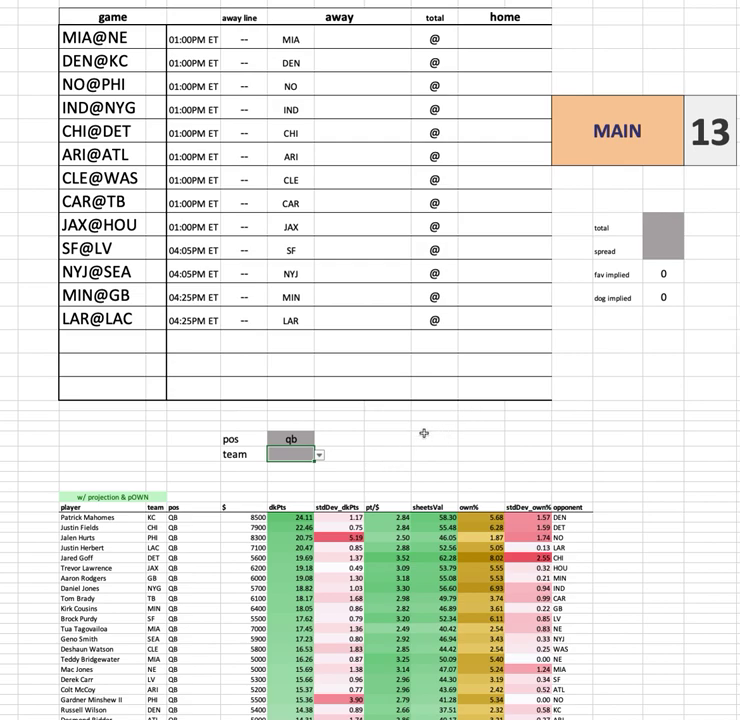
- Look over the full quarterback projection table and the slate's list of games from MIA@NE to LAR@LAC
scroll(509, 398, "down", 4)
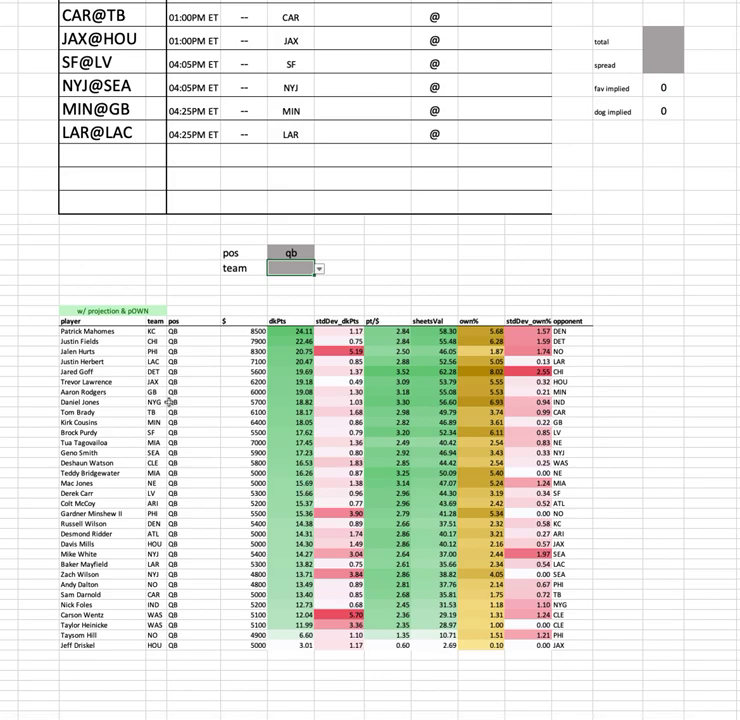
scroll(112, 327, "up", 3)
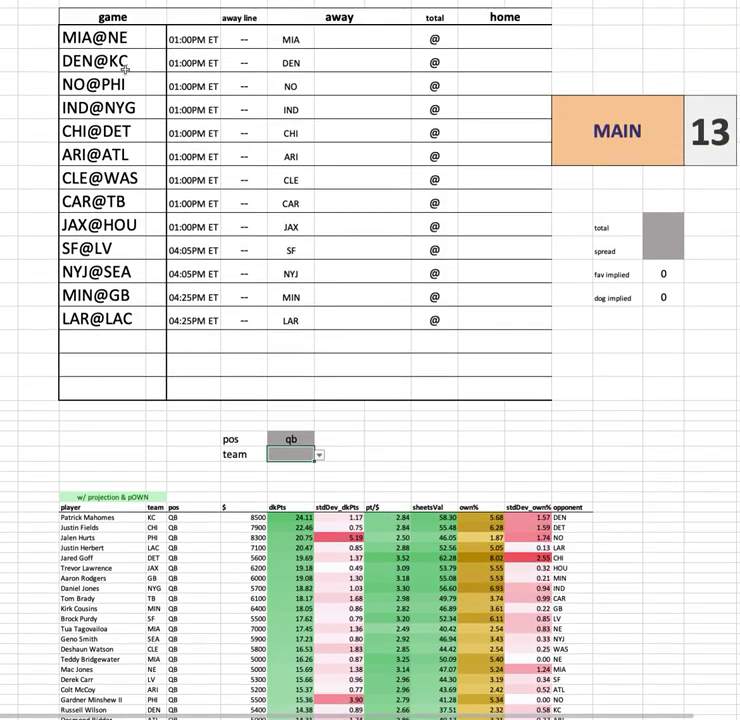
left_click_drag(98, 37, 96, 318)
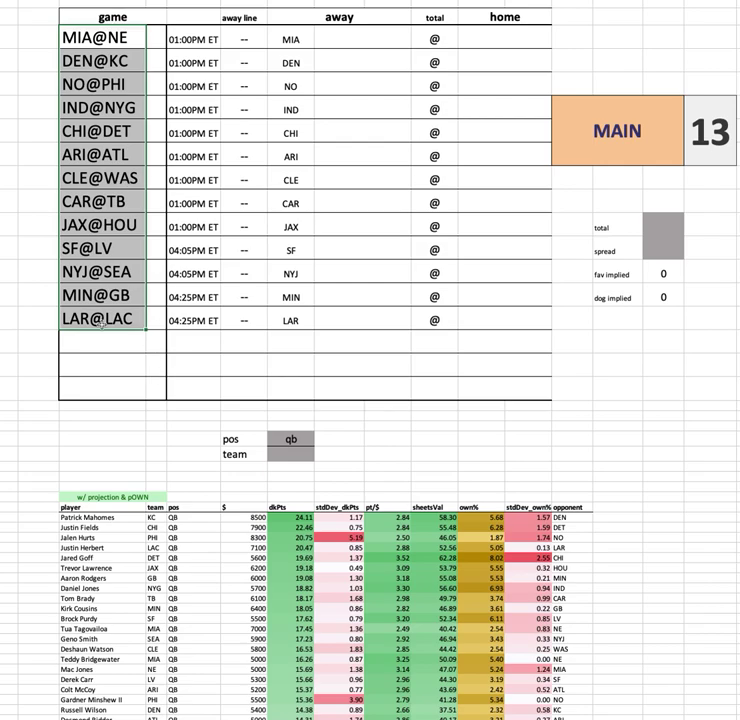
scroll(385, 352, "down", 5)
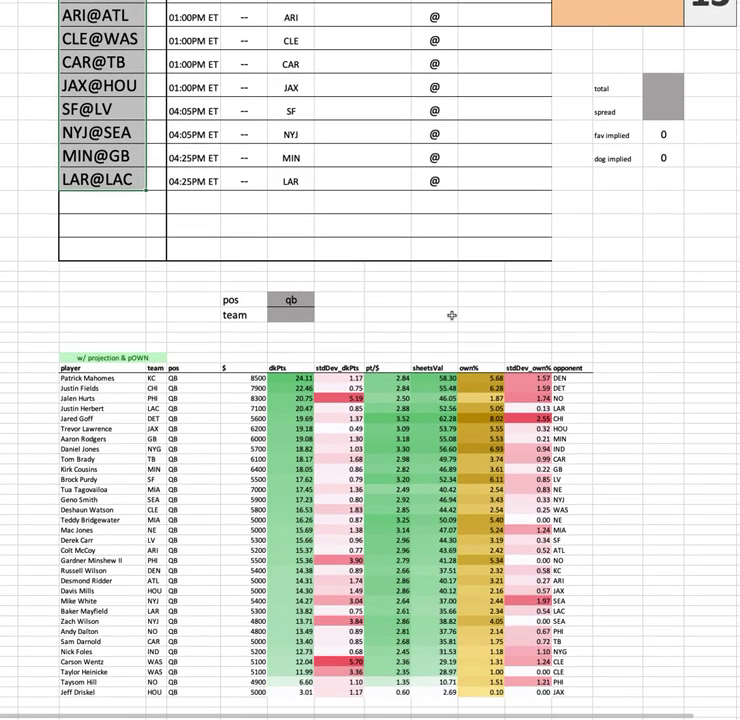